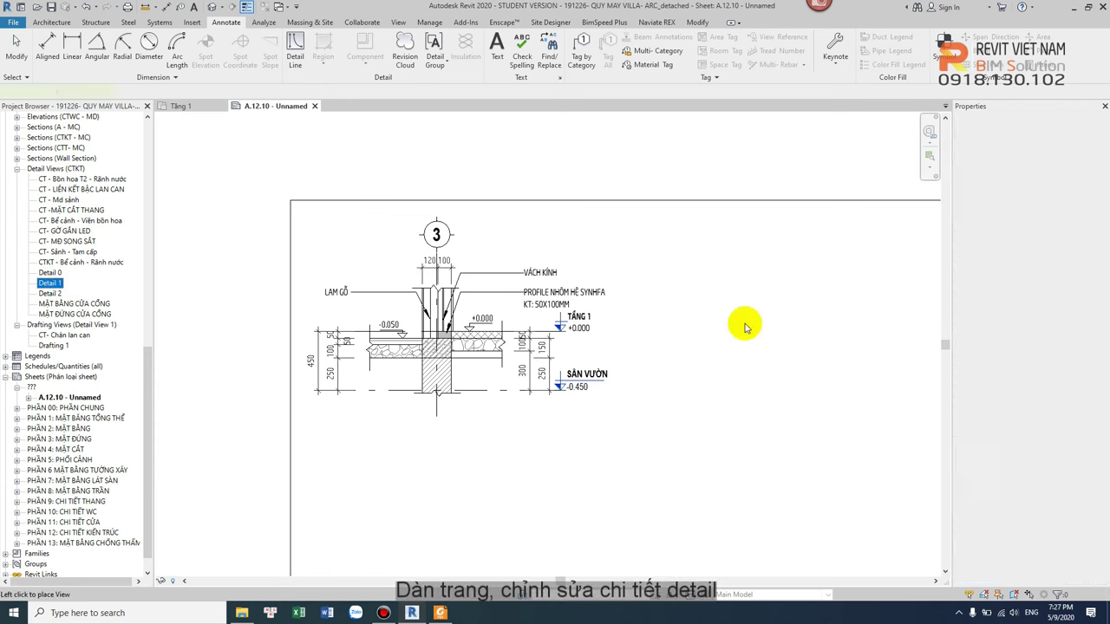
Step: Activate the Detail 1 viewport on sheet A.12.10 and pan to the wall
{"action": "left_click", "coordinate": [738, 317]}
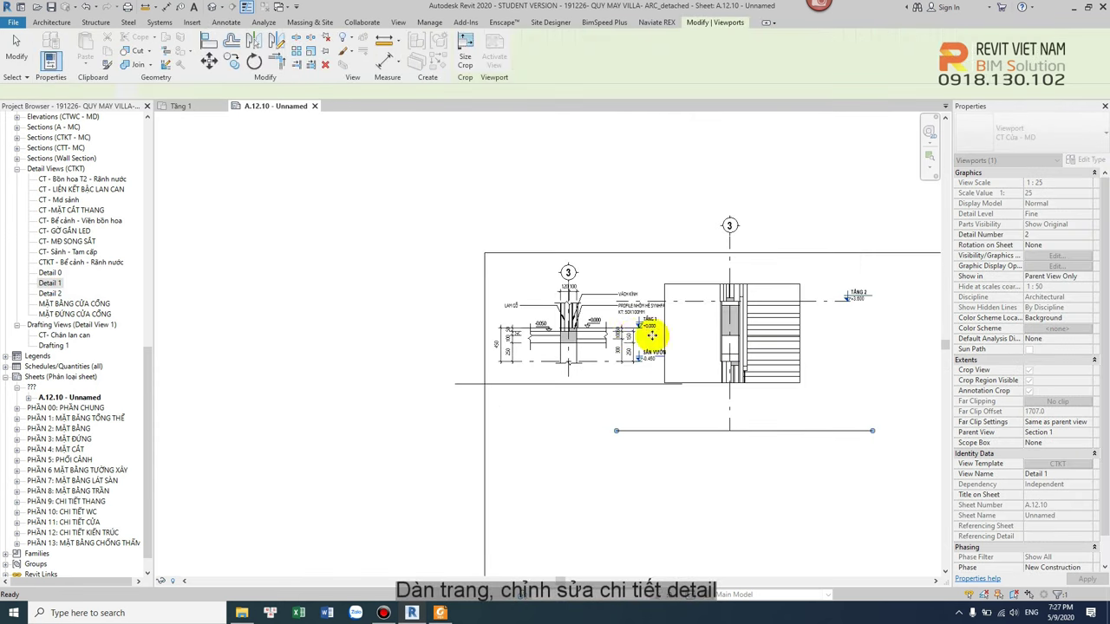
{"action": "scroll", "coordinate": [683, 346], "scroll_direction": "up", "scroll_amount": 2}
{"action": "scroll", "coordinate": [688, 372], "scroll_direction": "up", "scroll_amount": 2}
{"action": "scroll", "coordinate": [607, 316], "scroll_direction": "up", "scroll_amount": 2}
{"action": "scroll", "coordinate": [586, 309], "scroll_direction": "up", "scroll_amount": 3}
{"action": "double_click", "coordinate": [540, 280]}
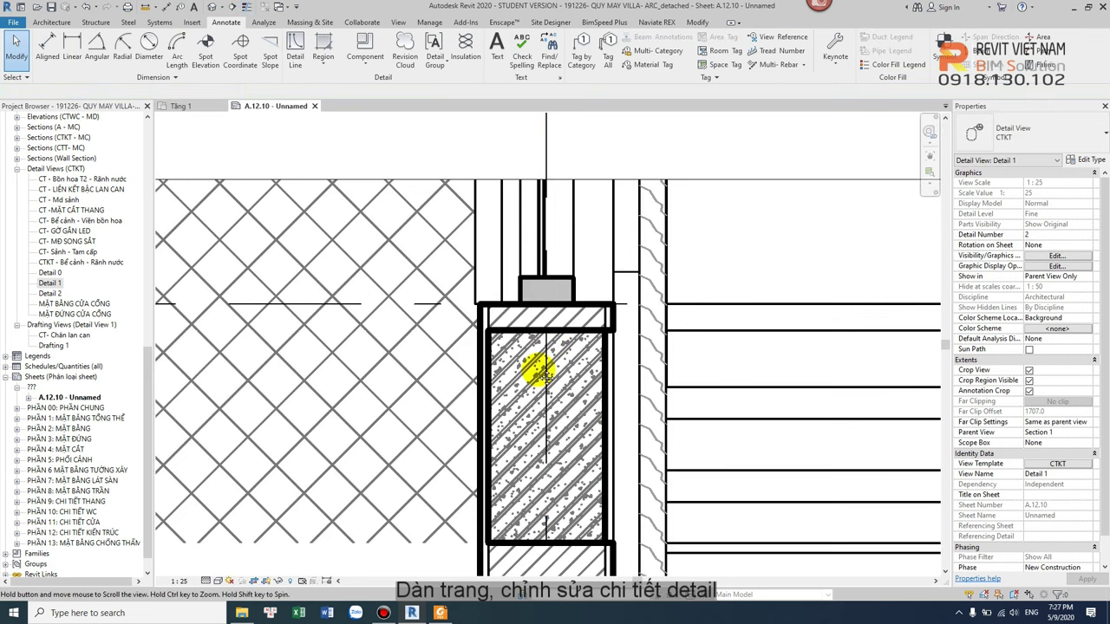
{"action": "middle_click_drag", "start_coordinate": [532, 438], "coordinate": [500, 370]}
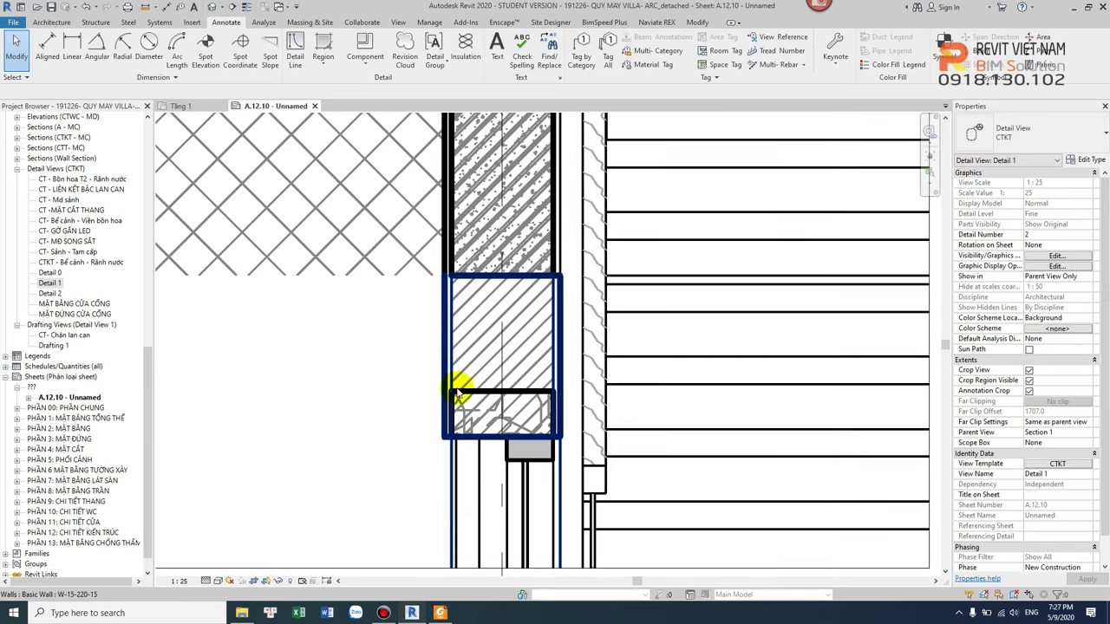
{"action": "scroll", "coordinate": [568, 406], "scroll_direction": "down", "scroll_amount": 3}
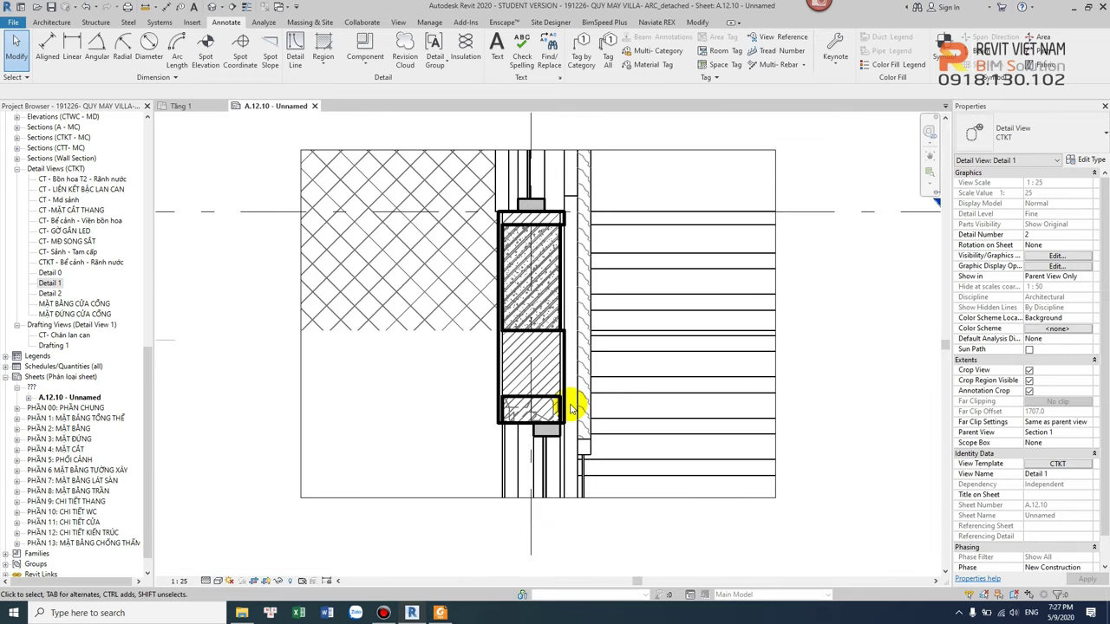
Step: Pull the crop region's right and left edges inward to frame the wall and slab
{"action": "left_click", "coordinate": [775, 403]}
{"action": "left_click_drag", "start_coordinate": [776, 323], "coordinate": [615, 323]}
{"action": "left_click_drag", "start_coordinate": [295, 326], "coordinate": [453, 323]}
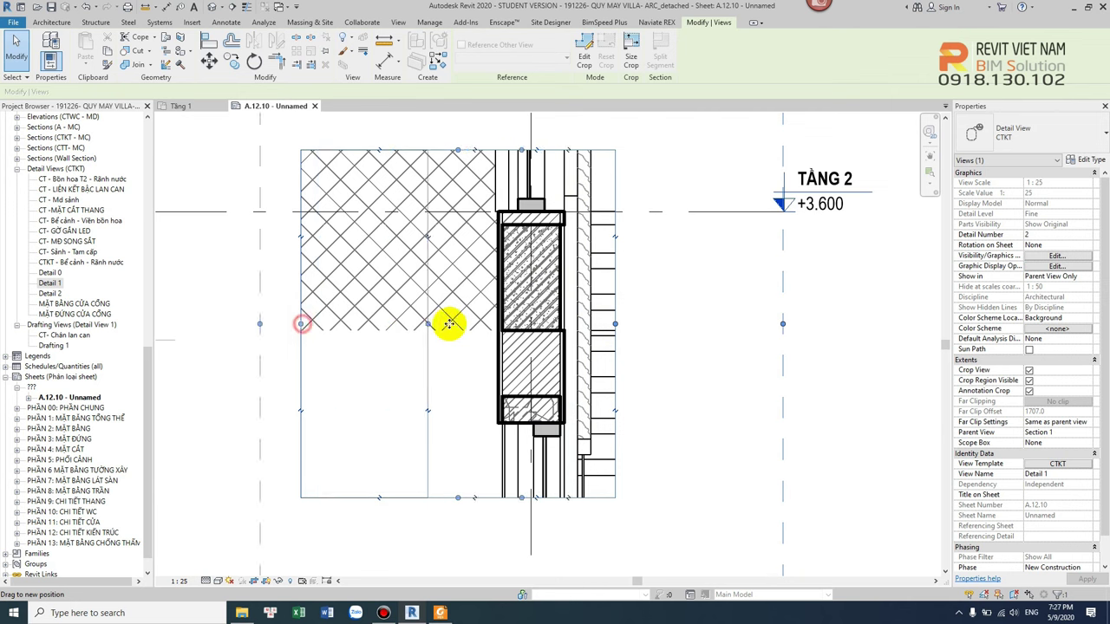
{"action": "scroll", "coordinate": [565, 256], "scroll_direction": "up", "scroll_amount": 2}
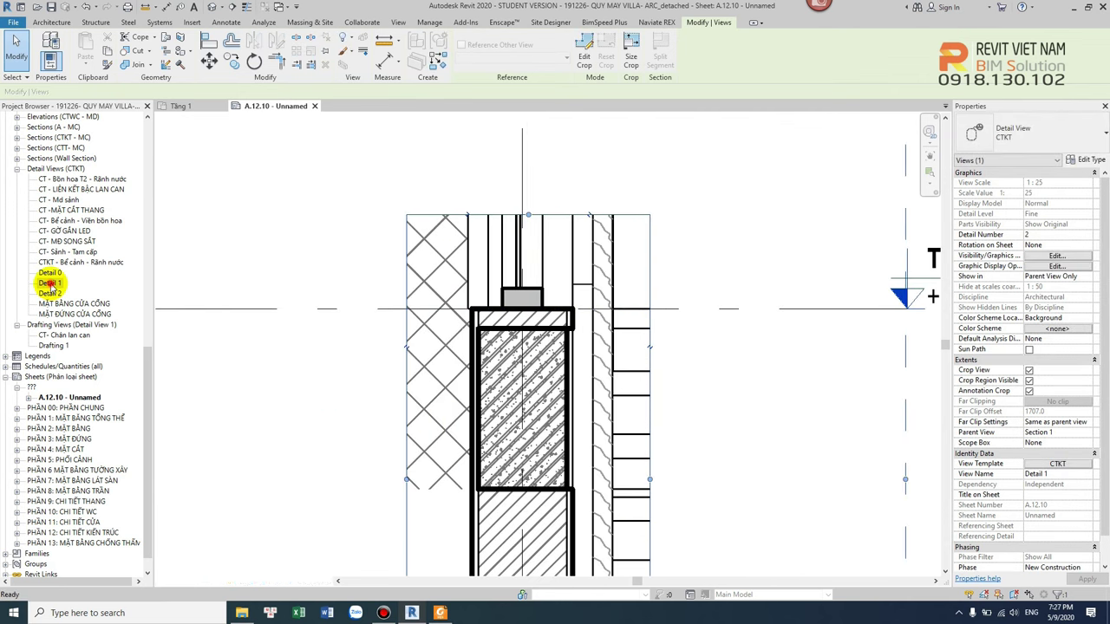
Step: Open Detail 1 and the TẦNG 1 floor plan from the Project Browser
{"action": "double_click", "coordinate": [49, 284]}
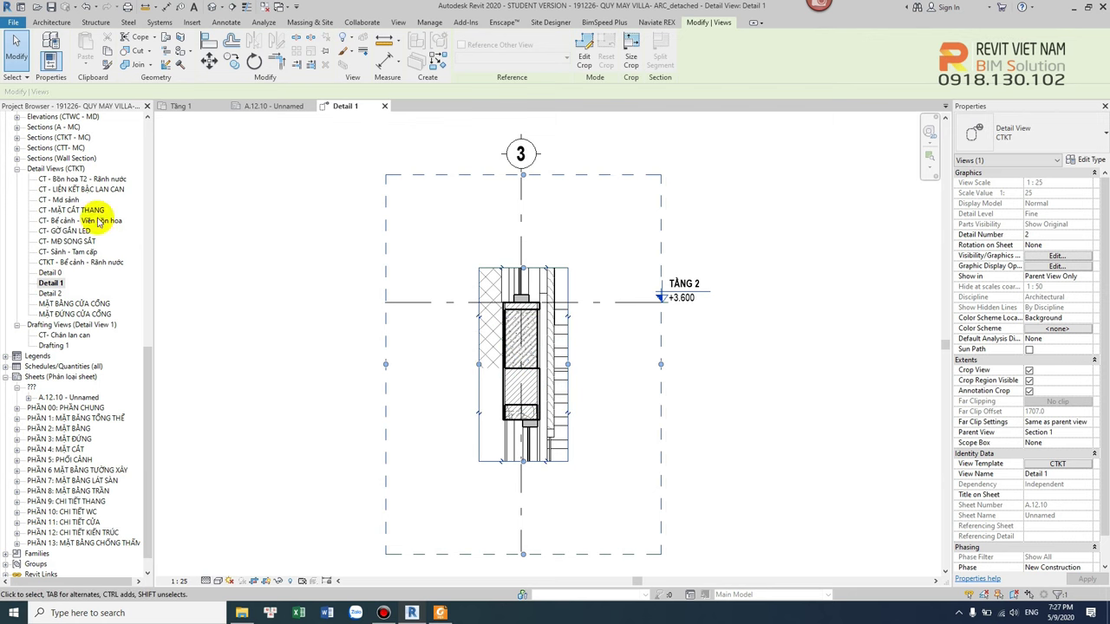
{"action": "scroll", "coordinate": [100, 222], "scroll_direction": "up", "scroll_amount": 4}
{"action": "scroll", "coordinate": [80, 193], "scroll_direction": "up", "scroll_amount": 5}
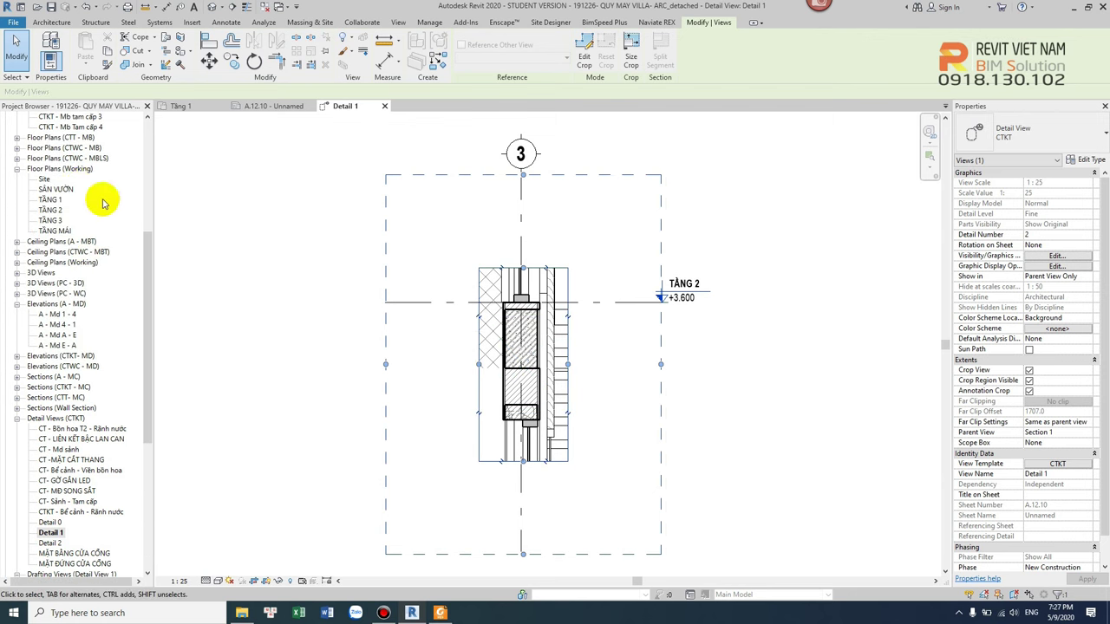
{"action": "double_click", "coordinate": [55, 200]}
Step: Zoom in near the stair on TẦNG 1 and select the Section 1 section line
{"action": "scroll", "coordinate": [512, 243], "scroll_direction": "up", "scroll_amount": 5}
{"action": "scroll", "coordinate": [454, 280], "scroll_direction": "up", "scroll_amount": 3}
{"action": "left_click", "coordinate": [453, 280]}
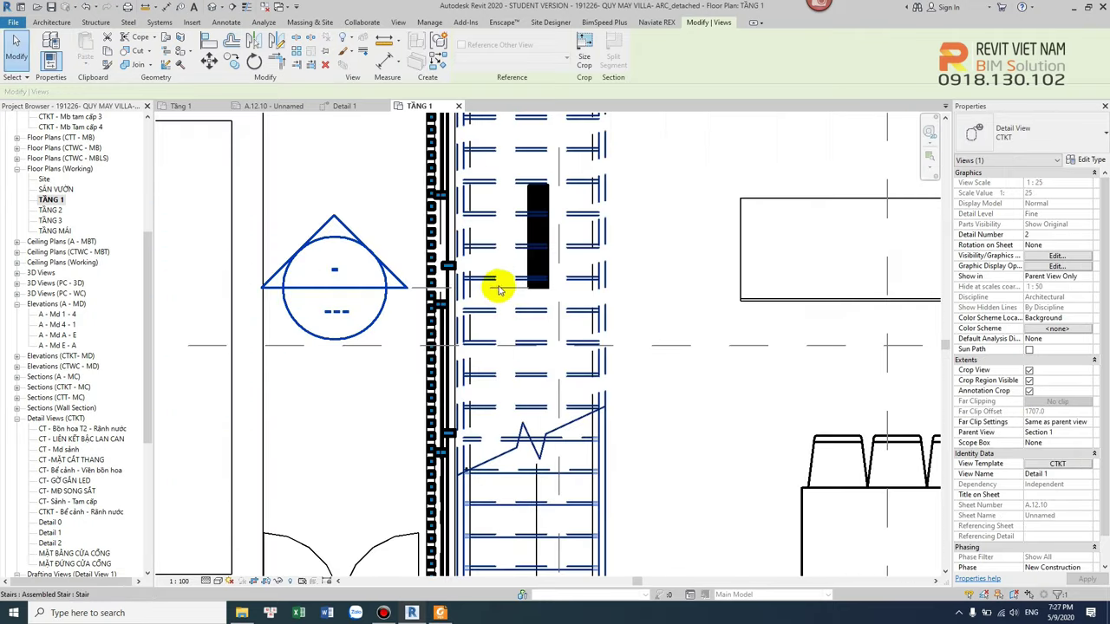
{"action": "left_click", "coordinate": [504, 295]}
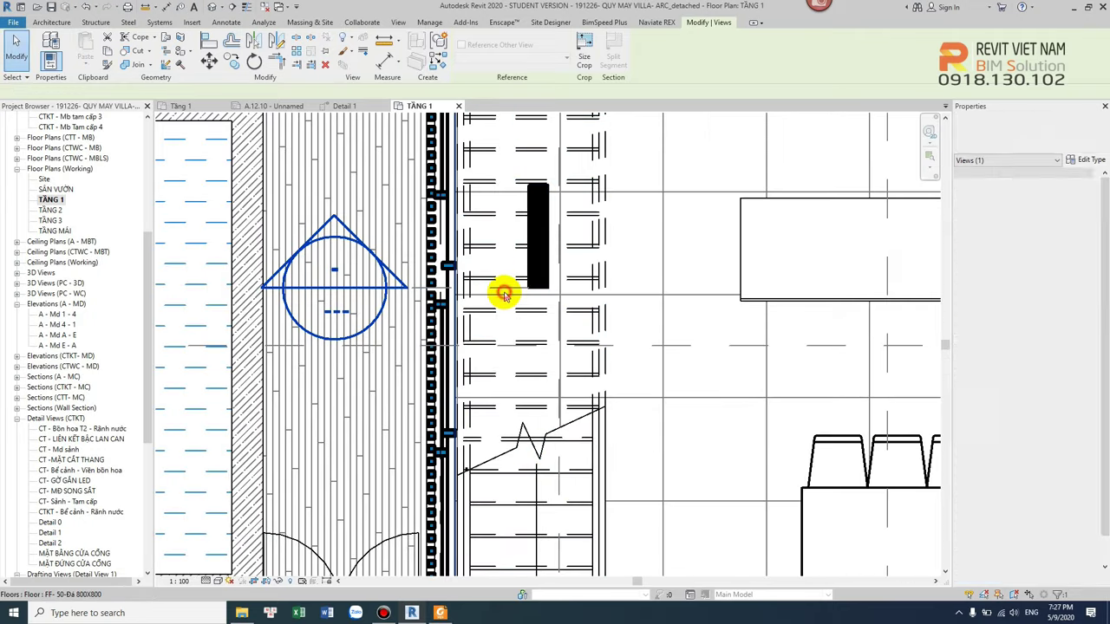
{"action": "left_click", "coordinate": [504, 294]}
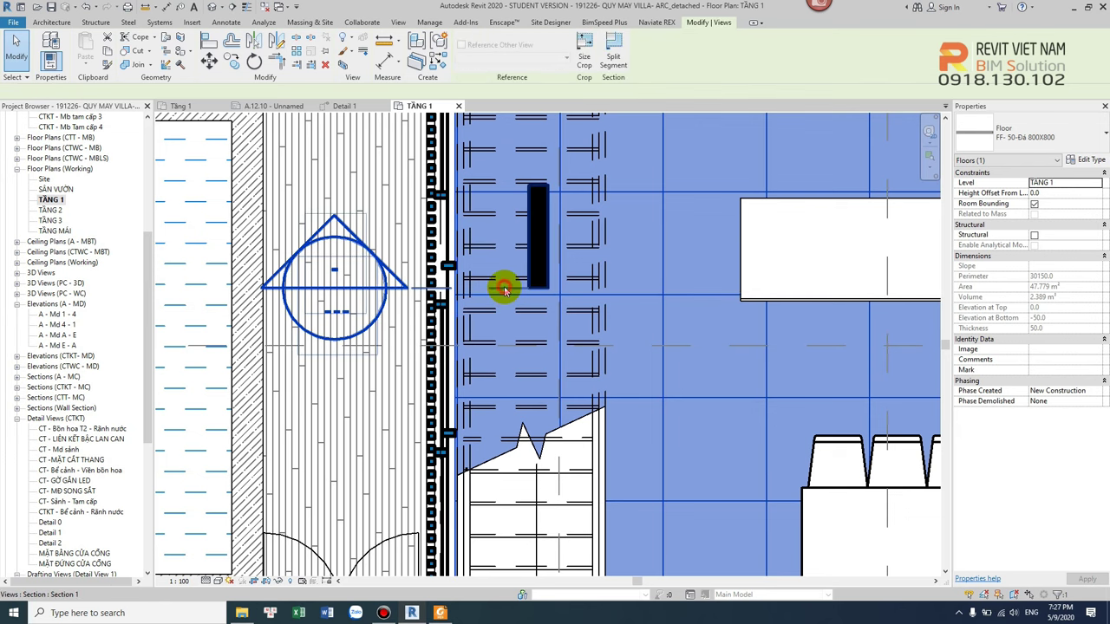
{"action": "scroll", "coordinate": [501, 299], "scroll_direction": "down", "scroll_amount": 3}
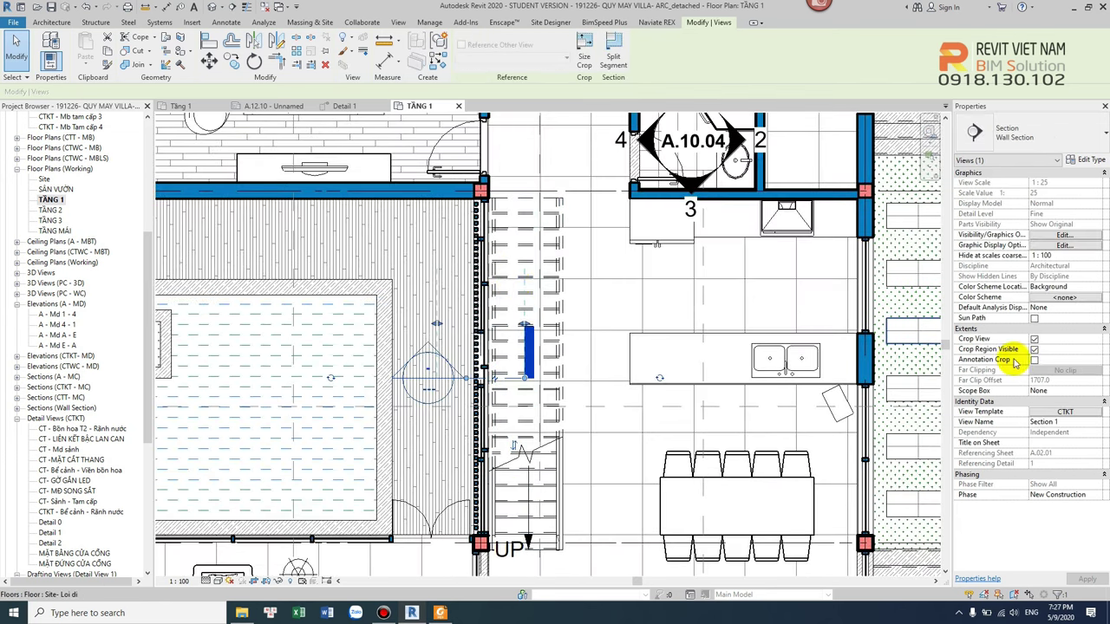
Step: Set Far Clipping in Section 1's CTKT view template to Clip with line
{"action": "left_click", "coordinate": [1072, 413]}
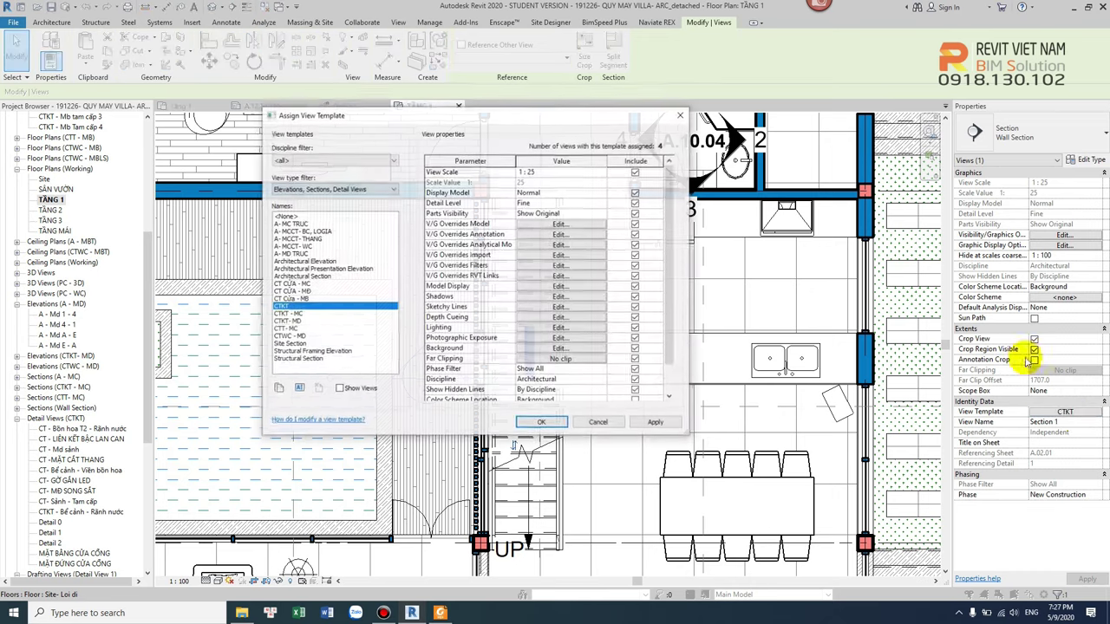
{"action": "left_click", "coordinate": [565, 358]}
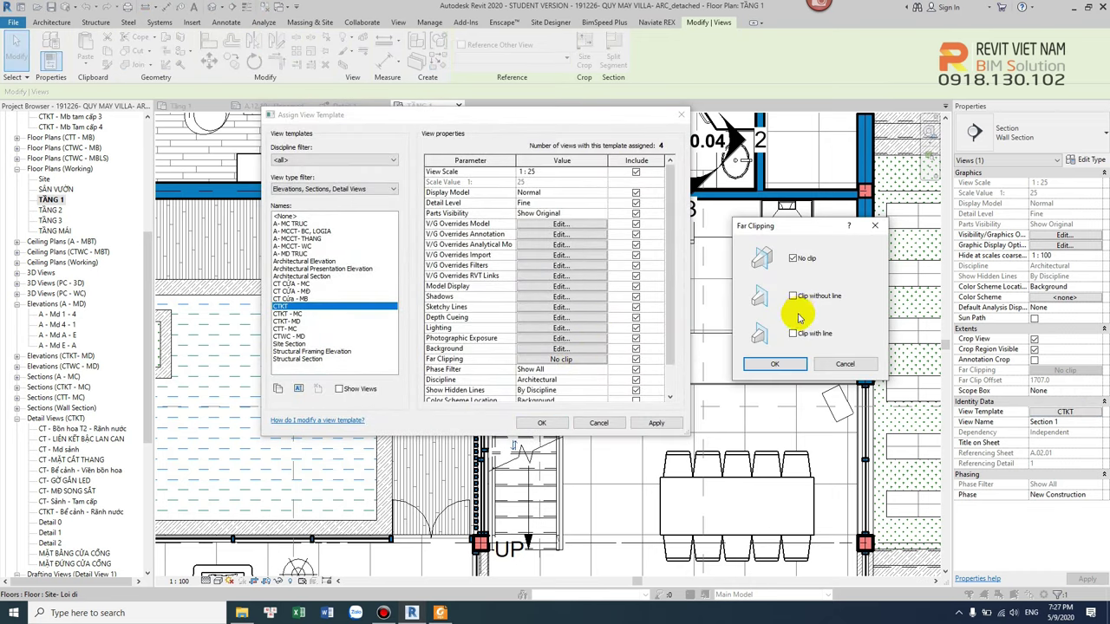
{"action": "left_click", "coordinate": [793, 364]}
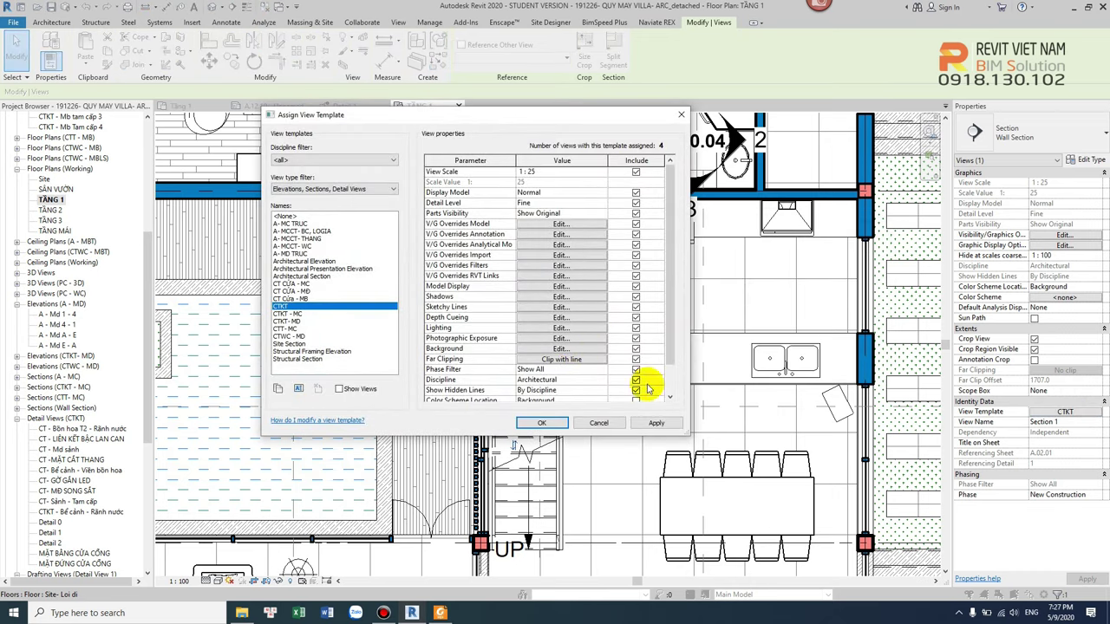
{"action": "left_click", "coordinate": [536, 424]}
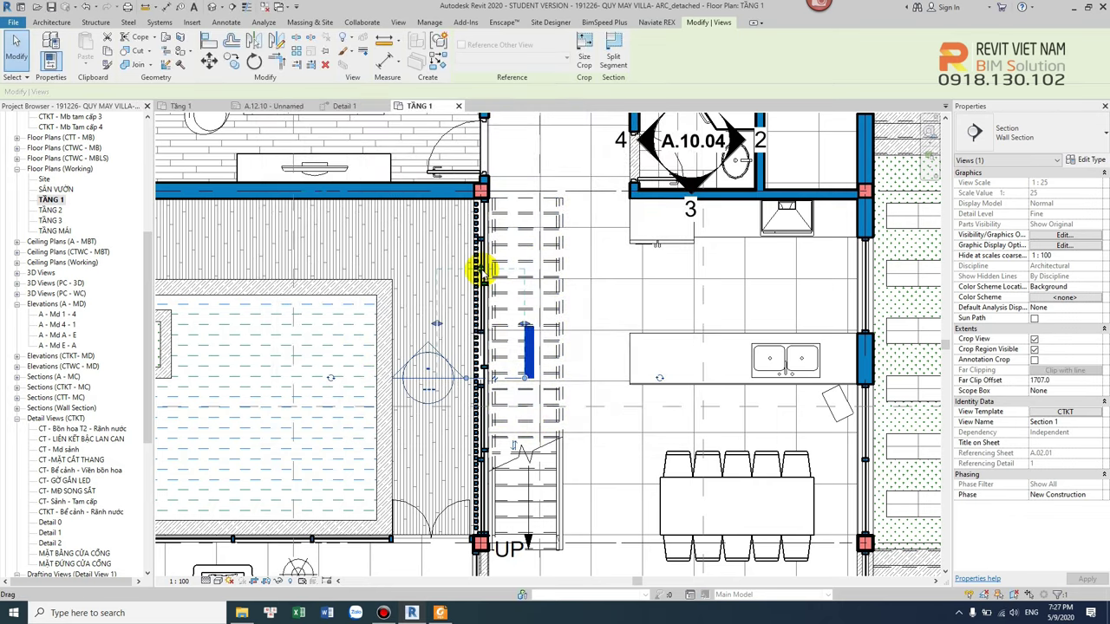
Step: Open the Section 1 wall section view from its section head
{"action": "double_click", "coordinate": [432, 356]}
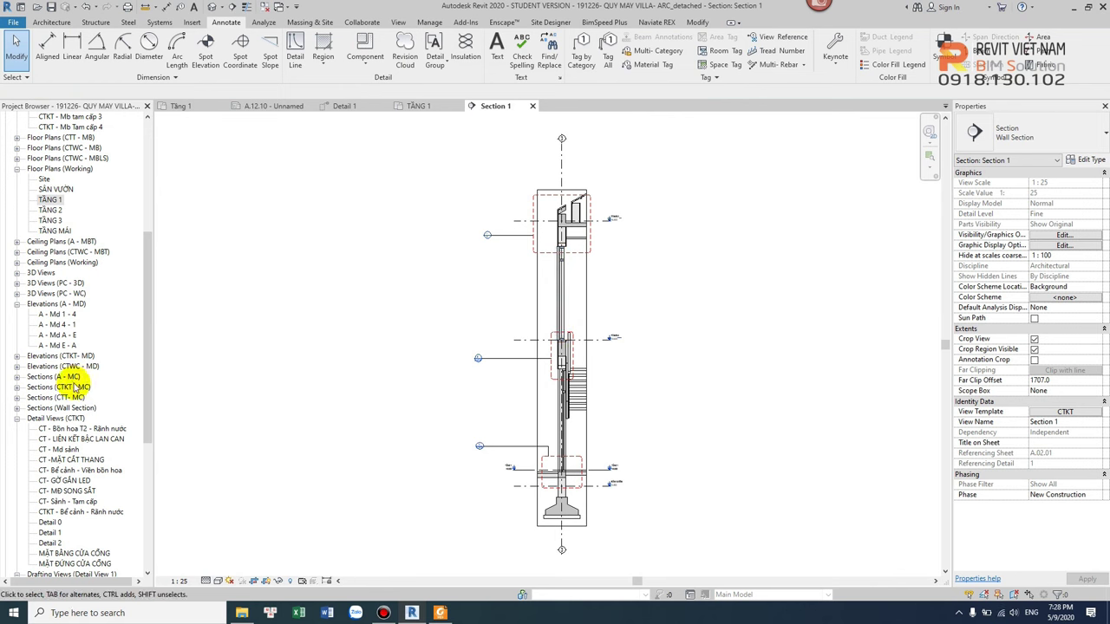
{"action": "scroll", "coordinate": [95, 417], "scroll_direction": "down", "scroll_amount": 1}
{"action": "scroll", "coordinate": [112, 464], "scroll_direction": "down", "scroll_amount": 1}
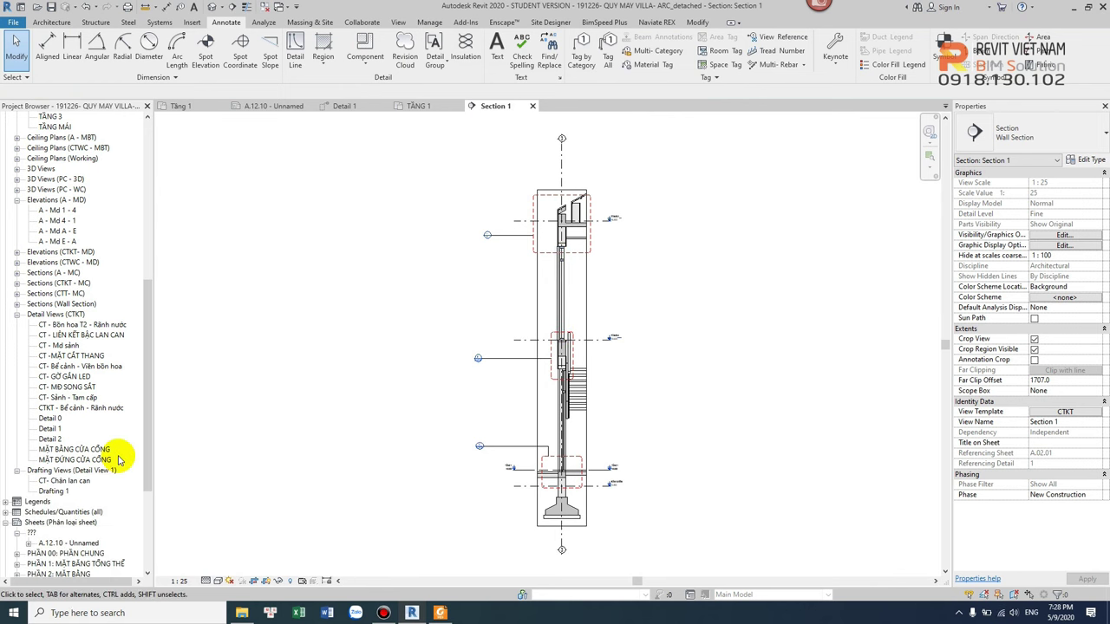
{"action": "scroll", "coordinate": [117, 468], "scroll_direction": "down", "scroll_amount": 1}
Step: Return to Detail 1 and inspect the wall, slab and railing
{"action": "double_click", "coordinate": [55, 376]}
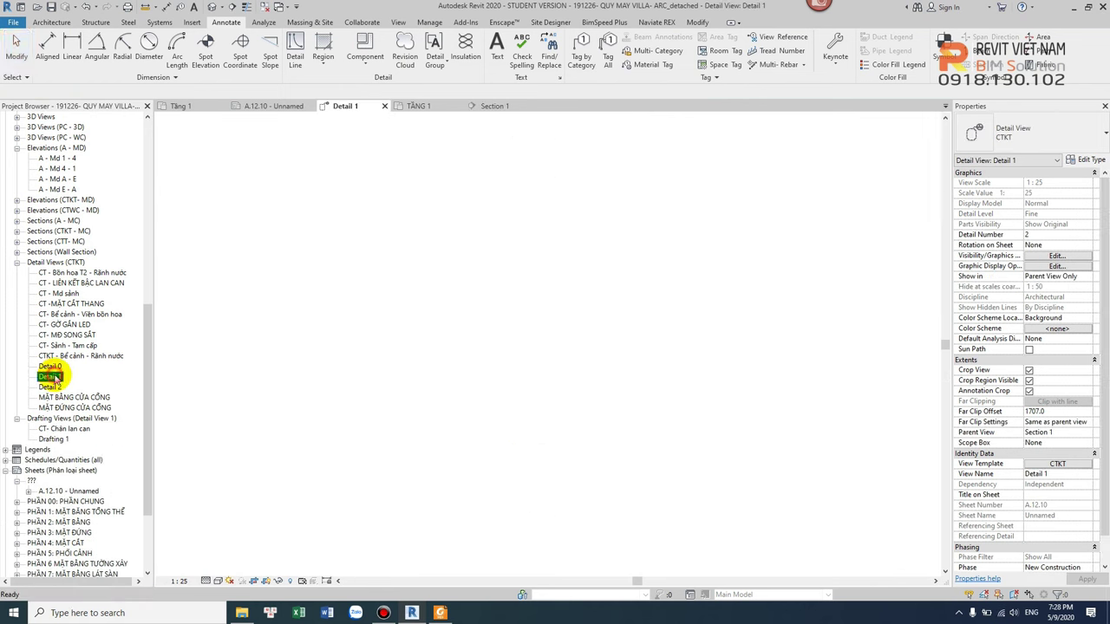
{"action": "scroll", "coordinate": [468, 286], "scroll_direction": "up", "scroll_amount": 4}
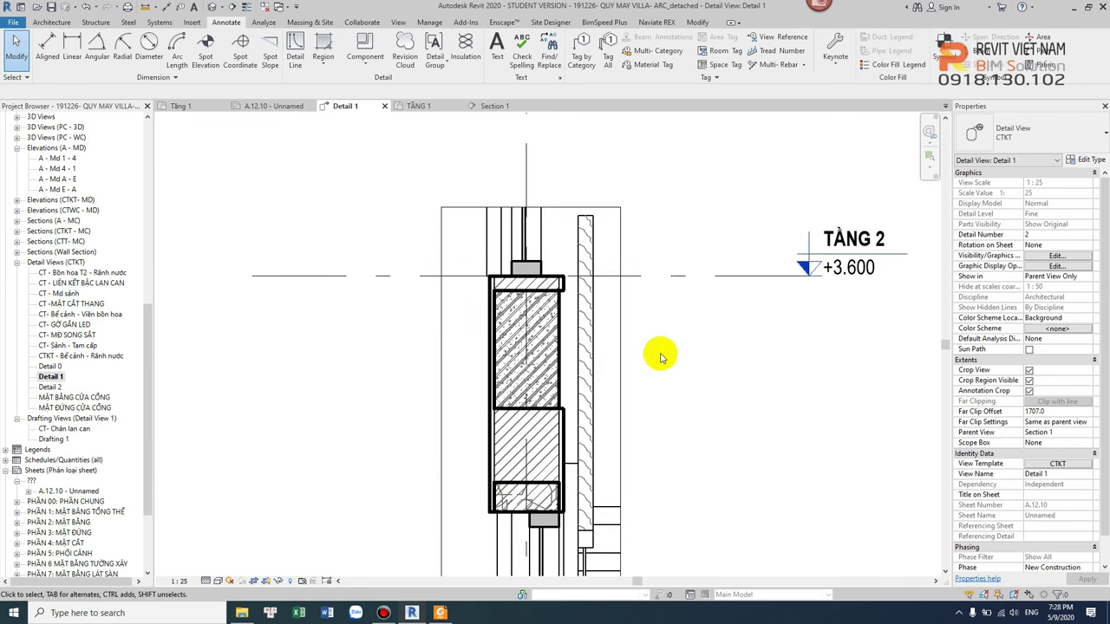
{"action": "scroll", "coordinate": [654, 347], "scroll_direction": "down", "scroll_amount": 2}
{"action": "scroll", "coordinate": [649, 334], "scroll_direction": "up", "scroll_amount": 1}
{"action": "left_click", "coordinate": [595, 366]}
{"action": "left_click", "coordinate": [685, 396]}
{"action": "scroll", "coordinate": [584, 425], "scroll_direction": "up", "scroll_amount": 2}
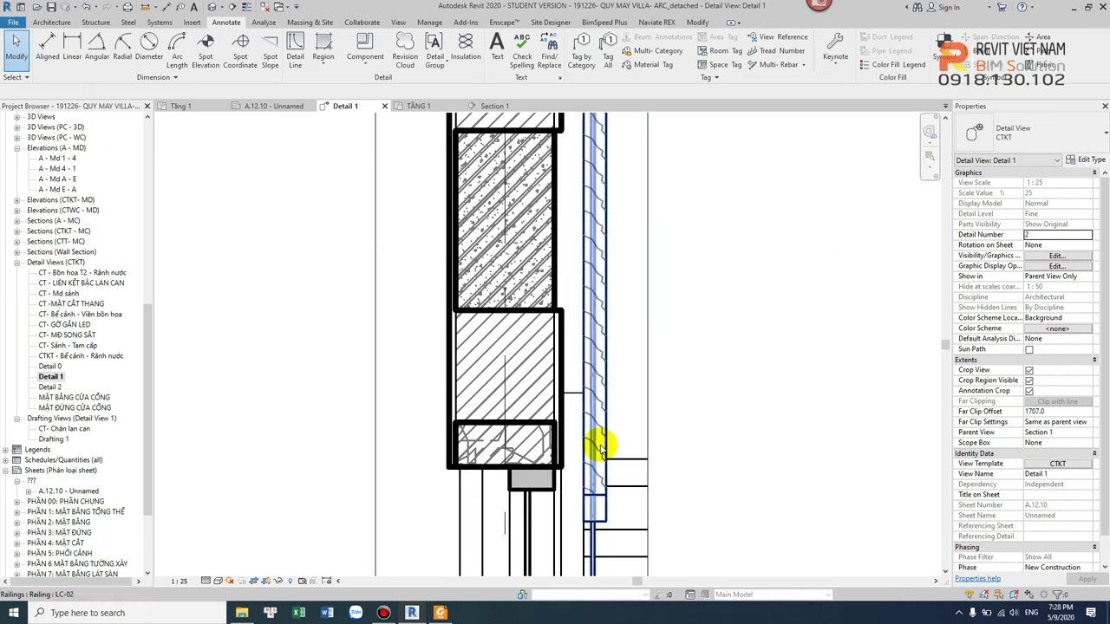
{"action": "scroll", "coordinate": [600, 448], "scroll_direction": "down", "scroll_amount": 2}
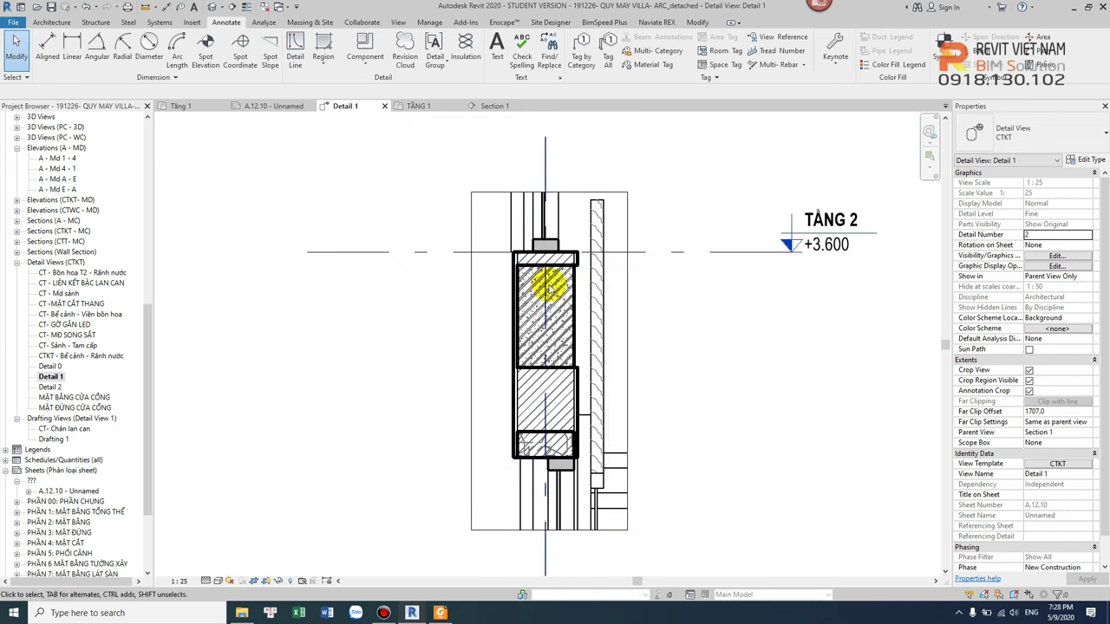
{"action": "scroll", "coordinate": [544, 364], "scroll_direction": "up", "scroll_amount": 2}
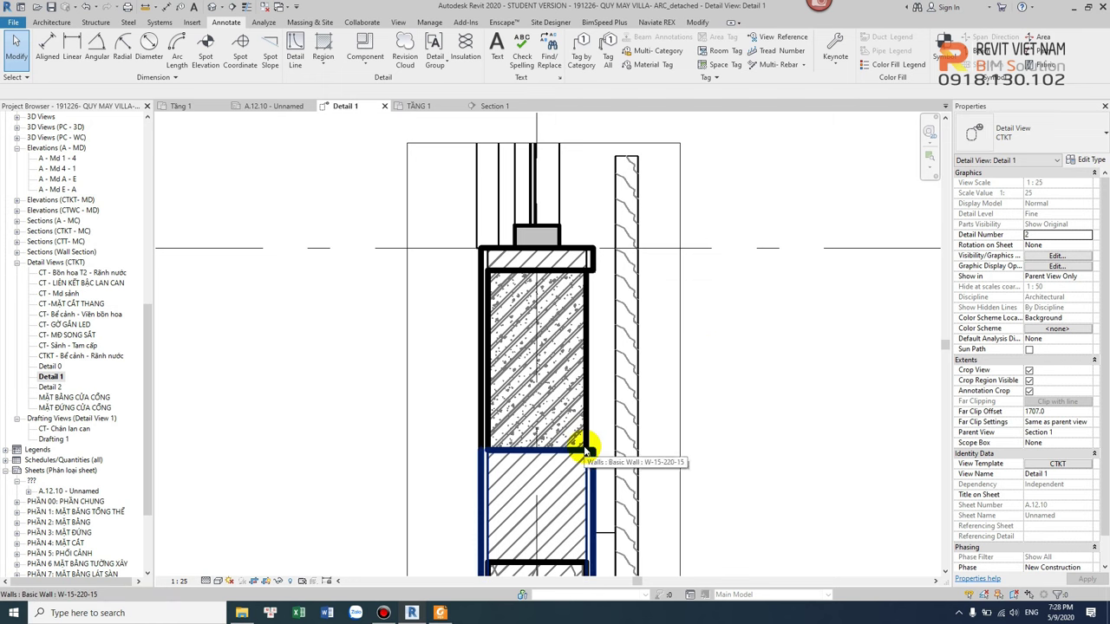
{"action": "scroll", "coordinate": [585, 449], "scroll_direction": "down", "scroll_amount": 3}
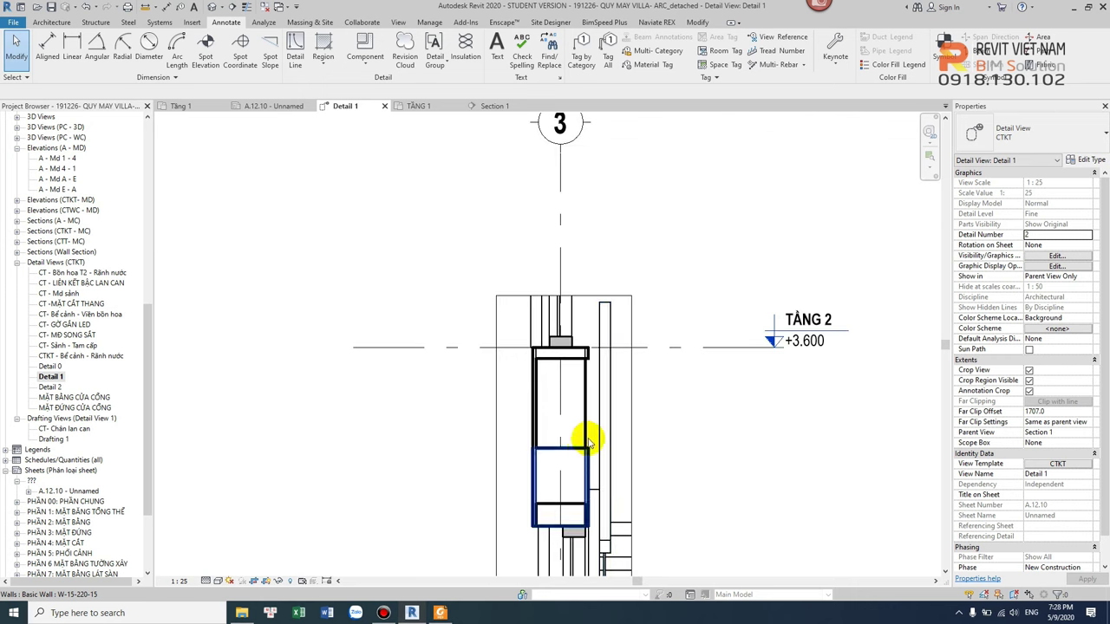
{"action": "left_click", "coordinate": [611, 316]}
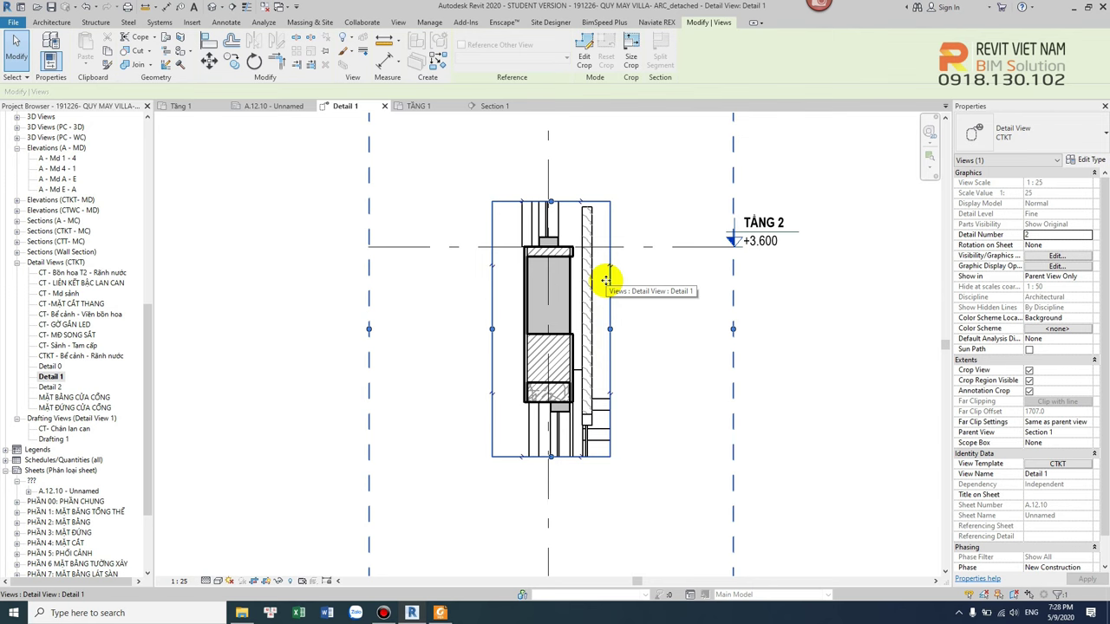
{"action": "scroll", "coordinate": [565, 228], "scroll_direction": "up", "scroll_amount": 3}
{"action": "scroll", "coordinate": [564, 233], "scroll_direction": "down", "scroll_amount": 3}
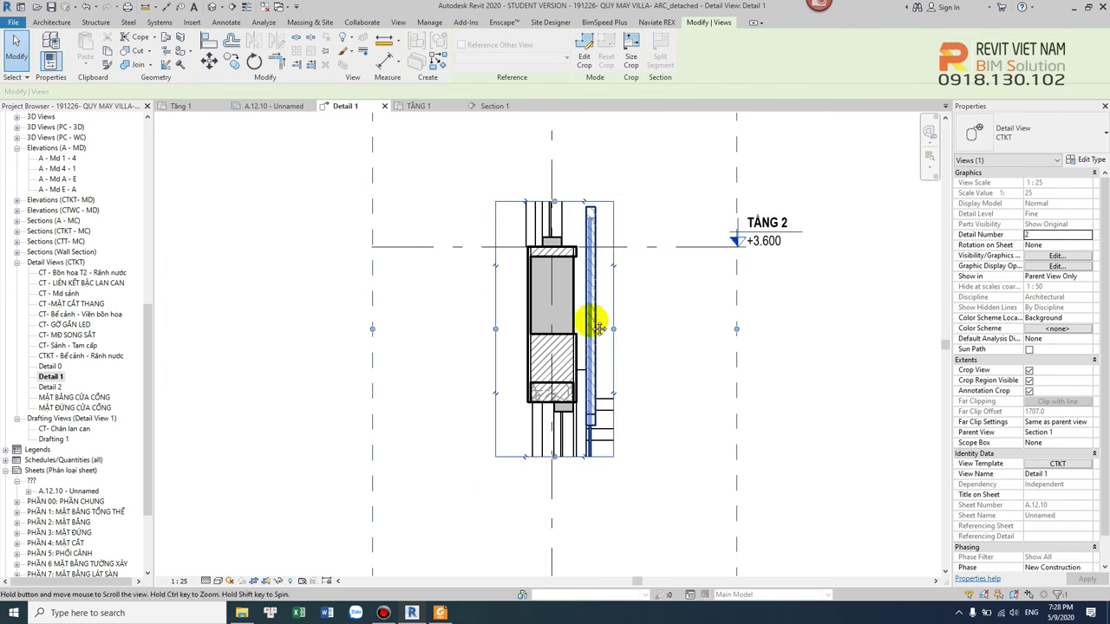
{"action": "scroll", "coordinate": [596, 349], "scroll_direction": "down", "scroll_amount": 2}
{"action": "scroll", "coordinate": [581, 382], "scroll_direction": "up", "scroll_amount": 2}
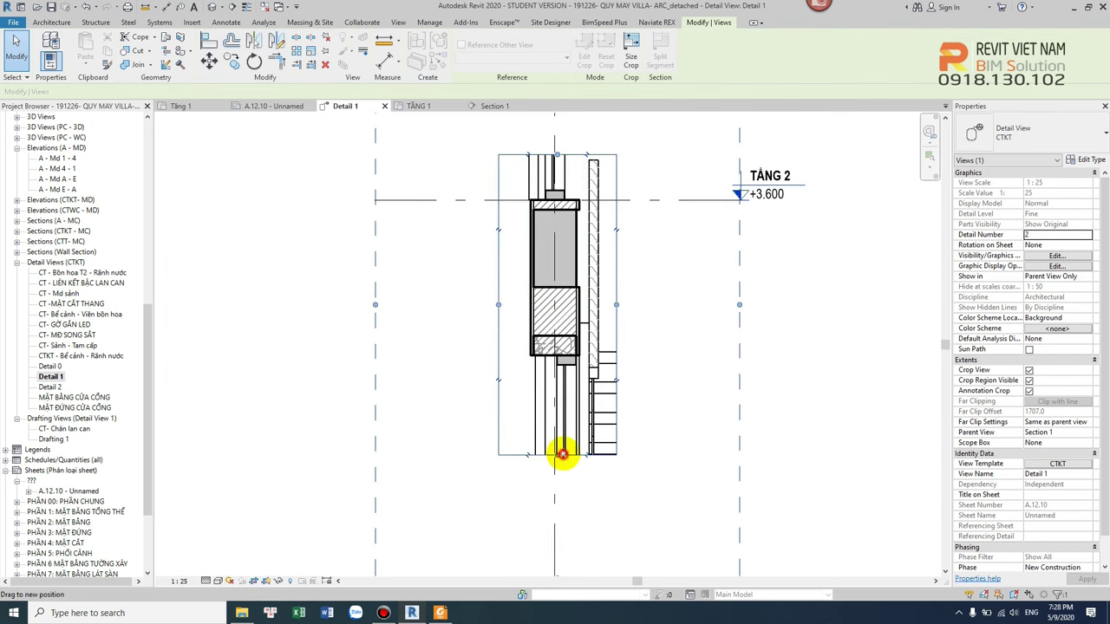
{"action": "scroll", "coordinate": [564, 338], "scroll_direction": "up", "scroll_amount": 5}
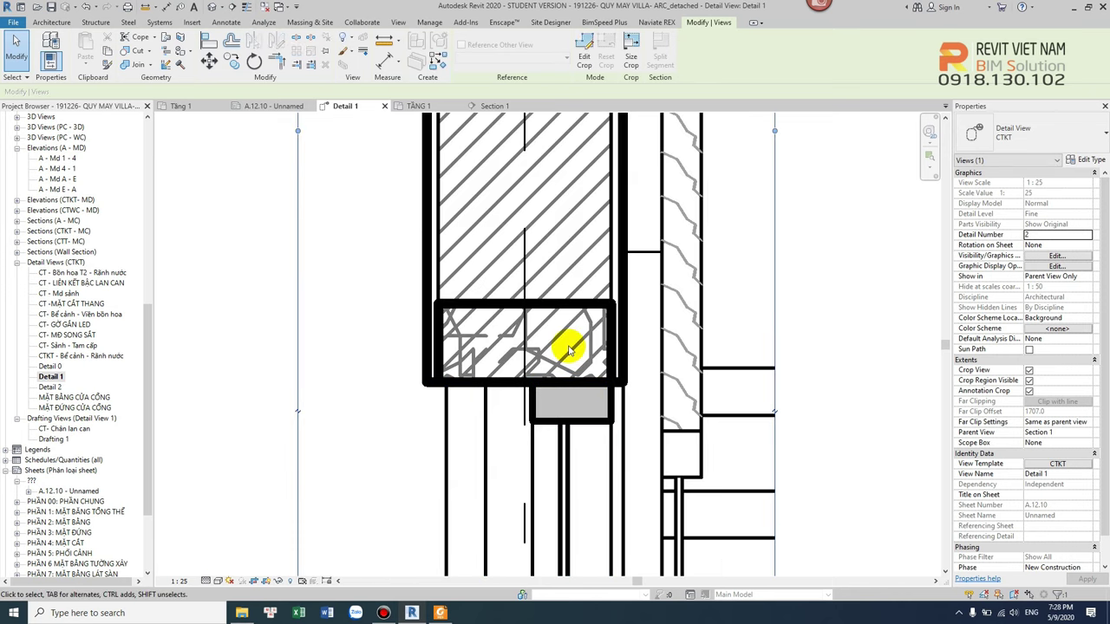
{"action": "scroll", "coordinate": [581, 347], "scroll_direction": "down", "scroll_amount": 3}
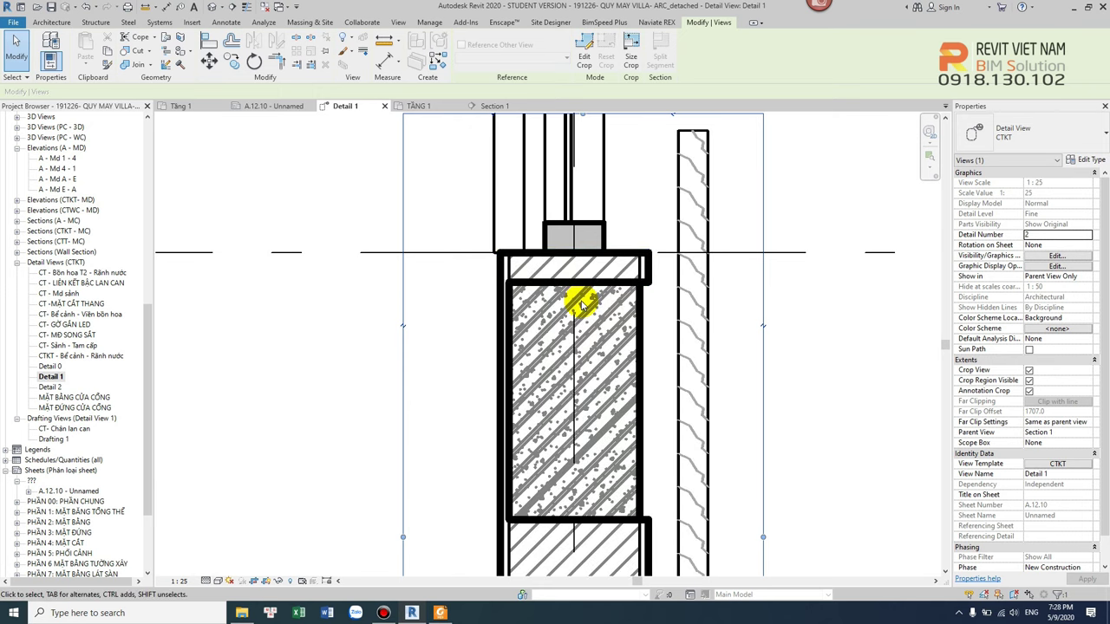
{"action": "scroll", "coordinate": [572, 286], "scroll_direction": "down", "scroll_amount": 3}
{"action": "scroll", "coordinate": [520, 423], "scroll_direction": "up", "scroll_amount": 2}
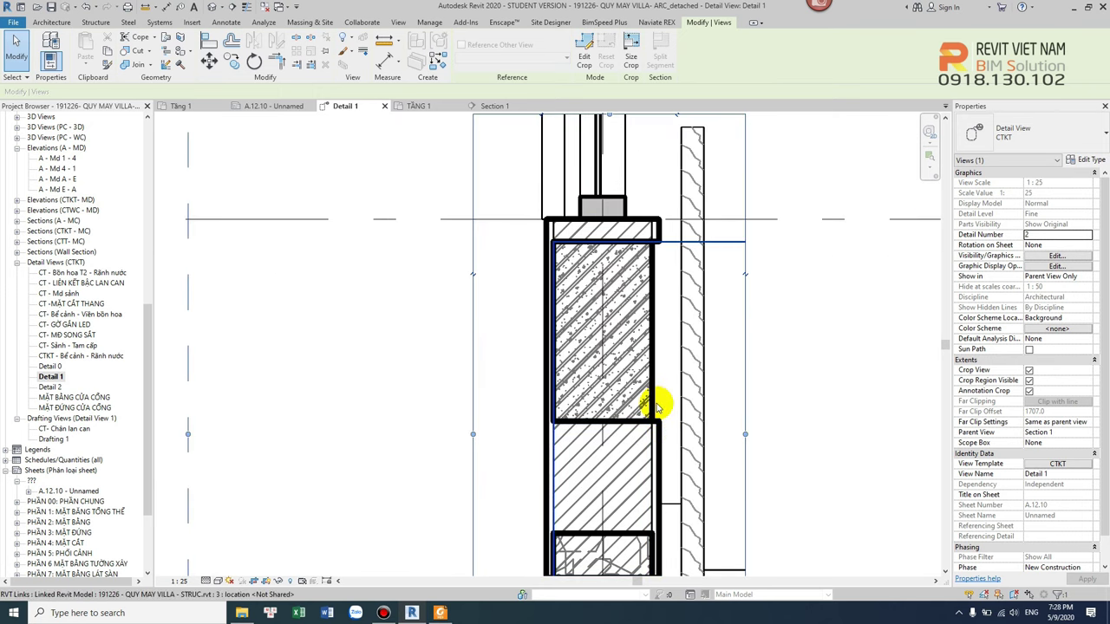
{"action": "scroll", "coordinate": [656, 365], "scroll_direction": "down", "scroll_amount": 5}
{"action": "key", "text": "Escape"}
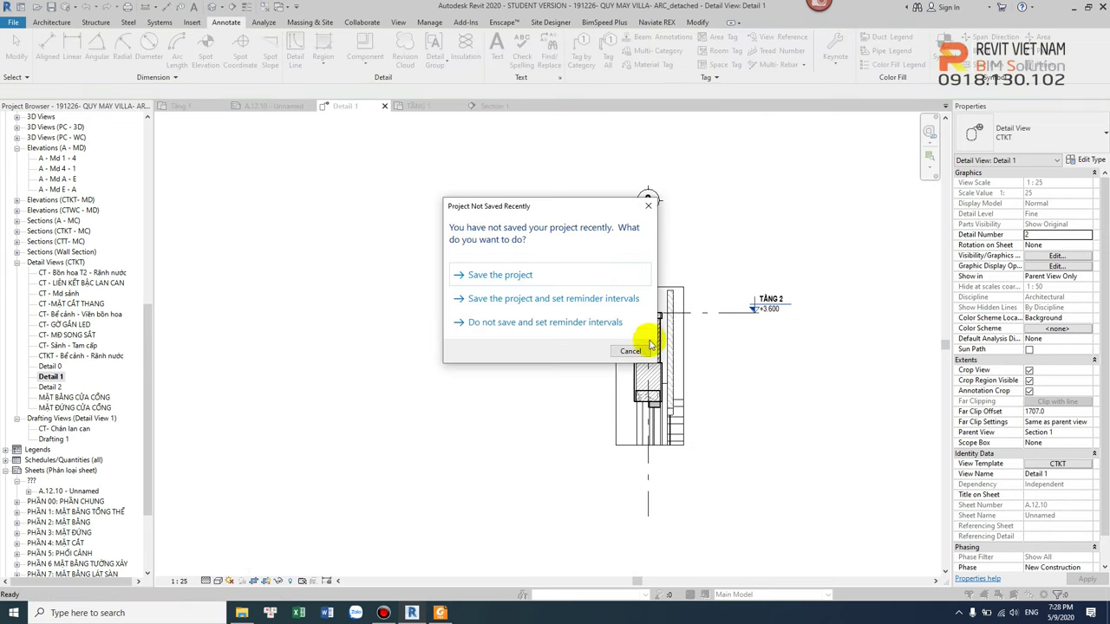
Step: Dismiss the save reminder and drag Level TẦNG 2's left end in toward the section
{"action": "left_click", "coordinate": [633, 352]}
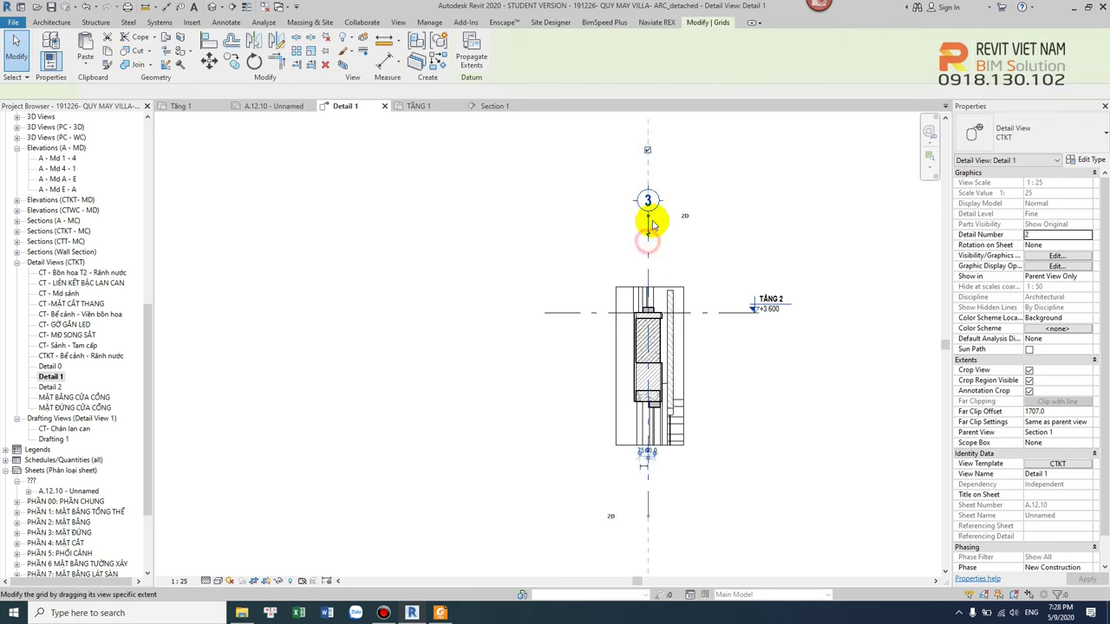
{"action": "scroll", "coordinate": [646, 217], "scroll_direction": "up", "scroll_amount": 3}
{"action": "scroll", "coordinate": [619, 344], "scroll_direction": "down", "scroll_amount": 2}
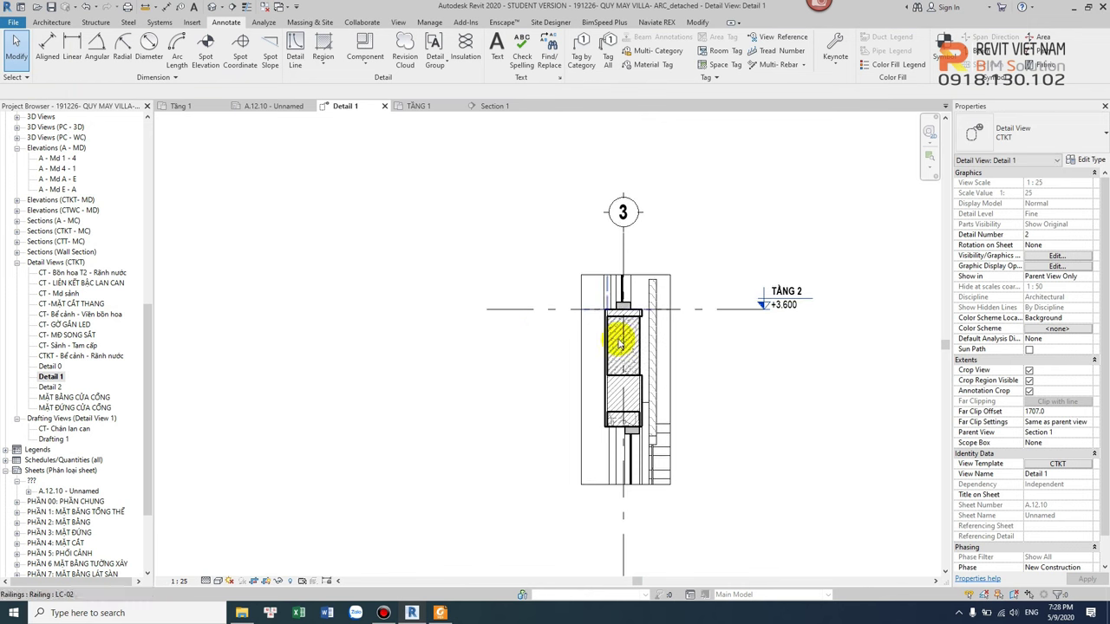
{"action": "left_click", "coordinate": [542, 314]}
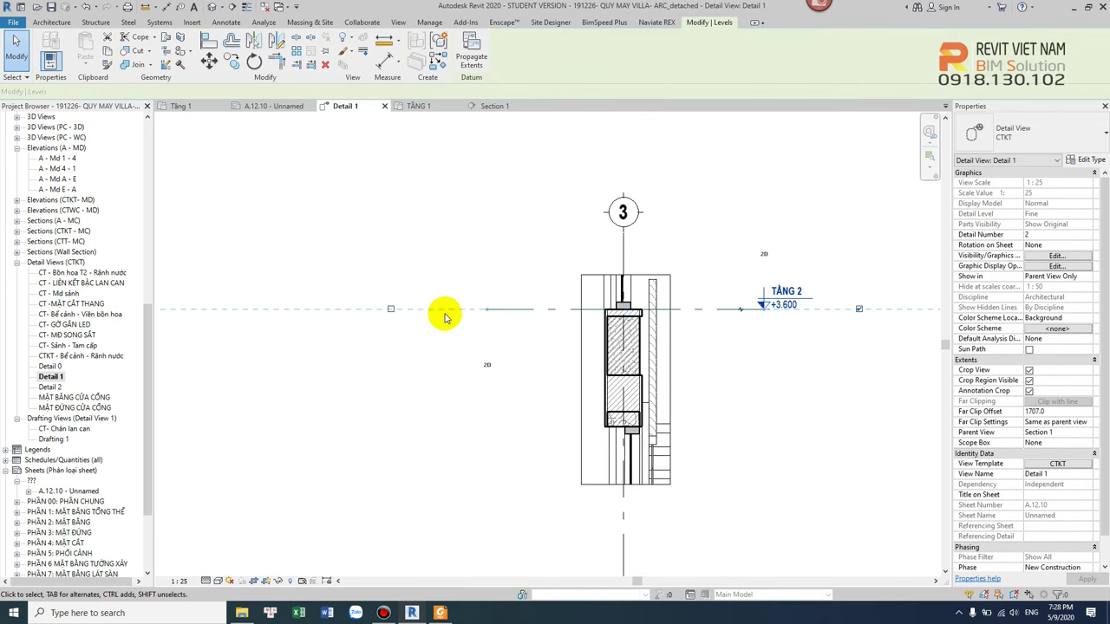
{"action": "left_click_drag", "start_coordinate": [672, 317], "coordinate": [760, 319]}
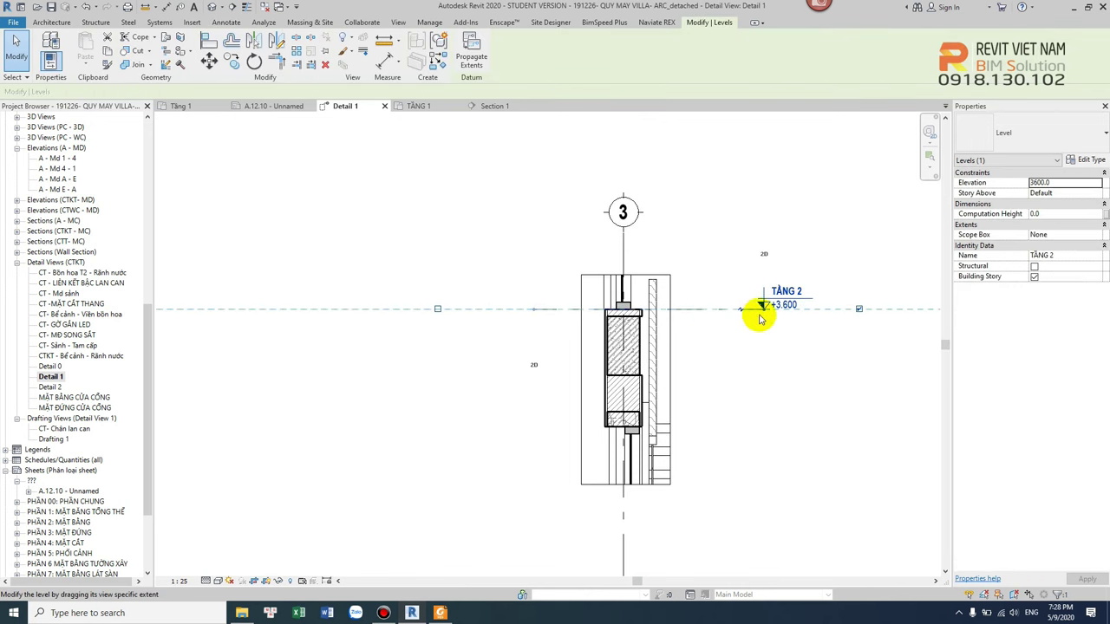
Step: Check Grid 3's extent, deselect it, and return to sheet A.12.10
{"action": "left_click", "coordinate": [718, 390]}
{"action": "scroll", "coordinate": [705, 329], "scroll_direction": "down", "scroll_amount": 1}
{"action": "left_click", "coordinate": [620, 475]}
{"action": "left_click", "coordinate": [664, 436]}
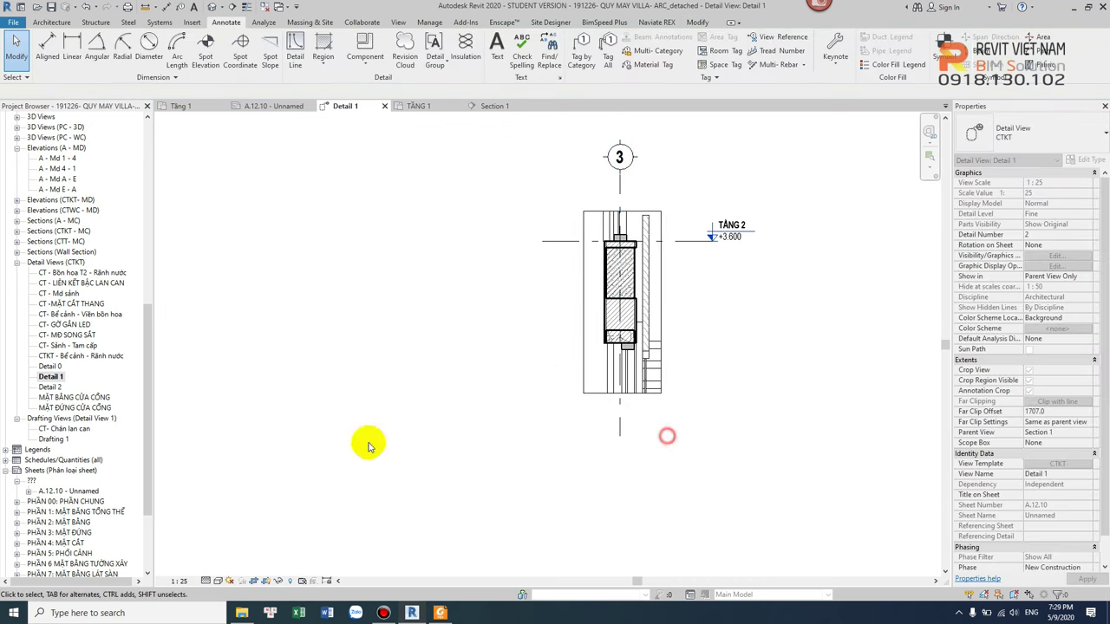
{"action": "double_click", "coordinate": [80, 493]}
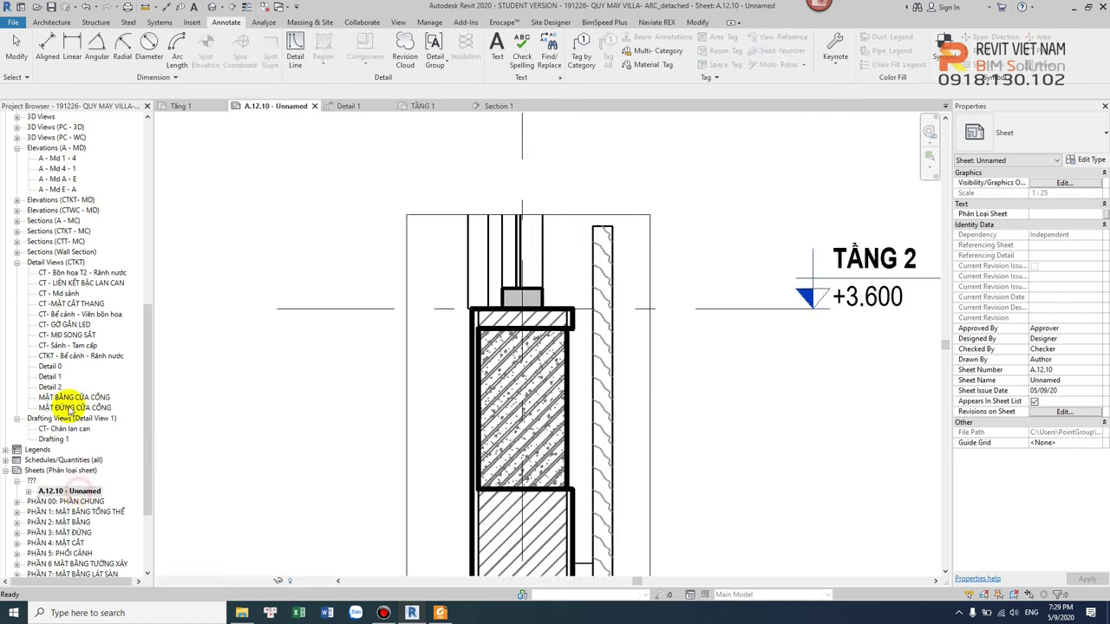
Step: Attempt to place the already-placed Detail 1, dismiss the notice and cancel the move
{"action": "left_click_drag", "start_coordinate": [50, 377], "coordinate": [537, 360]}
{"action": "scroll", "coordinate": [528, 321], "scroll_direction": "down", "scroll_amount": 2}
{"action": "scroll", "coordinate": [537, 295], "scroll_direction": "down", "scroll_amount": 1}
{"action": "left_click", "coordinate": [542, 310]}
{"action": "key", "text": "Escape"}
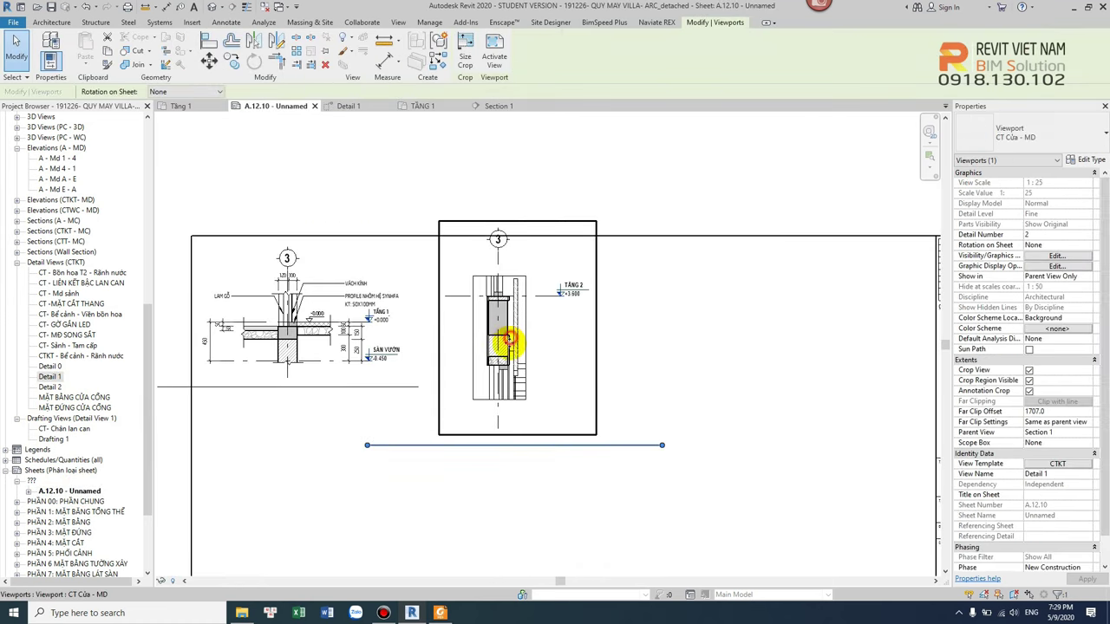
Step: Place the Detail 2 viewport on sheet A.12.10 up beside the title block
{"action": "left_click_drag", "start_coordinate": [50, 387], "coordinate": [754, 377]}
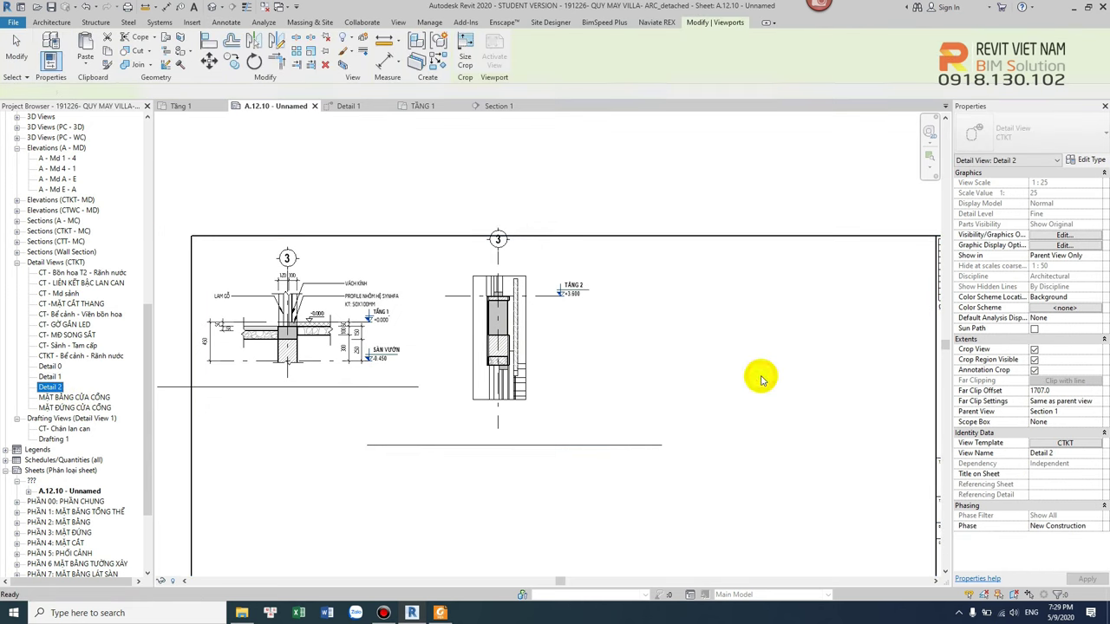
{"action": "left_click", "coordinate": [801, 342]}
{"action": "left_click_drag", "start_coordinate": [802, 342], "coordinate": [768, 178]}
{"action": "scroll", "coordinate": [780, 333], "scroll_direction": "down", "scroll_amount": 2}
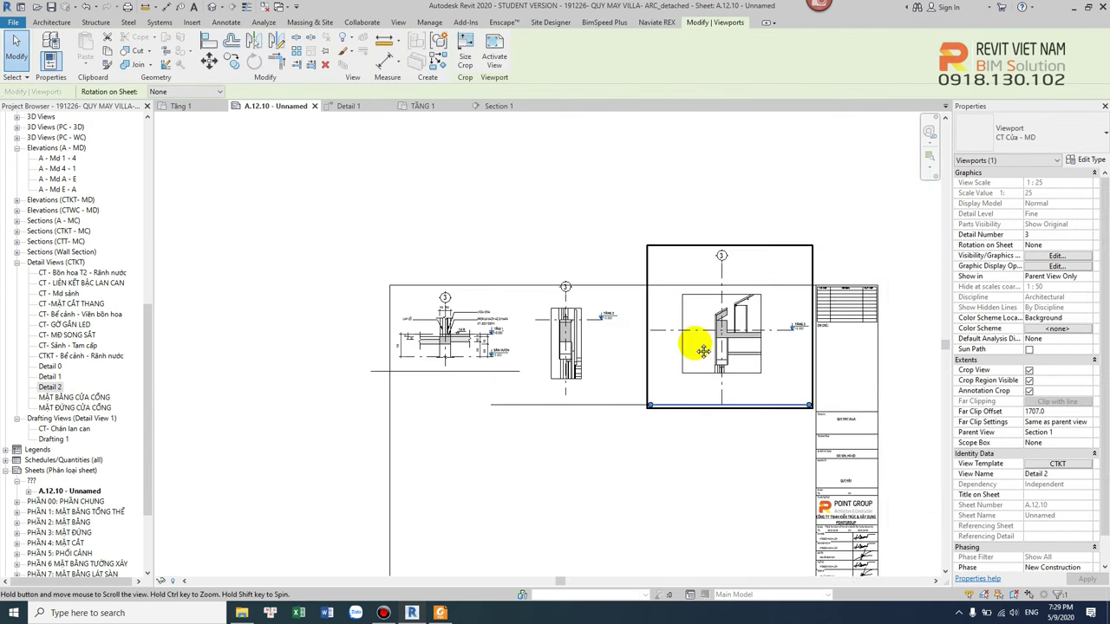
{"action": "scroll", "coordinate": [584, 341], "scroll_direction": "up", "scroll_amount": 2}
{"action": "scroll", "coordinate": [555, 364], "scroll_direction": "up", "scroll_amount": 1}
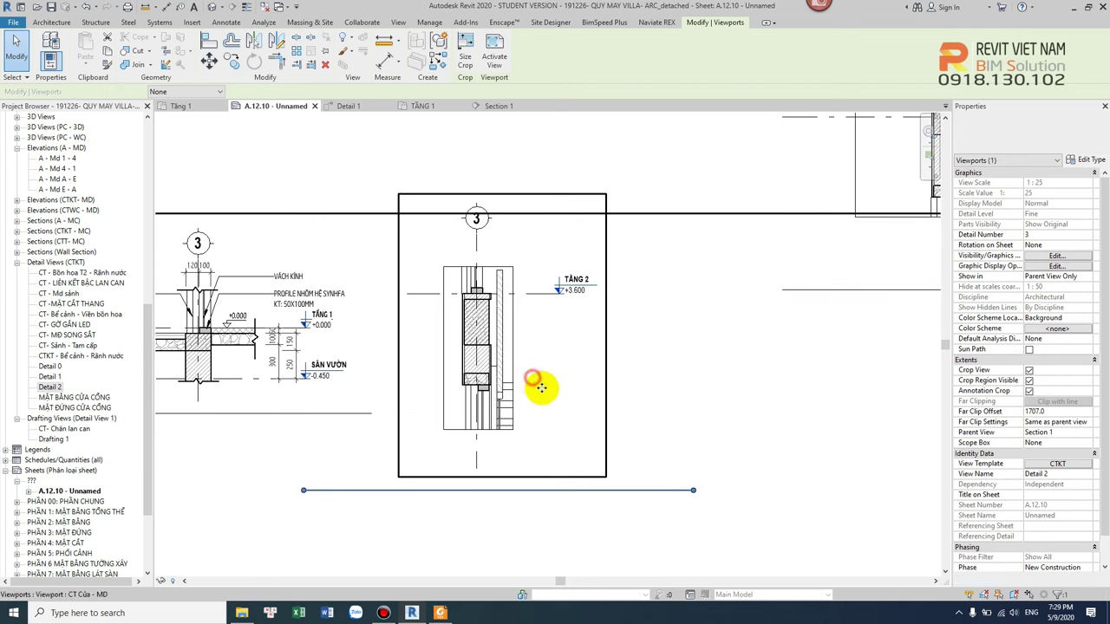
{"action": "scroll", "coordinate": [486, 395], "scroll_direction": "down", "scroll_amount": 3}
Step: Change the Detail 0 viewport type to Title w Line
{"action": "left_click", "coordinate": [408, 389]}
{"action": "left_click", "coordinate": [1031, 134]}
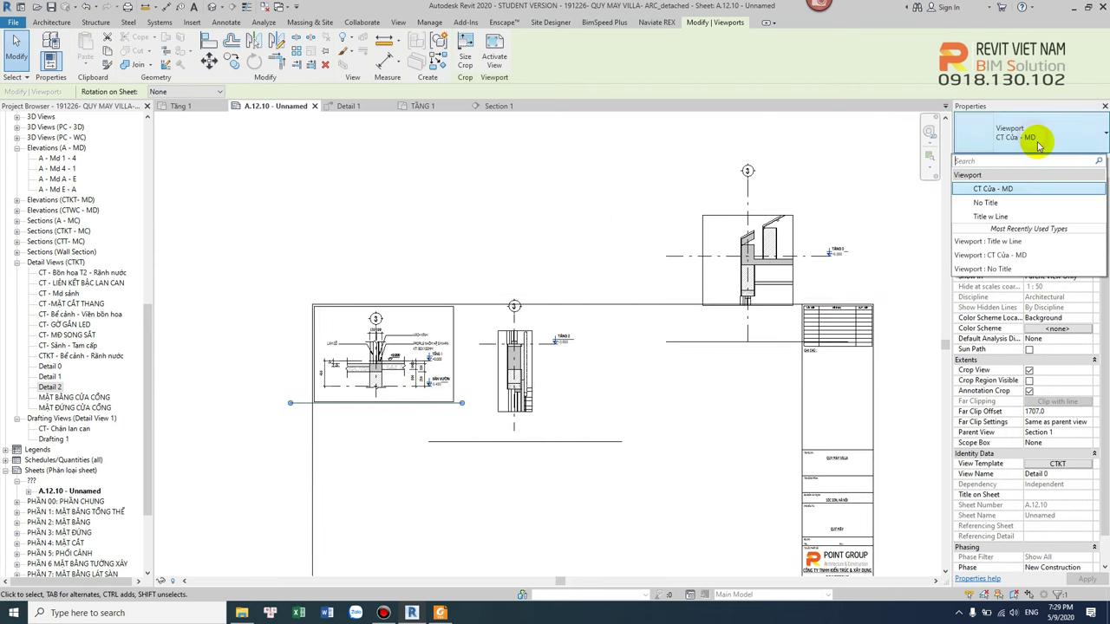
{"action": "left_click", "coordinate": [1006, 269]}
{"action": "left_click", "coordinate": [552, 364]}
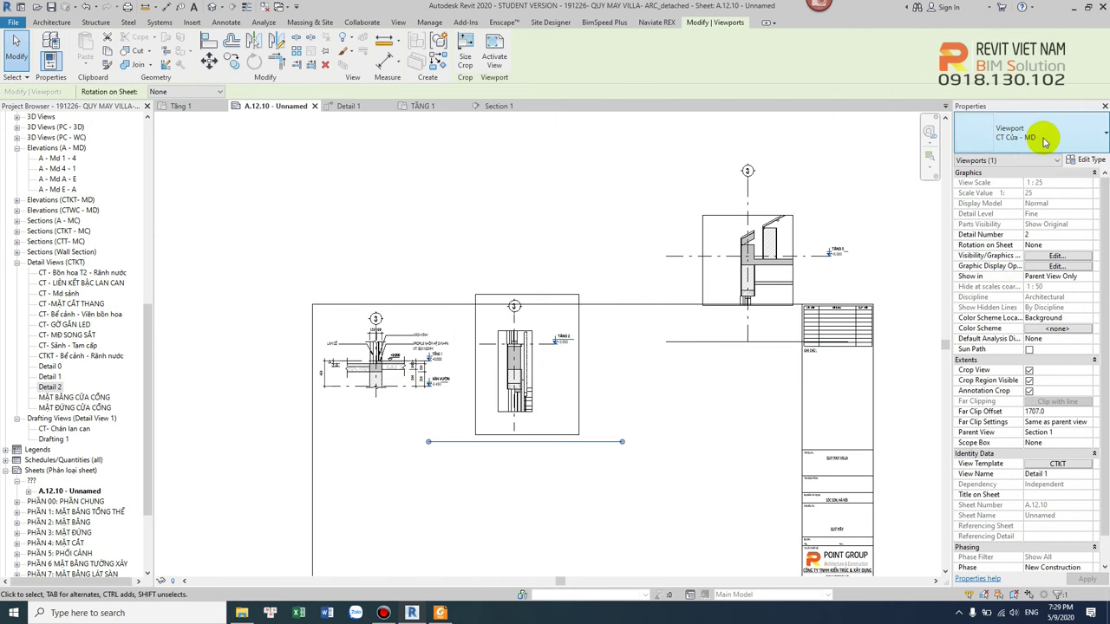
{"action": "left_click", "coordinate": [415, 351]}
{"action": "left_click", "coordinate": [1039, 141]}
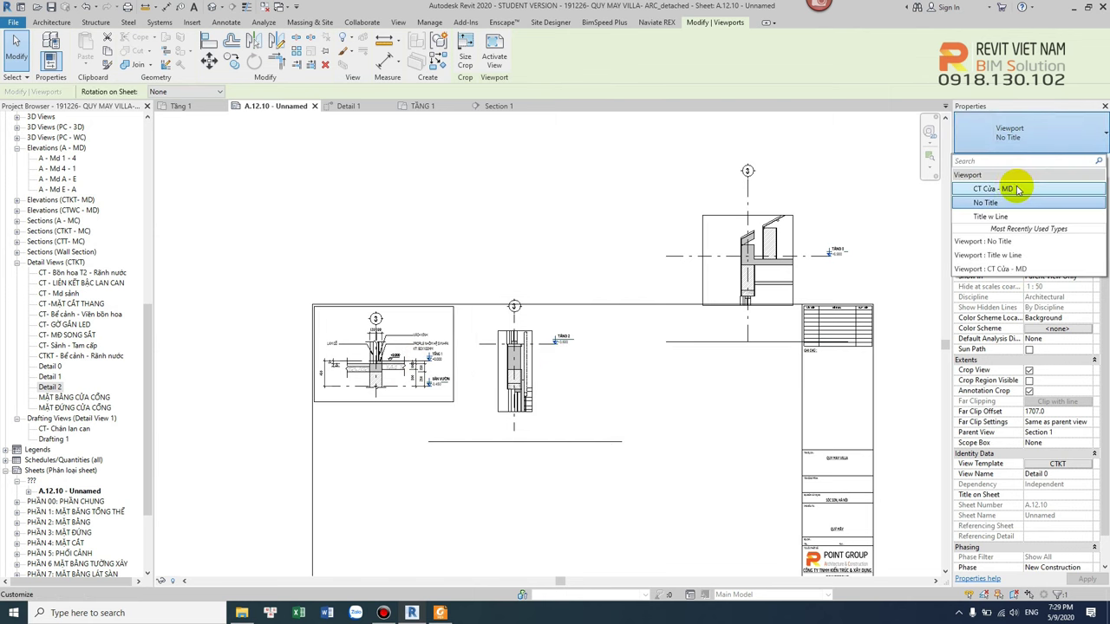
{"action": "left_click", "coordinate": [990, 216]}
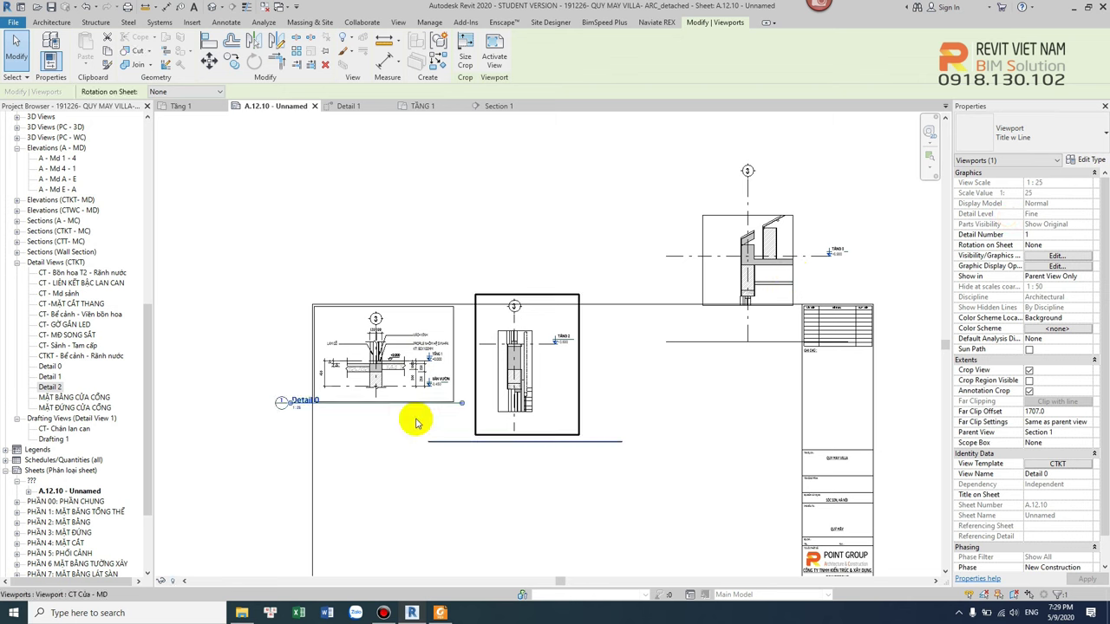
Step: Shorten the Detail 0 title line and recentre the sheet on the detail viewports
{"action": "scroll", "coordinate": [416, 420], "scroll_direction": "up", "scroll_amount": 3}
{"action": "mouse_move", "coordinate": [555, 396]}
{"action": "left_mouse_down"}
{"action": "mouse_move", "coordinate": [322, 396]}
{"action": "mouse_move", "coordinate": [382, 401]}
{"action": "left_mouse_up"}
{"action": "left_click", "coordinate": [330, 405]}
{"action": "scroll", "coordinate": [520, 373], "scroll_direction": "down", "scroll_amount": 2}
{"action": "left_click", "coordinate": [574, 300]}
{"action": "scroll", "coordinate": [642, 416], "scroll_direction": "down", "scroll_amount": 2}
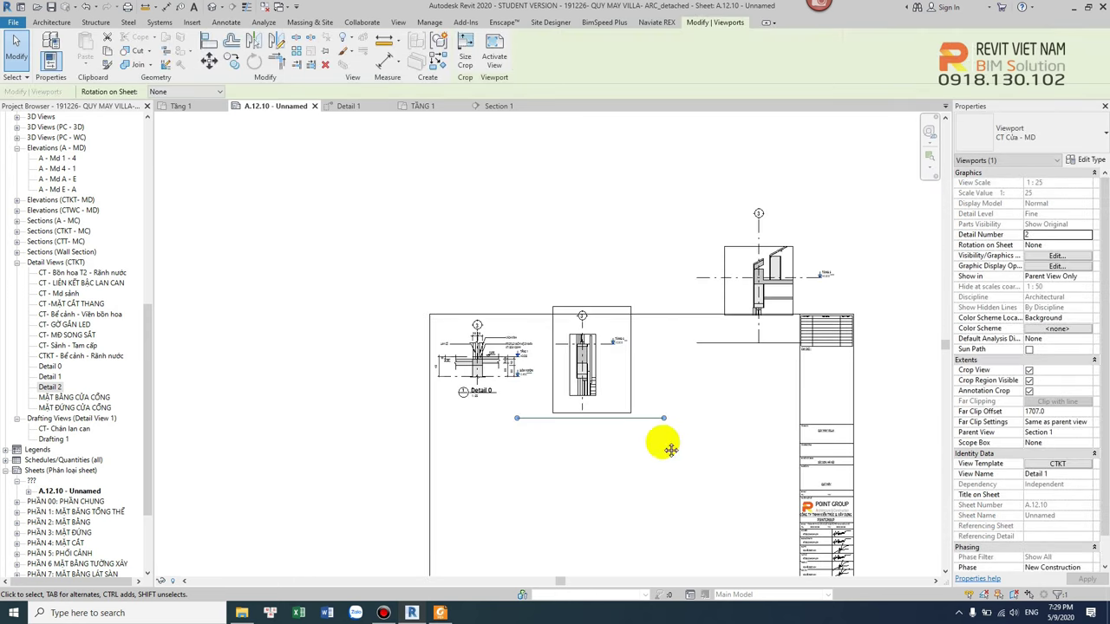
{"action": "middle_click_drag", "start_coordinate": [670, 449], "coordinate": [627, 366]}
{"action": "scroll", "coordinate": [472, 300], "scroll_direction": "up", "scroll_amount": 5}
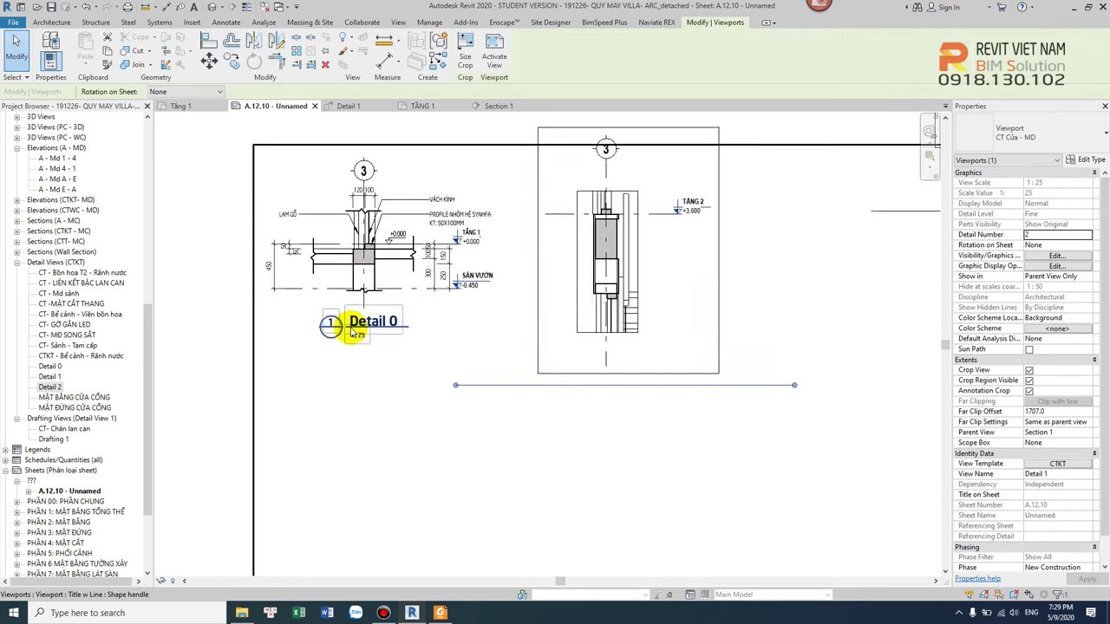
{"action": "scroll", "coordinate": [334, 321], "scroll_direction": "up", "scroll_amount": 4}
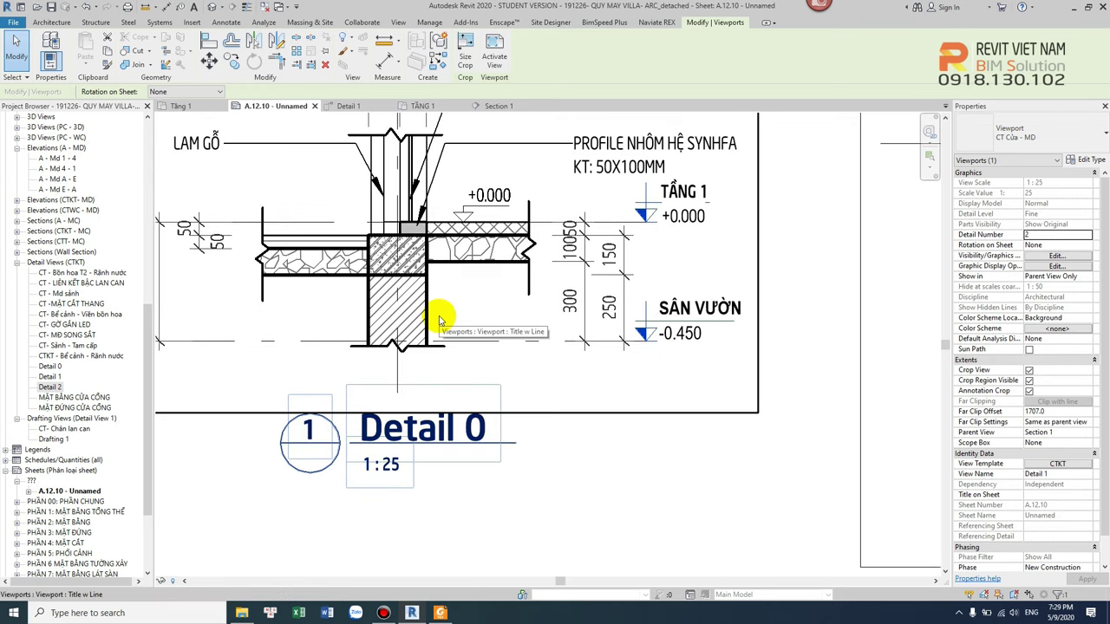
{"action": "scroll", "coordinate": [440, 321], "scroll_direction": "down", "scroll_amount": 3}
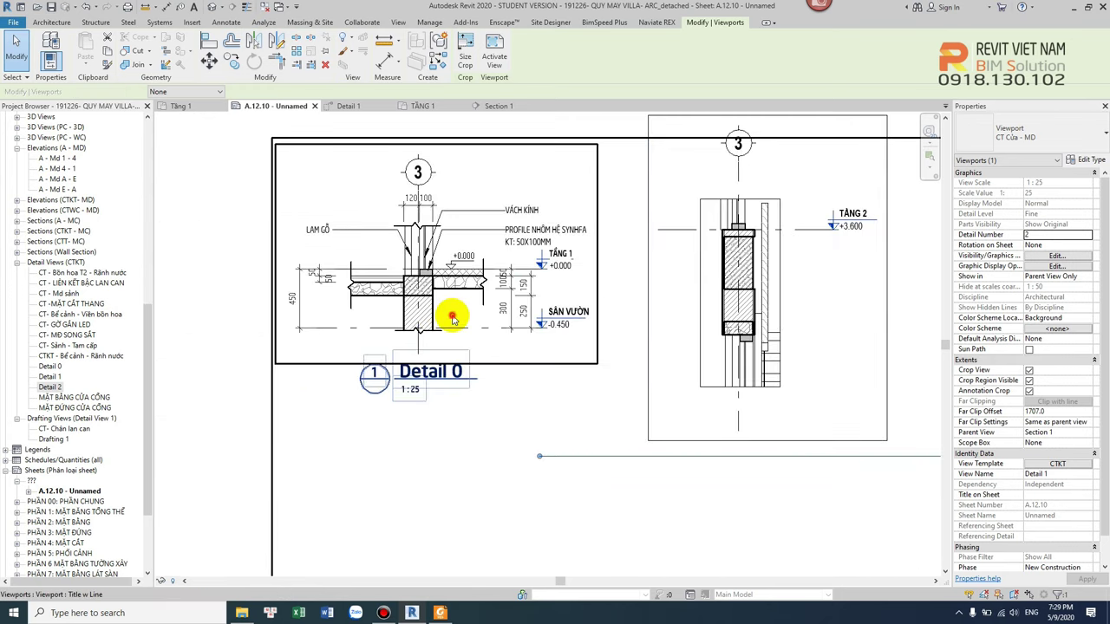
{"action": "double_click", "coordinate": [451, 315]}
{"action": "left_click", "coordinate": [179, 582]}
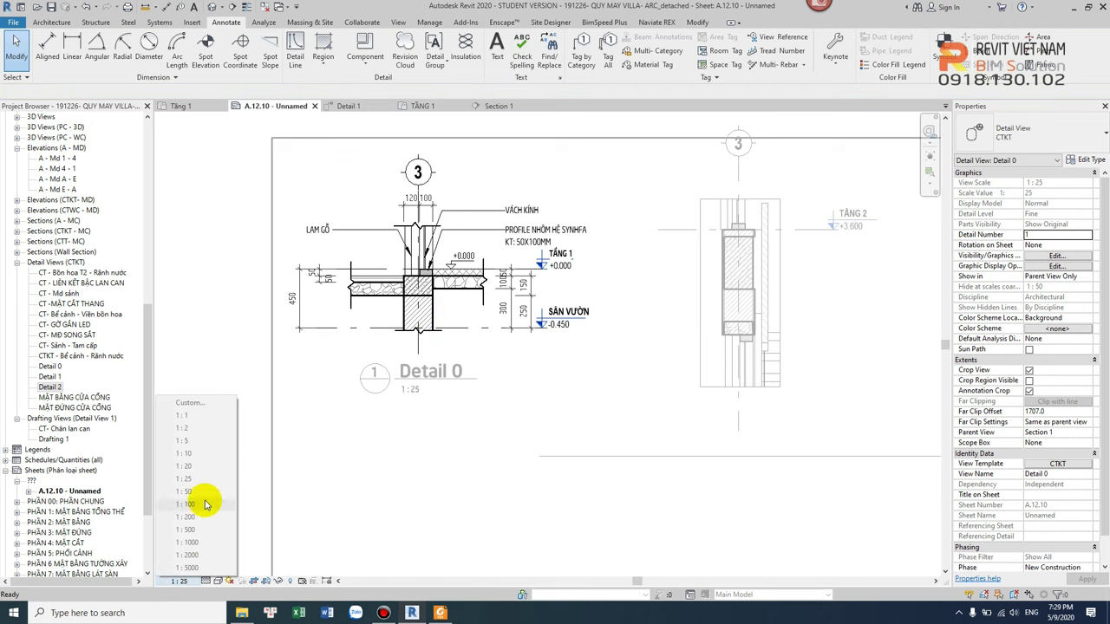
{"action": "left_click", "coordinate": [388, 455]}
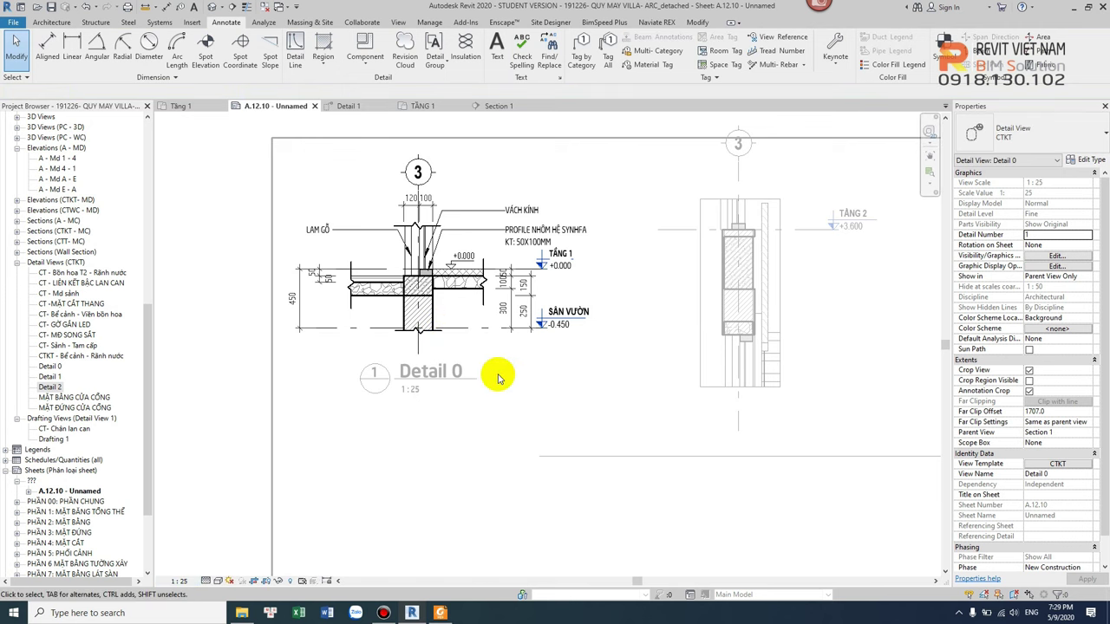
{"action": "scroll", "coordinate": [451, 302], "scroll_direction": "up", "scroll_amount": 3}
{"action": "scroll", "coordinate": [455, 295], "scroll_direction": "up", "scroll_amount": 4}
{"action": "scroll", "coordinate": [463, 287], "scroll_direction": "up", "scroll_amount": 1}
{"action": "scroll", "coordinate": [462, 287], "scroll_direction": "up", "scroll_amount": 2}
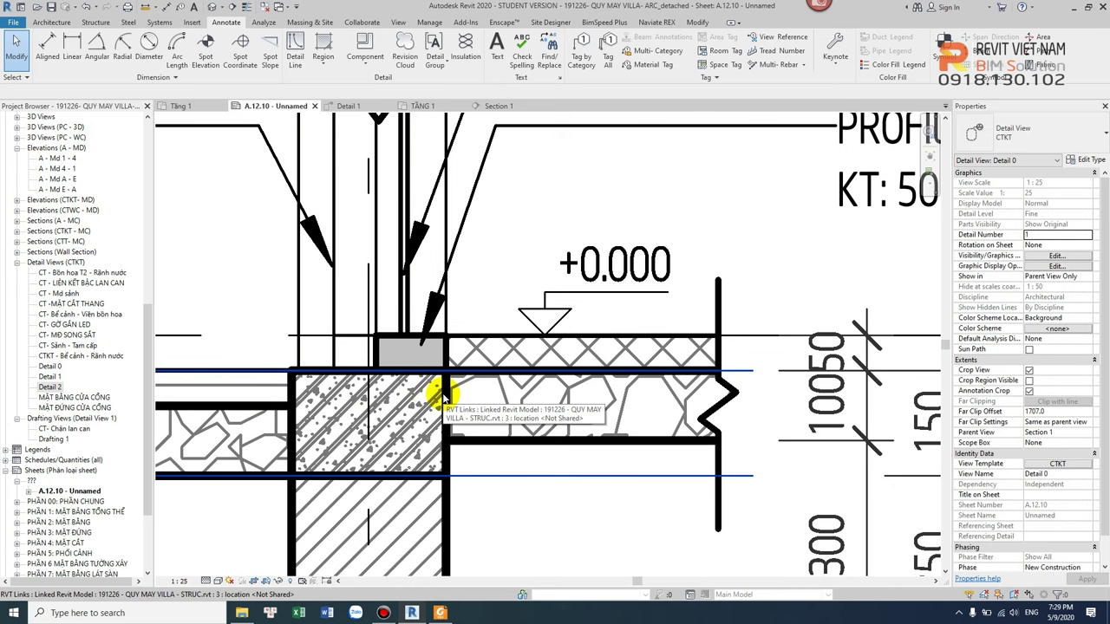
{"action": "scroll", "coordinate": [442, 399], "scroll_direction": "down", "scroll_amount": 8}
{"action": "right_click", "coordinate": [688, 265]}
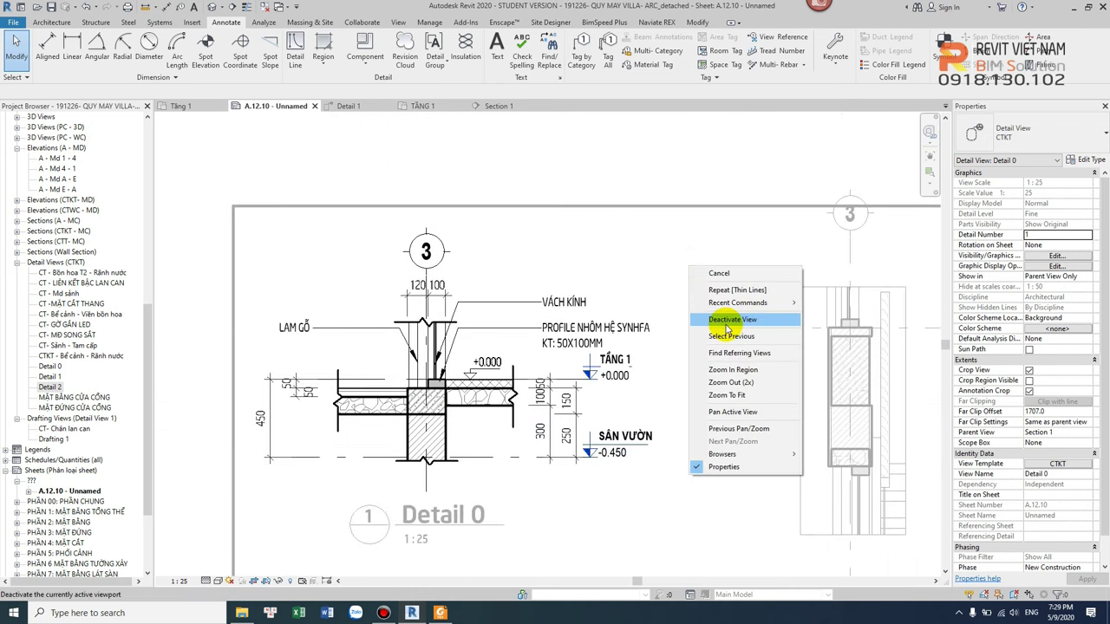
{"action": "left_click", "coordinate": [721, 320]}
{"action": "scroll", "coordinate": [685, 343], "scroll_direction": "down", "scroll_amount": 1}
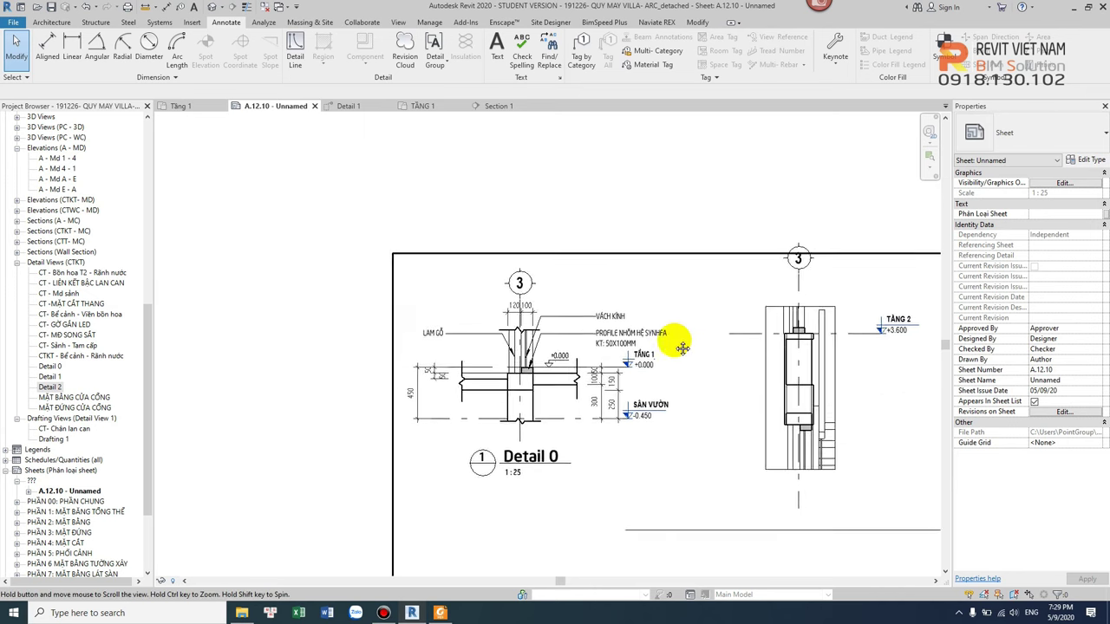
Step: Give the Detail 1 viewport the Title w Line viewport type
{"action": "scroll", "coordinate": [659, 329], "scroll_direction": "down", "scroll_amount": 1}
{"action": "scroll", "coordinate": [643, 324], "scroll_direction": "down", "scroll_amount": 1}
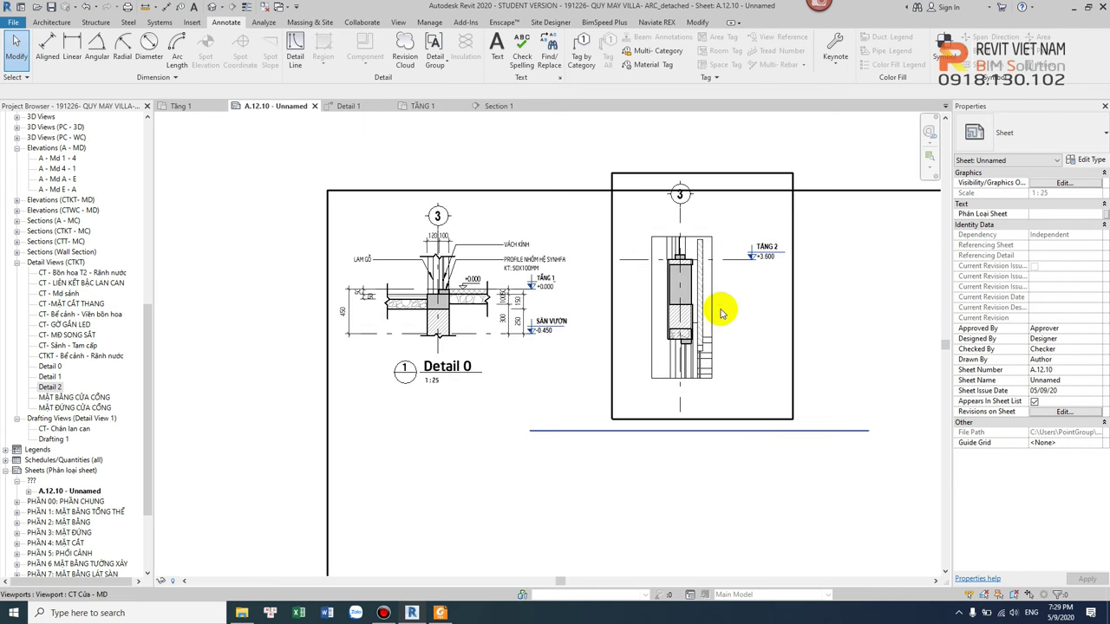
{"action": "double_click", "coordinate": [719, 307]}
{"action": "right_click", "coordinate": [729, 299]}
{"action": "left_click", "coordinate": [743, 346]}
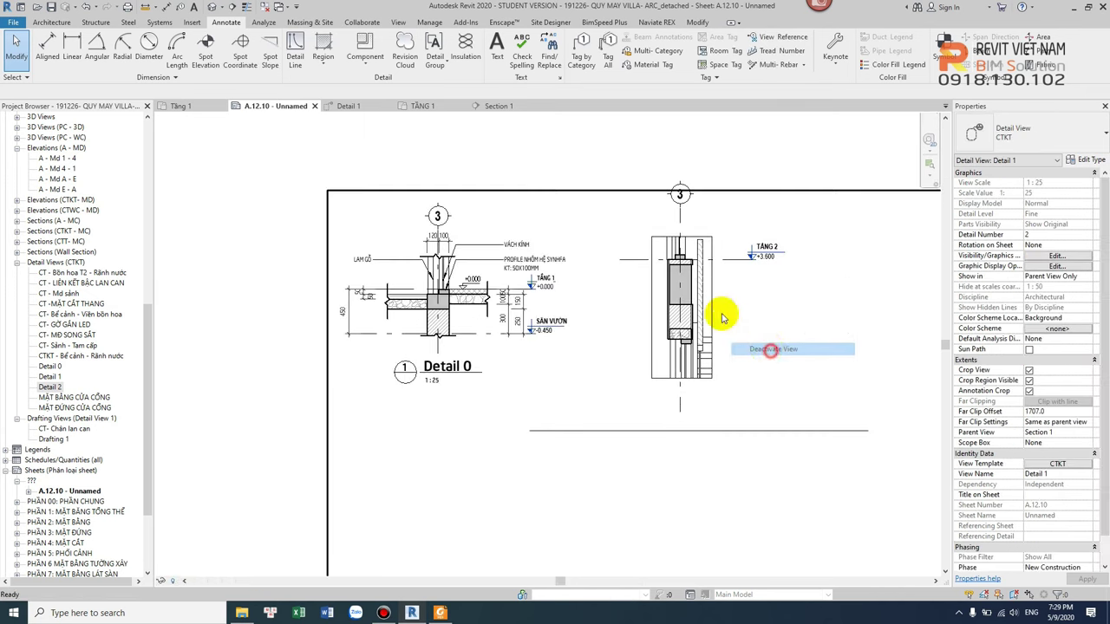
{"action": "left_click", "coordinate": [693, 297]}
{"action": "left_click", "coordinate": [1044, 144]}
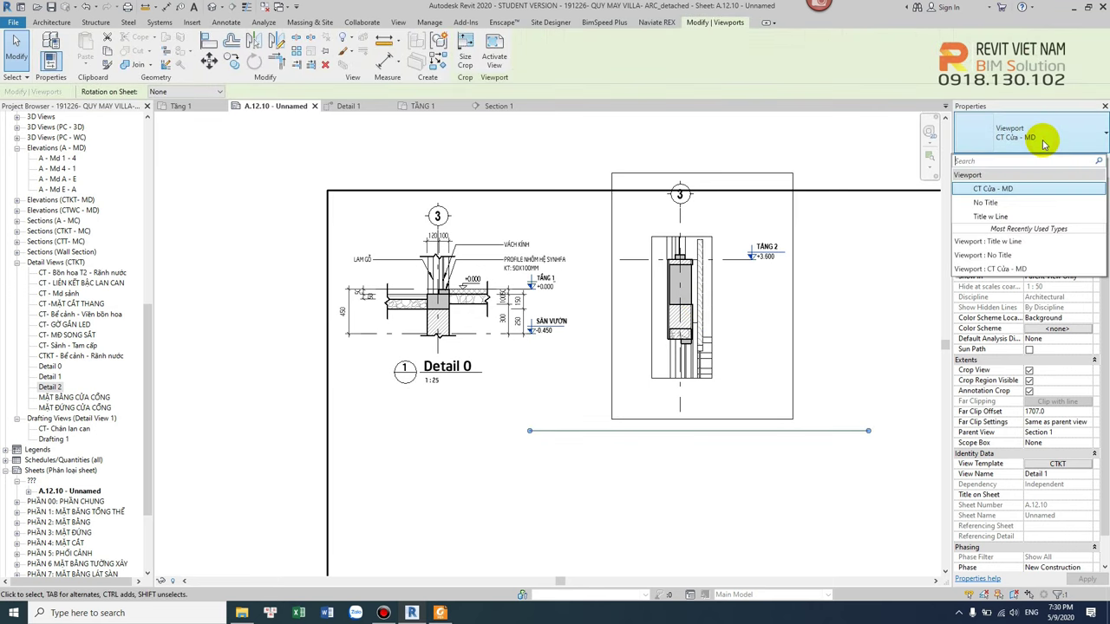
{"action": "left_click", "coordinate": [987, 215]}
Step: Shorten the Detail 1 title line and move the title beneath its drawing
{"action": "left_click", "coordinate": [835, 319]}
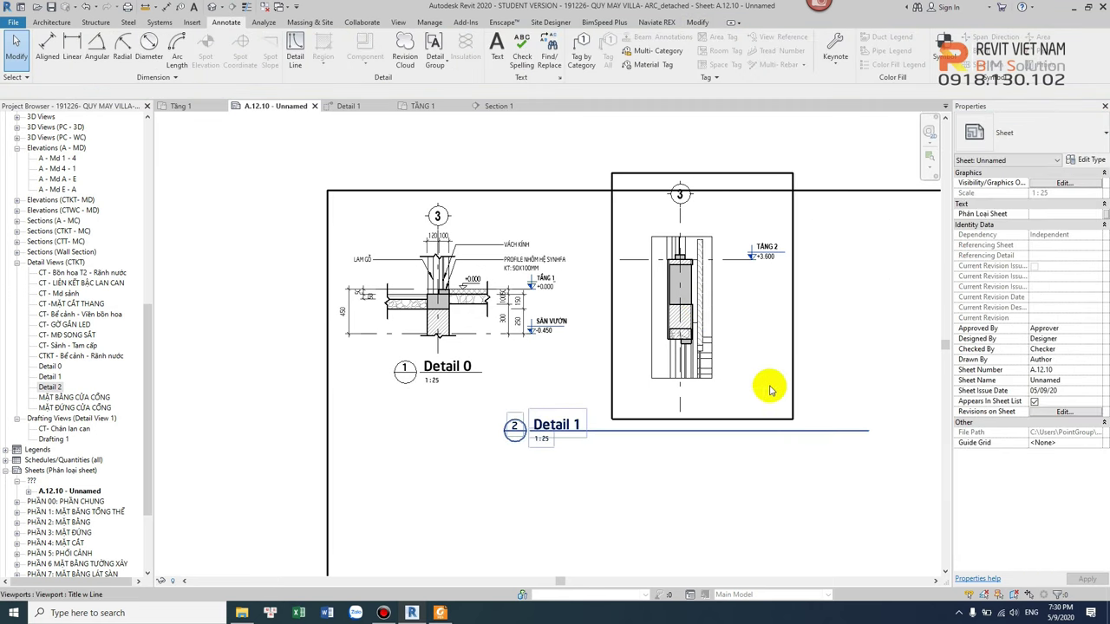
{"action": "left_click", "coordinate": [785, 428]}
{"action": "left_click_drag", "start_coordinate": [868, 430], "coordinate": [627, 440]}
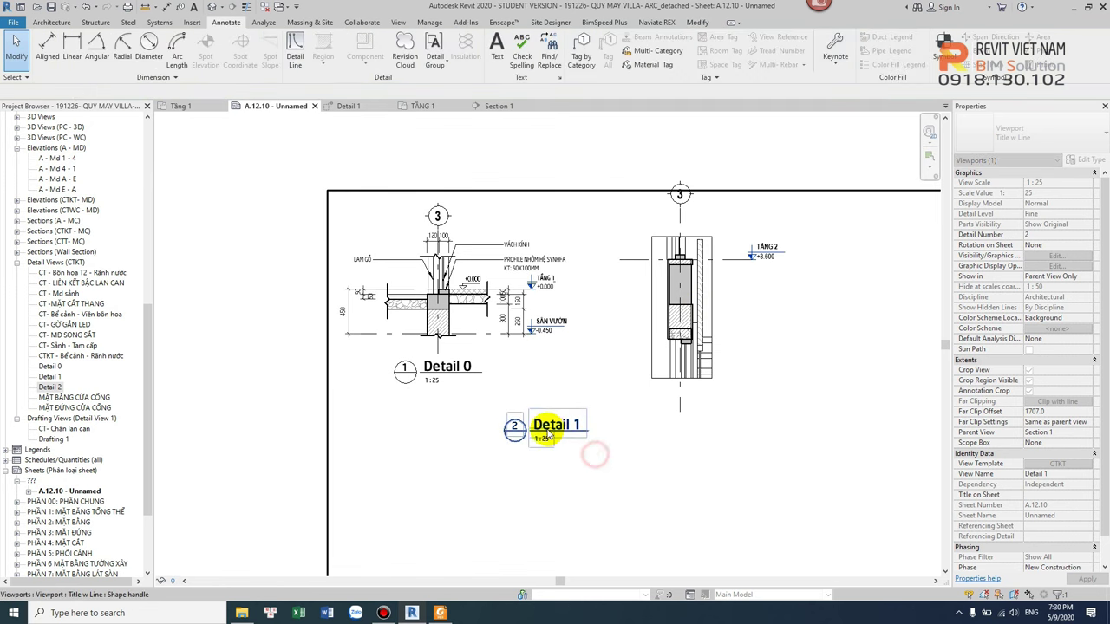
{"action": "left_click_drag", "start_coordinate": [560, 437], "coordinate": [637, 426]}
{"action": "left_click_drag", "start_coordinate": [657, 413], "coordinate": [657, 413]}
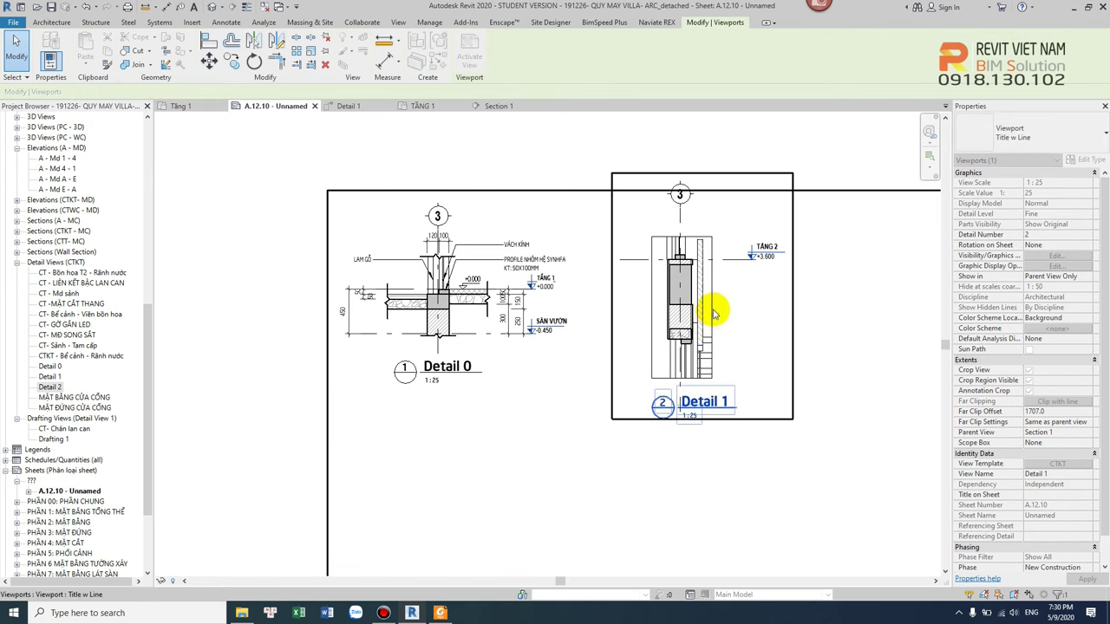
Step: Enter and exit the Detail 1 viewport, then reselect it on the sheet
{"action": "scroll", "coordinate": [712, 310], "scroll_direction": "up", "scroll_amount": 2}
{"action": "left_click", "coordinate": [683, 185]}
{"action": "double_click", "coordinate": [683, 184]}
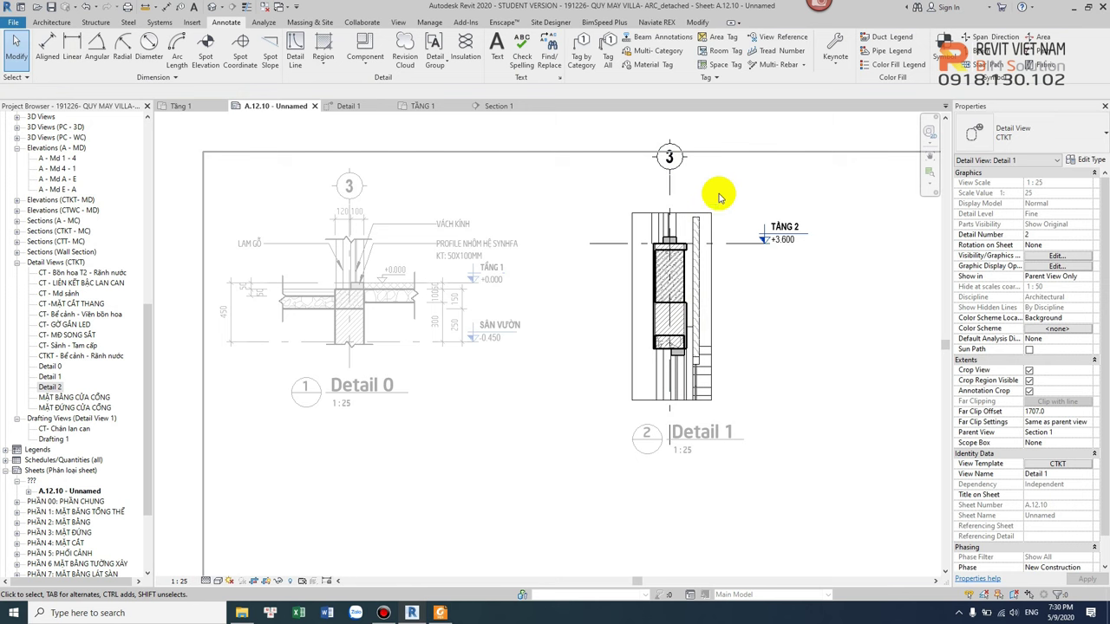
{"action": "right_click", "coordinate": [741, 175]}
{"action": "left_click", "coordinate": [763, 235]}
{"action": "left_click", "coordinate": [669, 249]}
{"action": "scroll", "coordinate": [669, 248], "scroll_direction": "down", "scroll_amount": 2}
Step: Move Detail 0 down the sheet and place Detail 1 directly above it
{"action": "left_click_drag", "start_coordinate": [673, 257], "coordinate": [476, 411]}
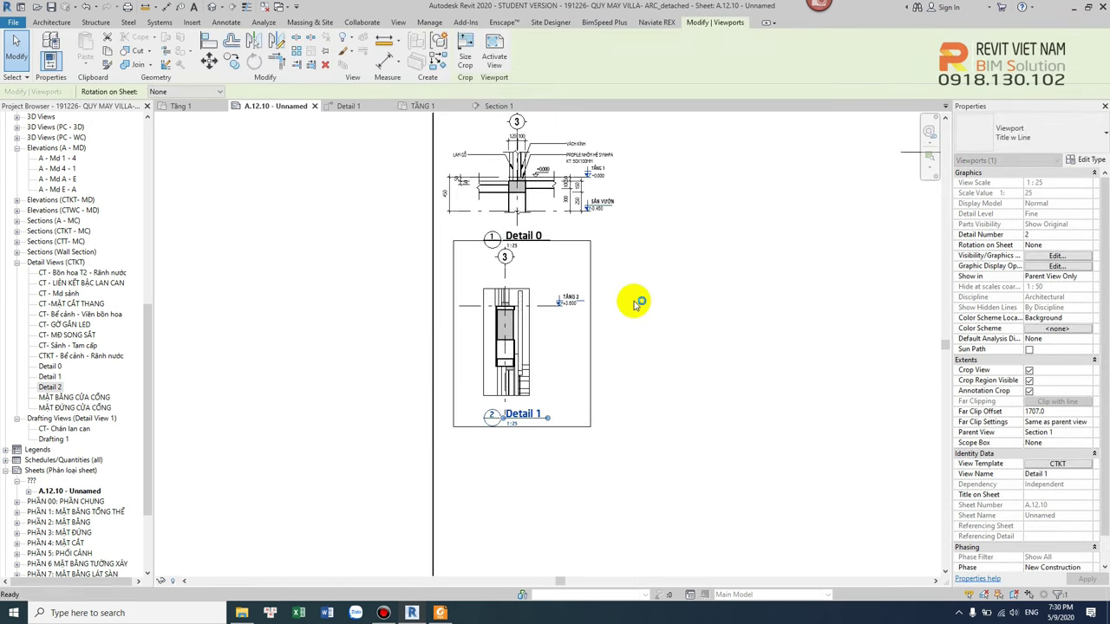
{"action": "scroll", "coordinate": [508, 314], "scroll_direction": "down", "scroll_amount": 2}
{"action": "left_click_drag", "start_coordinate": [500, 316], "coordinate": [646, 304]}
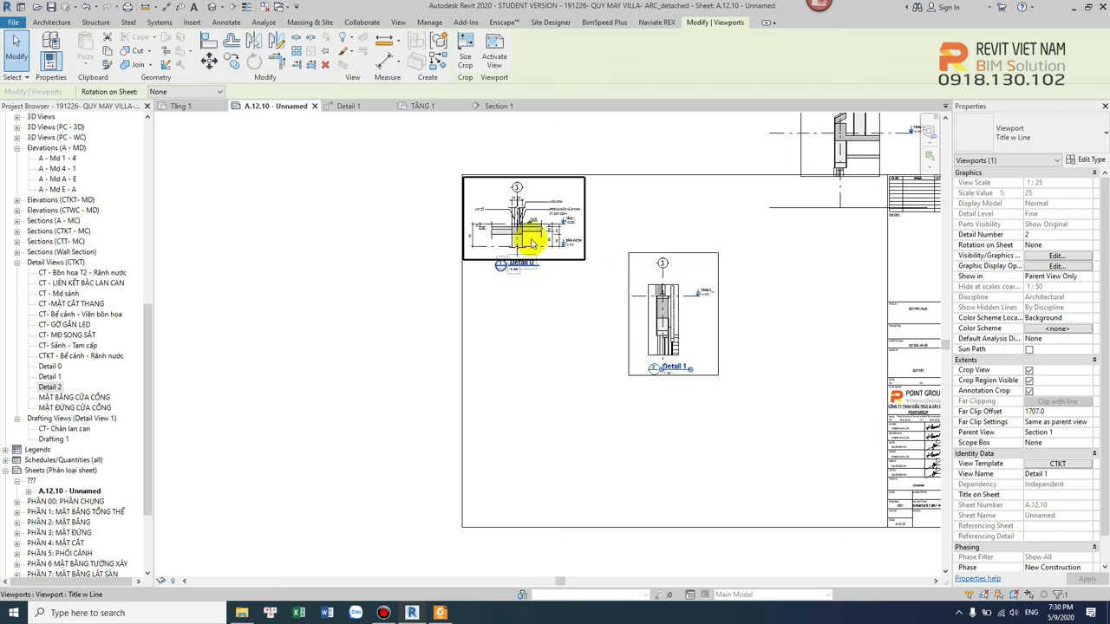
{"action": "mouse_move", "coordinate": [527, 234]}
{"action": "left_mouse_down"}
{"action": "mouse_move", "coordinate": [529, 488]}
{"action": "mouse_move", "coordinate": [520, 470]}
{"action": "left_mouse_up"}
{"action": "left_click_drag", "start_coordinate": [656, 330], "coordinate": [507, 355]}
{"action": "scroll", "coordinate": [519, 305], "scroll_direction": "up", "scroll_amount": 2}
{"action": "scroll", "coordinate": [525, 301], "scroll_direction": "up", "scroll_amount": 1}
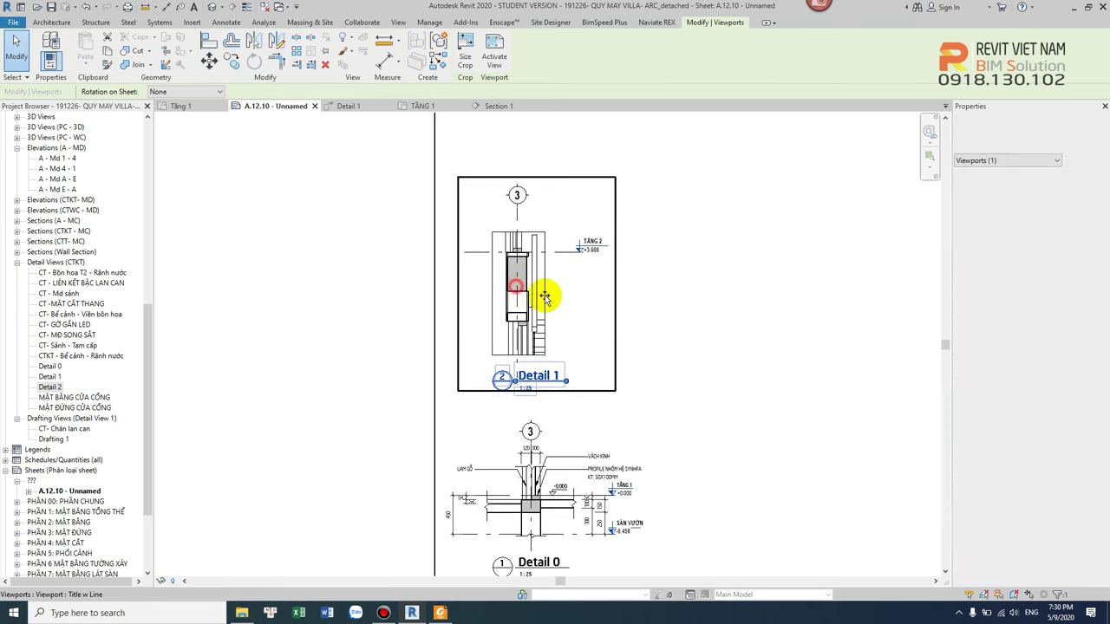
{"action": "left_click_drag", "start_coordinate": [526, 299], "coordinate": [533, 295]}
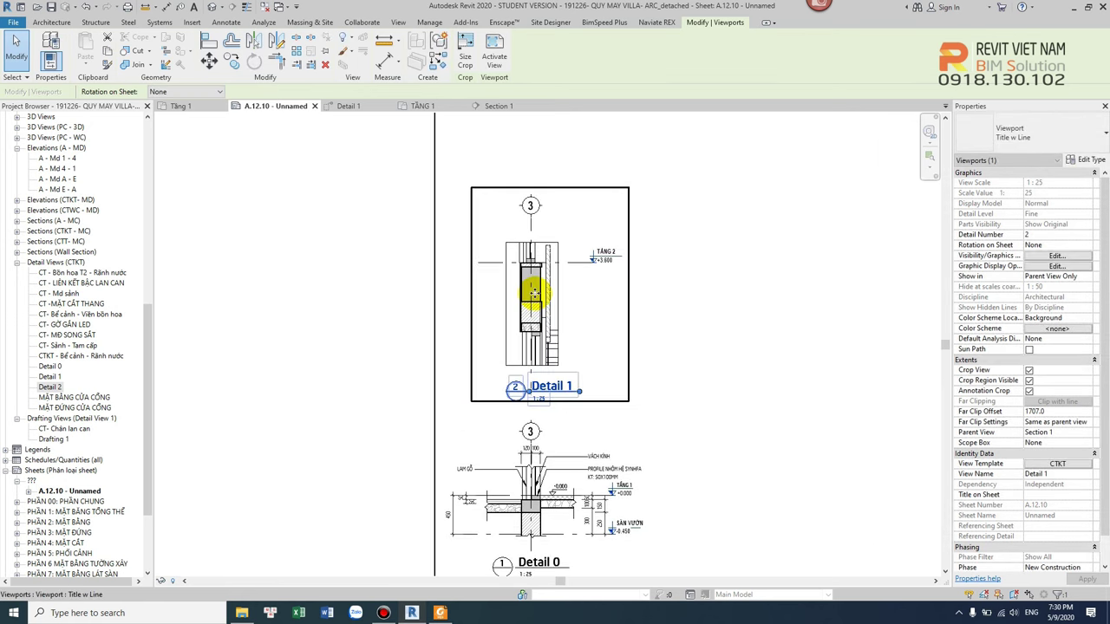
Step: Lower the Detail 1 title (2, 1:25) to sit just beneath its drawing
{"action": "left_click", "coordinate": [721, 359]}
{"action": "middle_click_drag", "start_coordinate": [721, 359], "coordinate": [732, 312]}
{"action": "left_click", "coordinate": [496, 248]}
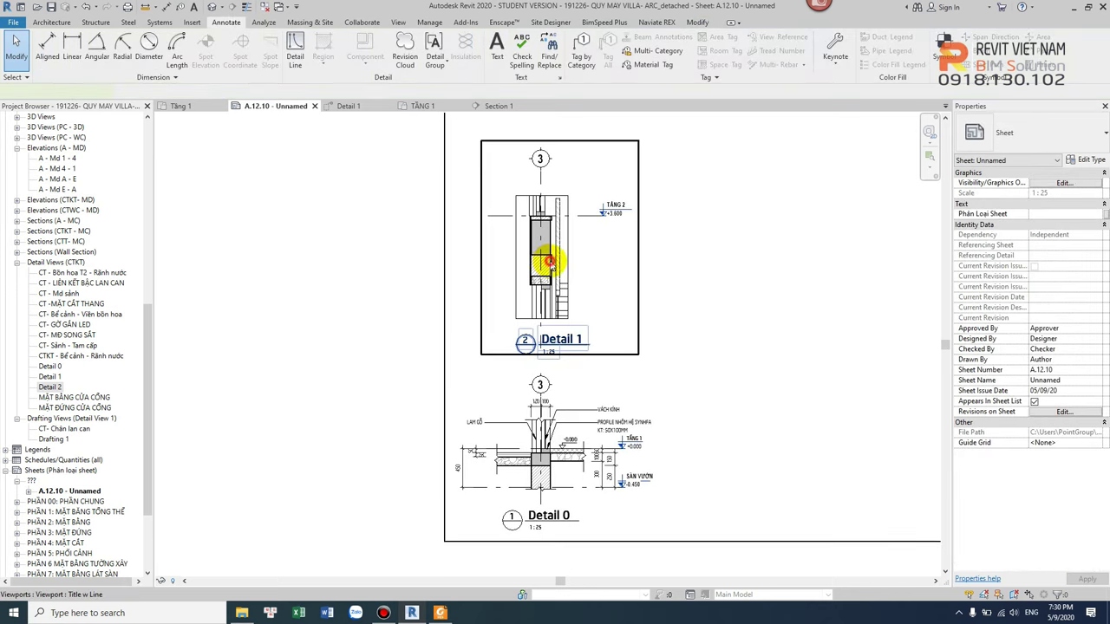
{"action": "middle_click_drag", "start_coordinate": [585, 261], "coordinate": [575, 236]}
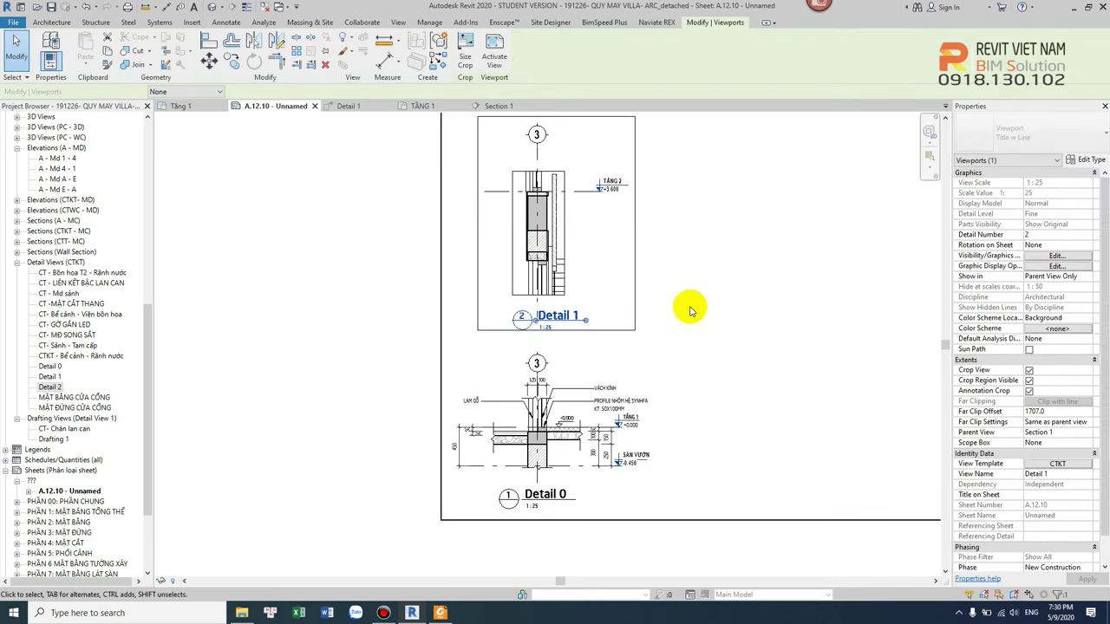
{"action": "left_click", "coordinate": [695, 340]}
{"action": "left_click", "coordinate": [556, 317]}
{"action": "left_click_drag", "start_coordinate": [556, 317], "coordinate": [555, 326]}
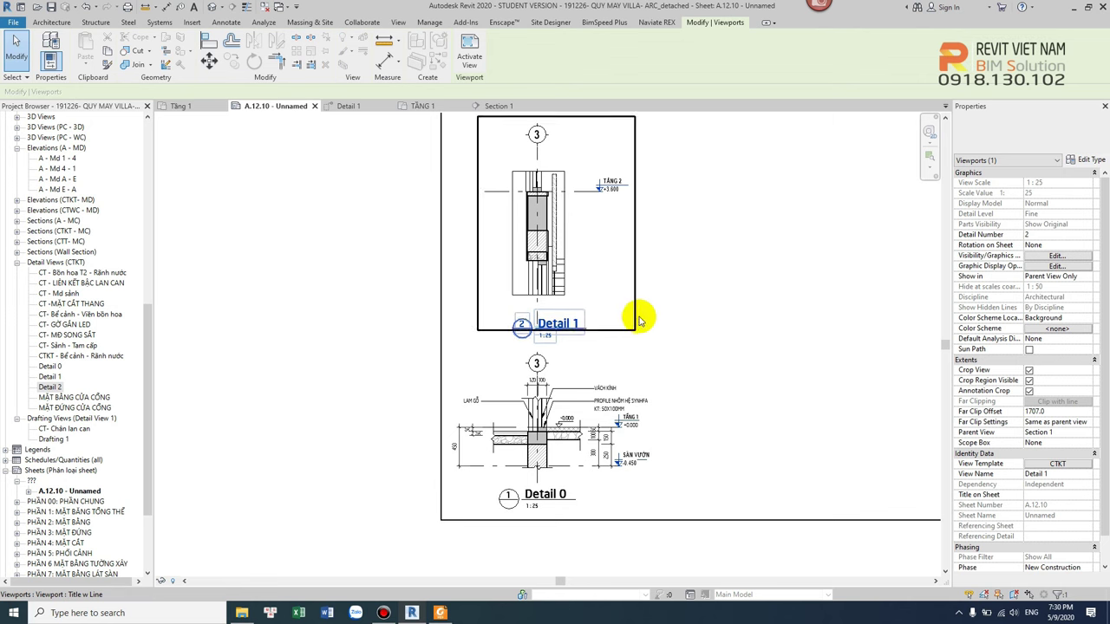
{"action": "left_click_drag", "start_coordinate": [554, 327], "coordinate": [553, 336]}
{"action": "left_click", "coordinate": [684, 320]}
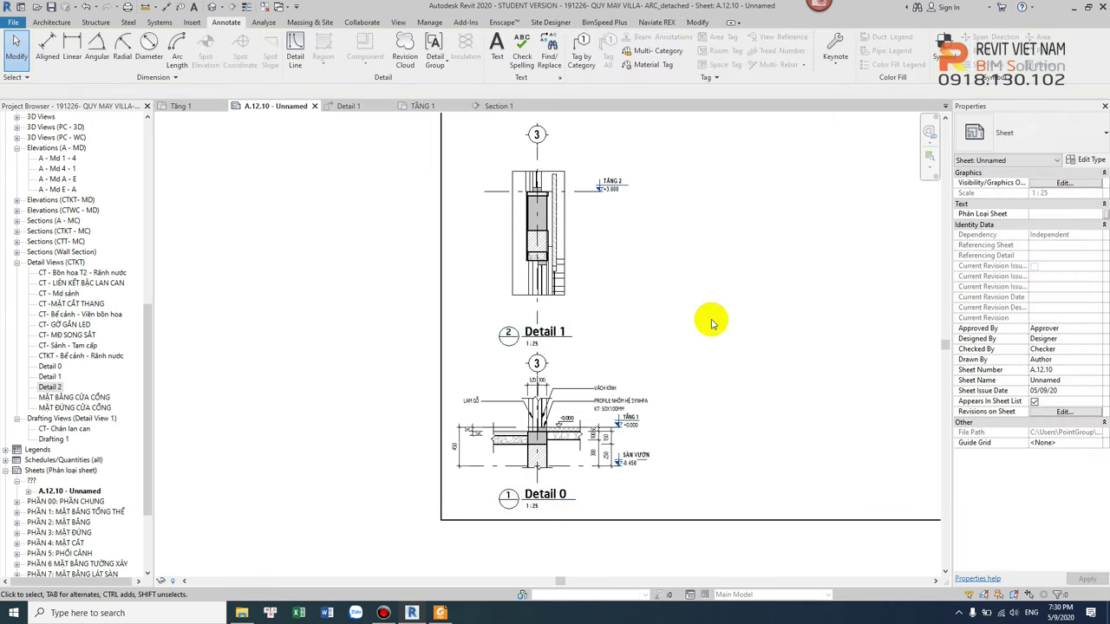
{"action": "scroll", "coordinate": [685, 286], "scroll_direction": "up", "scroll_amount": 1}
{"action": "scroll", "coordinate": [607, 260], "scroll_direction": "up", "scroll_amount": 1}
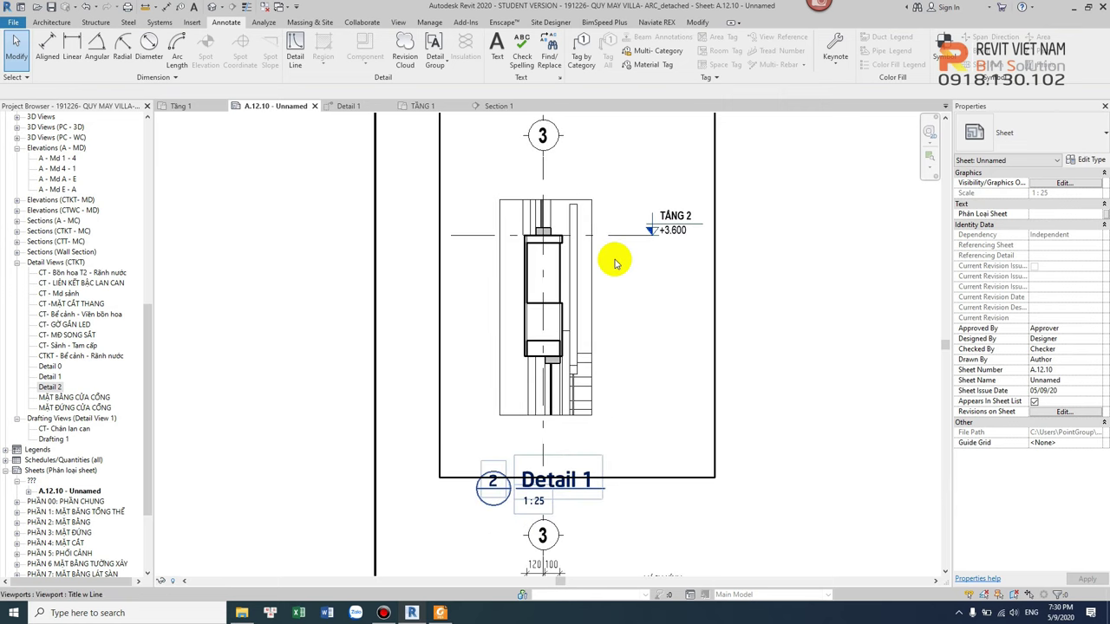
Step: Activate the Detail 1 viewport on the sheet and zoom into it
{"action": "scroll", "coordinate": [614, 262], "scroll_direction": "up", "scroll_amount": 1}
{"action": "left_click", "coordinate": [614, 262]}
{"action": "double_click", "coordinate": [614, 262]}
{"action": "scroll", "coordinate": [532, 211], "scroll_direction": "up", "scroll_amount": 1}
{"action": "scroll", "coordinate": [528, 265], "scroll_direction": "up", "scroll_amount": 1}
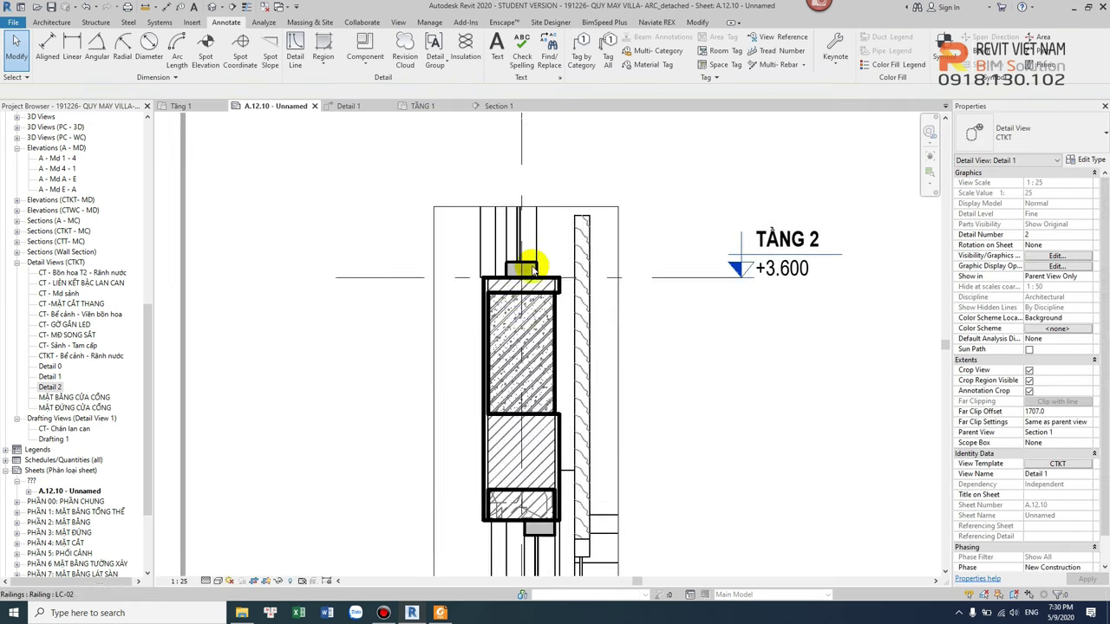
{"action": "scroll", "coordinate": [527, 267], "scroll_direction": "up", "scroll_amount": 1}
Step: Inspect the linked structural element, top wall and a mullion in Detail 1
{"action": "left_click", "coordinate": [569, 318]}
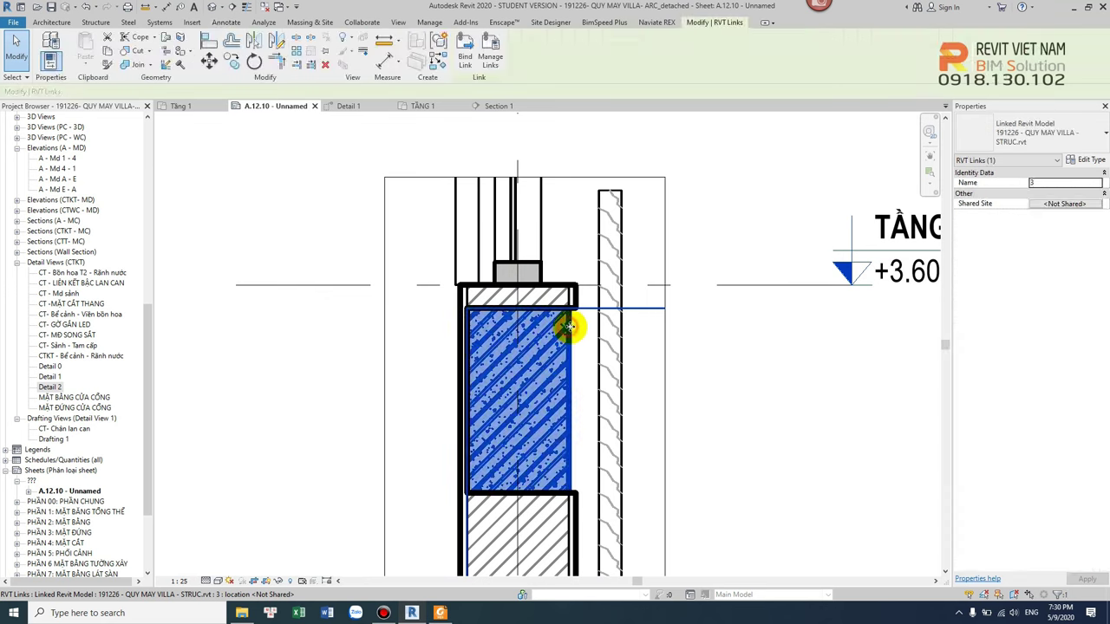
{"action": "key", "text": "Escape"}
{"action": "left_click", "coordinate": [569, 328]}
{"action": "key", "text": "Escape"}
{"action": "left_click", "coordinate": [585, 295]}
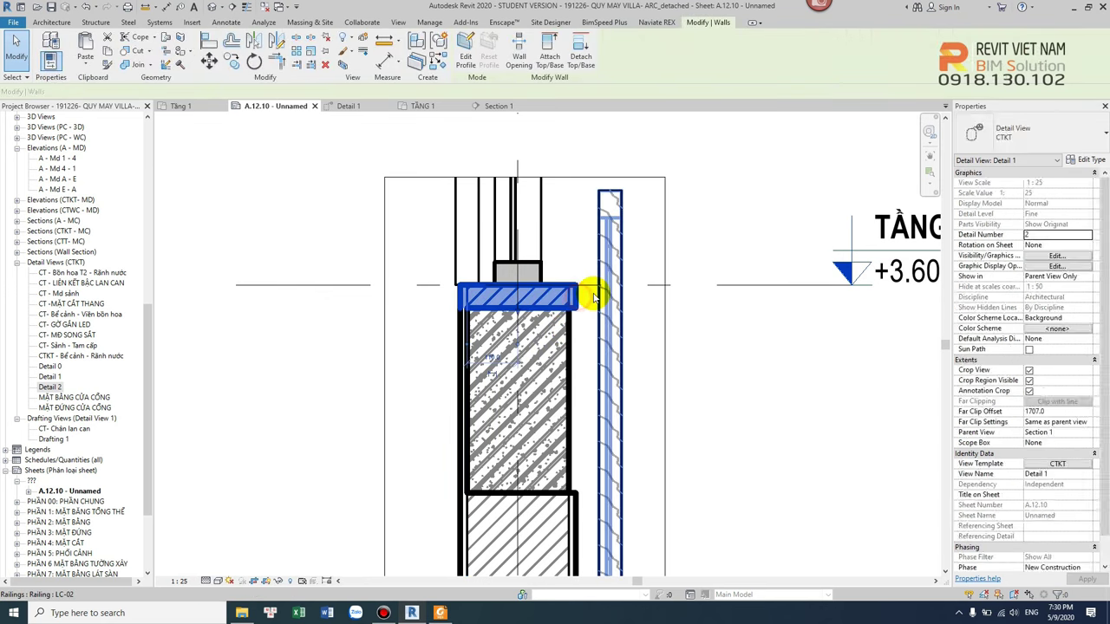
{"action": "key", "text": "Escape"}
{"action": "left_click", "coordinate": [568, 303]}
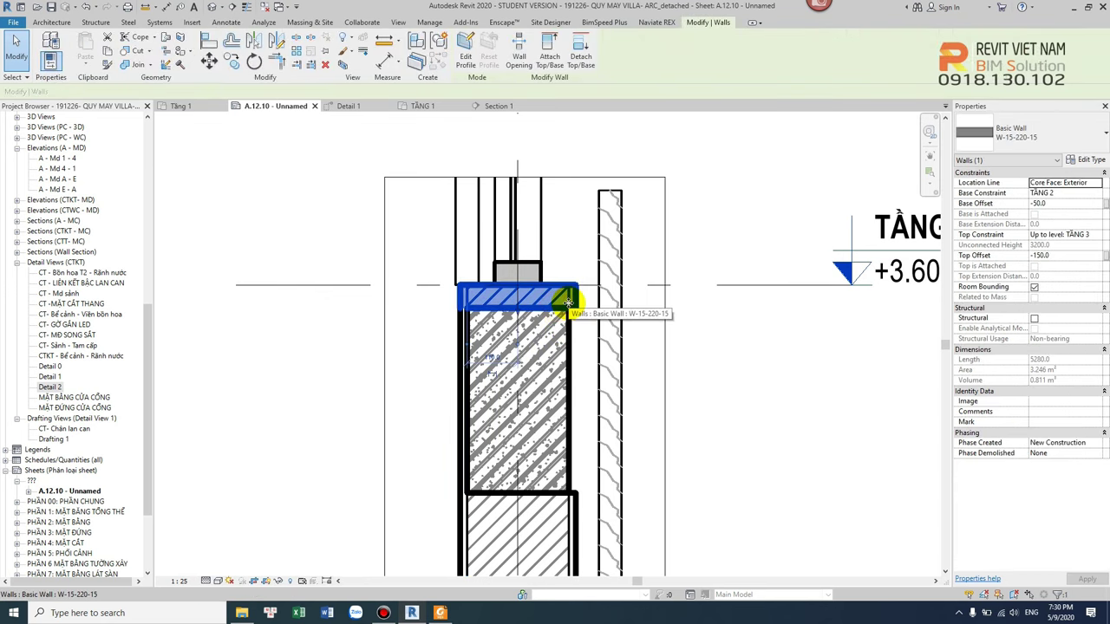
{"action": "key", "text": "Escape"}
{"action": "left_click", "coordinate": [512, 257]}
{"action": "key", "text": "Escape"}
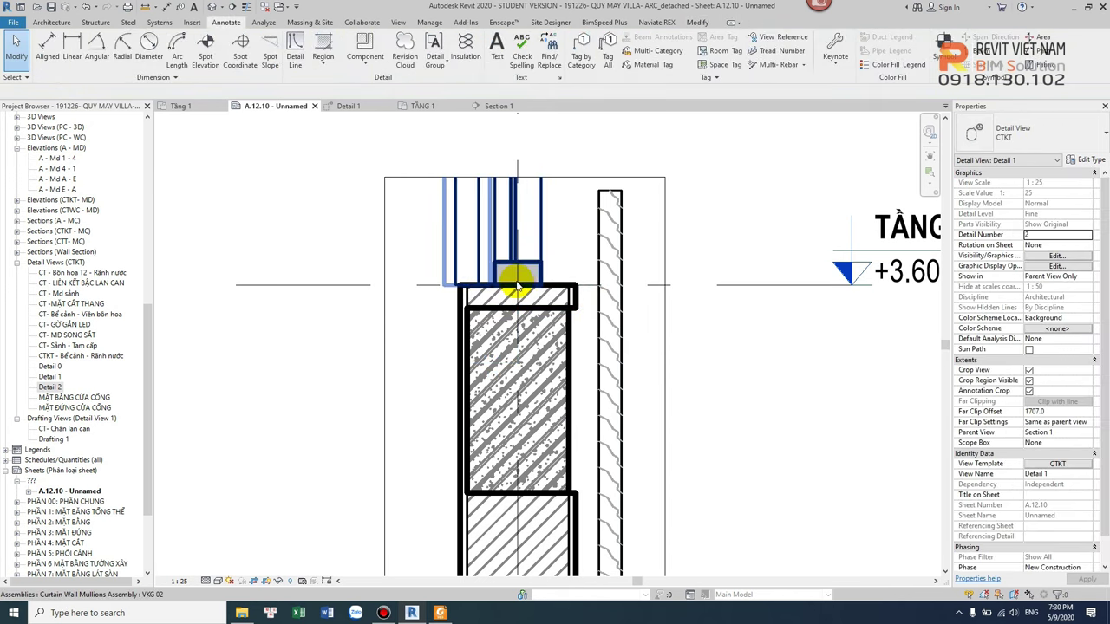
Step: Set the W - Lam gỗ curtain wall Base Offset to -50 and drag the VK wall base to the slab edge
{"action": "left_click", "coordinate": [555, 285]}
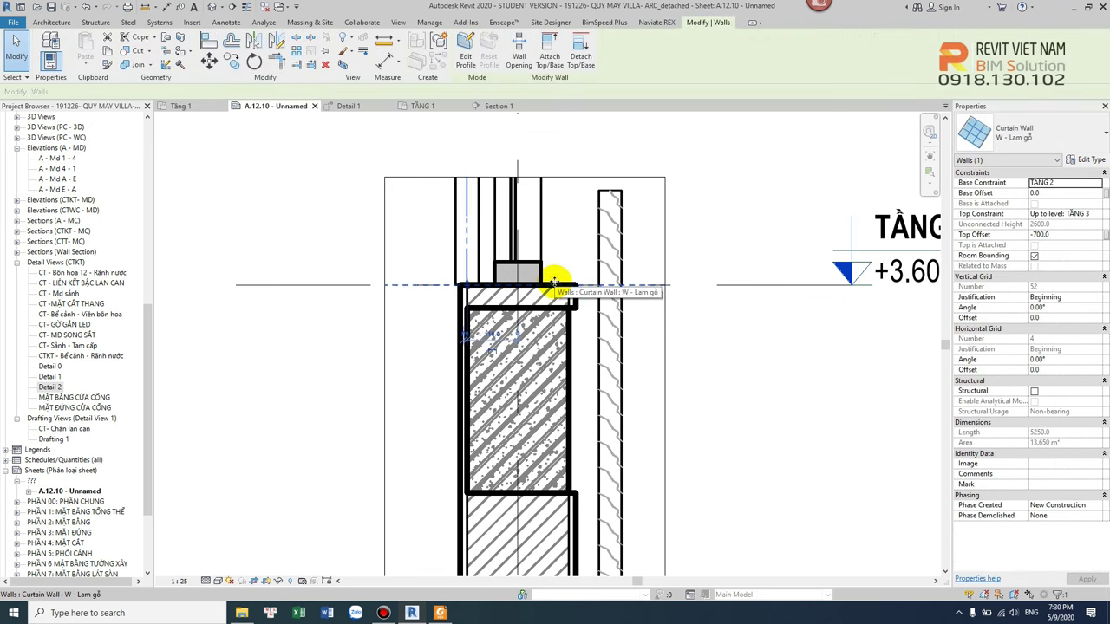
{"action": "left_click", "coordinate": [1049, 201]}
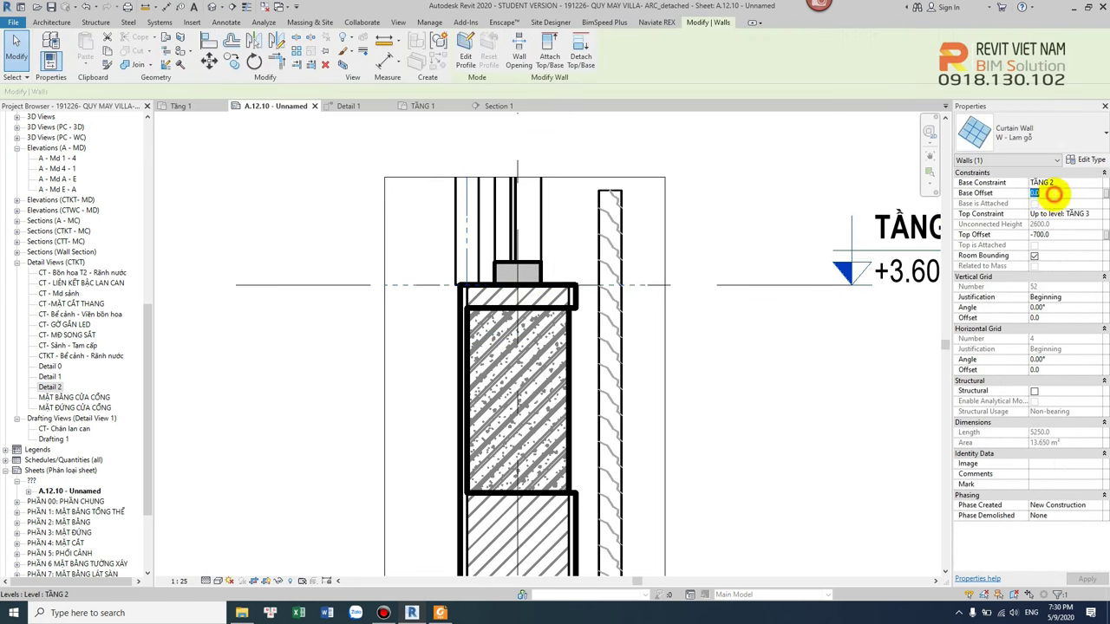
{"action": "type", "text": "-50"}
{"action": "key", "text": "Return"}
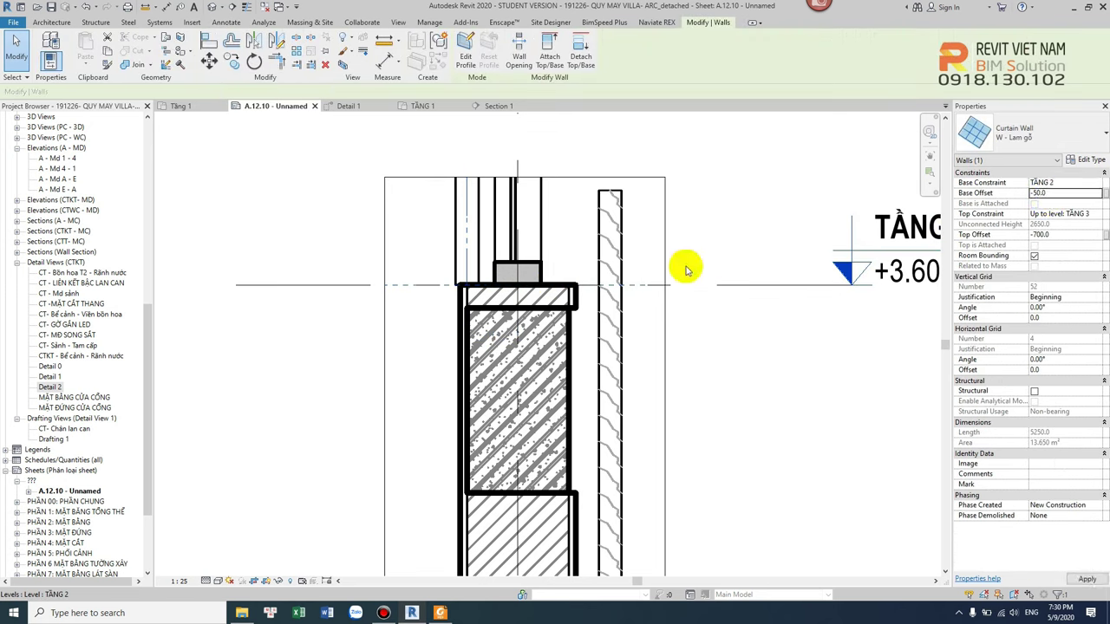
{"action": "left_click", "coordinate": [634, 297]}
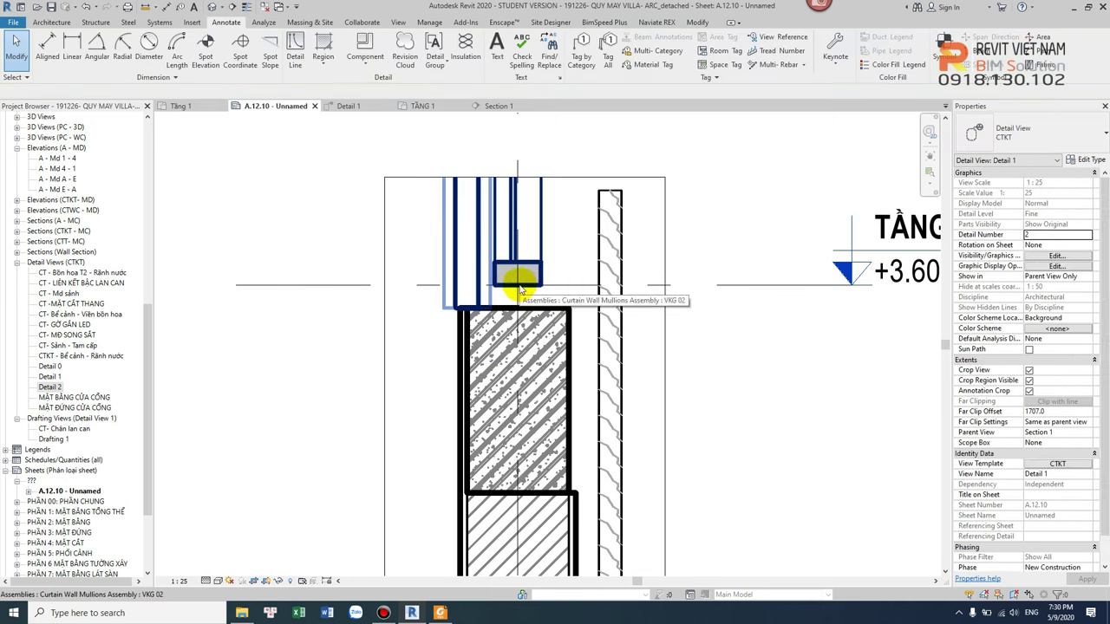
{"action": "left_click", "coordinate": [519, 289]}
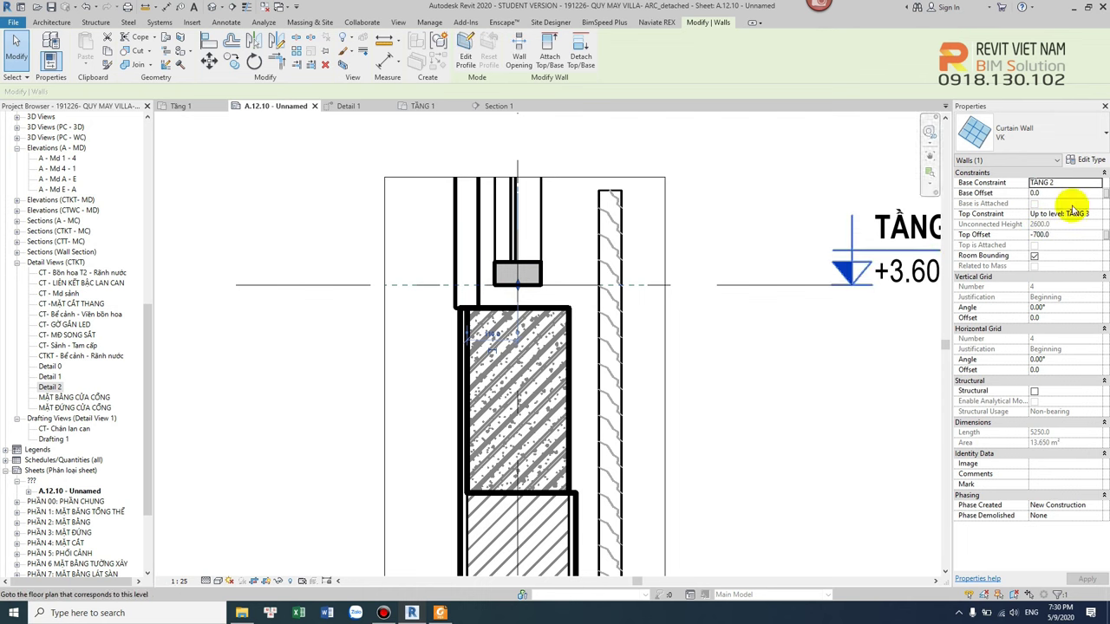
{"action": "left_click_drag", "start_coordinate": [515, 299], "coordinate": [517, 310]}
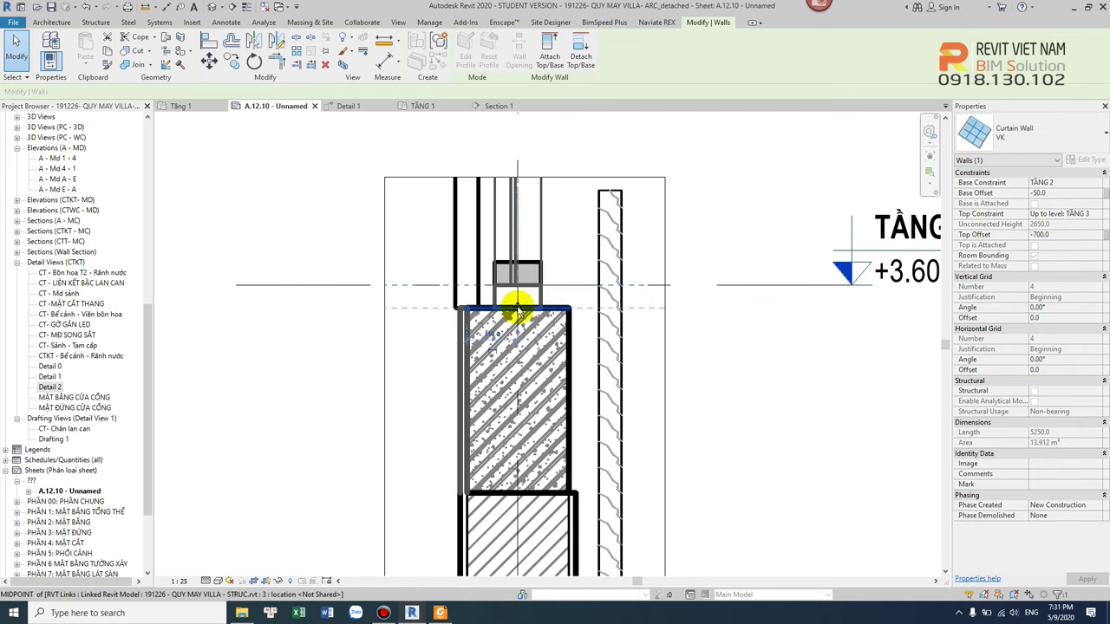
{"action": "left_click", "coordinate": [726, 327]}
{"action": "scroll", "coordinate": [685, 333], "scroll_direction": "down", "scroll_amount": 3}
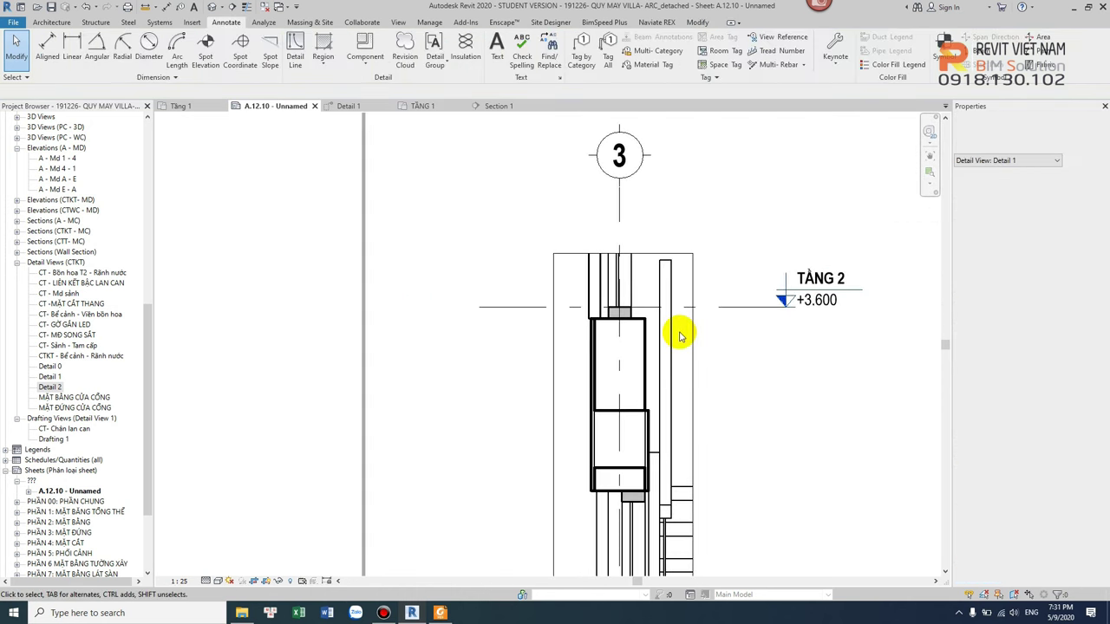
Step: Check the curtain wall's base in Detail 1, bringing the Detail 1 and Detail 0 titles into view
{"action": "scroll", "coordinate": [629, 315], "scroll_direction": "up", "scroll_amount": 2}
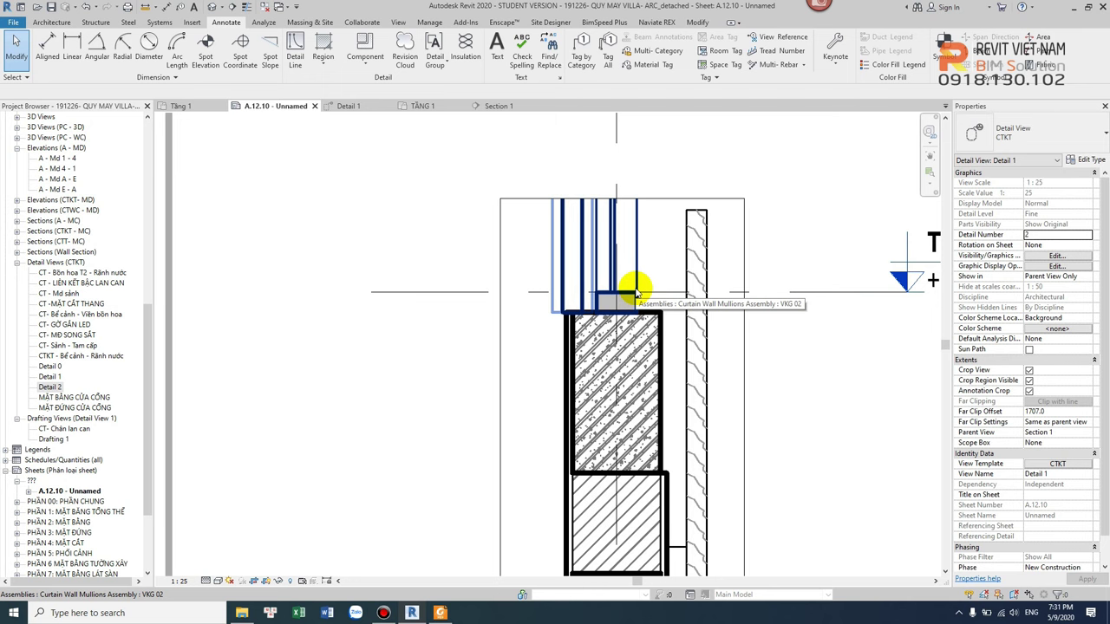
{"action": "scroll", "coordinate": [637, 293], "scroll_direction": "up", "scroll_amount": 2}
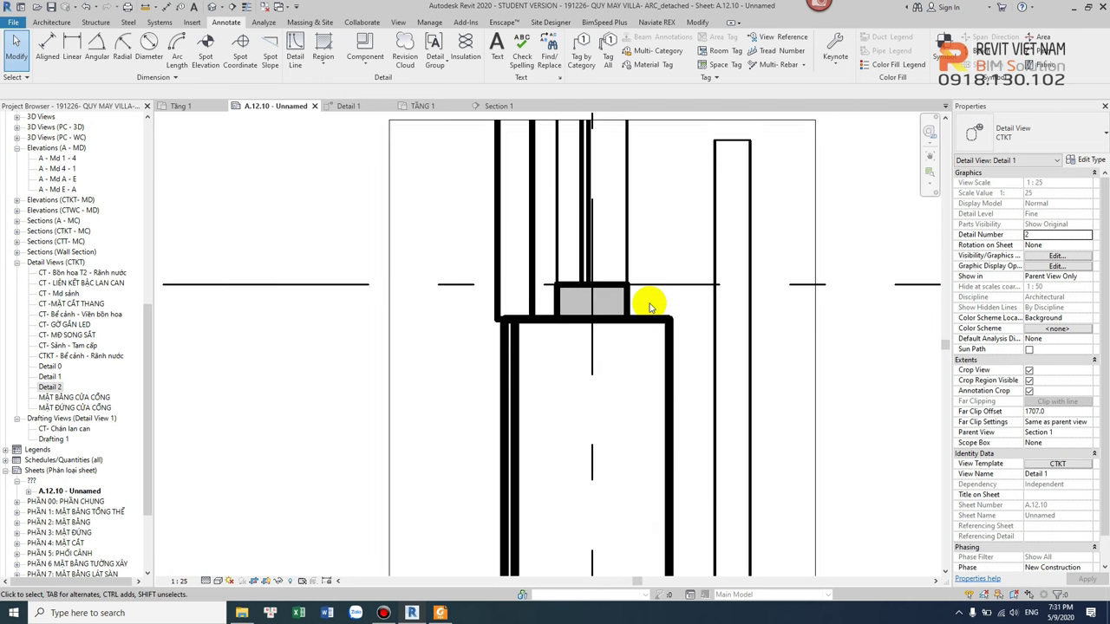
{"action": "left_click", "coordinate": [589, 315]}
{"action": "scroll", "coordinate": [585, 330], "scroll_direction": "down", "scroll_amount": 2}
{"action": "scroll", "coordinate": [576, 351], "scroll_direction": "down", "scroll_amount": 2}
{"action": "scroll", "coordinate": [565, 375], "scroll_direction": "down", "scroll_amount": 1}
{"action": "scroll", "coordinate": [534, 375], "scroll_direction": "up", "scroll_amount": 2}
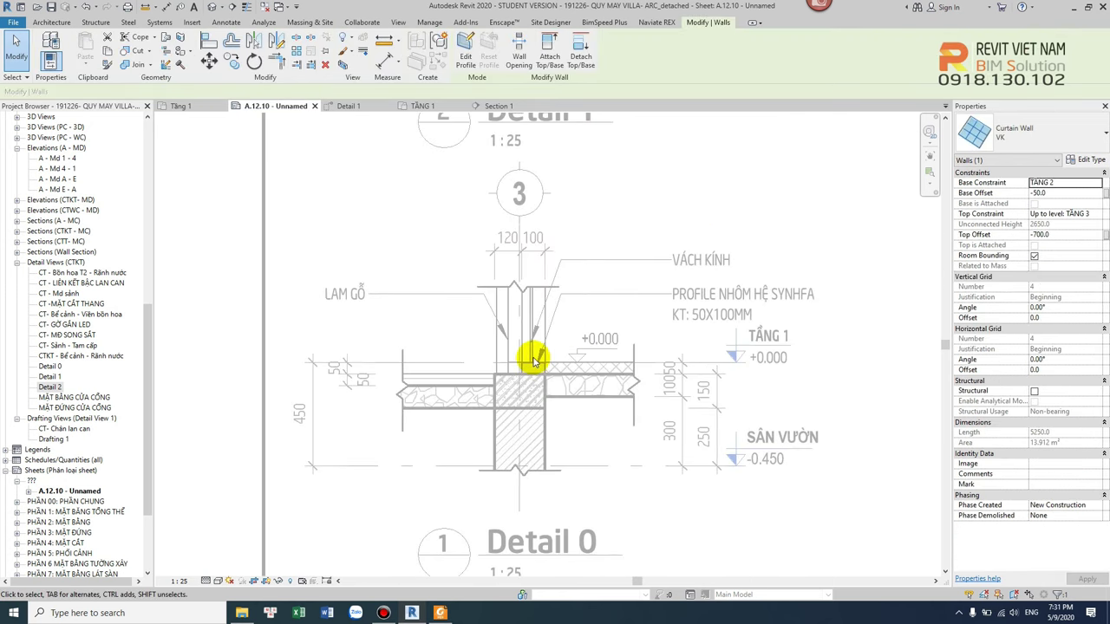
{"action": "left_click", "coordinate": [586, 317]}
{"action": "scroll", "coordinate": [508, 355], "scroll_direction": "up", "scroll_amount": 5}
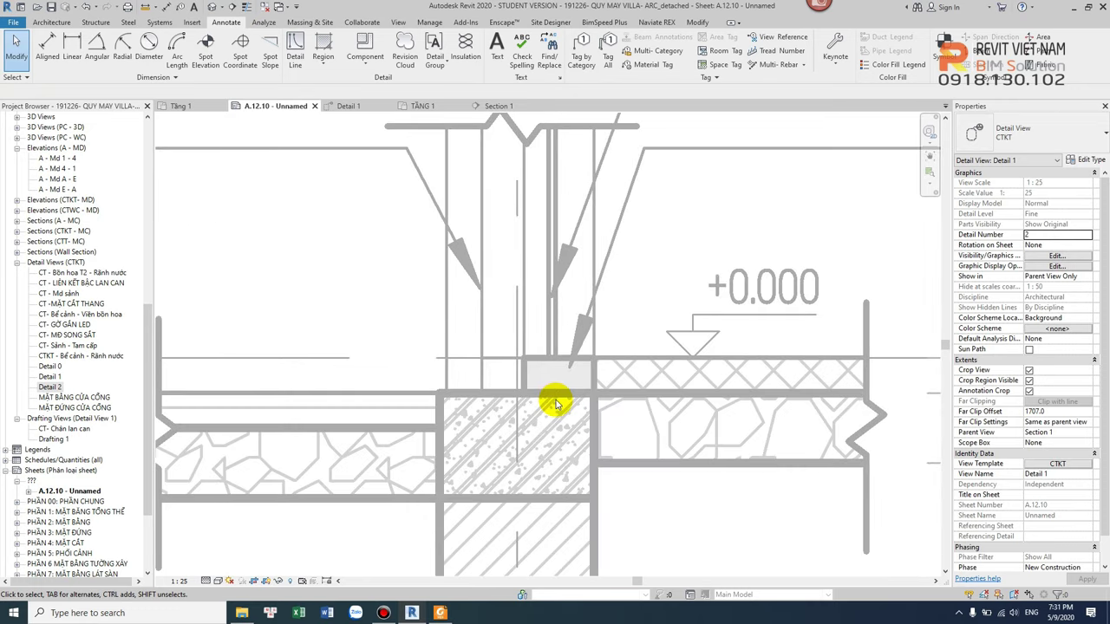
{"action": "scroll", "coordinate": [556, 403], "scroll_direction": "down", "scroll_amount": 3}
{"action": "scroll", "coordinate": [553, 387], "scroll_direction": "down", "scroll_amount": 2}
{"action": "mouse_move", "coordinate": [495, 321]}
{"action": "middle_mouse_down"}
{"action": "mouse_move", "coordinate": [564, 388]}
{"action": "mouse_move", "coordinate": [550, 471]}
{"action": "mouse_move", "coordinate": [565, 446]}
{"action": "middle_mouse_up"}
{"action": "scroll", "coordinate": [542, 308], "scroll_direction": "up", "scroll_amount": 2}
{"action": "scroll", "coordinate": [540, 335], "scroll_direction": "up", "scroll_amount": 1}
{"action": "scroll", "coordinate": [555, 295], "scroll_direction": "down", "scroll_amount": 1}
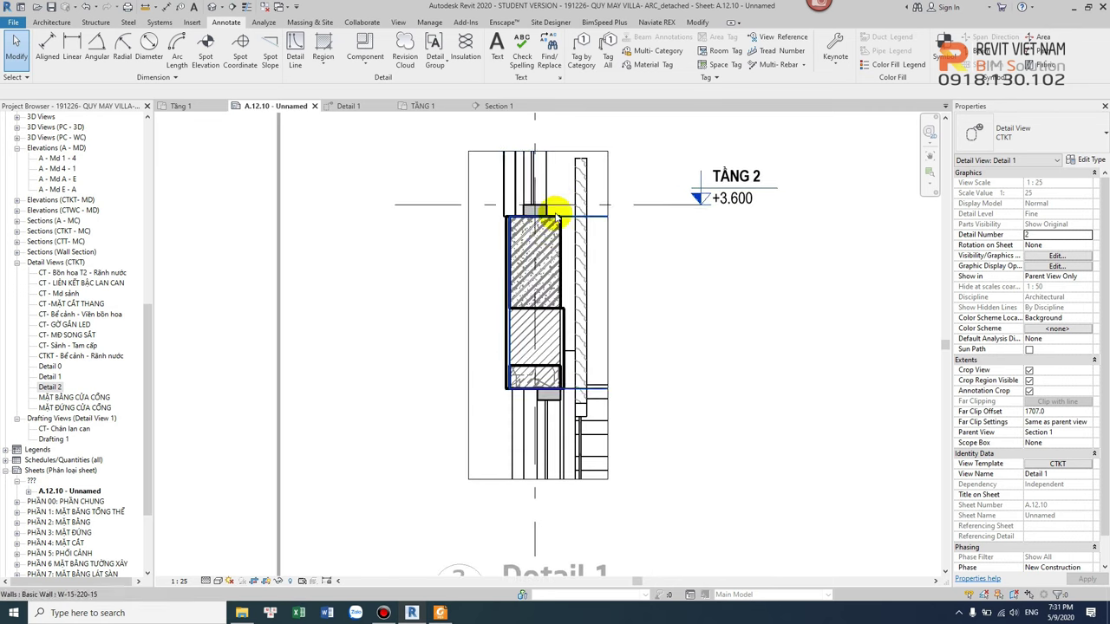
{"action": "scroll", "coordinate": [550, 212], "scroll_direction": "up", "scroll_amount": 2}
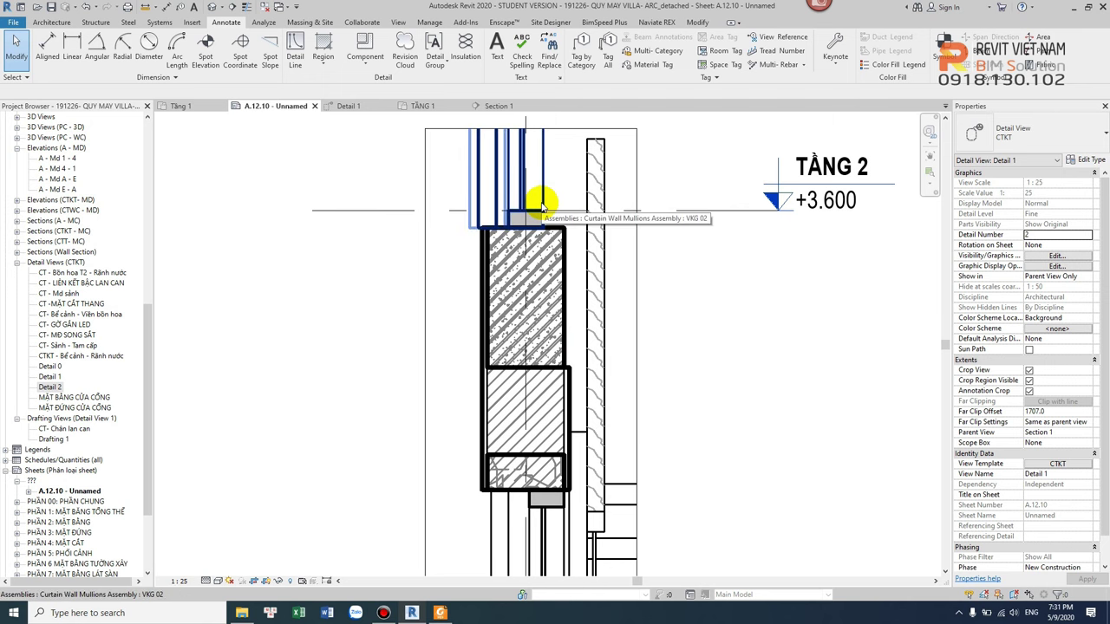
{"action": "scroll", "coordinate": [534, 208], "scroll_direction": "up", "scroll_amount": 1}
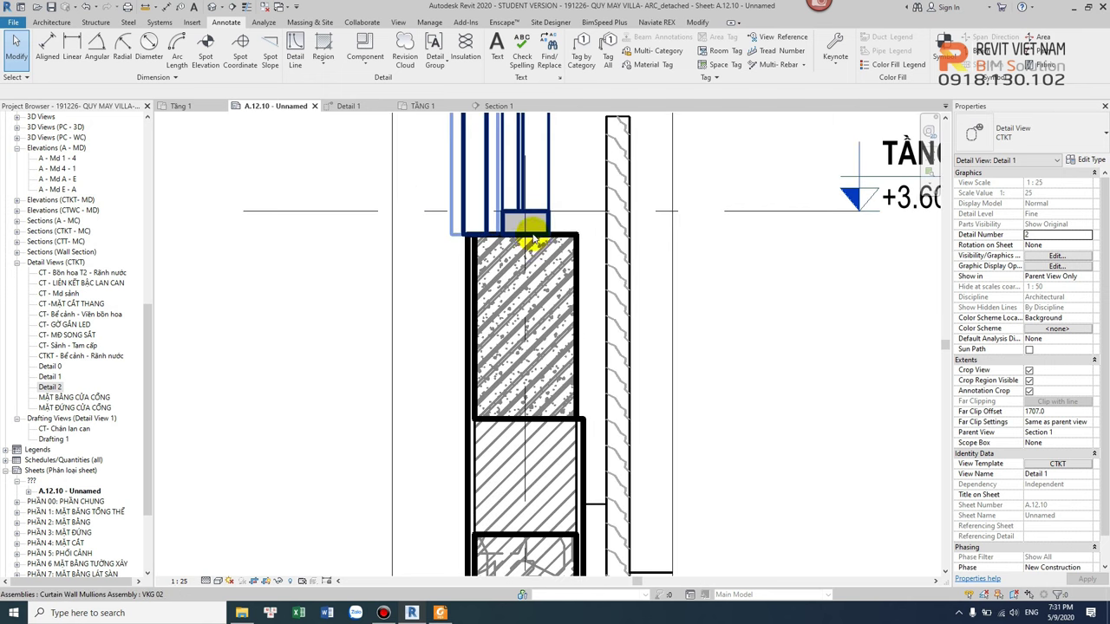
Step: Move the Detail 1 curtain wall with MV from its base point onto the slab edge
{"action": "left_click", "coordinate": [528, 229]}
{"action": "scroll", "coordinate": [530, 232], "scroll_direction": "up", "scroll_amount": 2}
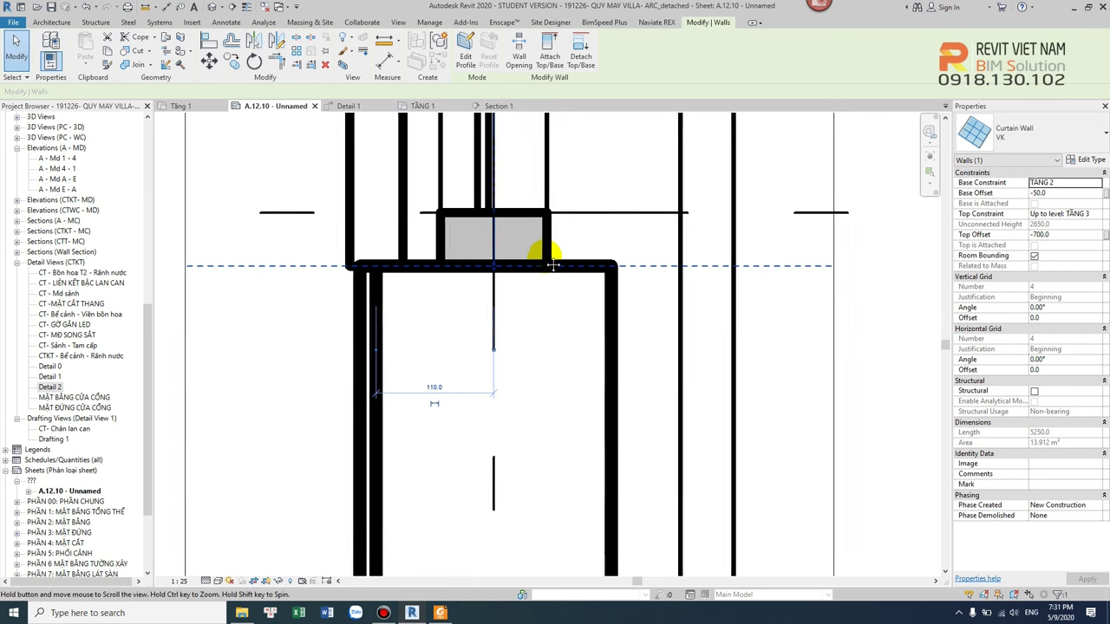
{"action": "key", "text": "m"}
{"action": "key", "text": "v"}
{"action": "left_click", "coordinate": [546, 262]}
{"action": "left_click", "coordinate": [631, 267]}
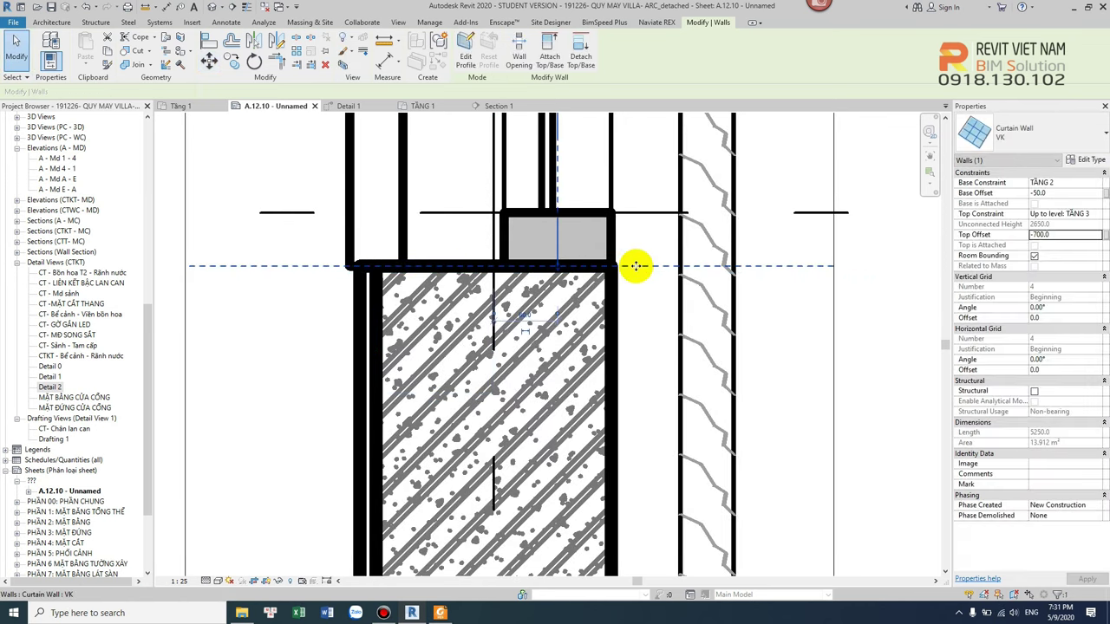
{"action": "key", "text": "Escape"}
{"action": "scroll", "coordinate": [638, 274], "scroll_direction": "down", "scroll_amount": 2}
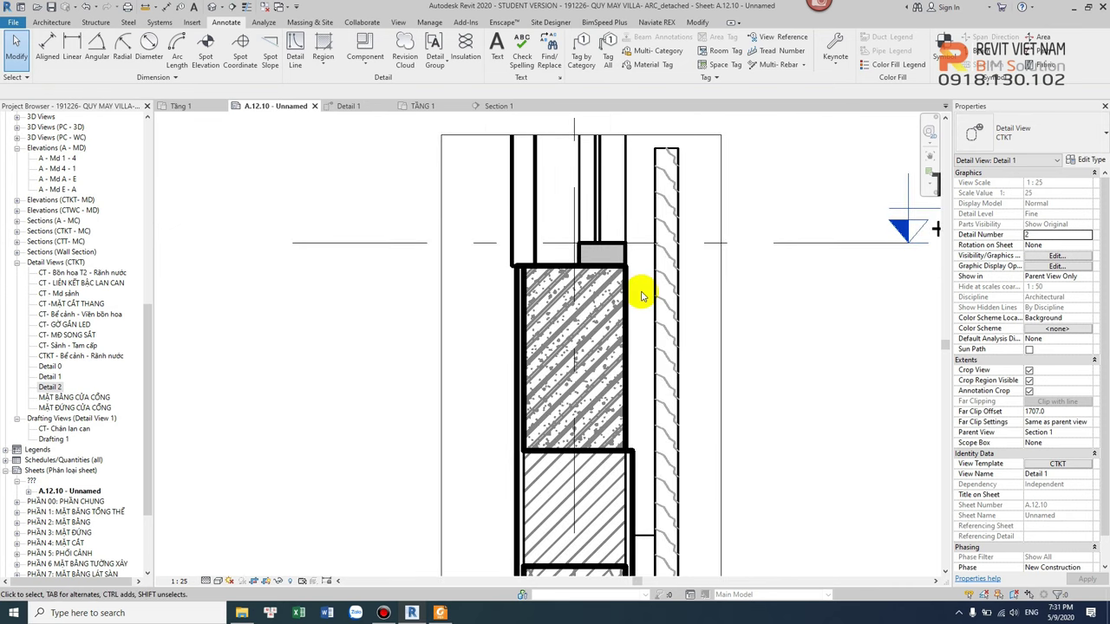
{"action": "scroll", "coordinate": [642, 296], "scroll_direction": "down", "scroll_amount": 2}
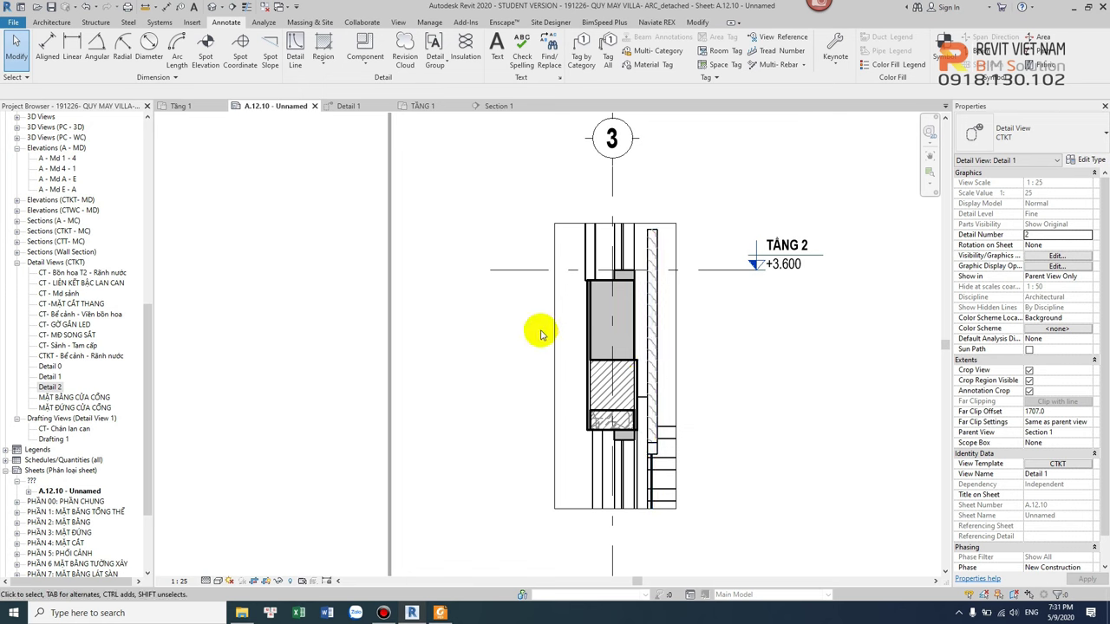
{"action": "scroll", "coordinate": [538, 320], "scroll_direction": "down", "scroll_amount": 3}
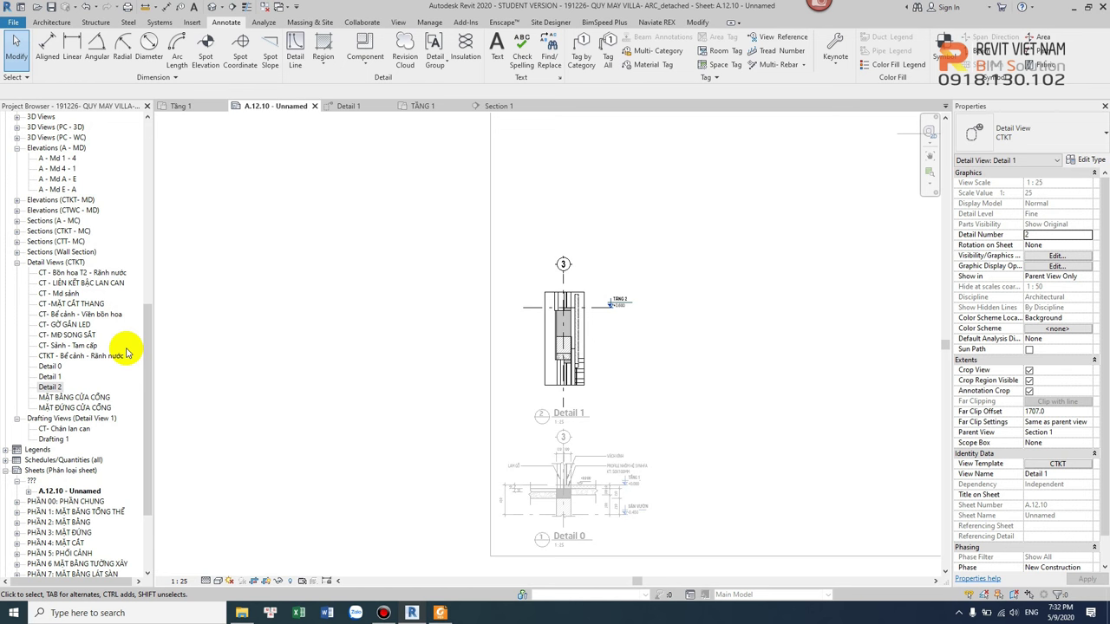
{"action": "scroll", "coordinate": [564, 260], "scroll_direction": "up", "scroll_amount": 2}
{"action": "scroll", "coordinate": [495, 286], "scroll_direction": "up", "scroll_amount": 2}
{"action": "scroll", "coordinate": [468, 372], "scroll_direction": "up", "scroll_amount": 2}
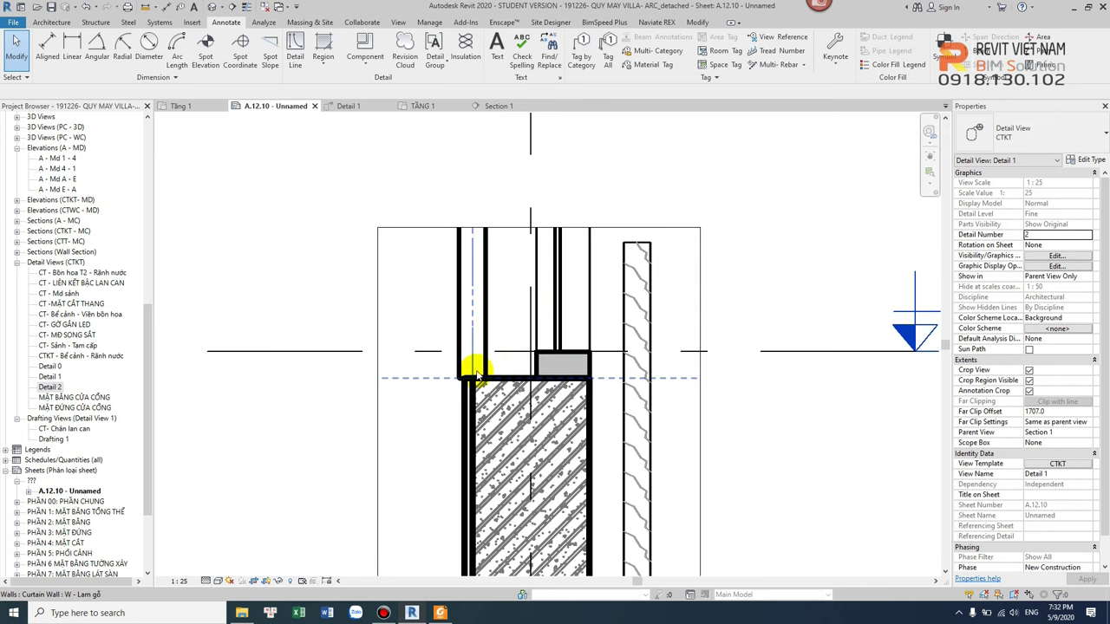
{"action": "left_click", "coordinate": [462, 379]}
{"action": "scroll", "coordinate": [468, 377], "scroll_direction": "up", "scroll_amount": 1}
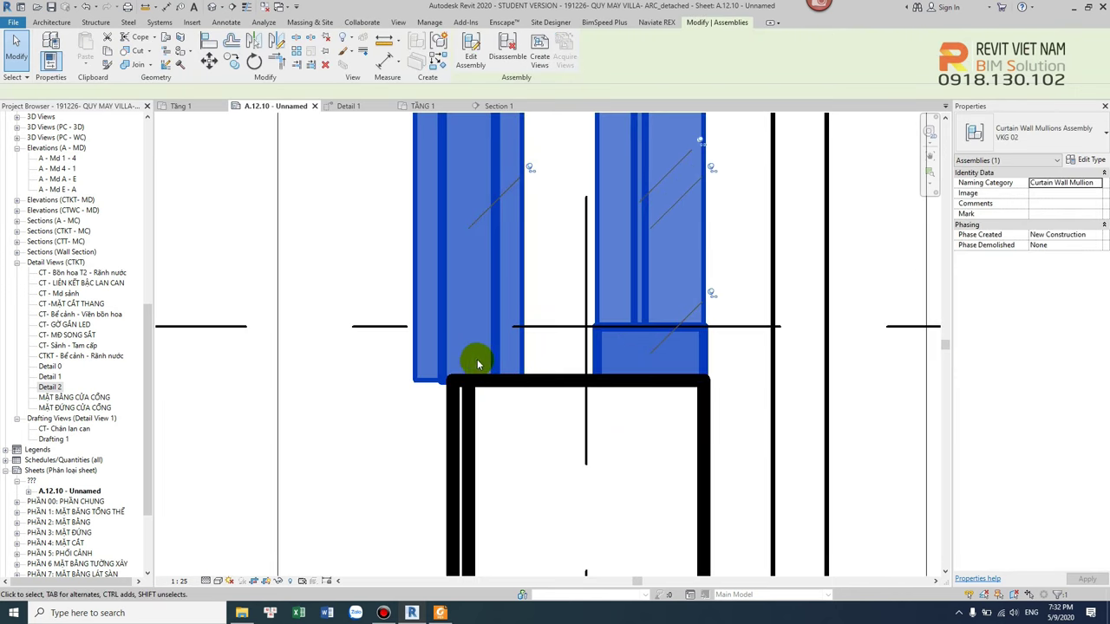
{"action": "key", "text": "Escape"}
{"action": "left_click", "coordinate": [488, 375]}
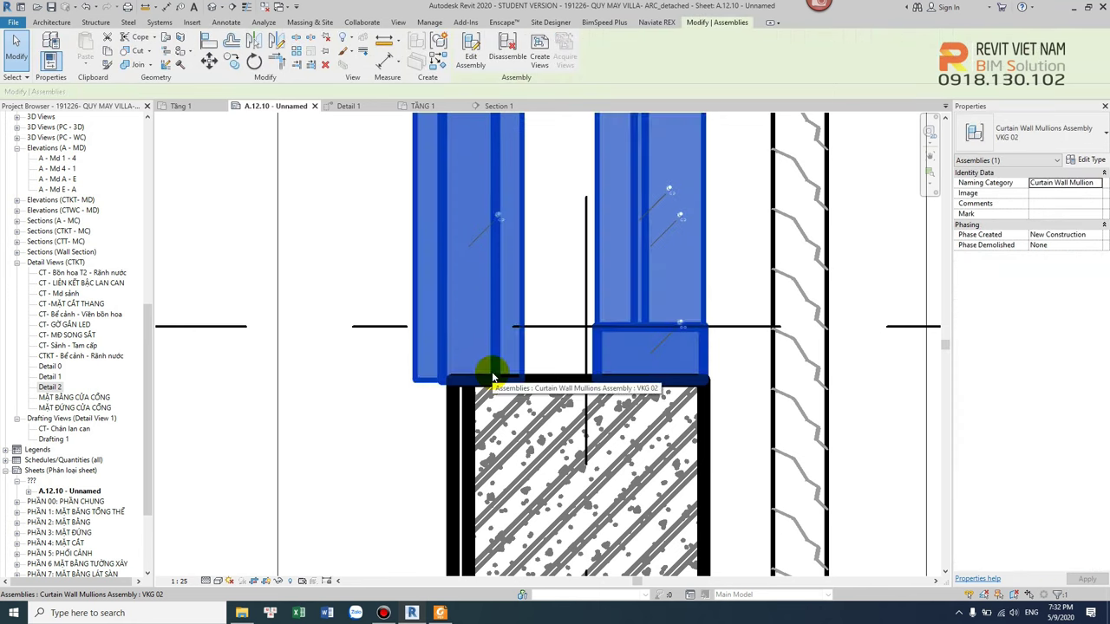
{"action": "key", "text": "v"}
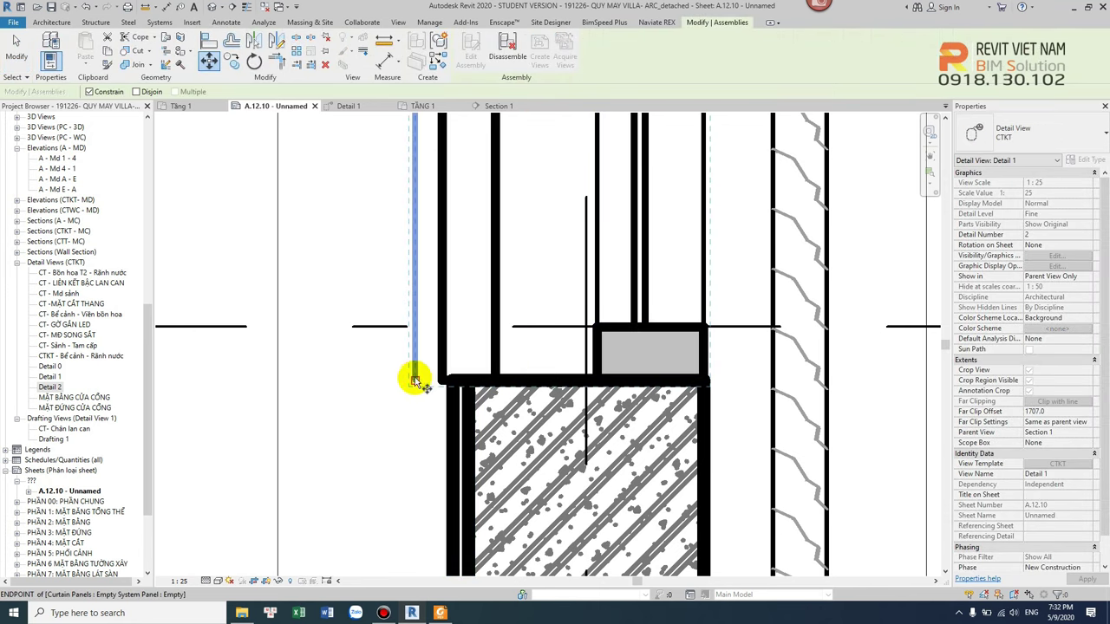
{"action": "left_click", "coordinate": [414, 380]}
{"action": "left_click", "coordinate": [457, 379]}
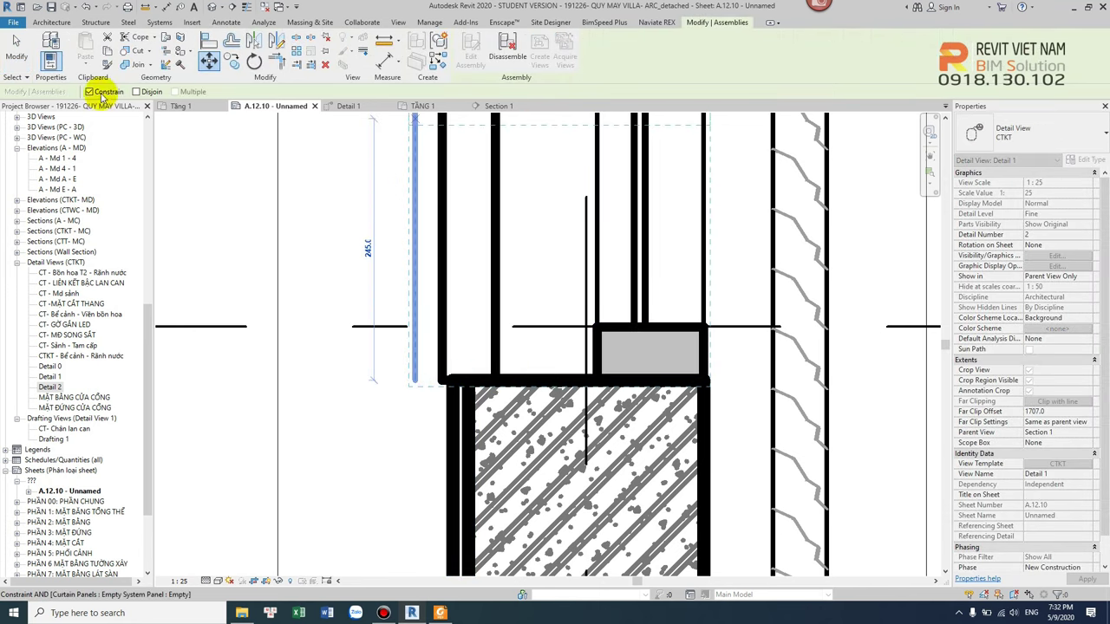
{"action": "key", "text": "Escape"}
{"action": "key", "text": "Escape"}
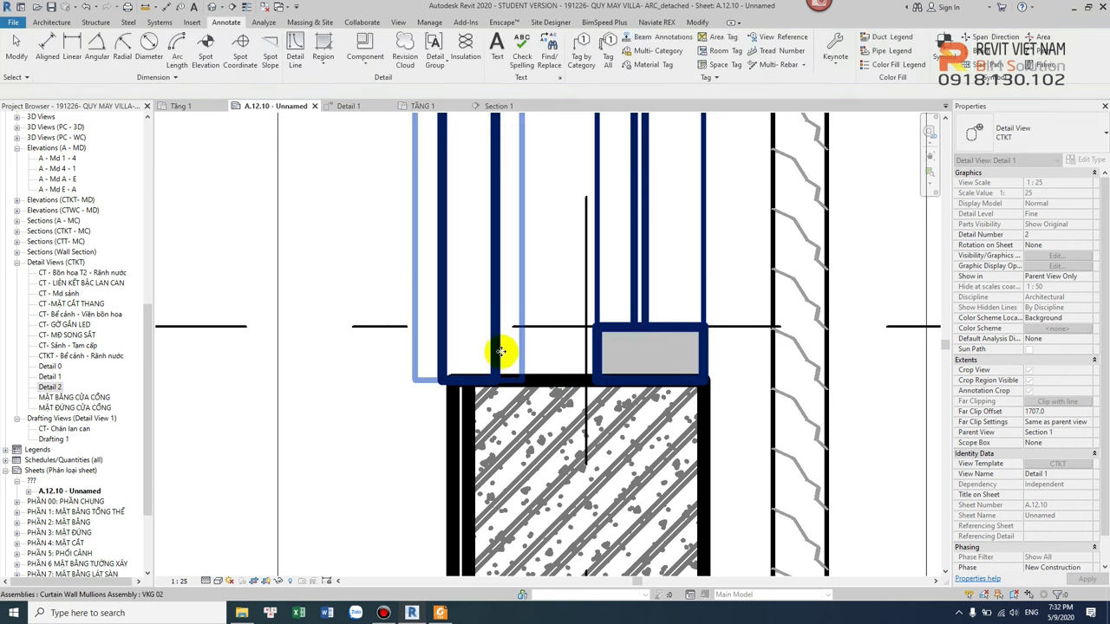
{"action": "double_click", "coordinate": [496, 360]}
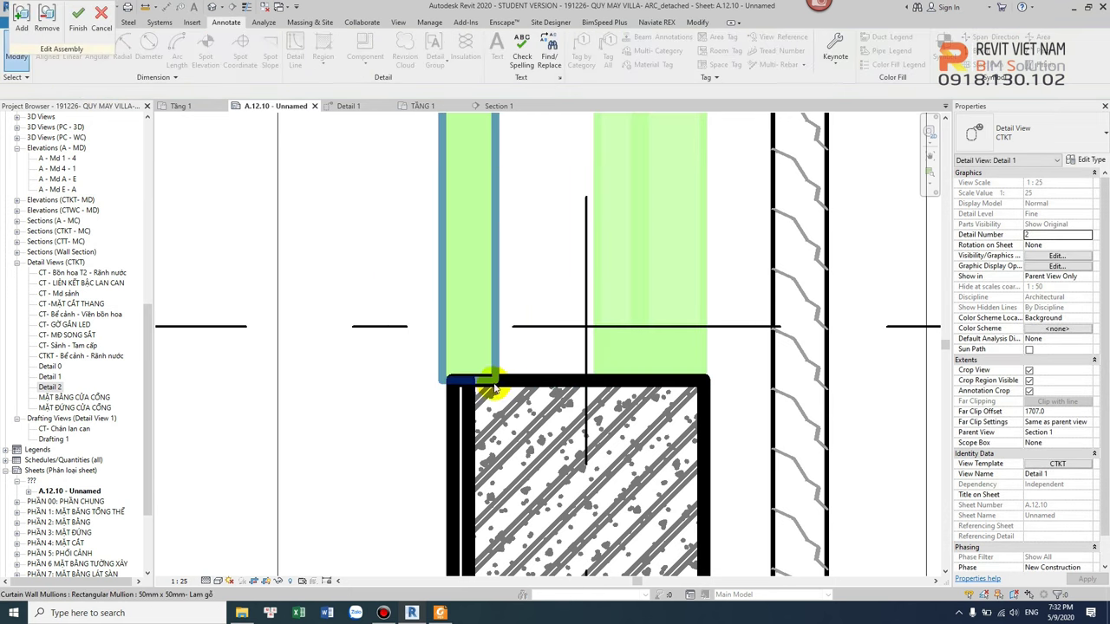
{"action": "left_click", "coordinate": [488, 380]}
{"action": "key", "text": "Escape"}
{"action": "scroll", "coordinate": [437, 330], "scroll_direction": "down", "scroll_amount": 2}
{"action": "scroll", "coordinate": [438, 331], "scroll_direction": "down", "scroll_amount": 1}
{"action": "left_click", "coordinate": [100, 18]}
{"action": "scroll", "coordinate": [436, 326], "scroll_direction": "up", "scroll_amount": 2}
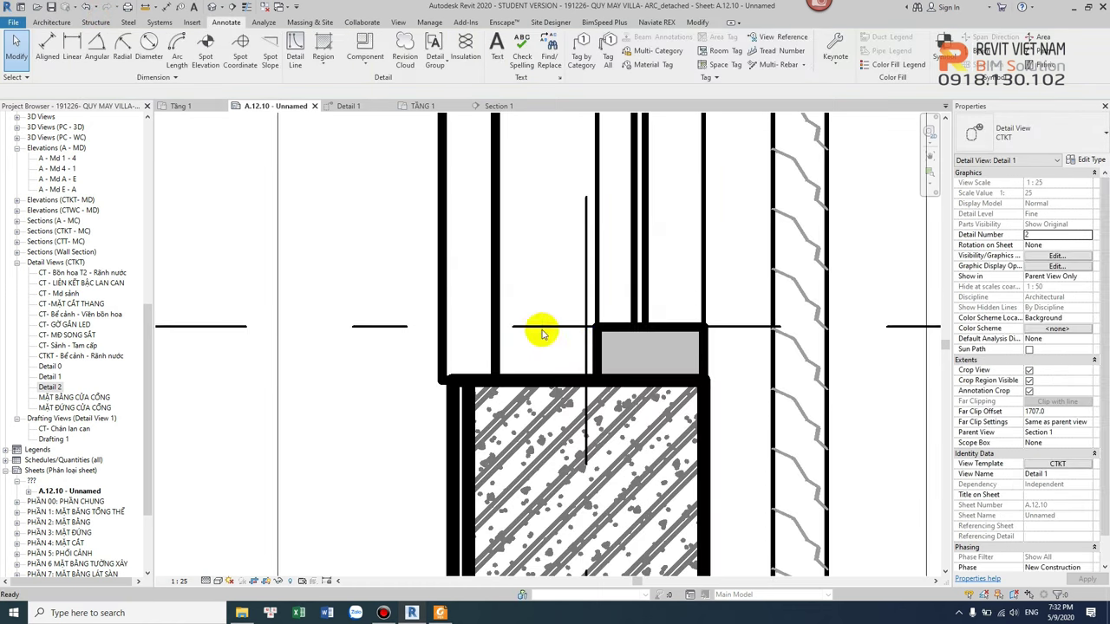
{"action": "left_click", "coordinate": [568, 381]}
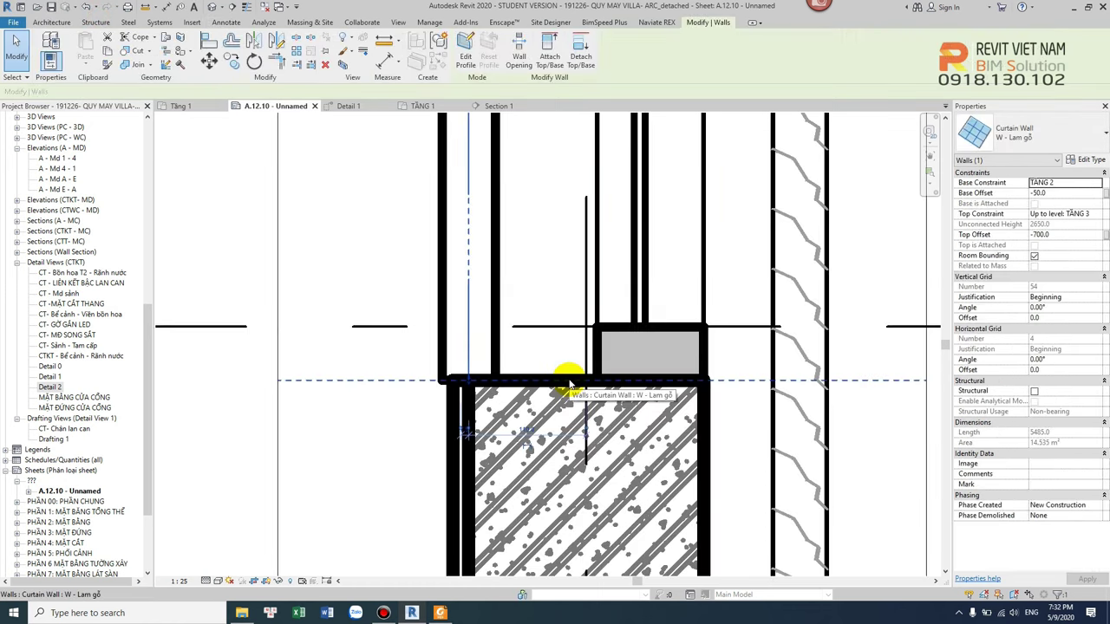
{"action": "key", "text": "m"}
{"action": "key", "text": "v"}
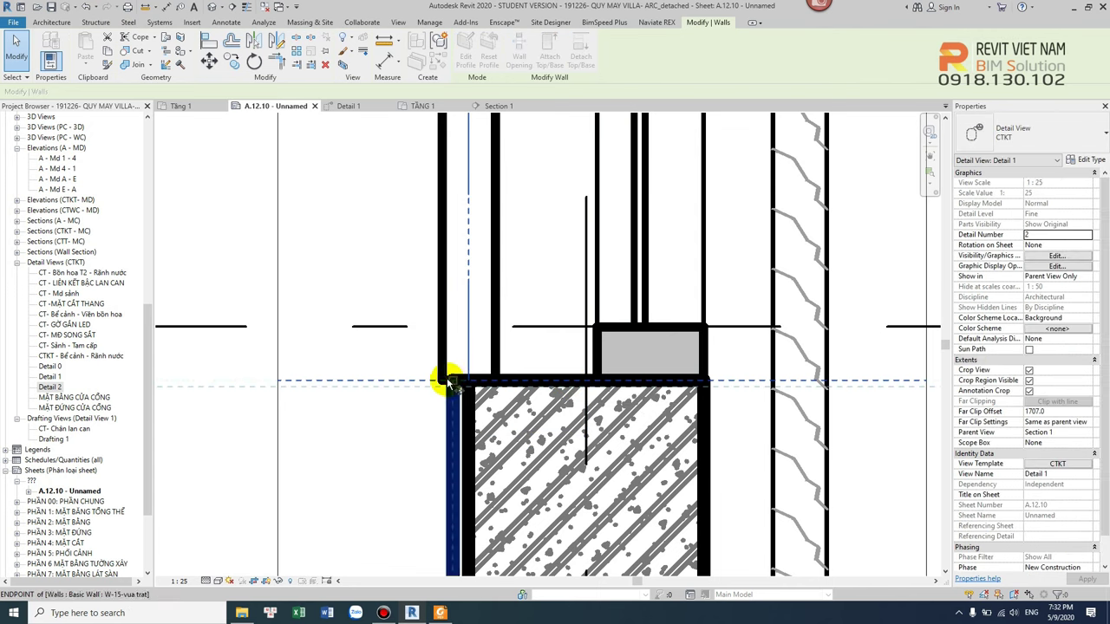
{"action": "left_click", "coordinate": [441, 381]}
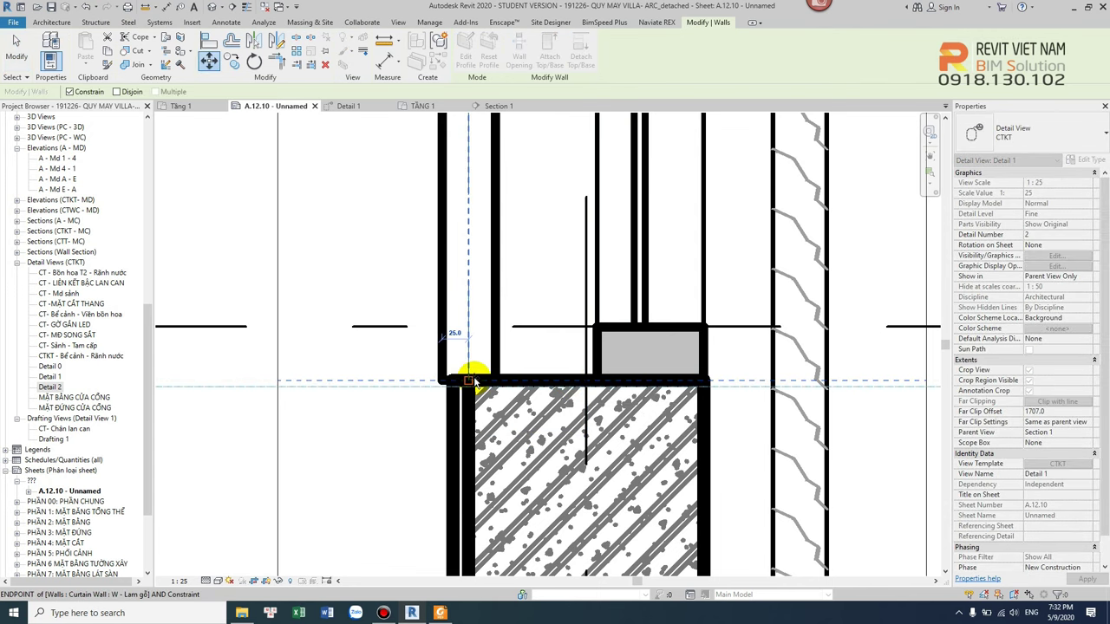
{"action": "left_click", "coordinate": [533, 381]}
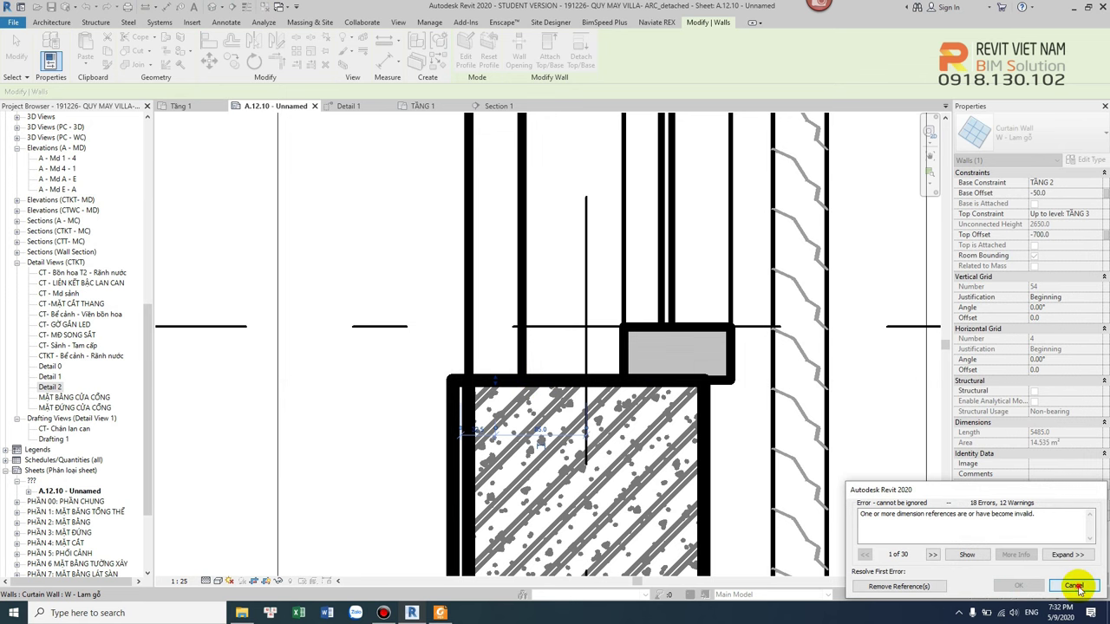
{"action": "left_click", "coordinate": [1074, 586]}
{"action": "scroll", "coordinate": [664, 355], "scroll_direction": "down", "scroll_amount": 2}
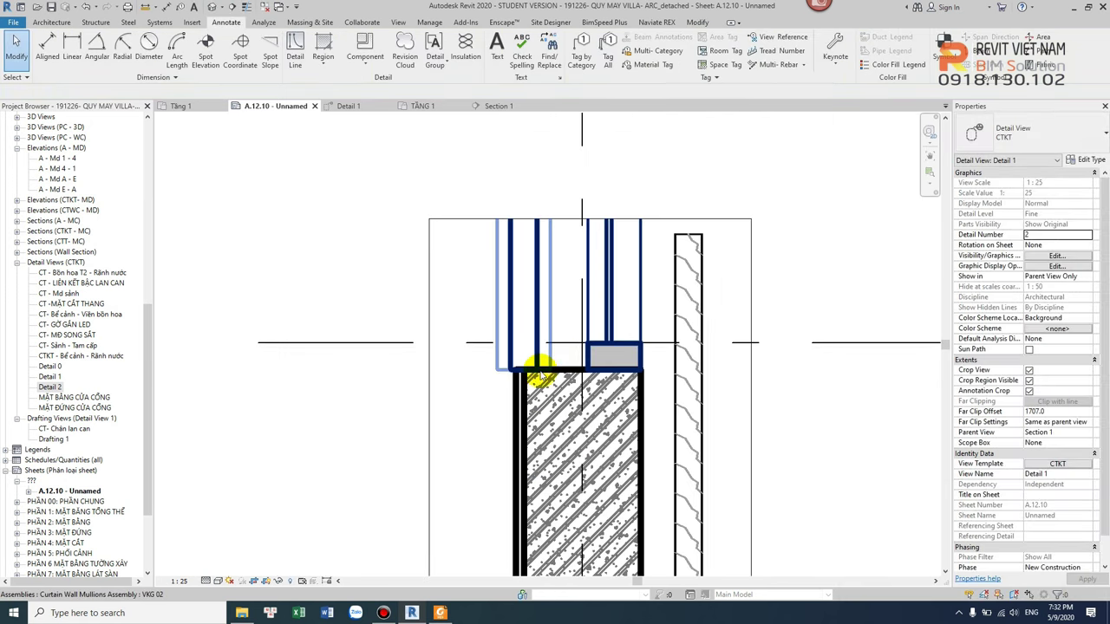
{"action": "left_click", "coordinate": [541, 369]}
{"action": "scroll", "coordinate": [532, 367], "scroll_direction": "down", "scroll_amount": 2}
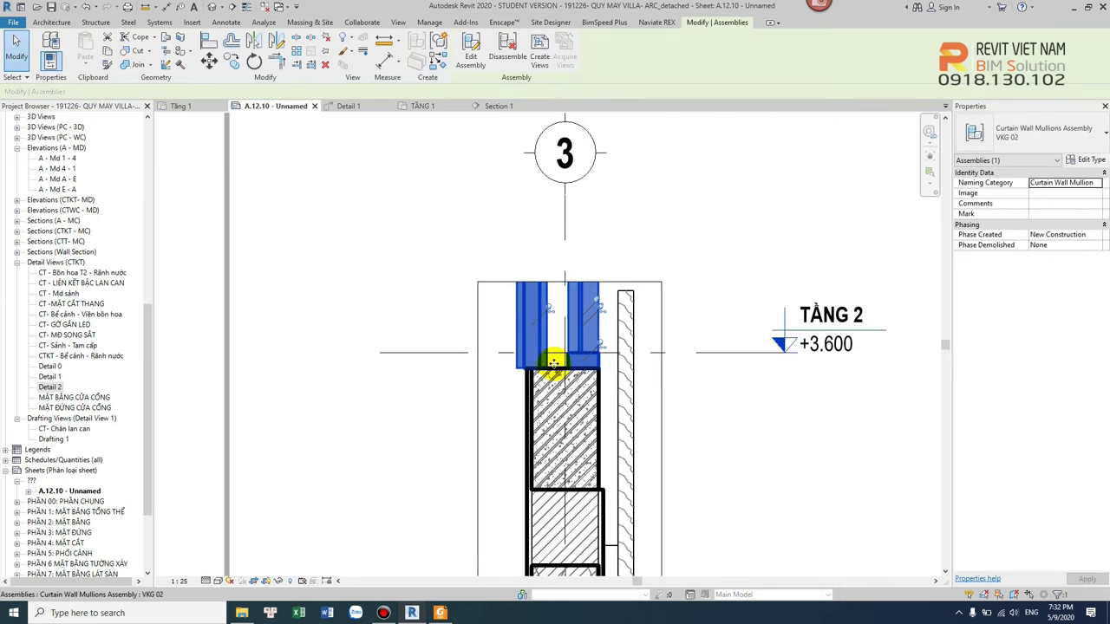
{"action": "key", "text": "Escape"}
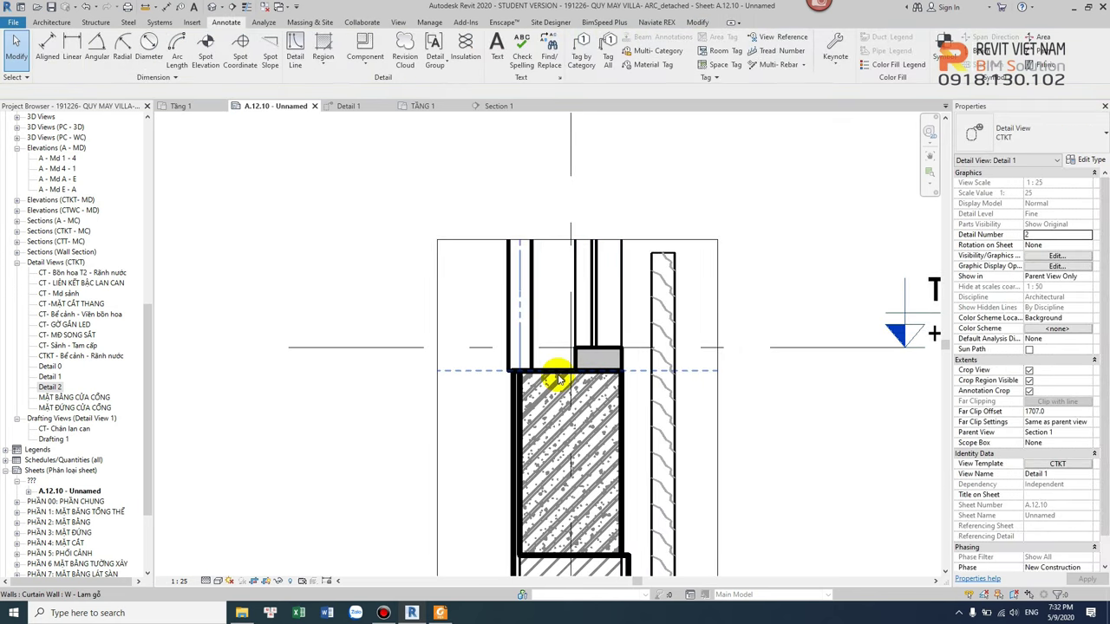
{"action": "double_click", "coordinate": [559, 379]}
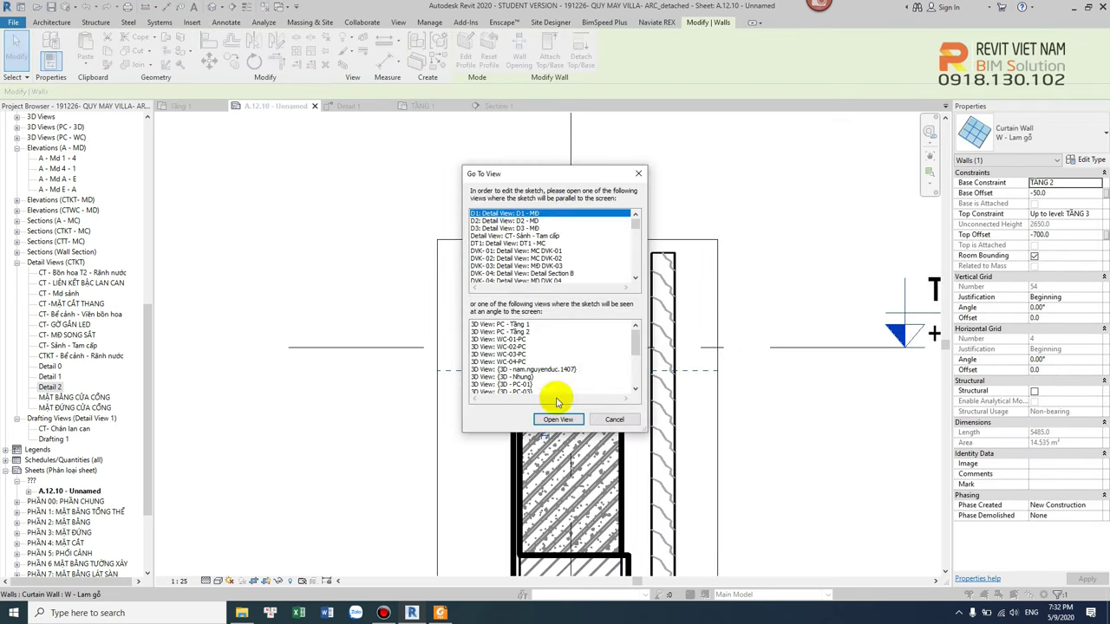
Step: Switch from the D1 - MĐ view to the TẦNG 1 floor plan
{"action": "left_click", "coordinate": [559, 420]}
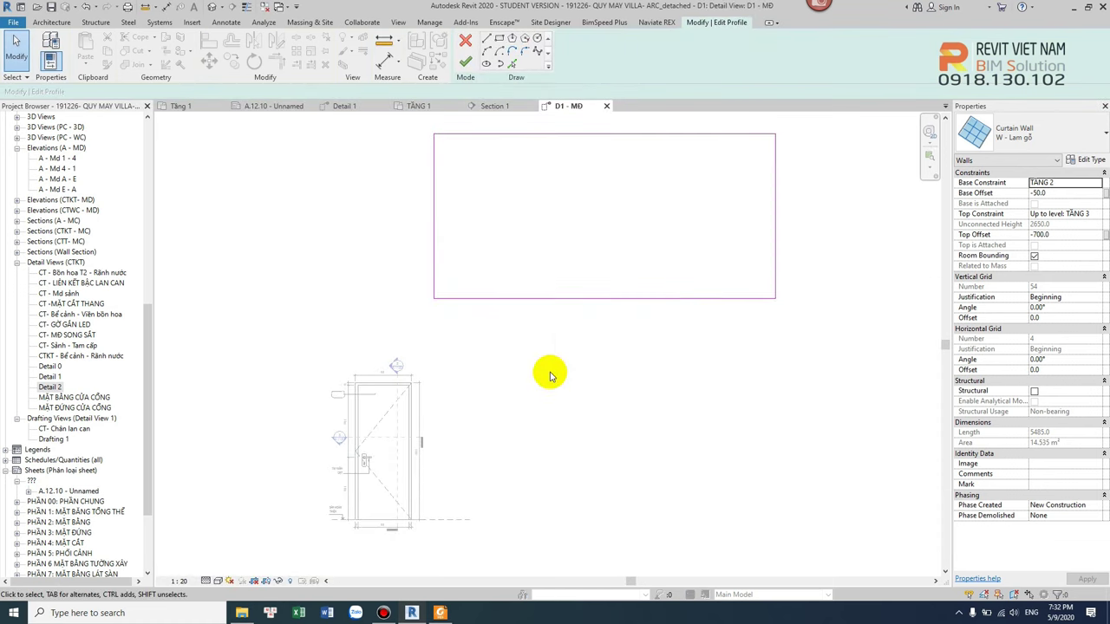
{"action": "scroll", "coordinate": [61, 176], "scroll_direction": "up", "scroll_amount": 3}
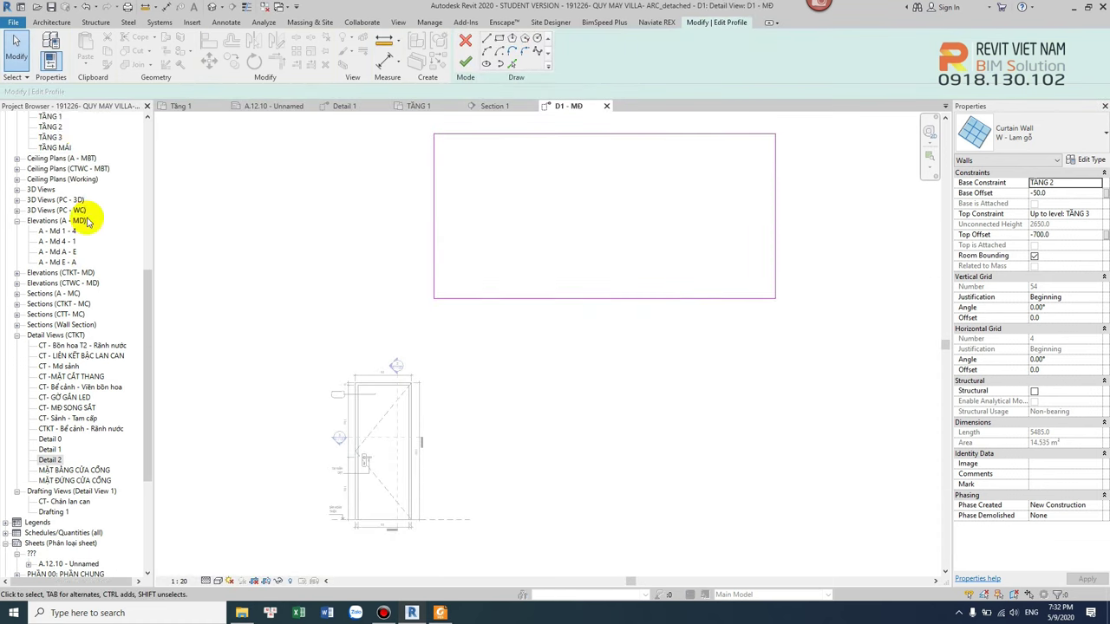
{"action": "scroll", "coordinate": [78, 208], "scroll_direction": "up", "scroll_amount": 1}
{"action": "double_click", "coordinate": [50, 157]}
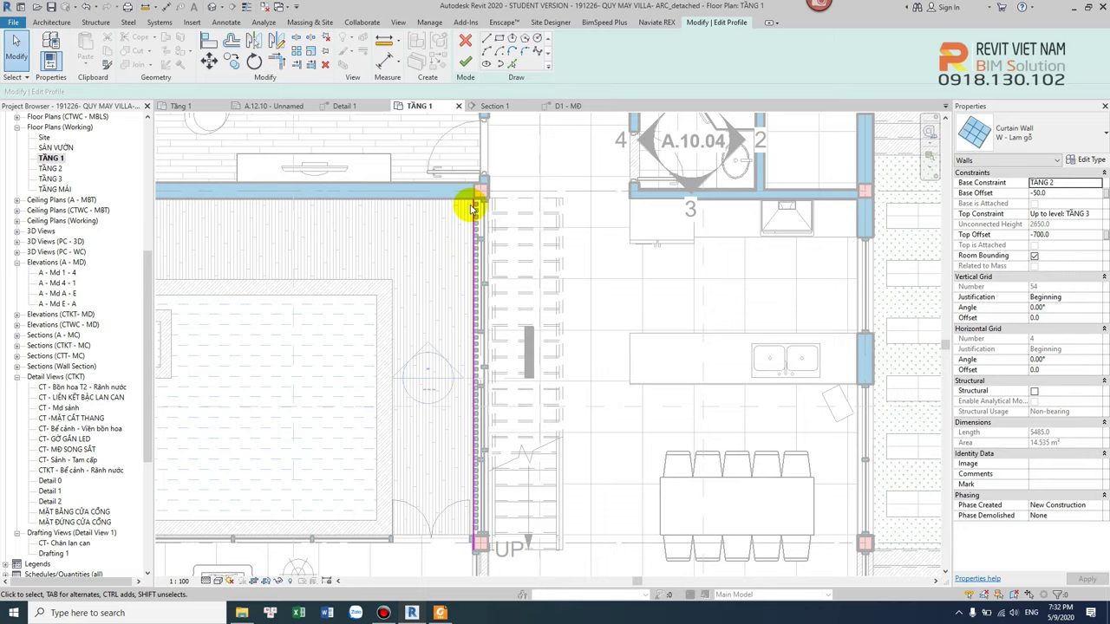
{"action": "scroll", "coordinate": [470, 205], "scroll_direction": "up", "scroll_amount": 3}
{"action": "scroll", "coordinate": [480, 168], "scroll_direction": "up", "scroll_amount": 2}
Step: Select the curtain wall sketch line and finish the wall profile sketch
{"action": "left_click", "coordinate": [486, 186]}
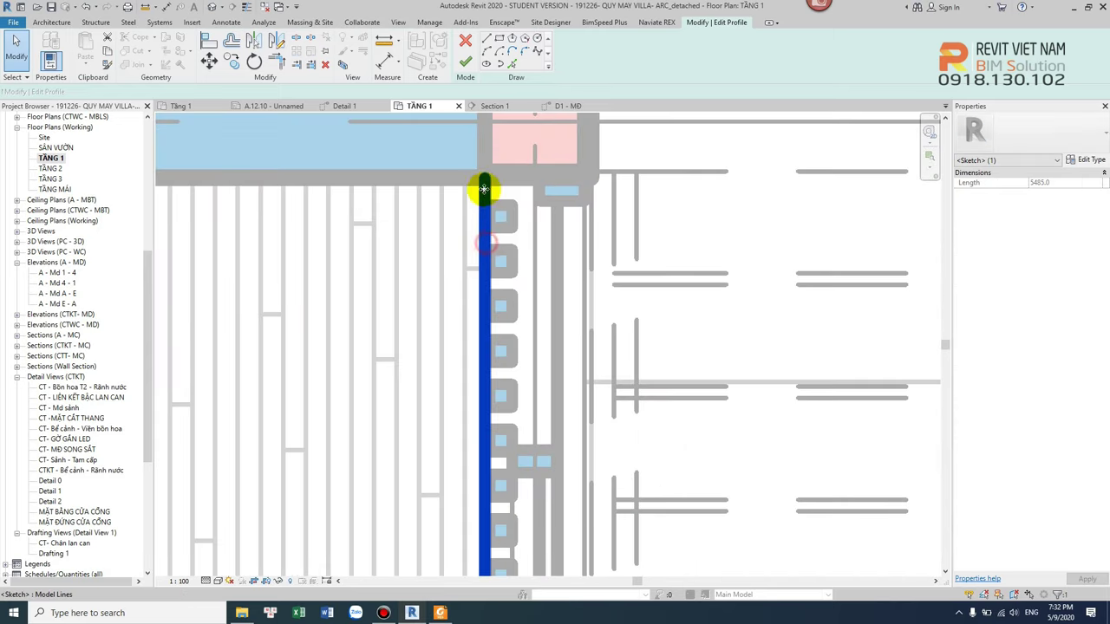
{"action": "scroll", "coordinate": [486, 182], "scroll_direction": "down", "scroll_amount": 1}
{"action": "scroll", "coordinate": [485, 182], "scroll_direction": "down", "scroll_amount": 1}
{"action": "key", "text": "Escape"}
{"action": "key", "text": "t"}
{"action": "scroll", "coordinate": [495, 211], "scroll_direction": "up", "scroll_amount": 1}
{"action": "scroll", "coordinate": [488, 173], "scroll_direction": "up", "scroll_amount": 1}
{"action": "scroll", "coordinate": [486, 208], "scroll_direction": "up", "scroll_amount": 1}
{"action": "left_click", "coordinate": [479, 218]}
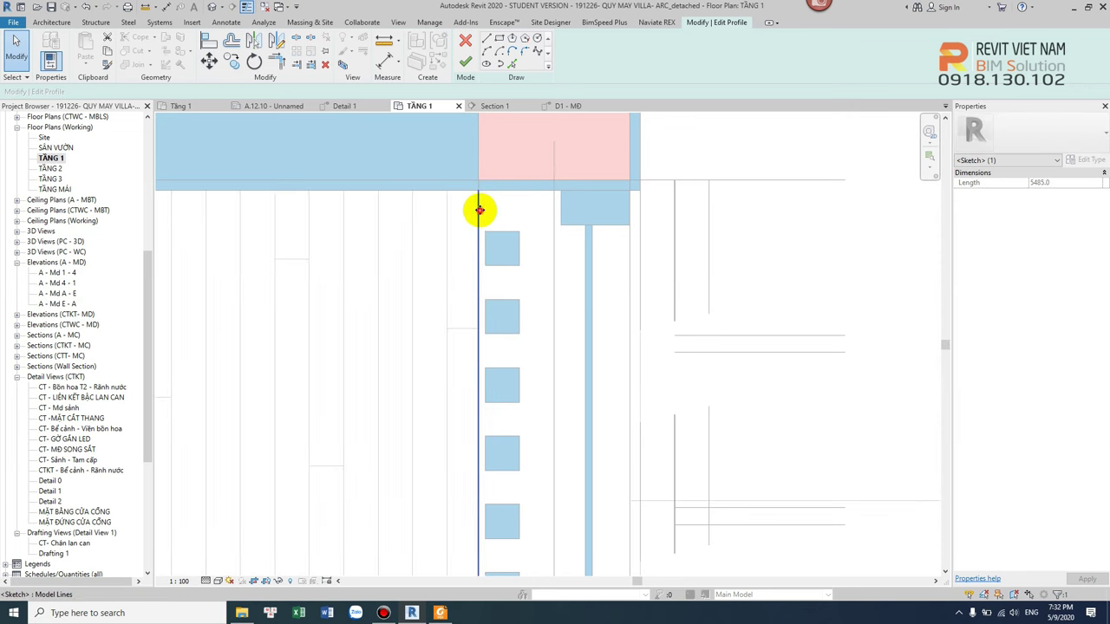
{"action": "left_click", "coordinate": [462, 61]}
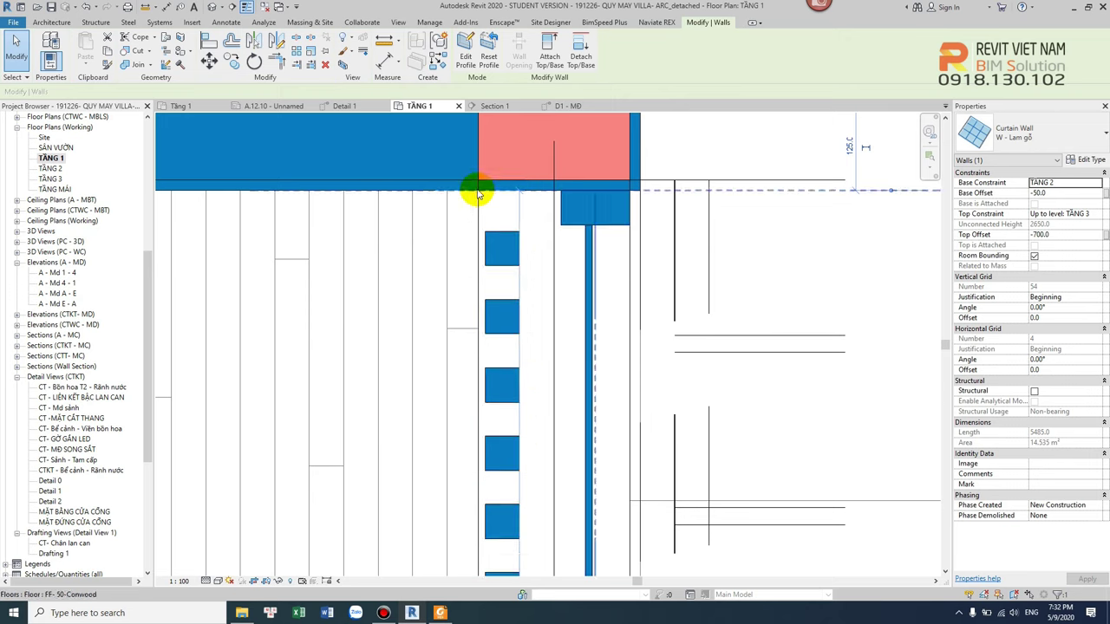
{"action": "scroll", "coordinate": [486, 216], "scroll_direction": "up", "scroll_amount": 1}
{"action": "scroll", "coordinate": [501, 251], "scroll_direction": "up", "scroll_amount": 1}
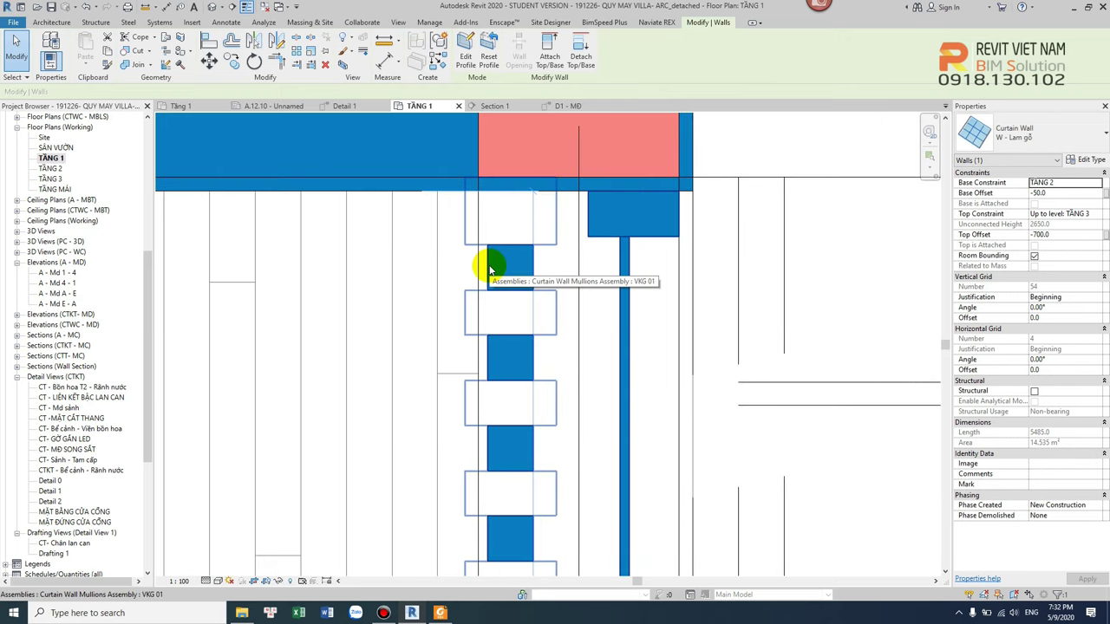
Step: Move the TẦNG 1 curtain wall onto the slab edge, removing references and deleting unbuildable elements
{"action": "key", "text": "m"}
{"action": "key", "text": "v"}
{"action": "left_click", "coordinate": [479, 292]}
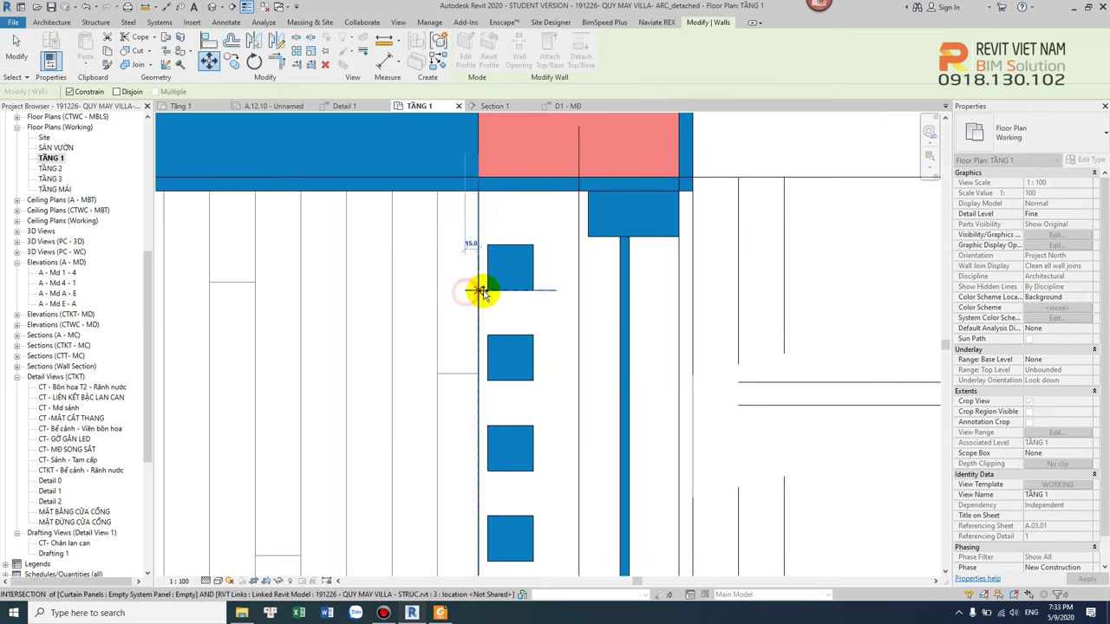
{"action": "left_click", "coordinate": [481, 292]}
{"action": "left_click", "coordinate": [540, 299]}
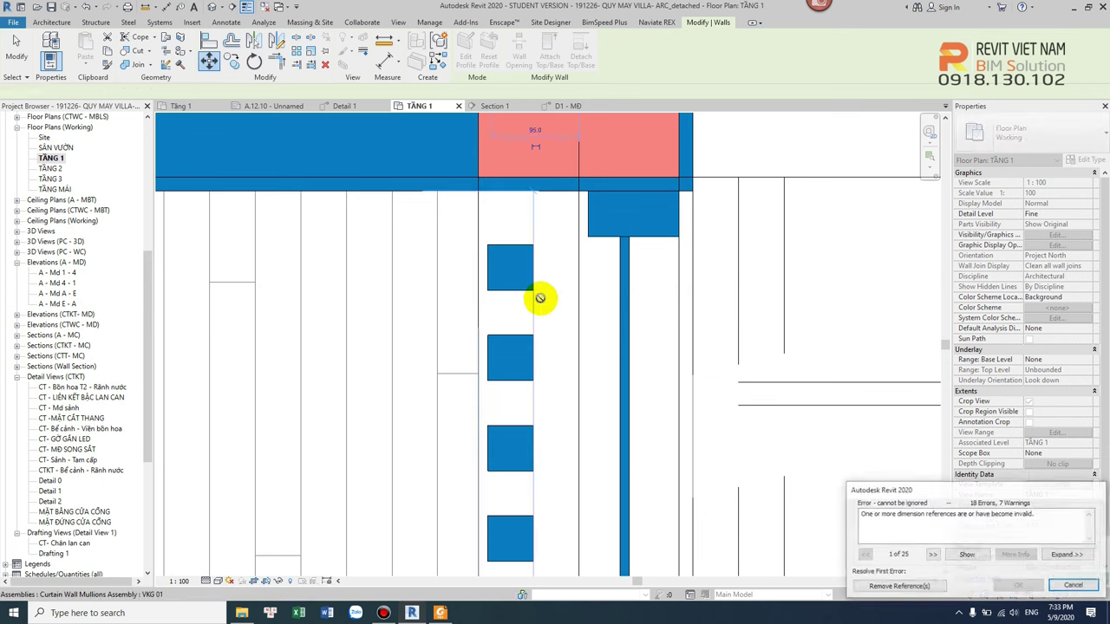
{"action": "left_click", "coordinate": [898, 589]}
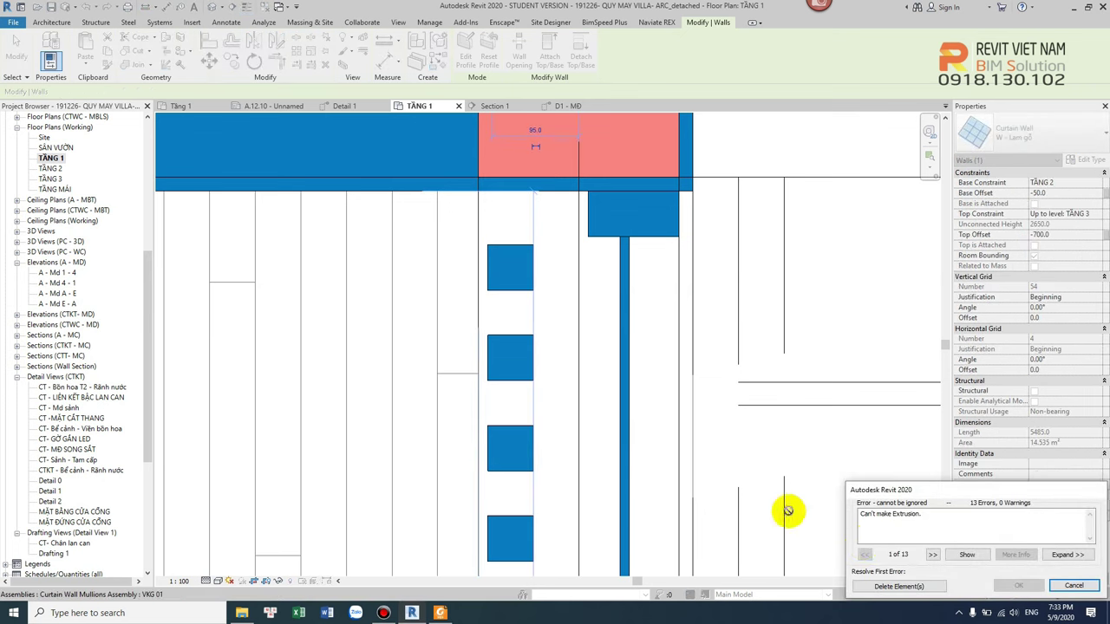
{"action": "left_click", "coordinate": [888, 588]}
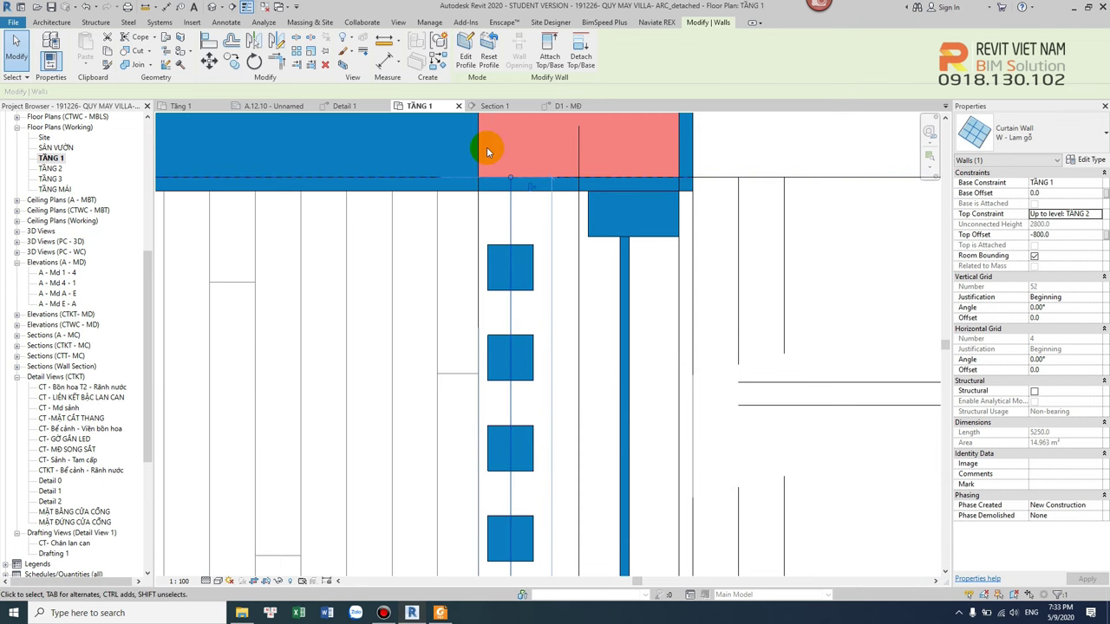
{"action": "scroll", "coordinate": [486, 146], "scroll_direction": "up", "scroll_amount": 4}
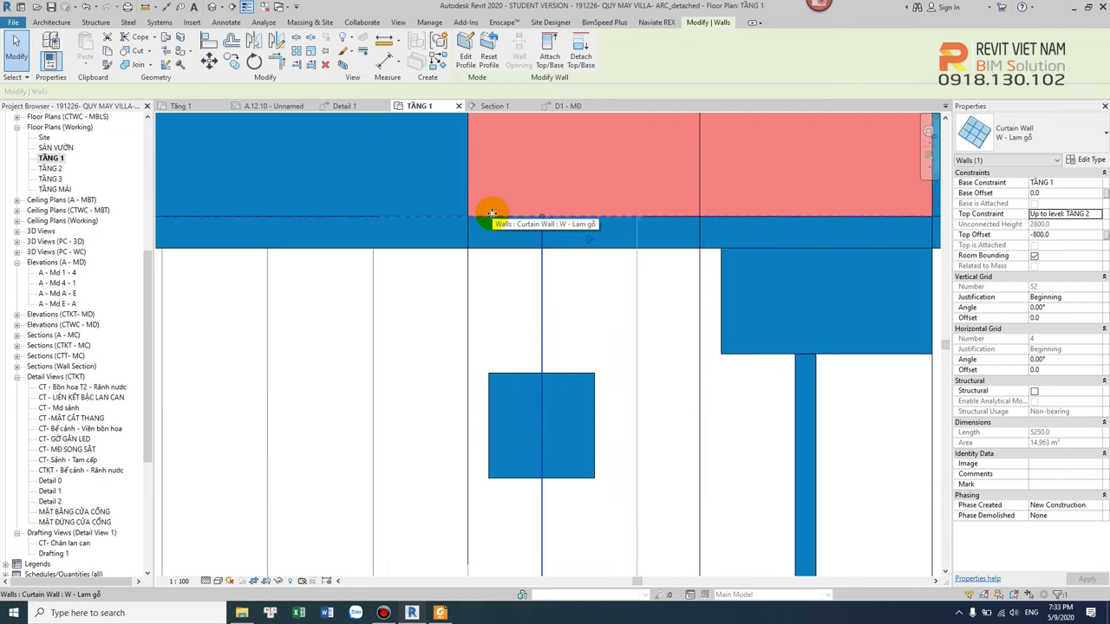
{"action": "scroll", "coordinate": [500, 251], "scroll_direction": "down", "scroll_amount": 3}
{"action": "scroll", "coordinate": [507, 307], "scroll_direction": "down", "scroll_amount": 2}
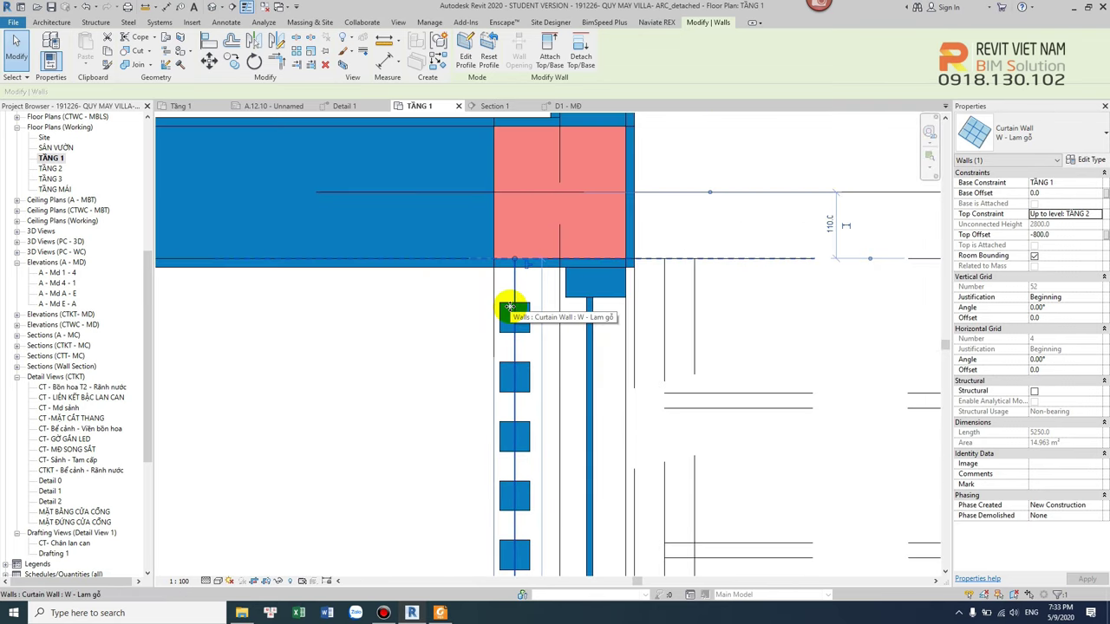
{"action": "key", "text": "m"}
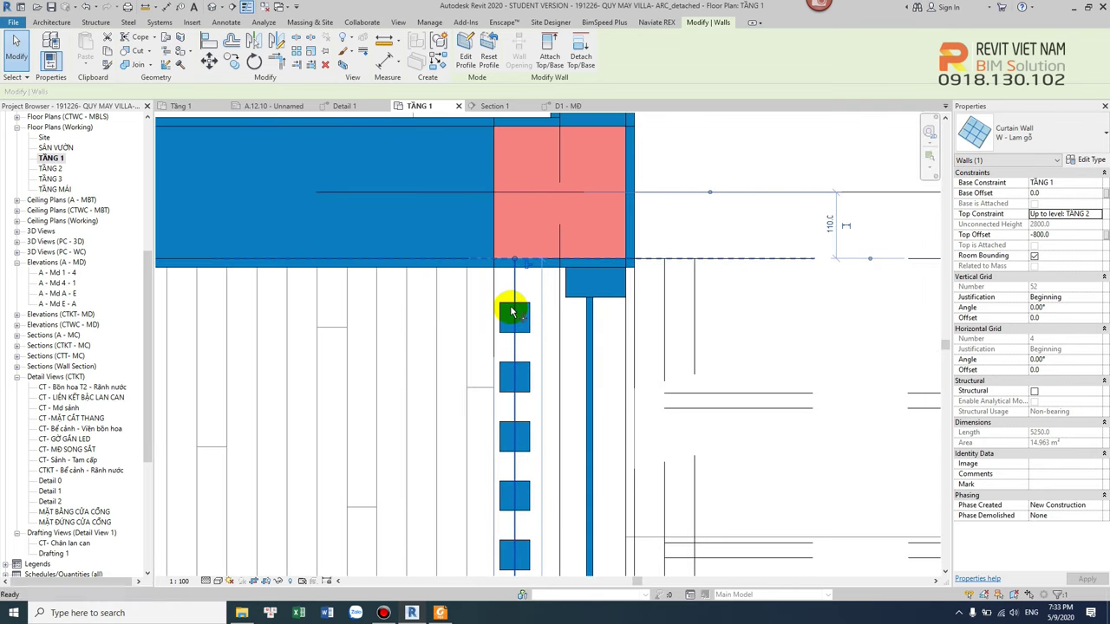
{"action": "key", "text": "Escape"}
{"action": "left_click", "coordinate": [50, 169]}
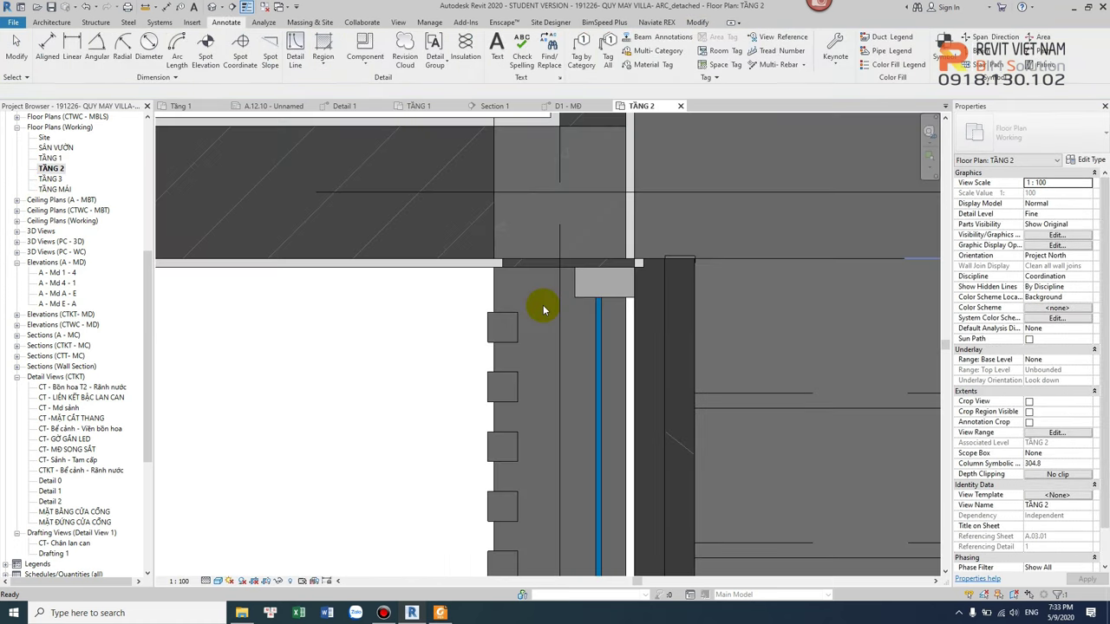
Step: Move the TẦNG 2 W - Lam gỗ curtain wall and dismiss the joined-elements warning
{"action": "left_click", "coordinate": [522, 310]}
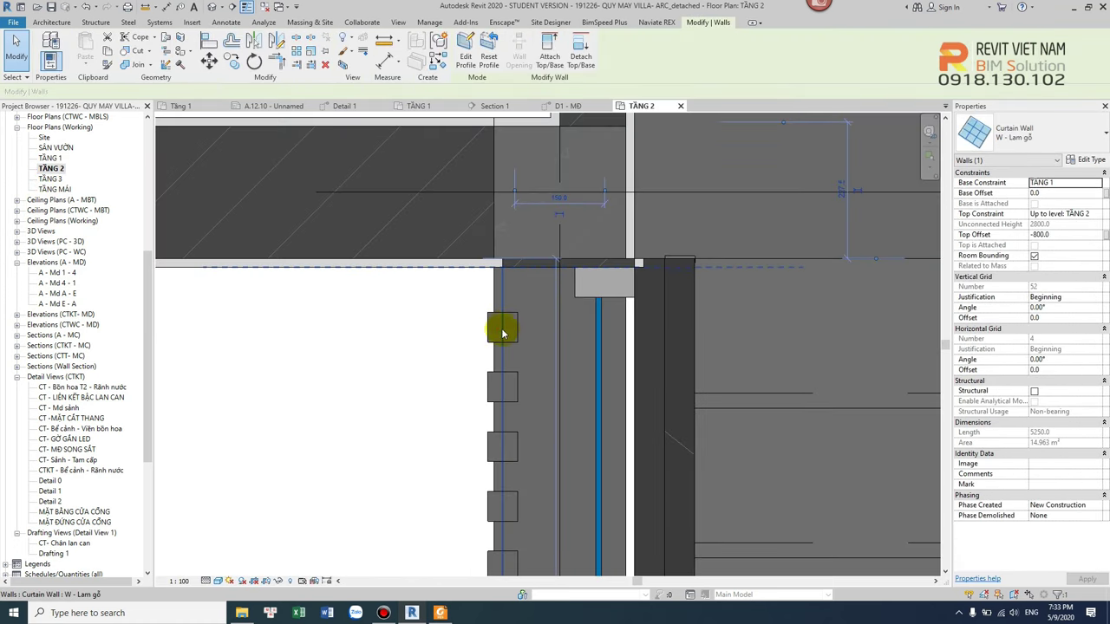
{"action": "left_click", "coordinate": [500, 335]}
{"action": "scroll", "coordinate": [507, 286], "scroll_direction": "up", "scroll_amount": 3}
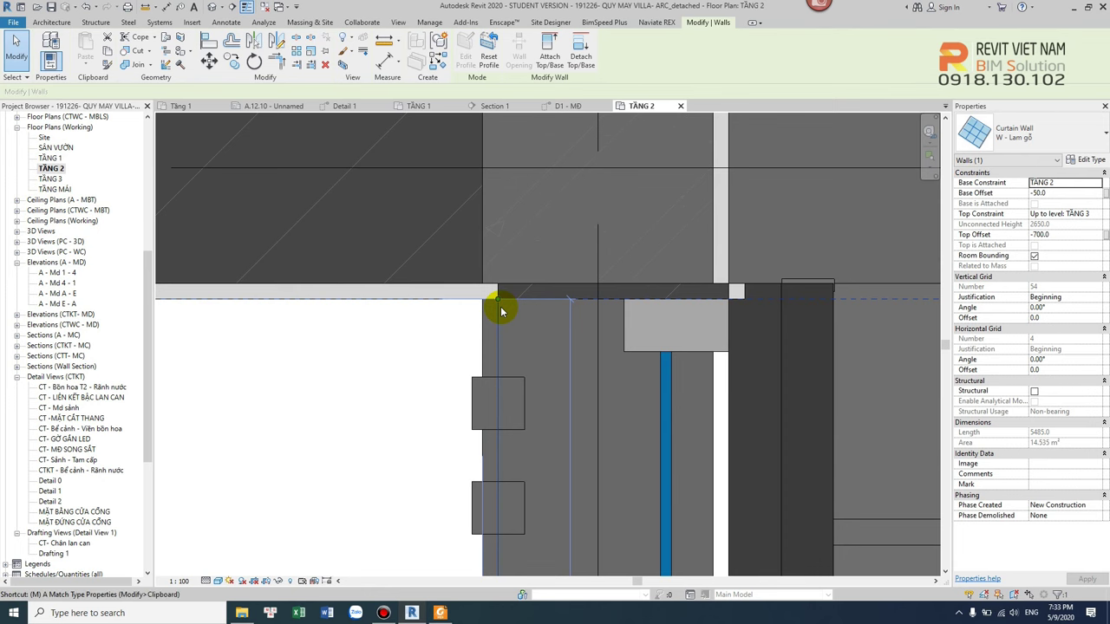
{"action": "key", "text": "v"}
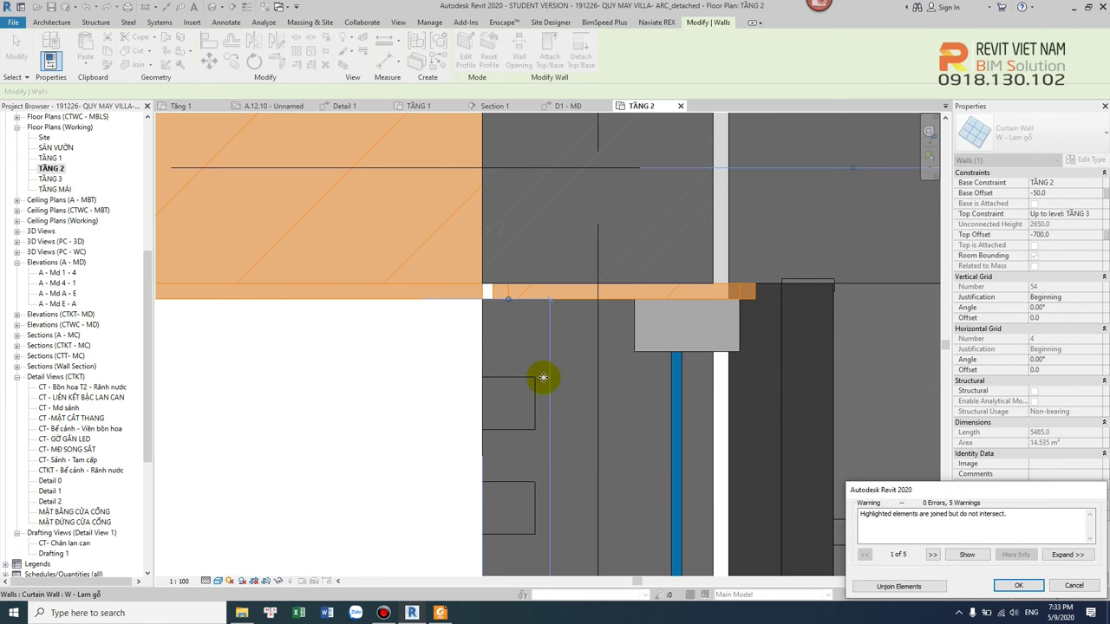
{"action": "left_click", "coordinate": [1019, 587]}
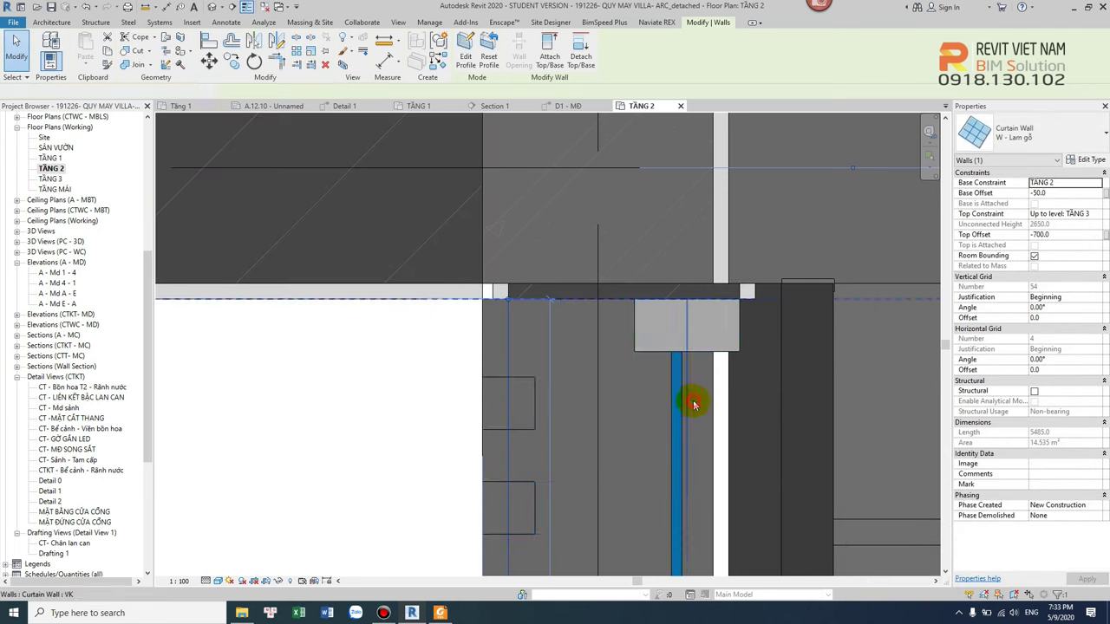
Step: Move the VK curtain wall with MV onto the slab edge
{"action": "left_click", "coordinate": [689, 400]}
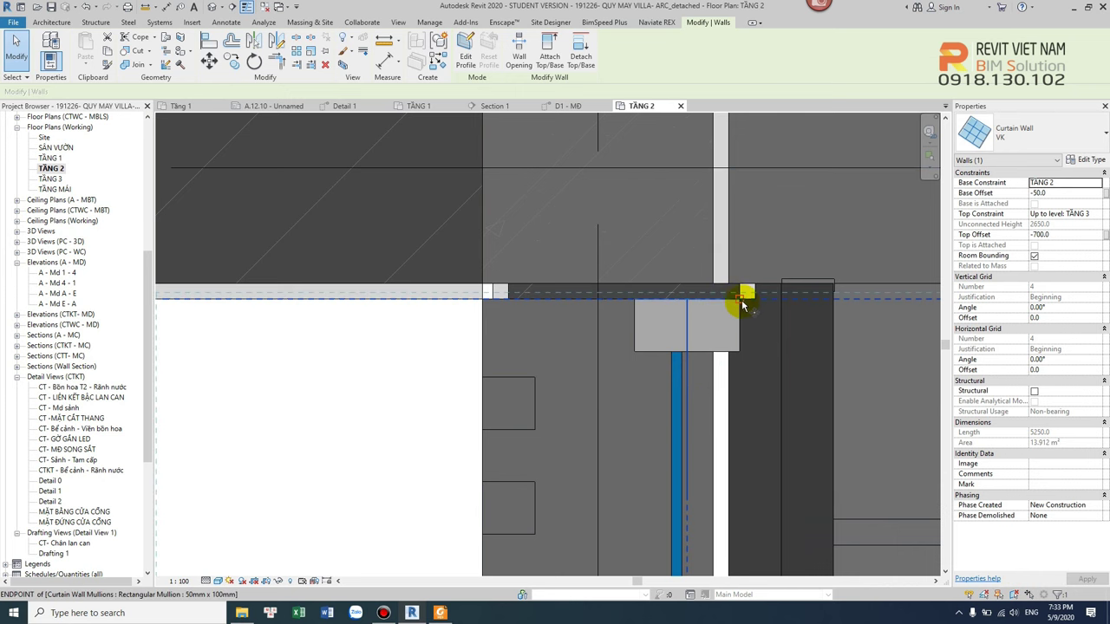
{"action": "key", "text": "m"}
{"action": "key", "text": "v"}
{"action": "left_click", "coordinate": [711, 303]}
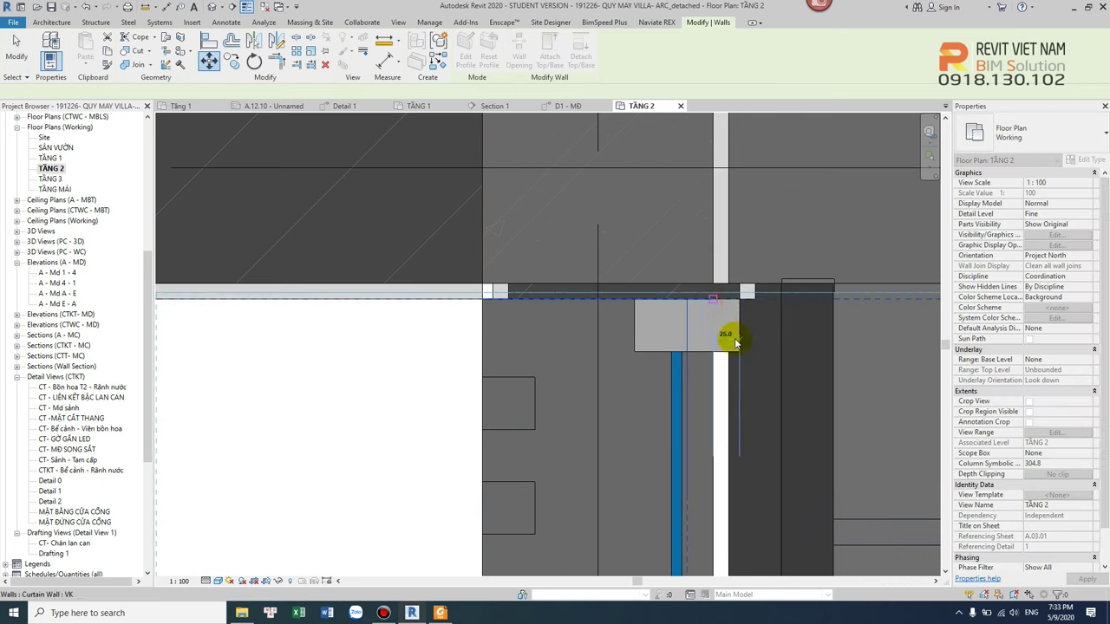
{"action": "left_click", "coordinate": [728, 336]}
{"action": "key", "text": "Escape"}
Step: Inspect the curtain wall mullions on the TẦNG 2 plan
{"action": "scroll", "coordinate": [689, 346], "scroll_direction": "down", "scroll_amount": 2}
{"action": "scroll", "coordinate": [685, 350], "scroll_direction": "down", "scroll_amount": 2}
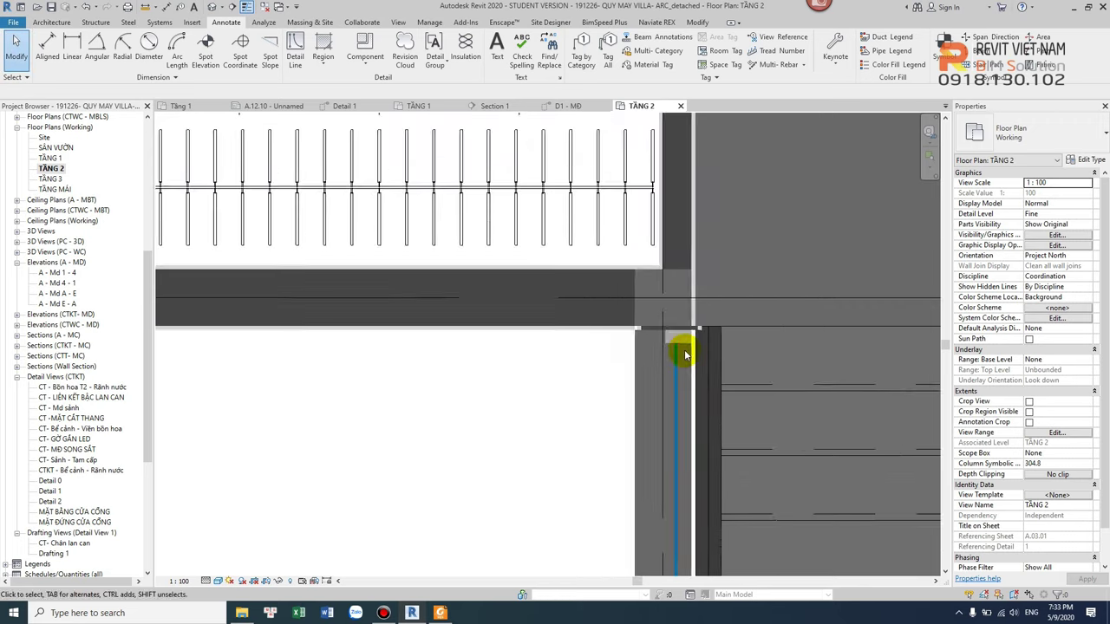
{"action": "left_click", "coordinate": [654, 362]}
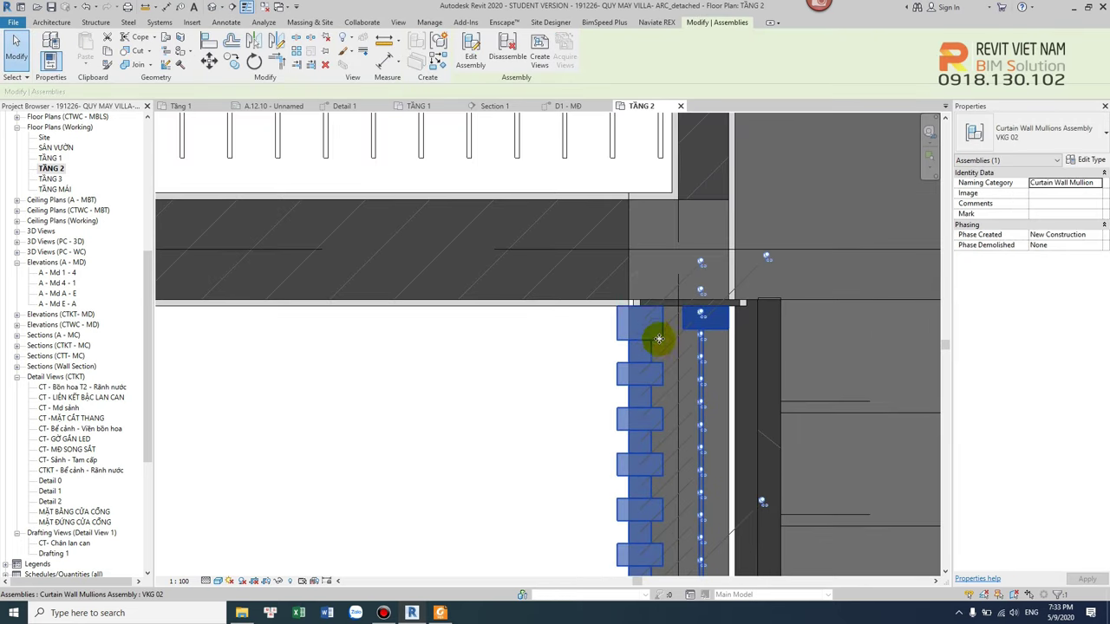
{"action": "key", "text": "Escape"}
{"action": "scroll", "coordinate": [633, 390], "scroll_direction": "down", "scroll_amount": 3}
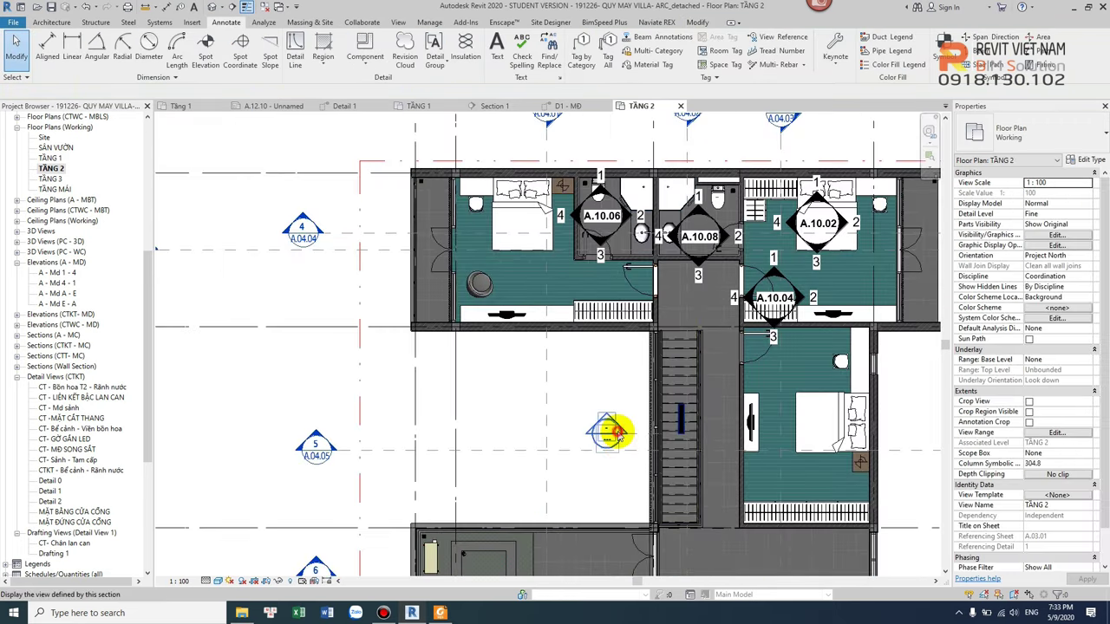
Step: Go through Section 1 to Detail 1 on sheet A.12.10 and select the W - Lam gỗ curtain wall
{"action": "double_click", "coordinate": [617, 429]}
{"action": "scroll", "coordinate": [565, 351], "scroll_direction": "up", "scroll_amount": 3}
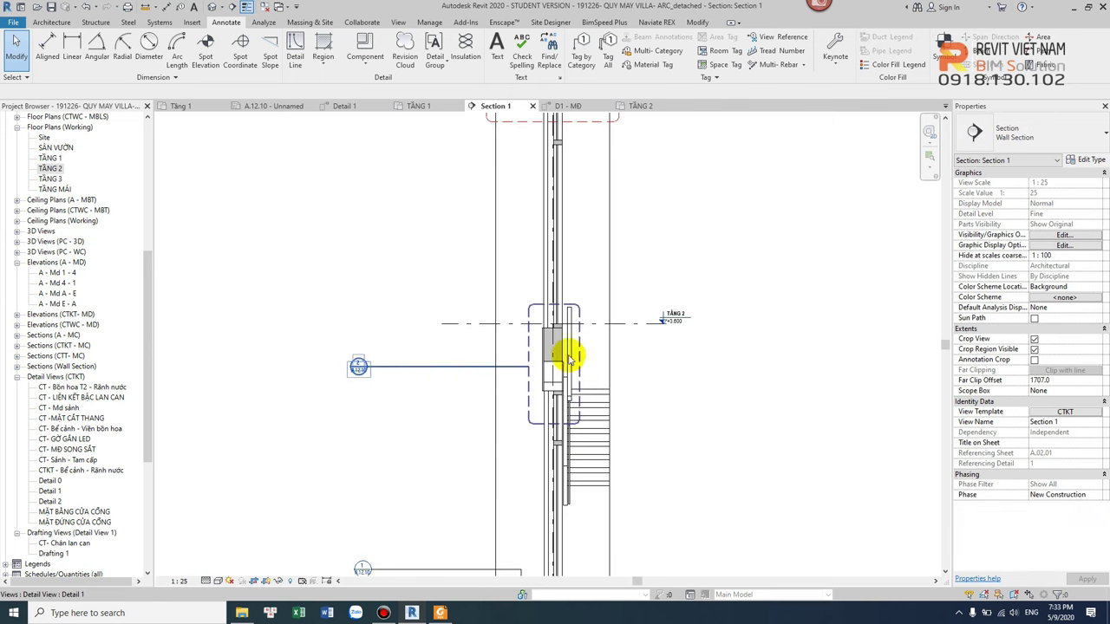
{"action": "double_click", "coordinate": [357, 370]}
{"action": "scroll", "coordinate": [622, 358], "scroll_direction": "up", "scroll_amount": 2}
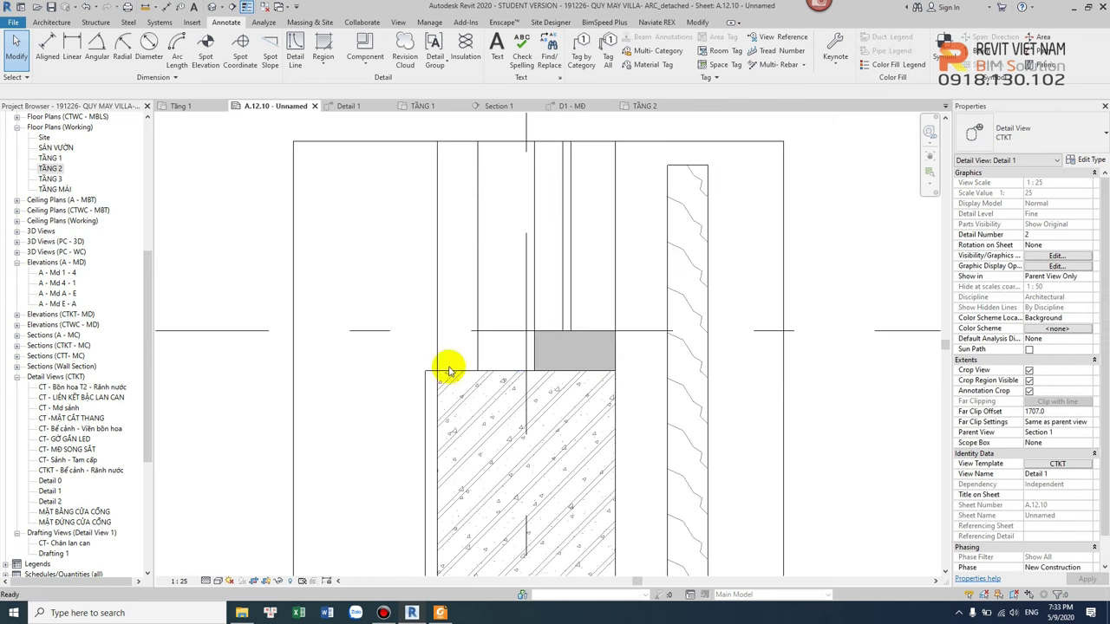
{"action": "left_click", "coordinate": [486, 368]}
{"action": "scroll", "coordinate": [488, 370], "scroll_direction": "up", "scroll_amount": 2}
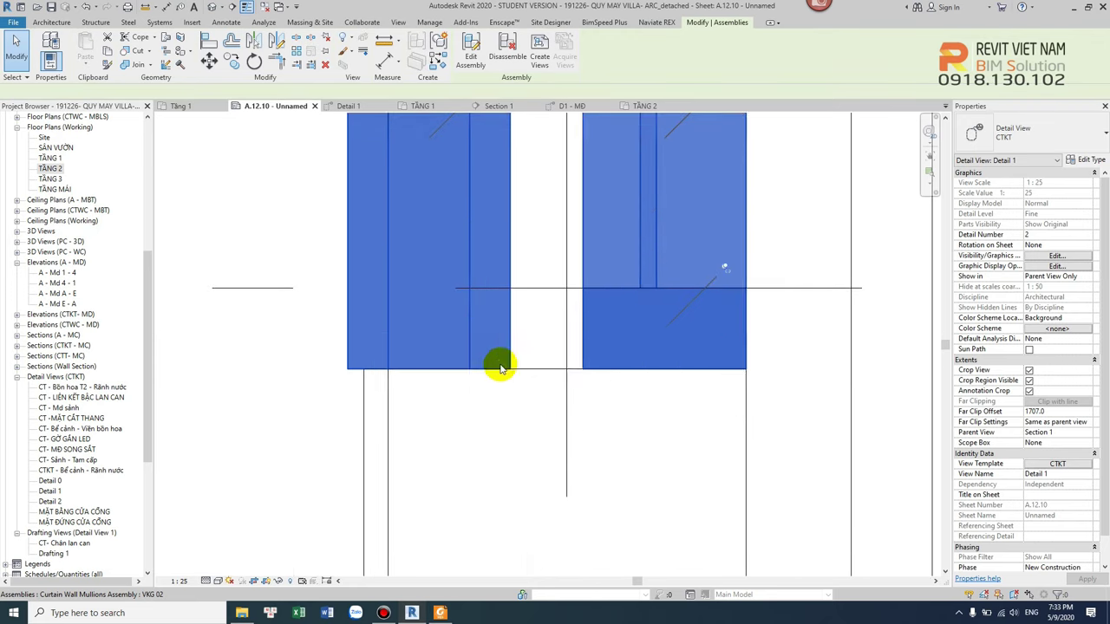
{"action": "left_click", "coordinate": [546, 371]}
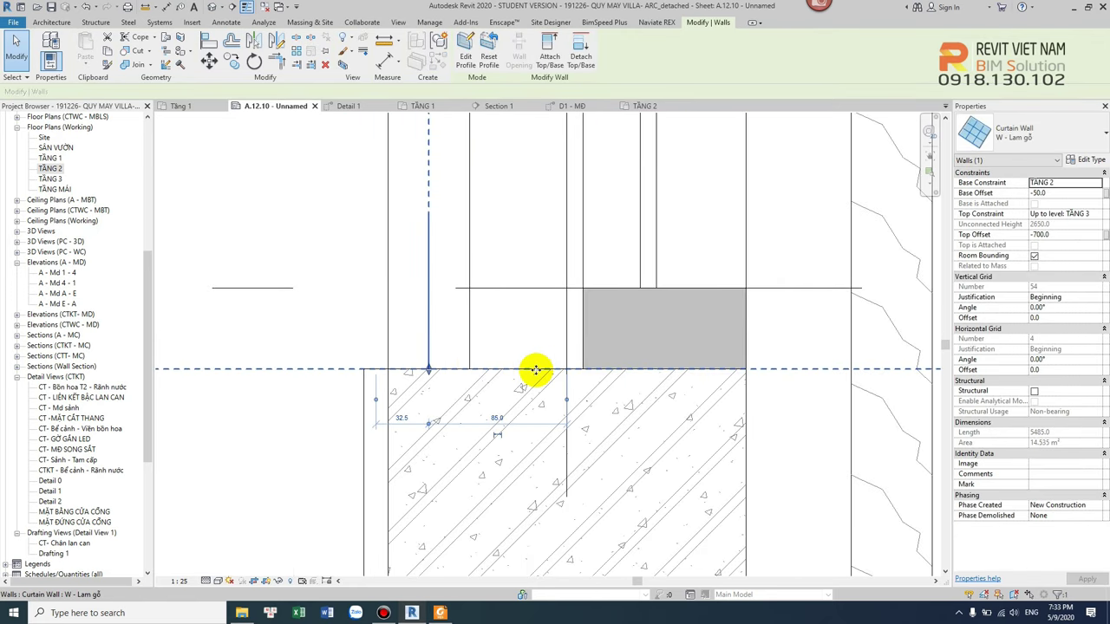
Step: Select the mullion assembly and W - Lam gỗ curtain wall, abandoning a delete and a move
{"action": "scroll", "coordinate": [535, 370], "scroll_direction": "down", "scroll_amount": 2}
{"action": "left_click", "coordinate": [551, 350]}
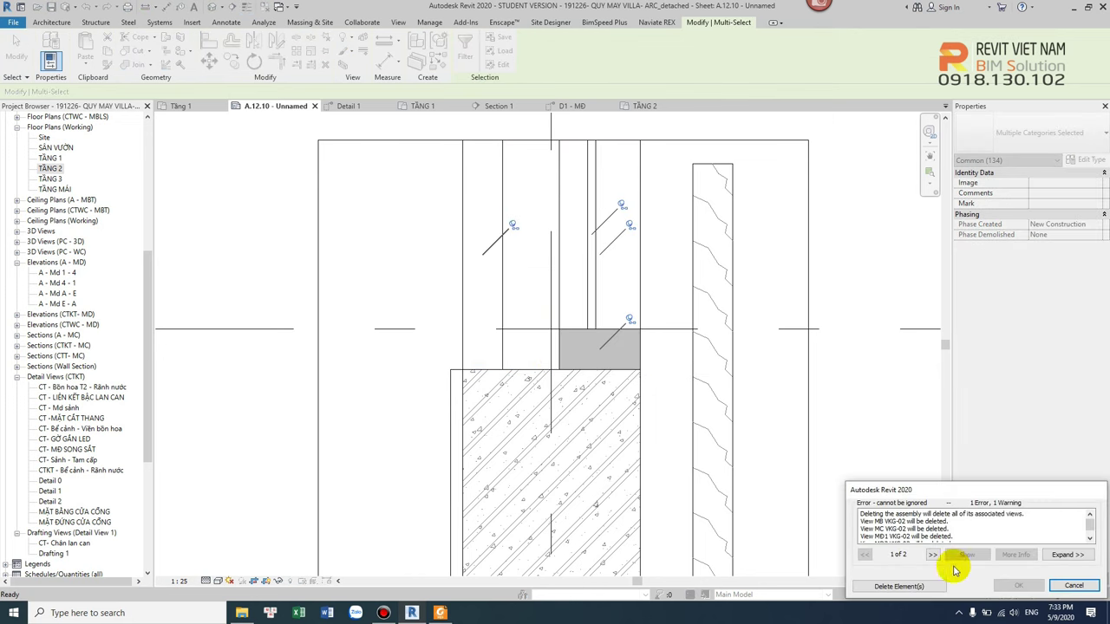
{"action": "left_click", "coordinate": [894, 586]}
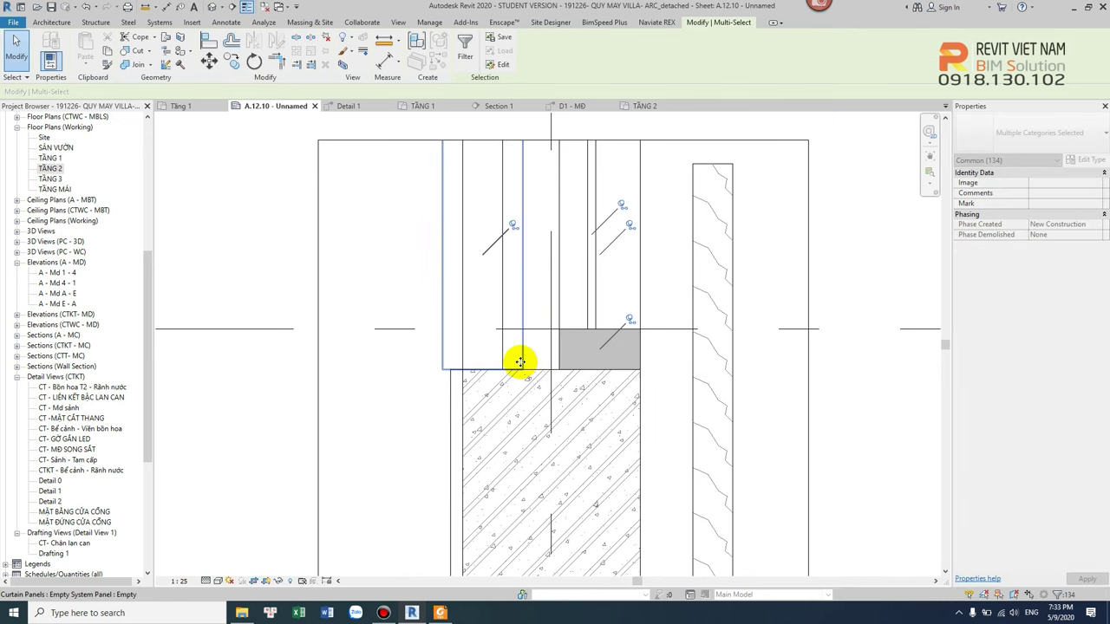
{"action": "left_click", "coordinate": [519, 361]}
{"action": "left_click", "coordinate": [495, 371]}
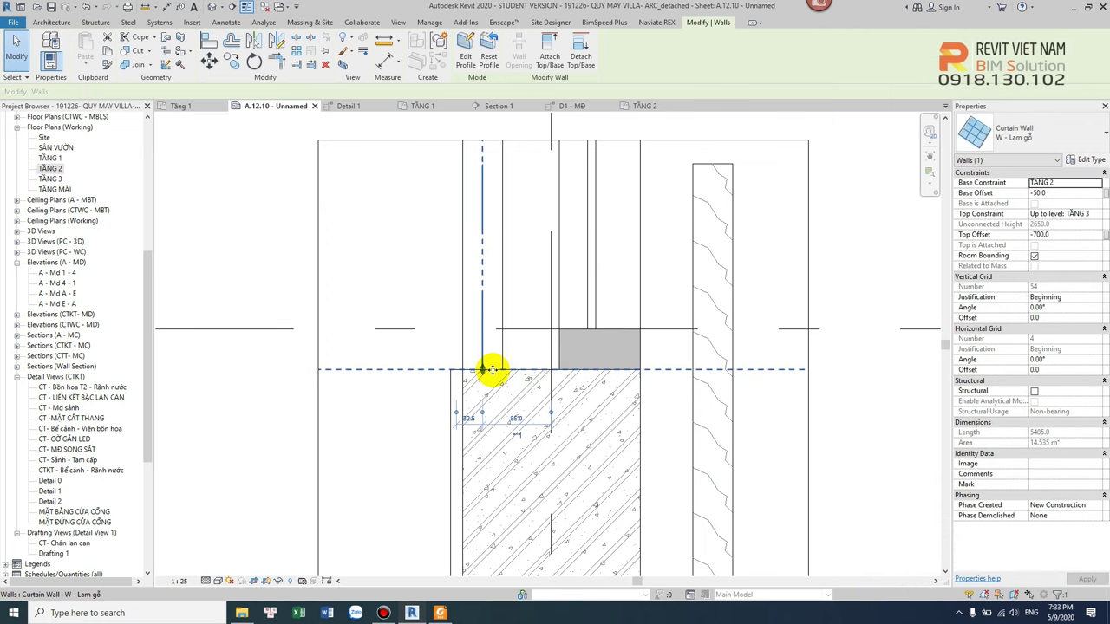
{"action": "key", "text": "m"}
{"action": "key", "text": "v"}
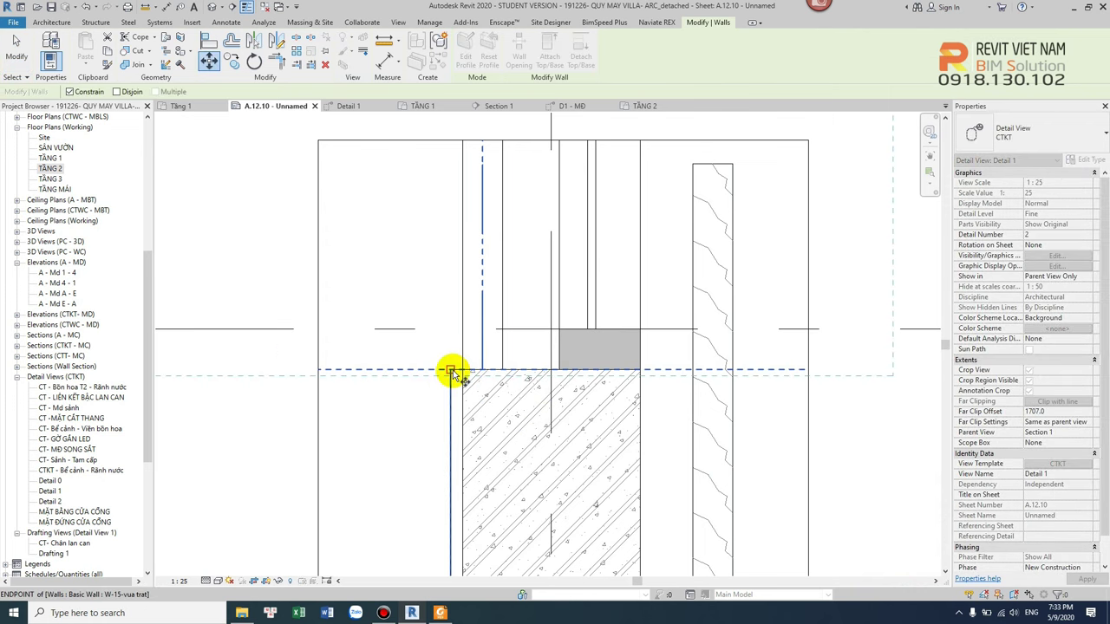
{"action": "scroll", "coordinate": [455, 373], "scroll_direction": "down", "scroll_amount": 4}
{"action": "scroll", "coordinate": [491, 451], "scroll_direction": "up", "scroll_amount": 3}
{"action": "key", "text": "Escape"}
{"action": "key", "text": "Escape"}
Step: Align the curtain wall to the Lam gỗ mullion line near level TẦNG 2
{"action": "scroll", "coordinate": [488, 454], "scroll_direction": "up", "scroll_amount": 3}
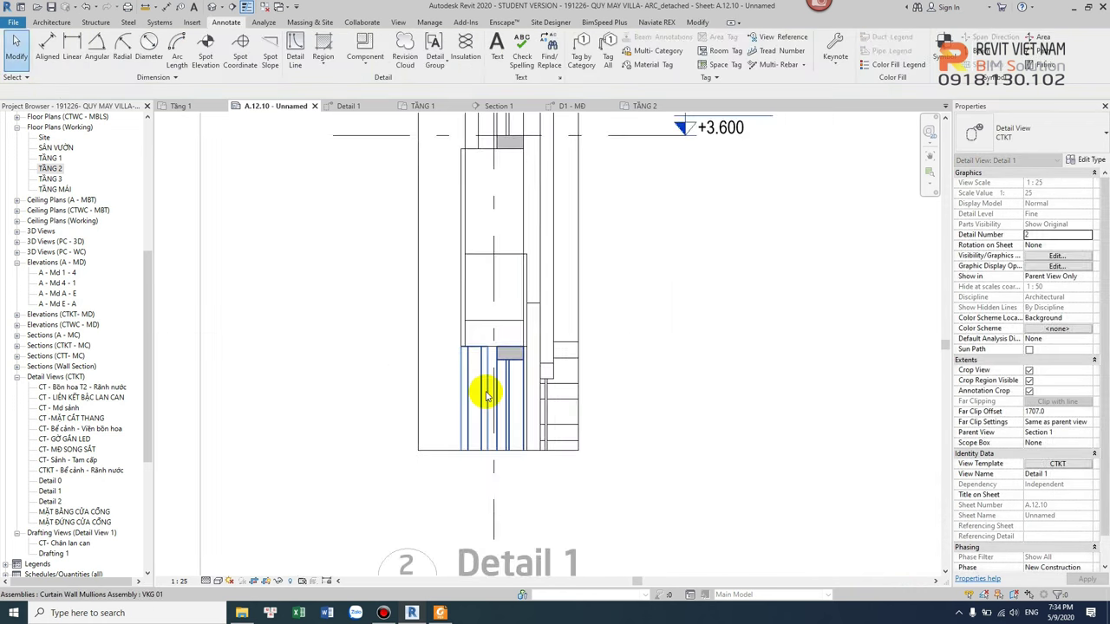
{"action": "left_click", "coordinate": [479, 362]}
{"action": "middle_click_drag", "start_coordinate": [471, 449], "coordinate": [490, 475]}
{"action": "left_click", "coordinate": [489, 458]}
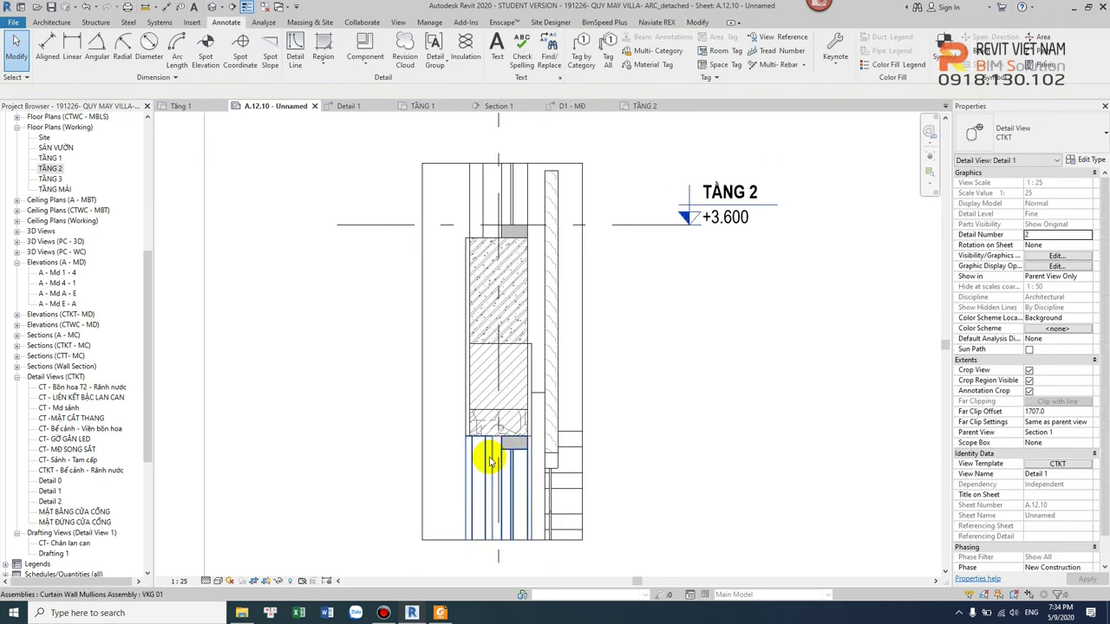
{"action": "key", "text": "a"}
{"action": "key", "text": "l"}
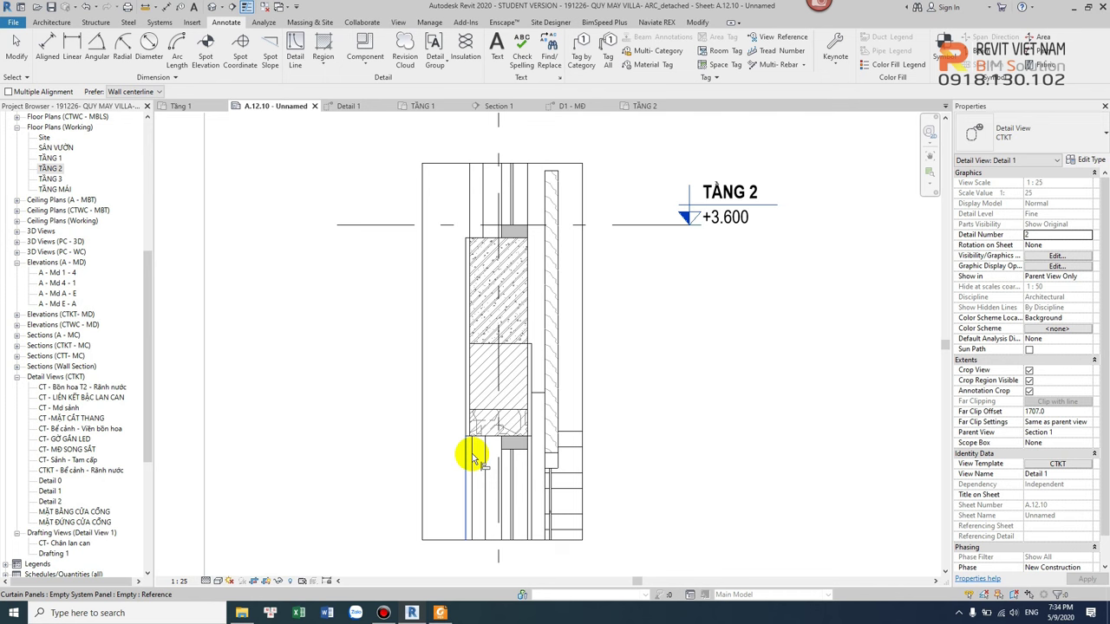
{"action": "left_click", "coordinate": [472, 456]}
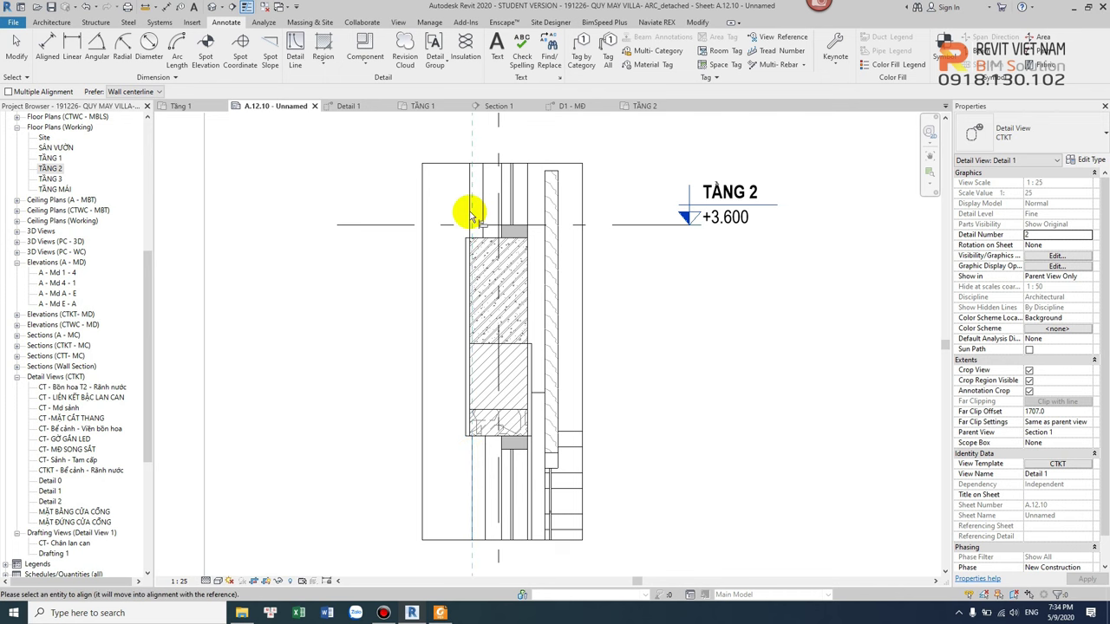
{"action": "key", "text": "Escape"}
{"action": "key", "text": "Escape"}
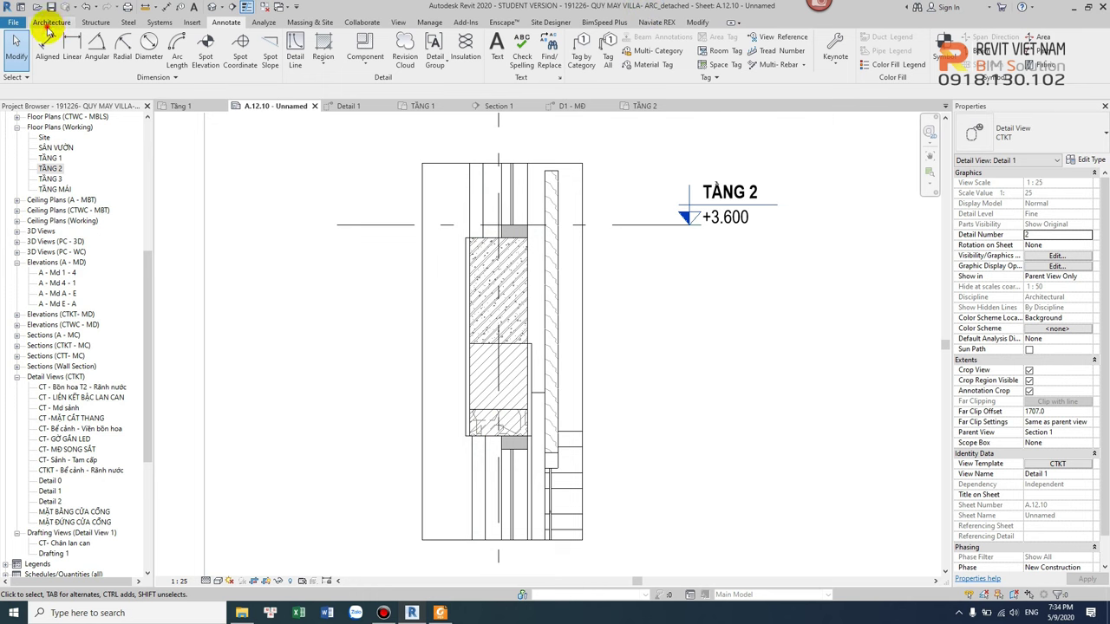
Step: Draw a vertical reference plane along the curtain wall beside the slab edge
{"action": "left_click", "coordinate": [49, 22]}
{"action": "left_click", "coordinate": [922, 55]}
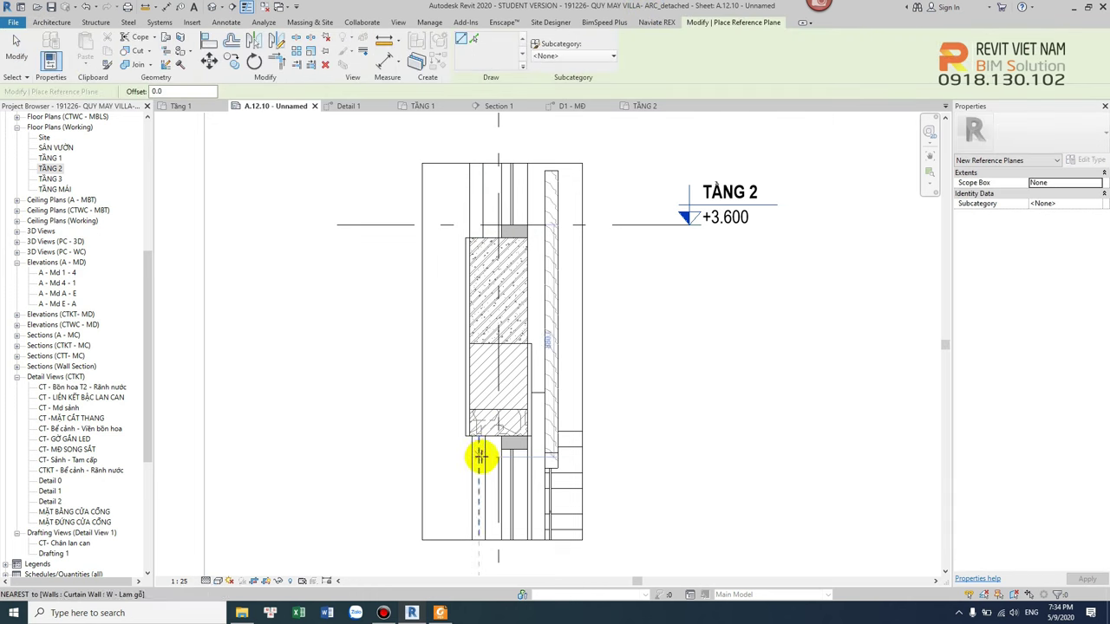
{"action": "left_click", "coordinate": [479, 457]}
{"action": "scroll", "coordinate": [486, 196], "scroll_direction": "up", "scroll_amount": 3}
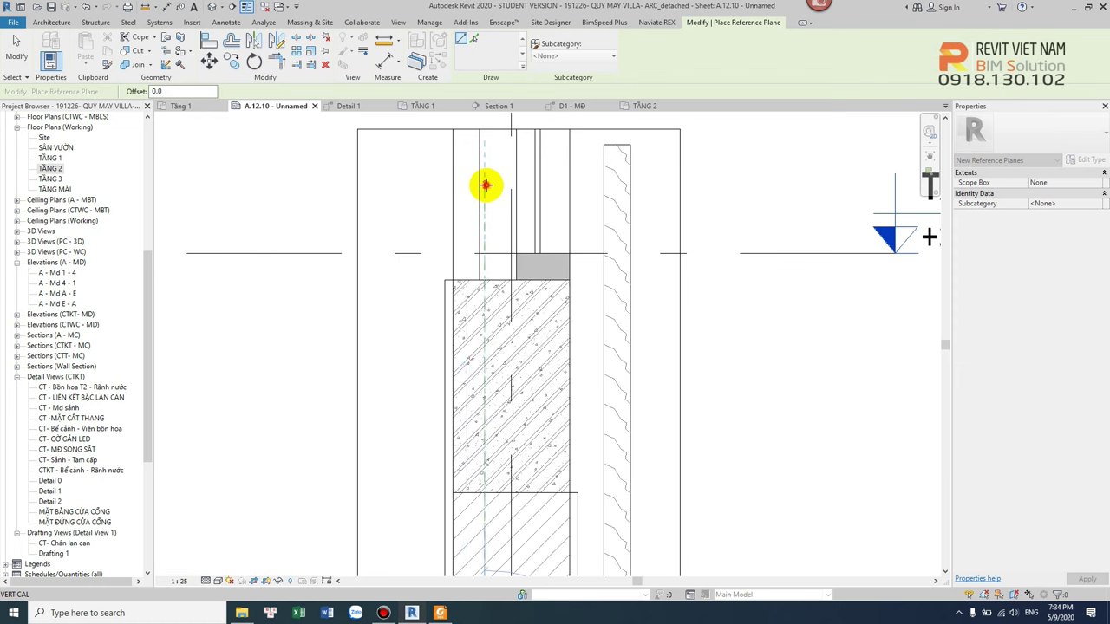
{"action": "scroll", "coordinate": [486, 185], "scroll_direction": "up", "scroll_amount": 2}
{"action": "key", "text": "Escape"}
{"action": "left_click", "coordinate": [478, 327]}
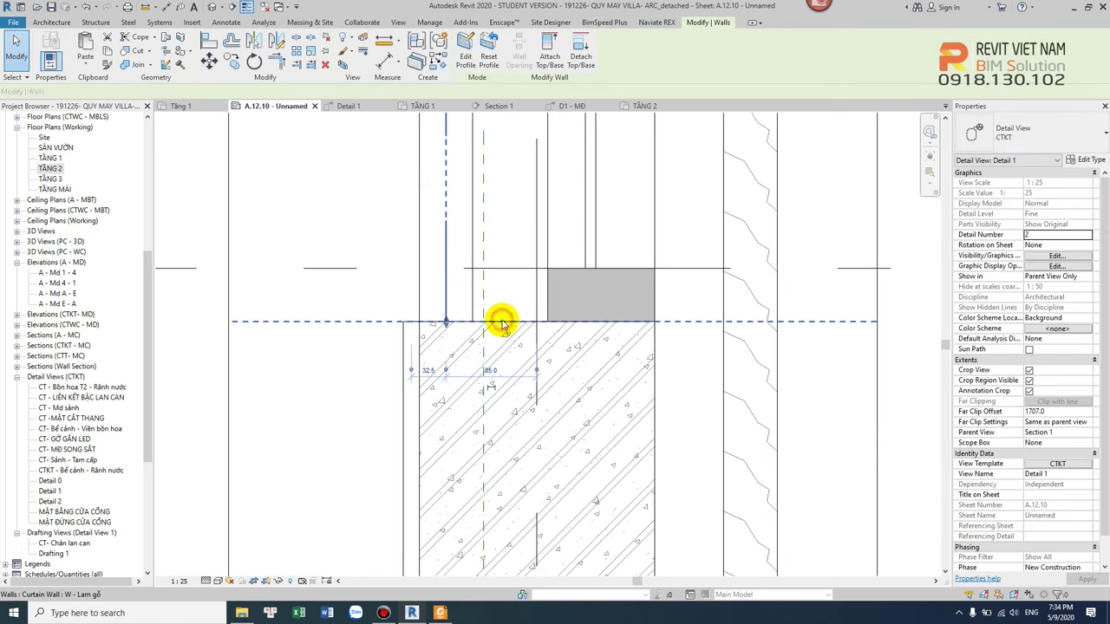
Step: Move the W - Lam gỗ curtain wall onto the reference plane, then try moving the VK wall
{"action": "key", "text": "v"}
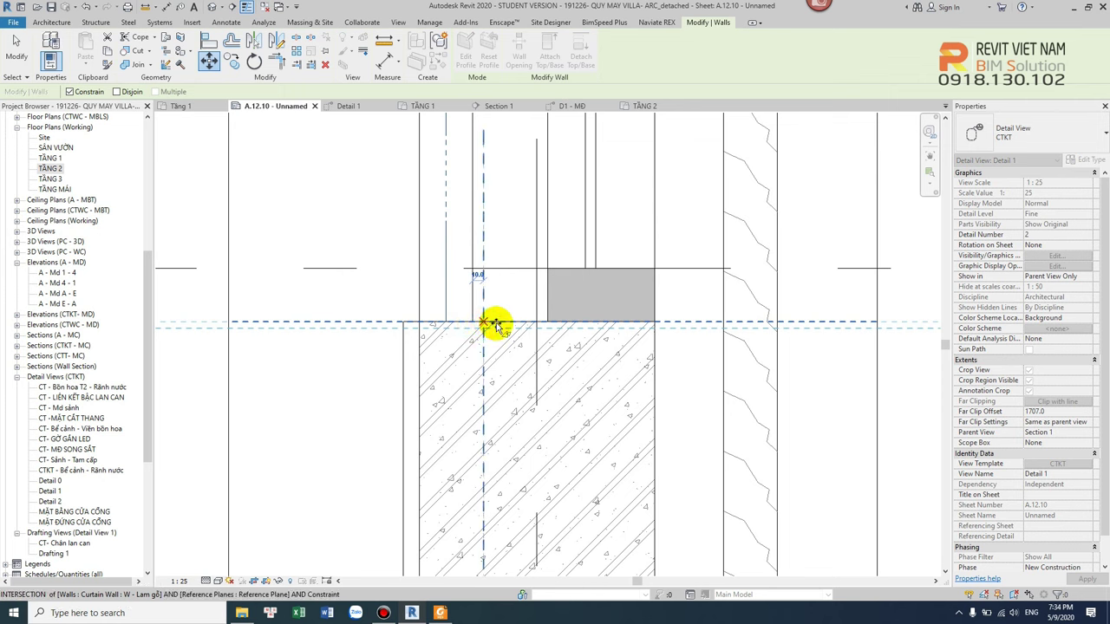
{"action": "left_click", "coordinate": [492, 325]}
{"action": "key", "text": "Escape"}
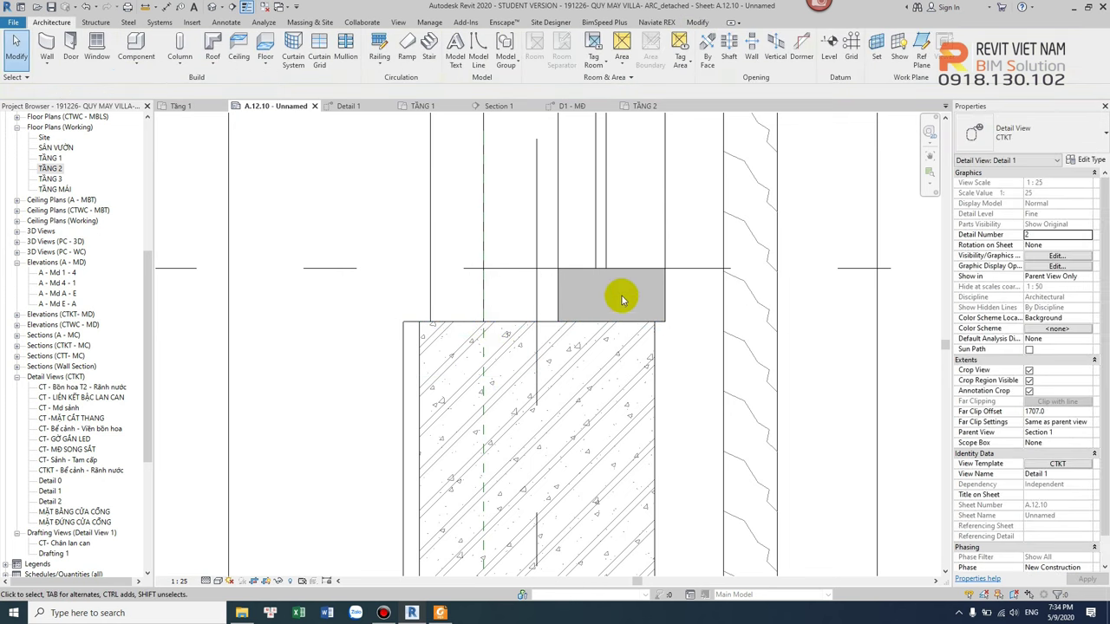
{"action": "left_click", "coordinate": [613, 311]}
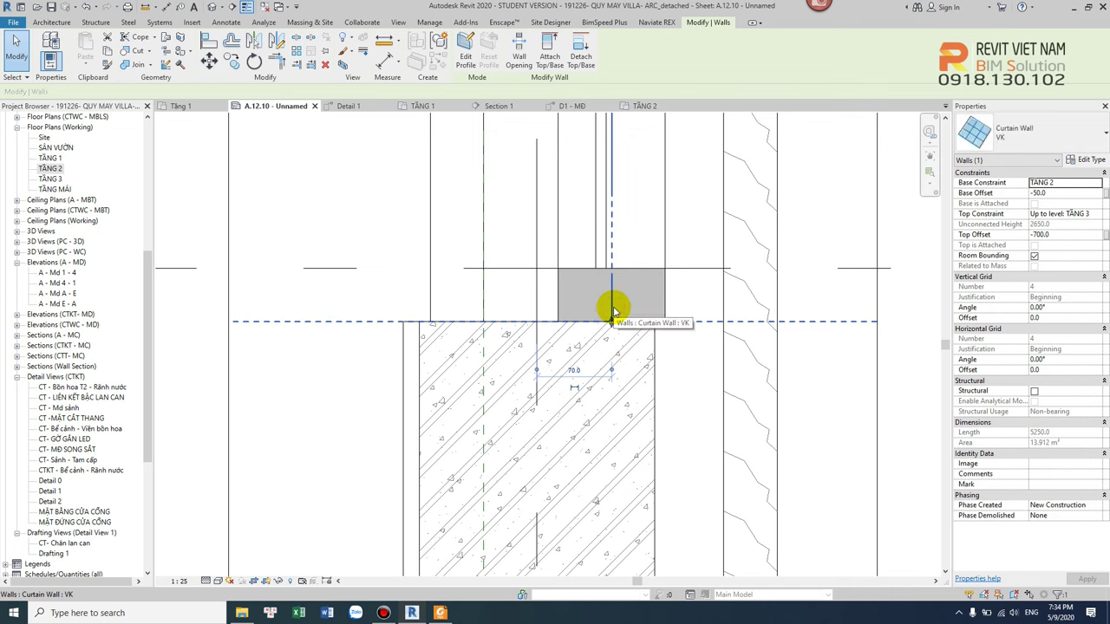
{"action": "key", "text": "v"}
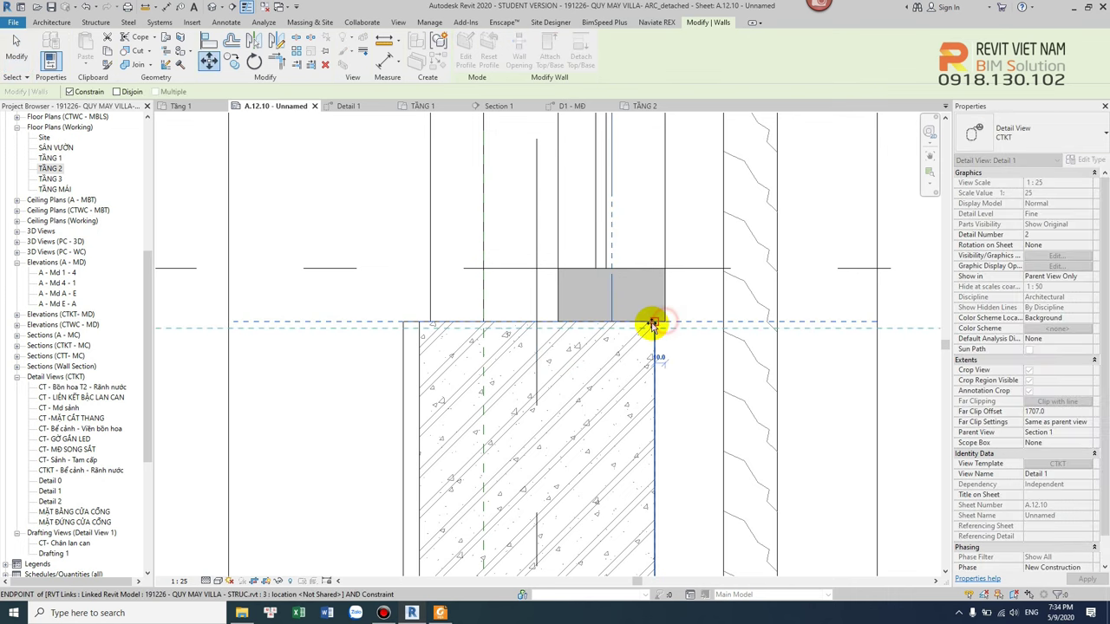
{"action": "key", "text": "Escape"}
{"action": "key", "text": "Escape"}
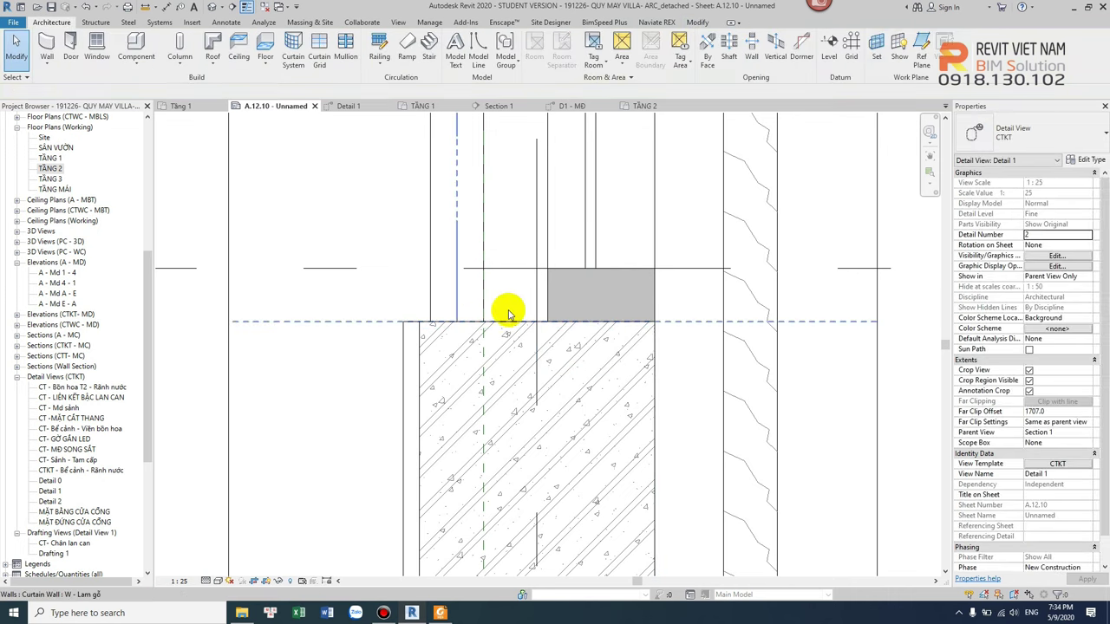
{"action": "scroll", "coordinate": [469, 321], "scroll_direction": "down", "scroll_amount": 3}
{"action": "scroll", "coordinate": [469, 320], "scroll_direction": "down", "scroll_amount": 3}
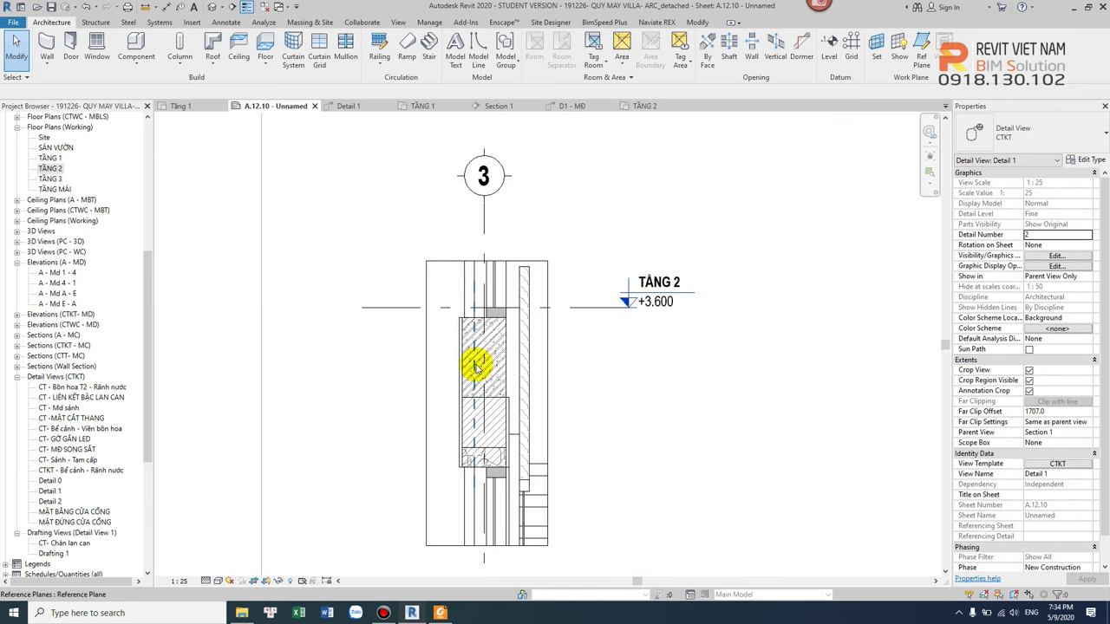
Step: Open sheet A.12.10 from the Project Browser
{"action": "left_click", "coordinate": [475, 422]}
{"action": "left_click_drag", "start_coordinate": [145, 355], "coordinate": [152, 475]}
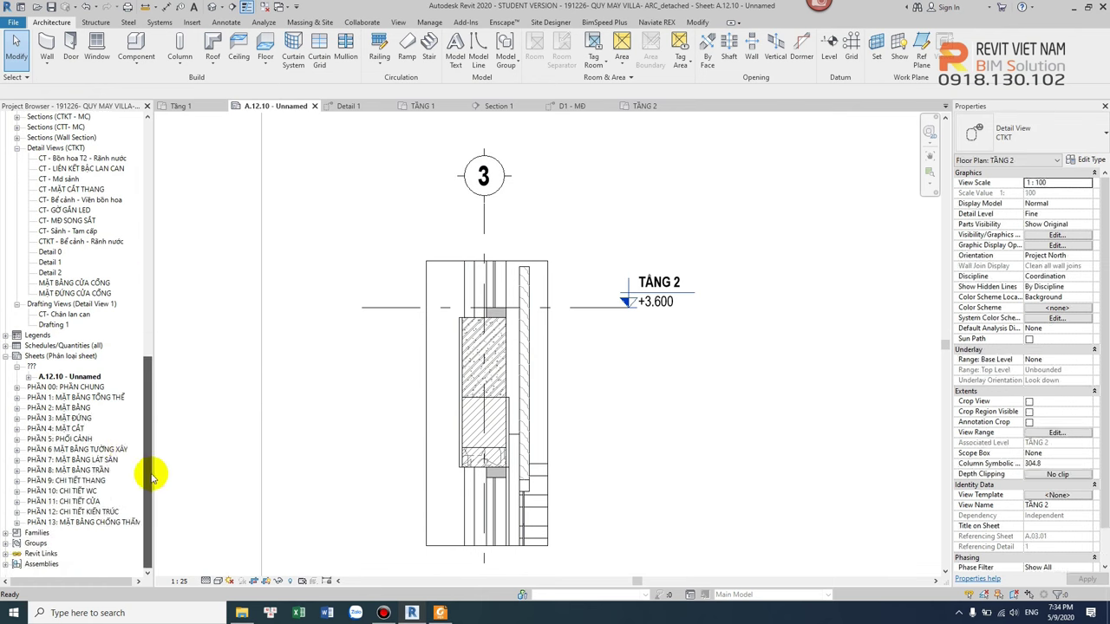
{"action": "double_click", "coordinate": [137, 377]}
{"action": "scroll", "coordinate": [578, 327], "scroll_direction": "down", "scroll_amount": 2}
{"action": "scroll", "coordinate": [569, 358], "scroll_direction": "up", "scroll_amount": 5}
Step: Activate the Detail 1 viewport and open its CTKT view template settings
{"action": "double_click", "coordinate": [634, 367]}
{"action": "scroll", "coordinate": [528, 248], "scroll_direction": "up", "scroll_amount": 1}
{"action": "scroll", "coordinate": [553, 256], "scroll_direction": "up", "scroll_amount": 3}
{"action": "scroll", "coordinate": [490, 400], "scroll_direction": "down", "scroll_amount": 2}
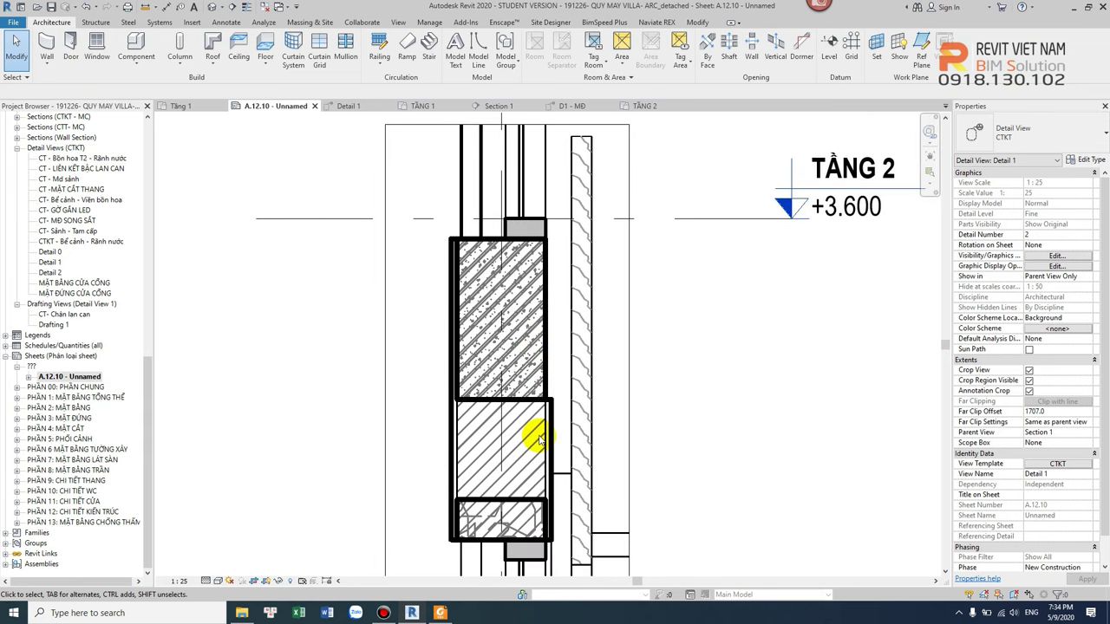
{"action": "left_click", "coordinate": [1058, 464]}
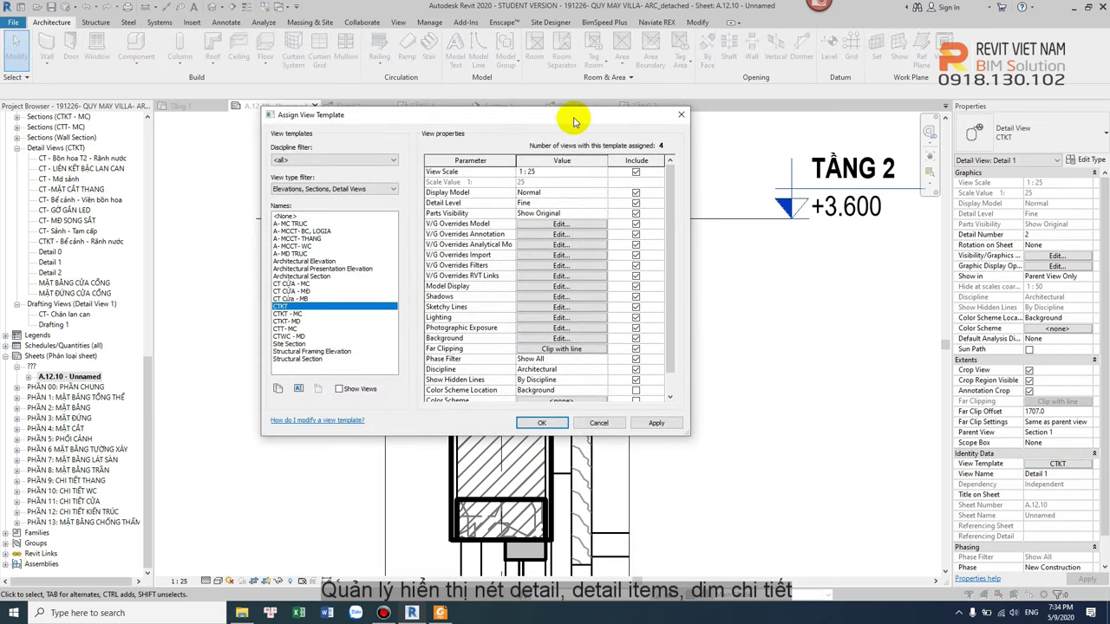
Step: Open the CTKT template's Model category overrides and expand the Walls category
{"action": "left_click_drag", "start_coordinate": [574, 121], "coordinate": [981, 154]}
{"action": "left_click", "coordinate": [966, 257]}
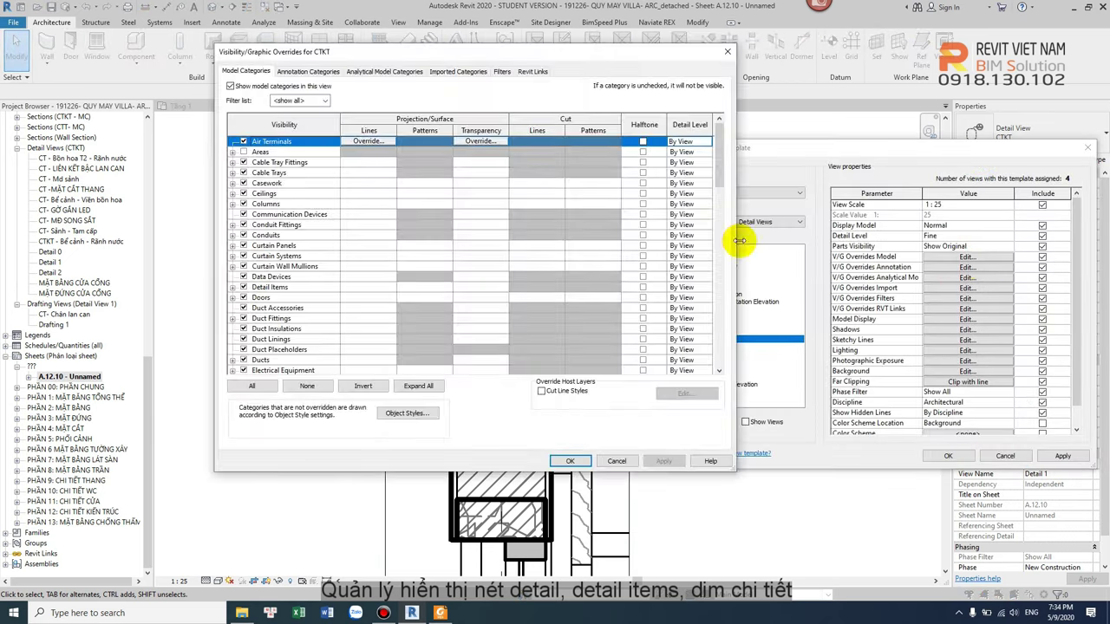
{"action": "left_click_drag", "start_coordinate": [630, 62], "coordinate": [984, 57]}
{"action": "scroll", "coordinate": [659, 217], "scroll_direction": "down", "scroll_amount": 3}
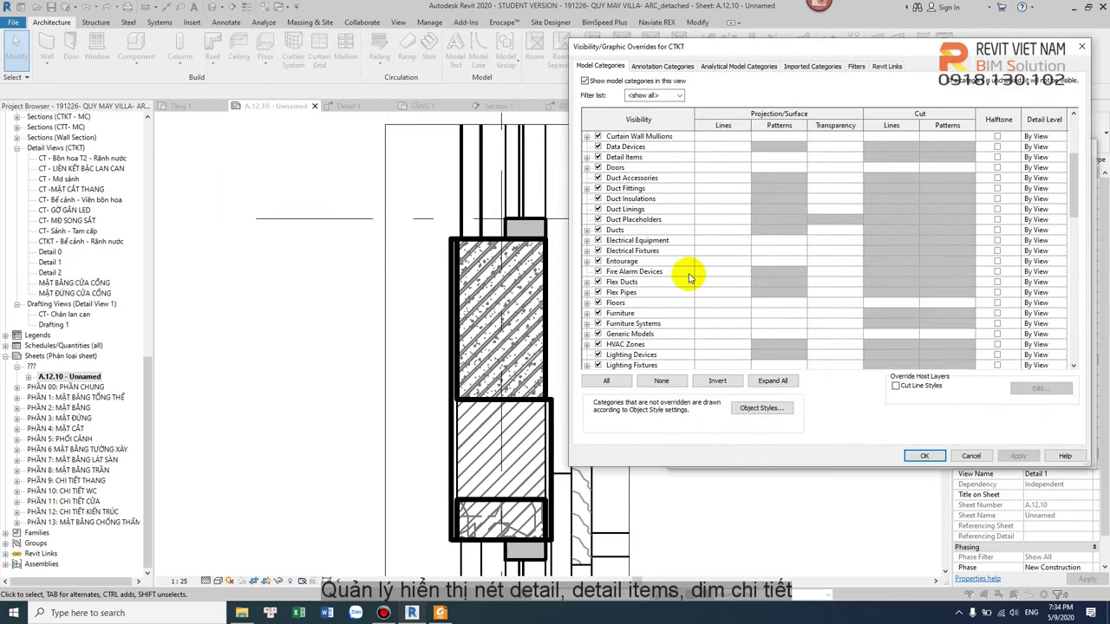
{"action": "scroll", "coordinate": [641, 303], "scroll_direction": "down", "scroll_amount": 2}
{"action": "scroll", "coordinate": [645, 326], "scroll_direction": "down", "scroll_amount": 3}
{"action": "scroll", "coordinate": [649, 327], "scroll_direction": "down", "scroll_amount": 4}
{"action": "scroll", "coordinate": [650, 327], "scroll_direction": "down", "scroll_amount": 4}
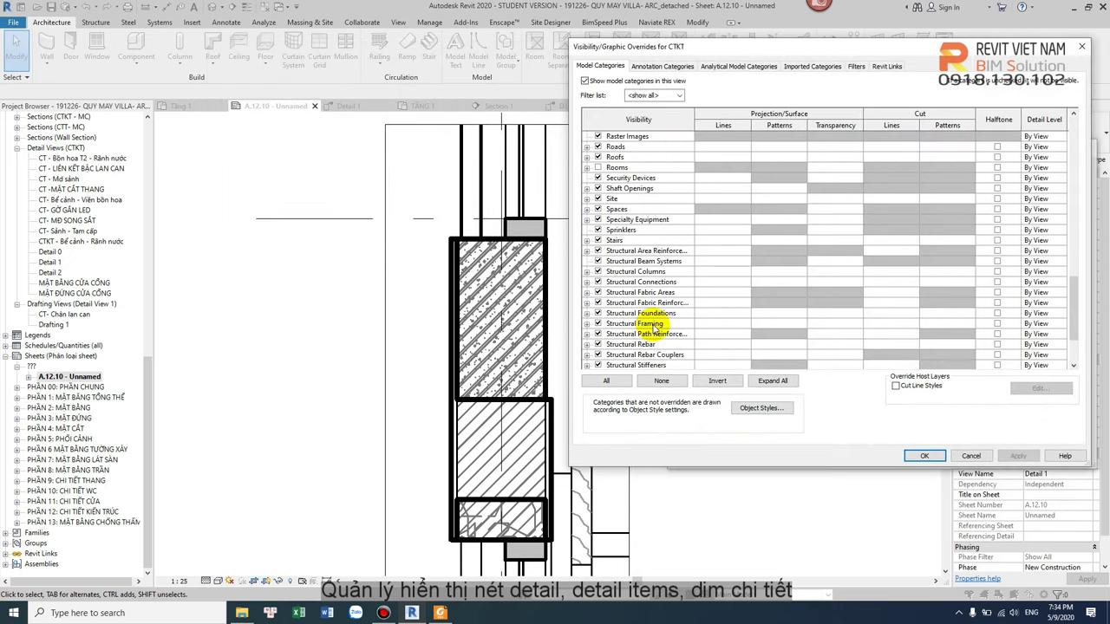
{"action": "scroll", "coordinate": [653, 327], "scroll_direction": "down", "scroll_amount": 3}
{"action": "left_click", "coordinate": [636, 335]}
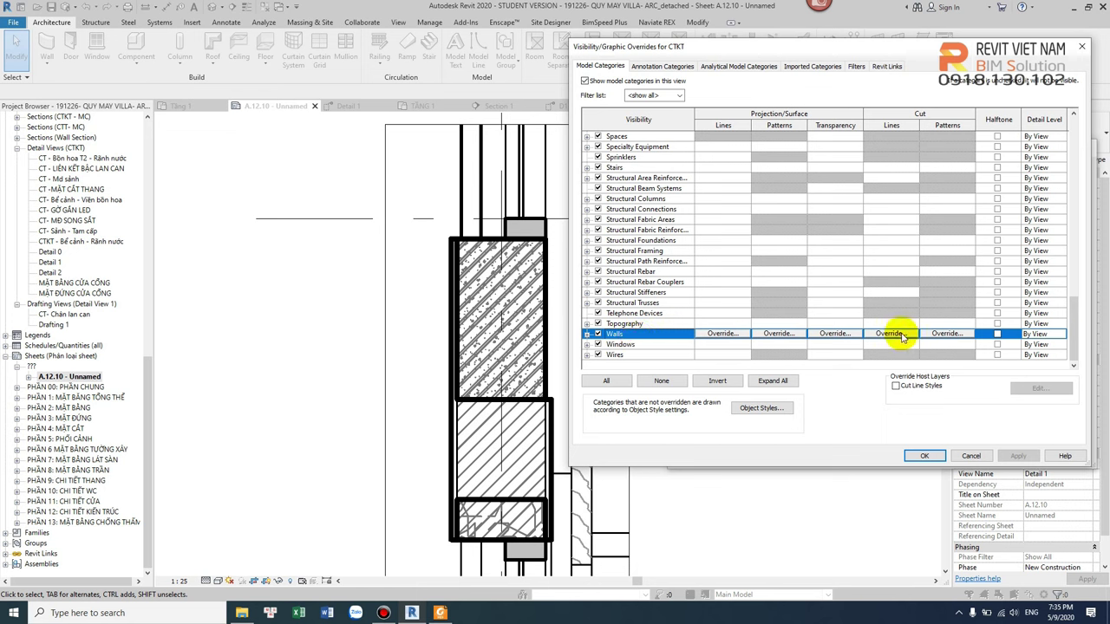
{"action": "left_click", "coordinate": [587, 335]}
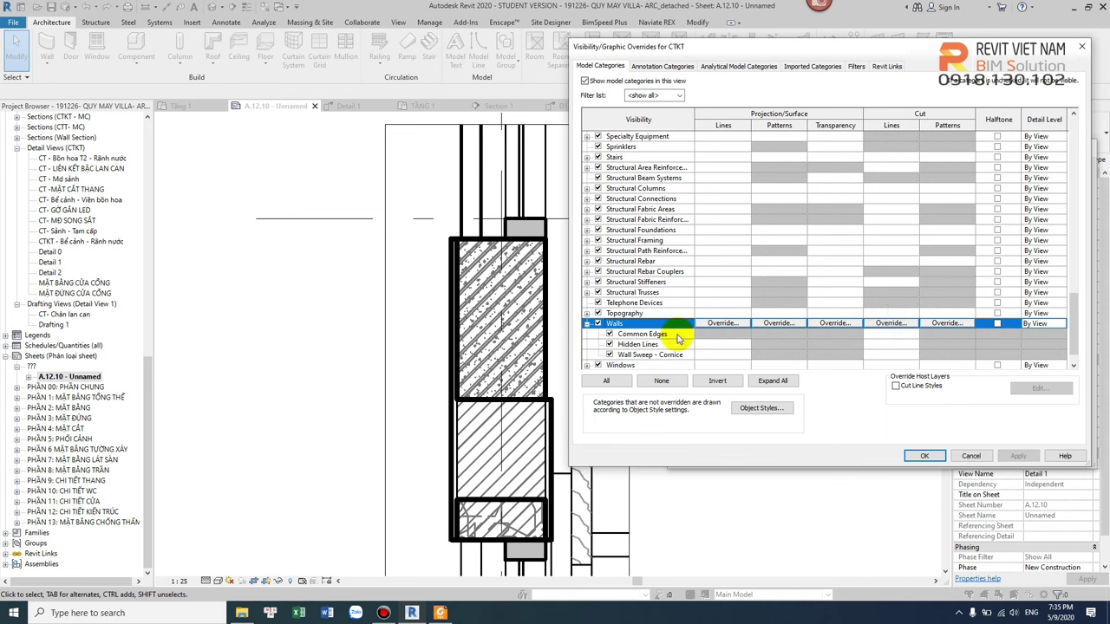
Step: Override Walls > Common Edges cut lines to line weight 4 and apply
{"action": "left_click", "coordinate": [648, 336]}
{"action": "left_click", "coordinate": [892, 335]}
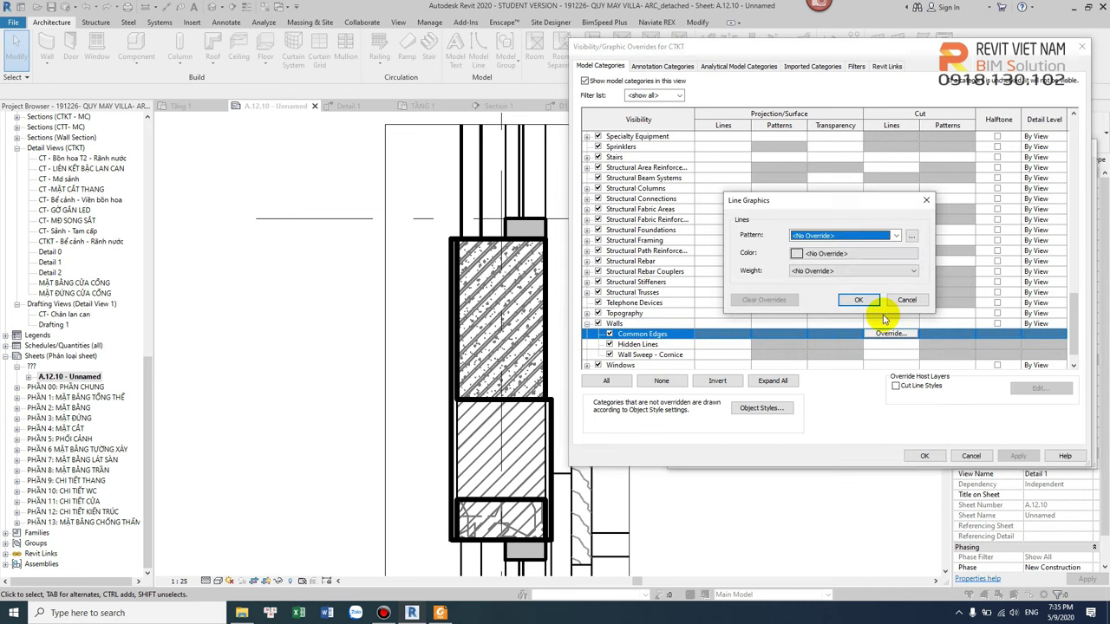
{"action": "left_click", "coordinate": [899, 255]}
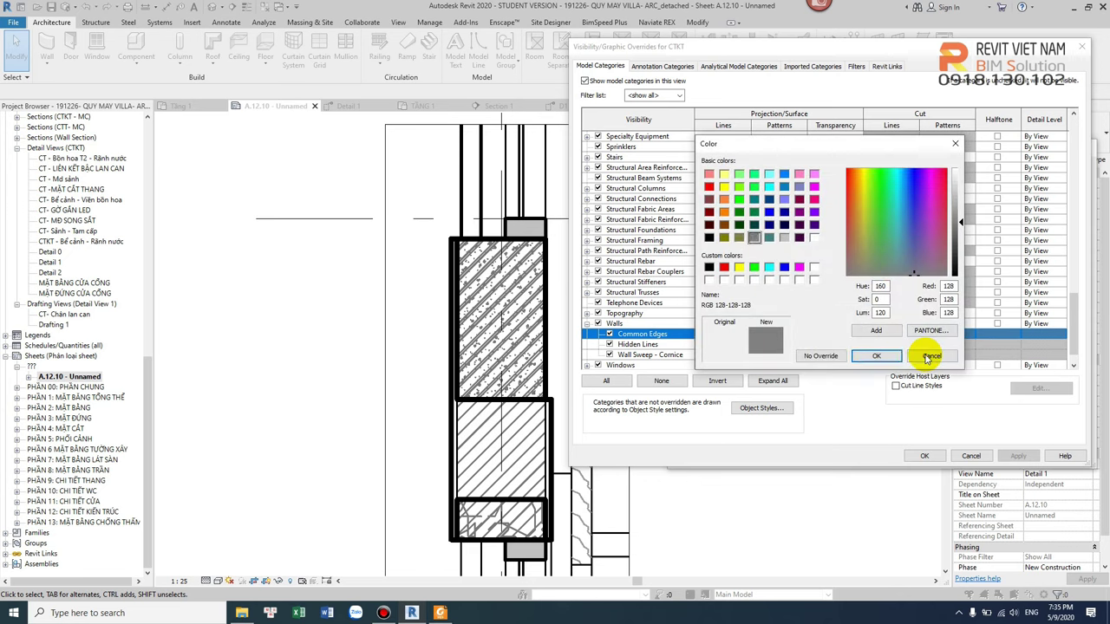
{"action": "left_click", "coordinate": [927, 355]}
{"action": "left_click", "coordinate": [875, 270]}
{"action": "left_click", "coordinate": [834, 319]}
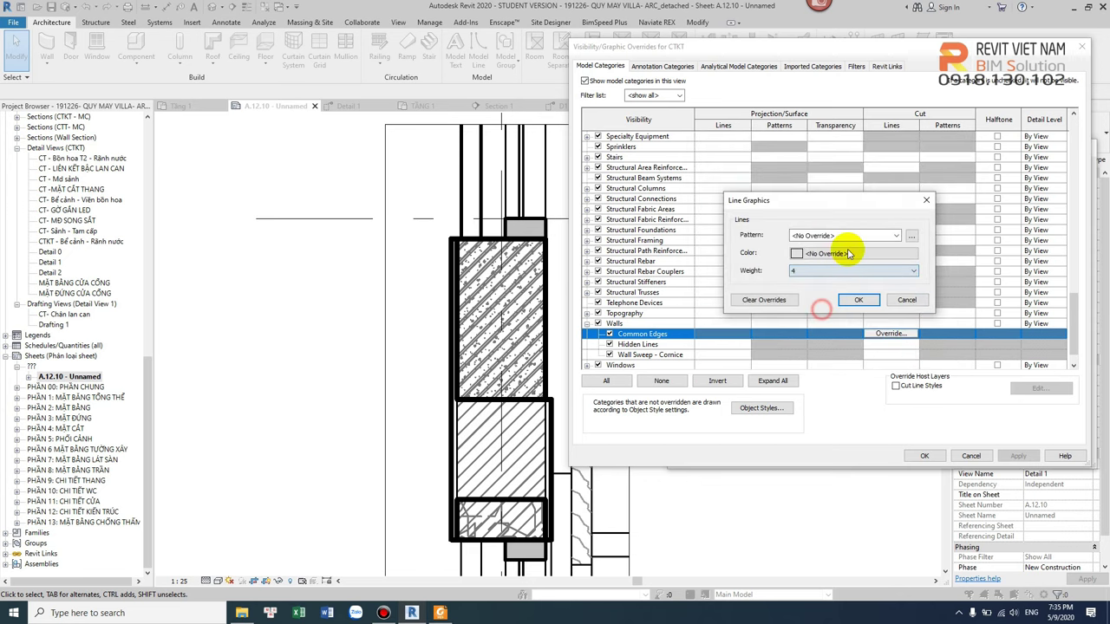
{"action": "left_click", "coordinate": [876, 234]}
{"action": "left_click", "coordinate": [867, 244]}
{"action": "left_click", "coordinate": [858, 299]}
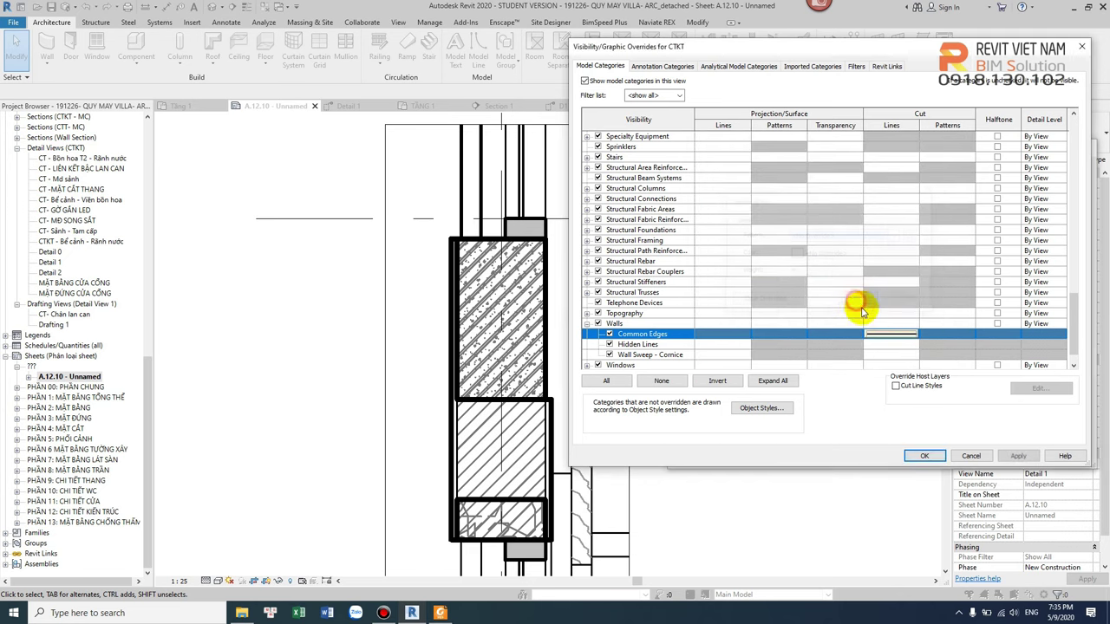
{"action": "left_click", "coordinate": [1032, 456]}
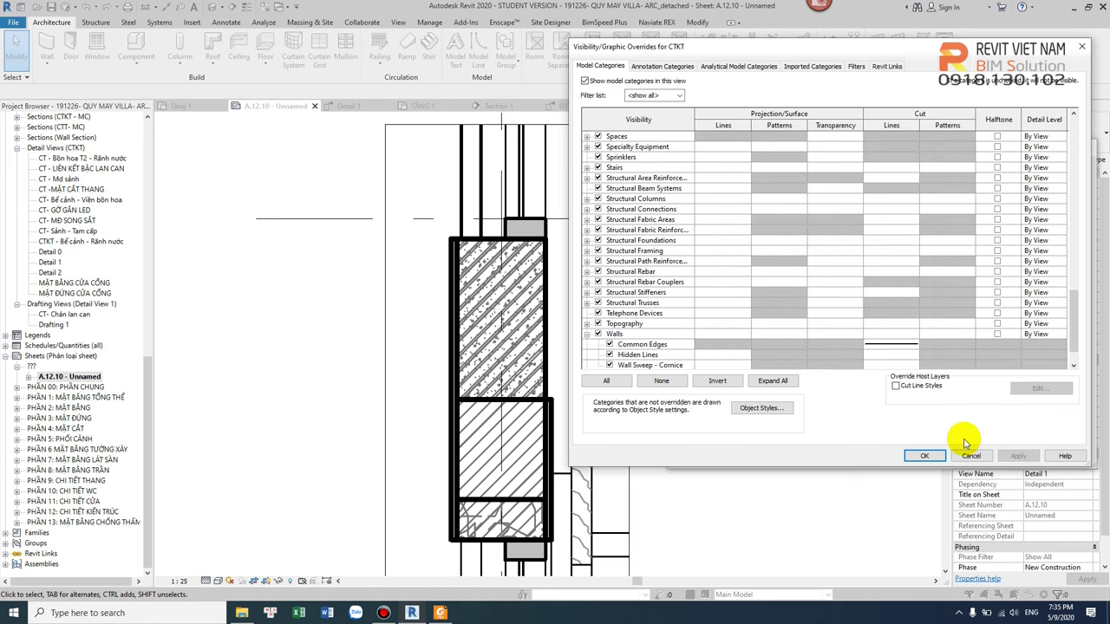
Step: Override Walls cut lines to line weight 1, then apply and close both dialogs
{"action": "left_click", "coordinate": [890, 334]}
{"action": "left_click", "coordinate": [891, 334]}
{"action": "left_click", "coordinate": [893, 272]}
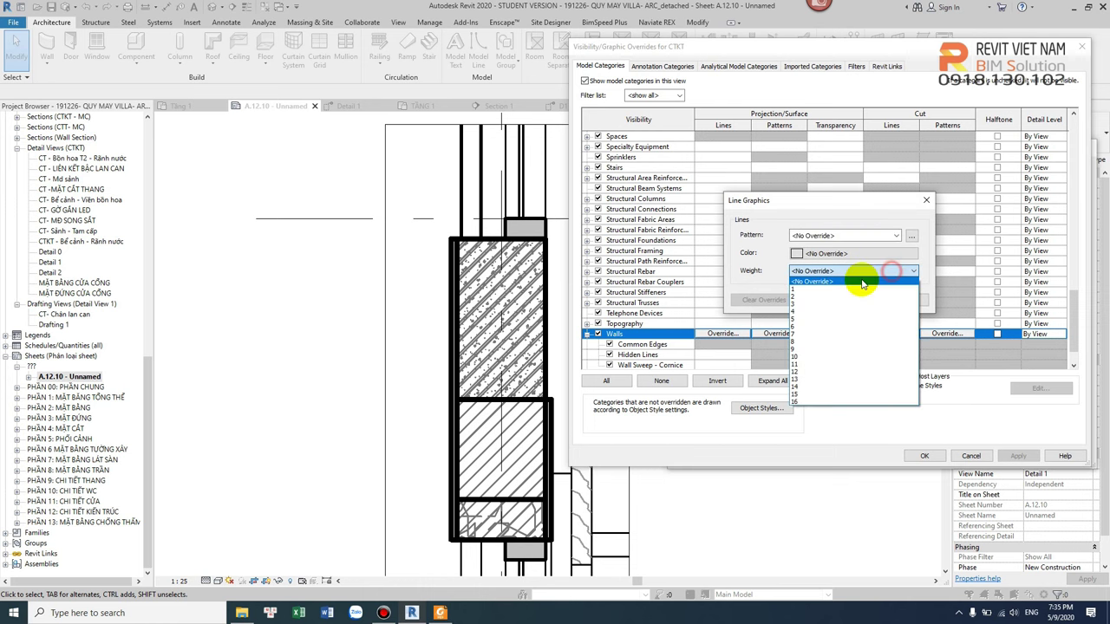
{"action": "left_click", "coordinate": [830, 292]}
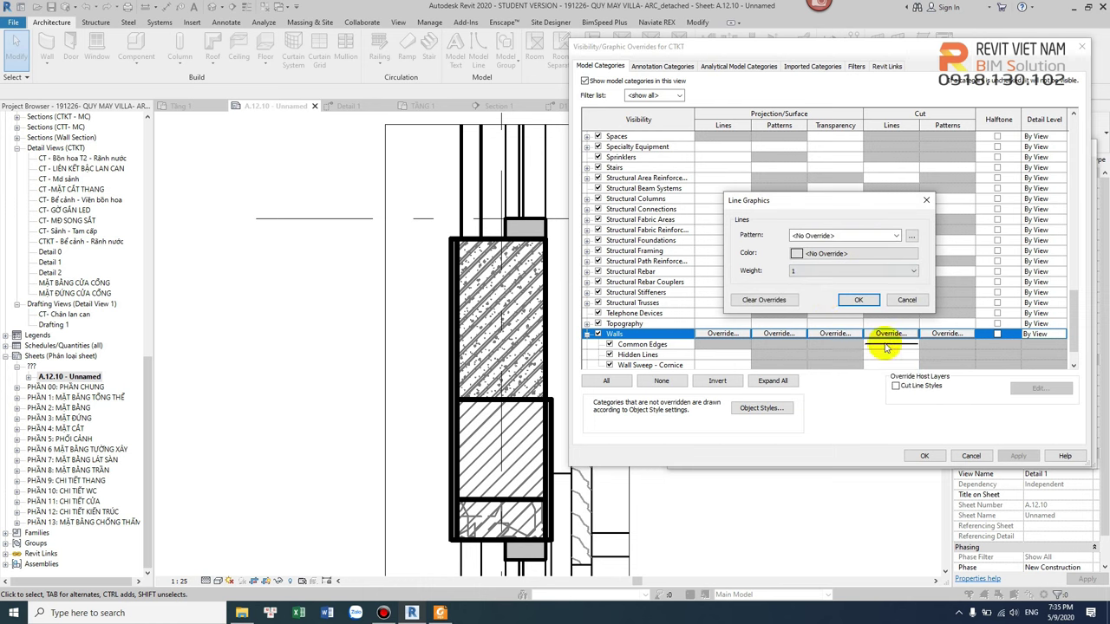
{"action": "left_click", "coordinate": [858, 301]}
{"action": "left_click", "coordinate": [1020, 454]}
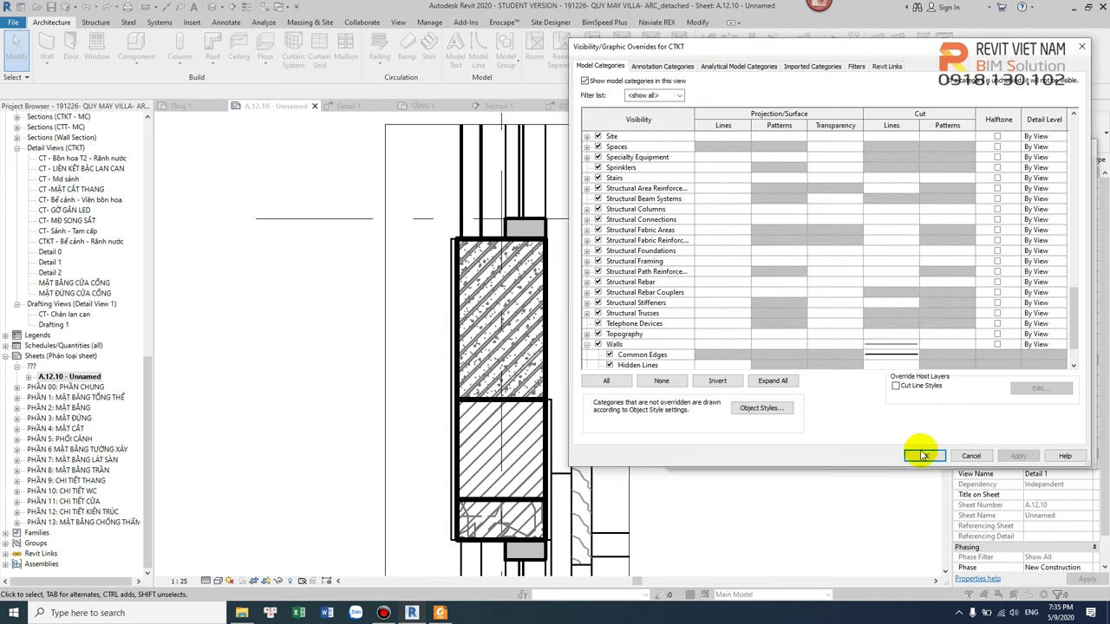
{"action": "left_click", "coordinate": [924, 455]}
{"action": "left_click", "coordinate": [948, 455]}
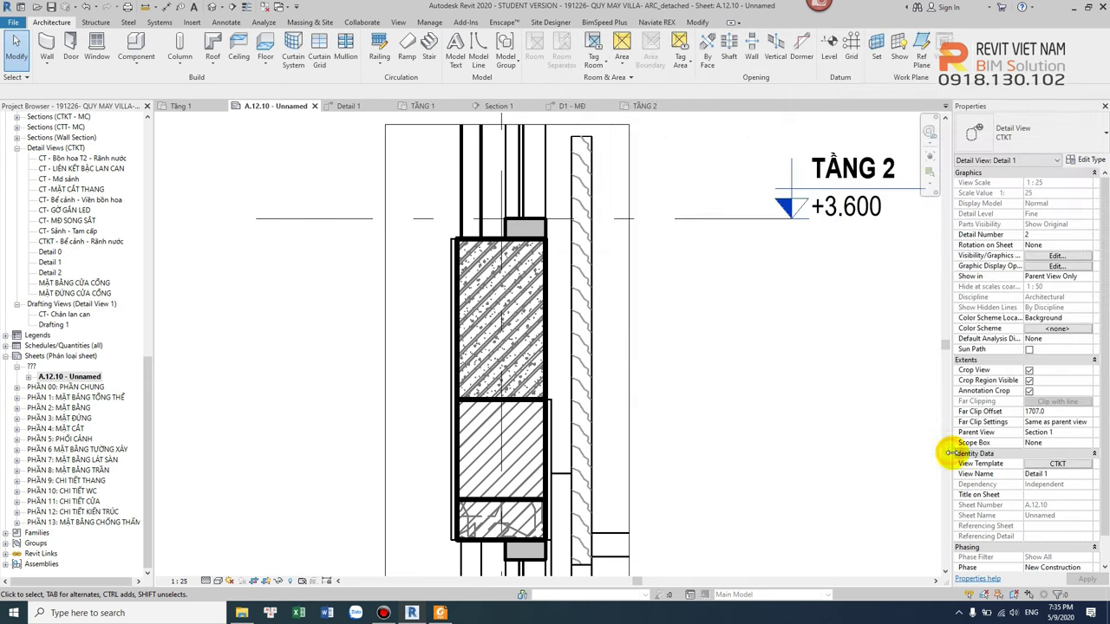
Step: Zoom to the lower wall and slab, checking the linked model and wall selections
{"action": "scroll", "coordinate": [416, 230], "scroll_direction": "up", "scroll_amount": 3}
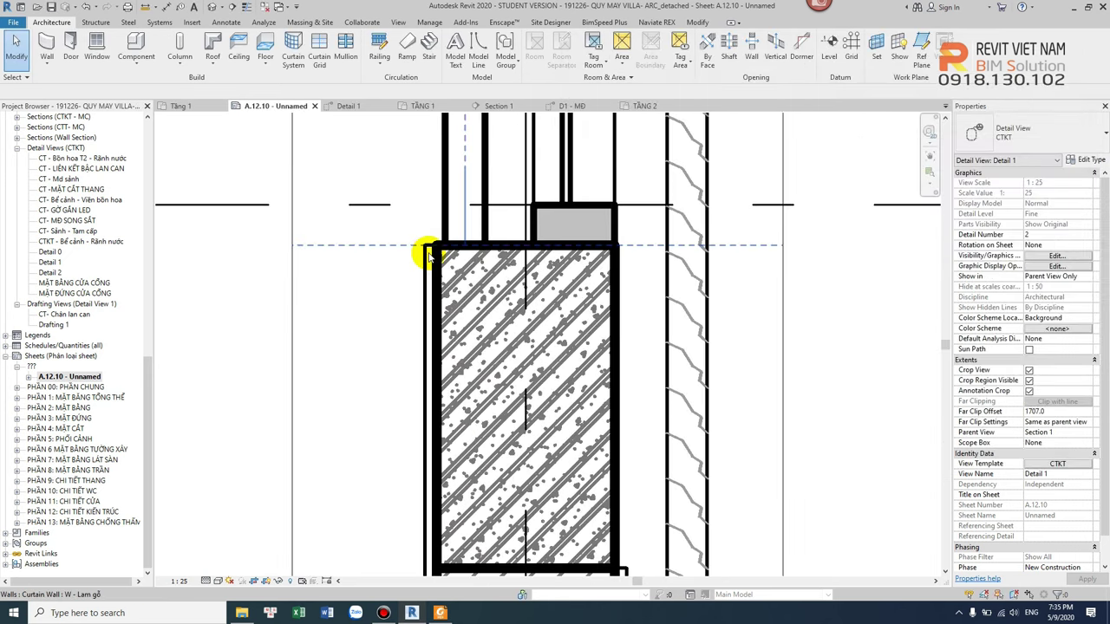
{"action": "scroll", "coordinate": [424, 254], "scroll_direction": "down", "scroll_amount": 2}
{"action": "middle_click_drag", "start_coordinate": [502, 352], "coordinate": [426, 342]}
{"action": "scroll", "coordinate": [426, 341], "scroll_direction": "up", "scroll_amount": 1}
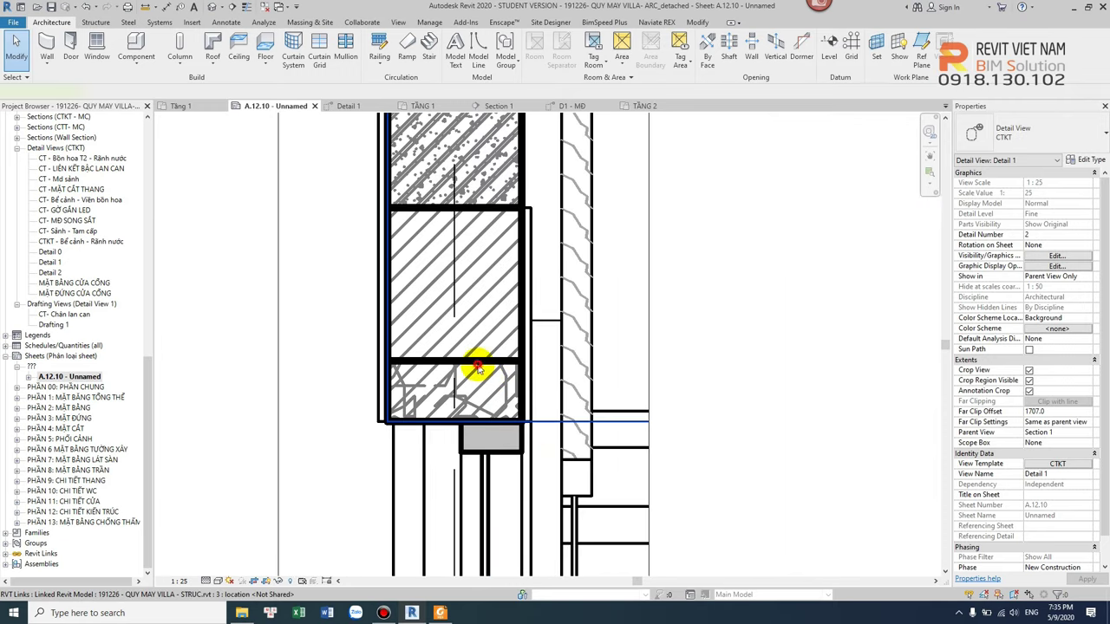
{"action": "left_click", "coordinate": [477, 368]}
{"action": "left_click", "coordinate": [733, 373]}
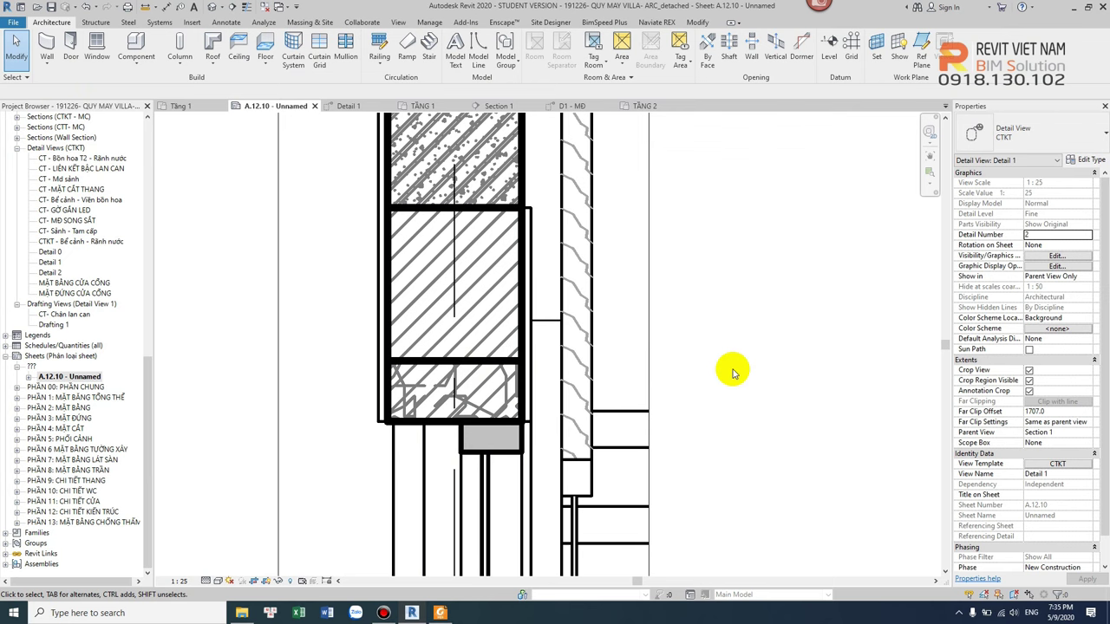
{"action": "left_click", "coordinate": [511, 312]}
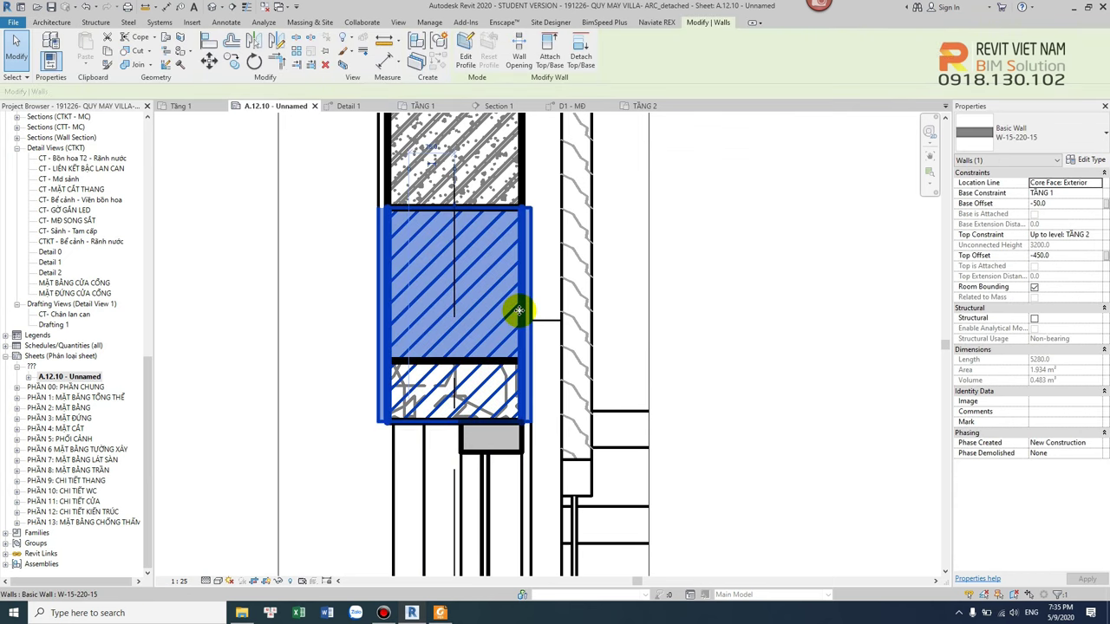
{"action": "left_click", "coordinate": [669, 322]}
{"action": "scroll", "coordinate": [532, 372], "scroll_direction": "up", "scroll_amount": 3}
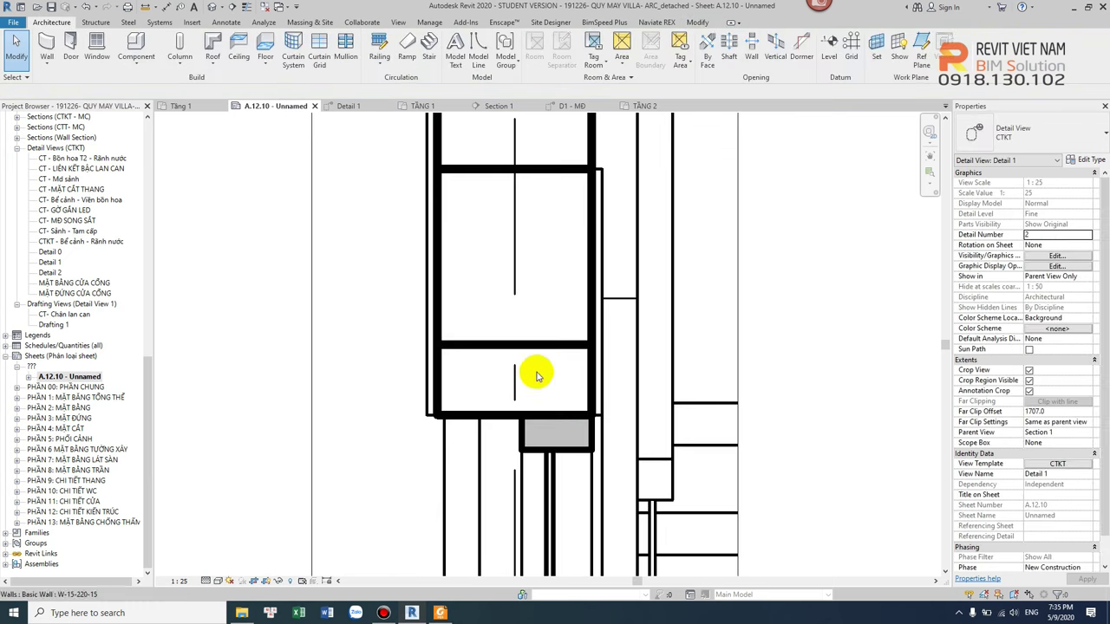
{"action": "left_click", "coordinate": [590, 316]}
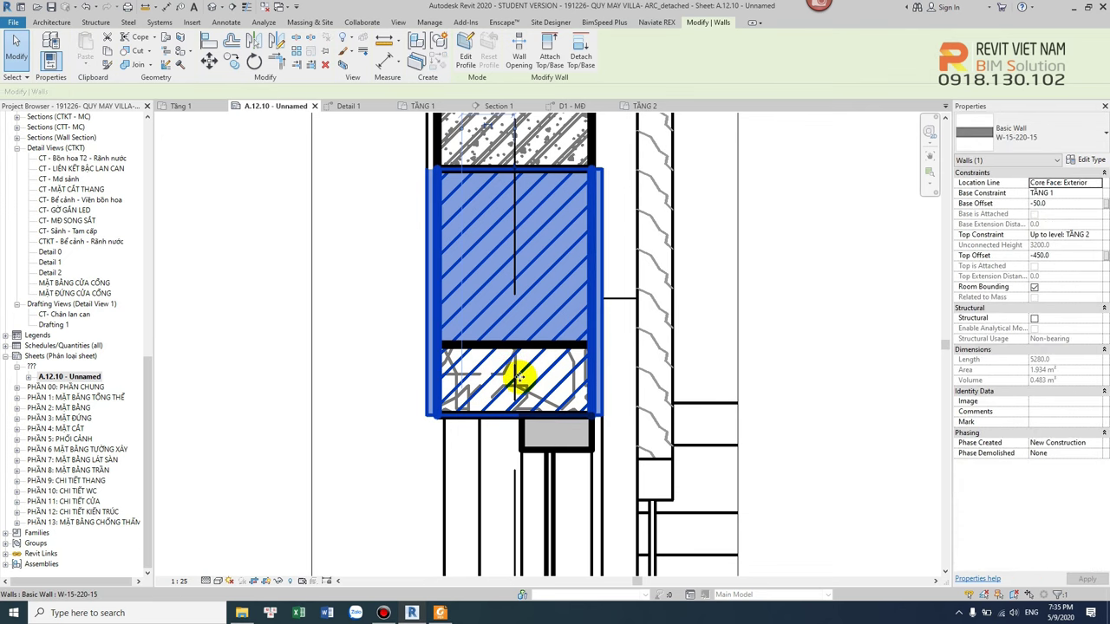
{"action": "key", "text": "Escape"}
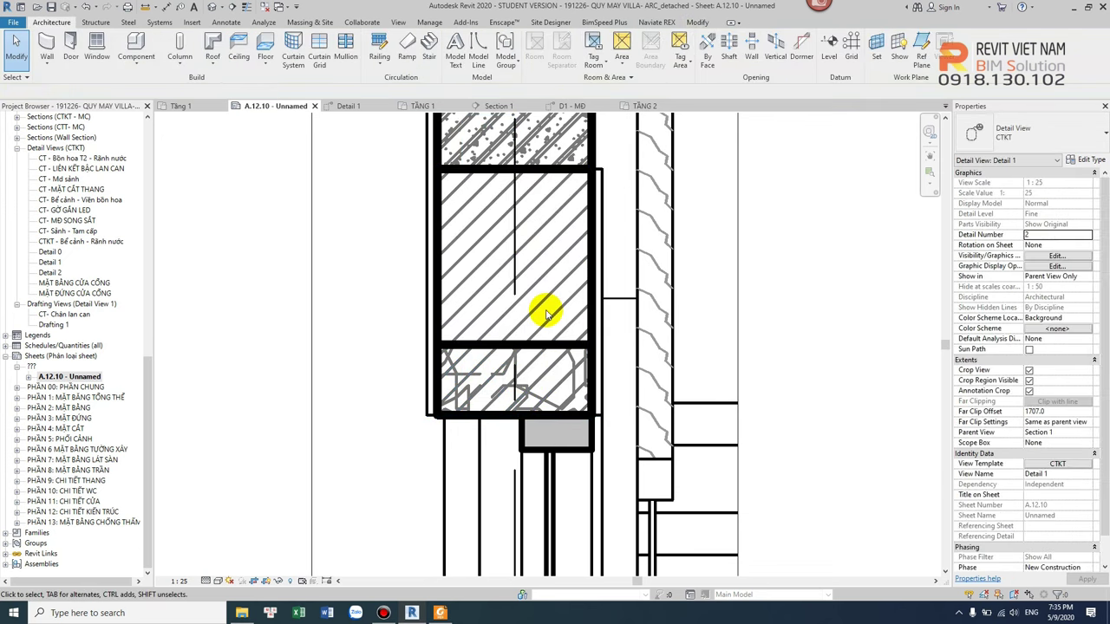
Step: Select the W-15-220-15 wall and open its type's layer structure
{"action": "scroll", "coordinate": [549, 305], "scroll_direction": "down", "scroll_amount": 3}
{"action": "scroll", "coordinate": [488, 347], "scroll_direction": "up", "scroll_amount": 2}
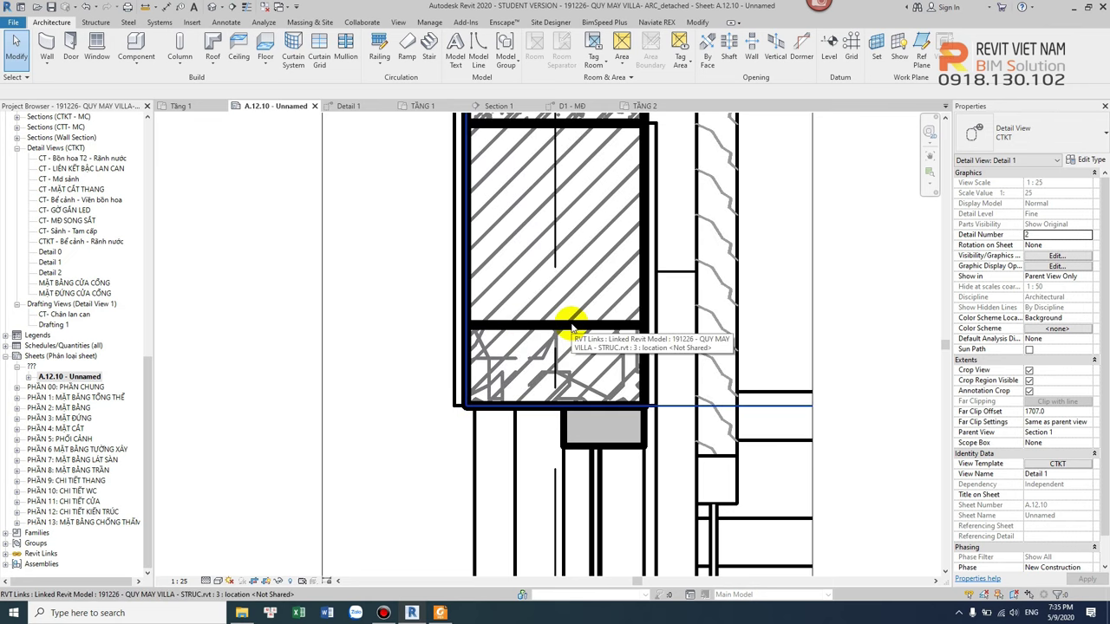
{"action": "scroll", "coordinate": [571, 328], "scroll_direction": "down", "scroll_amount": 3}
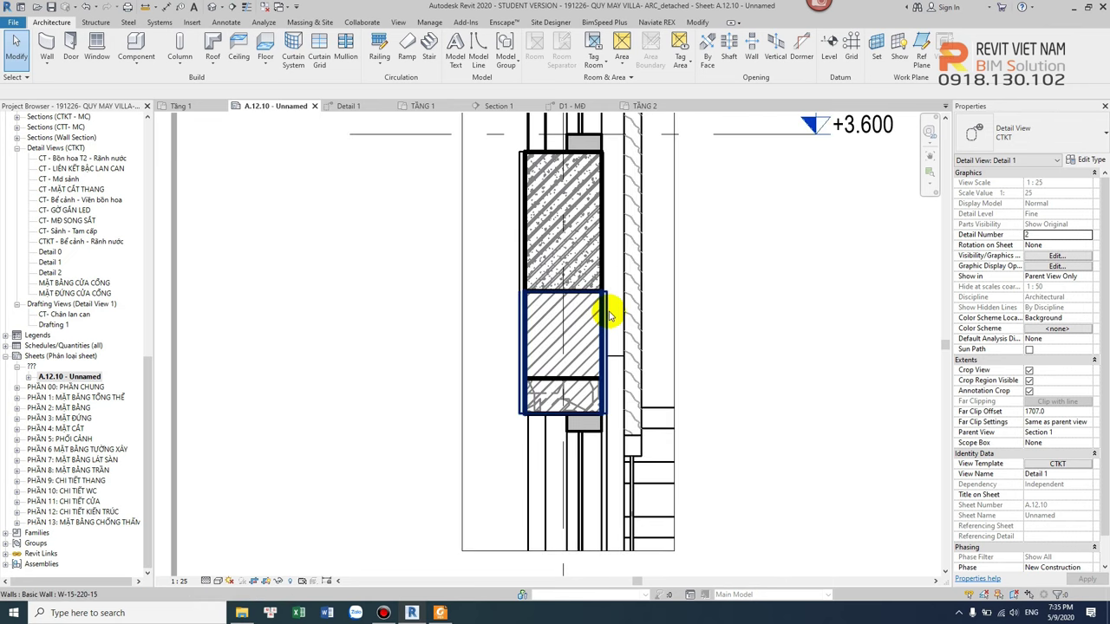
{"action": "left_click", "coordinate": [609, 317]}
{"action": "scroll", "coordinate": [605, 310], "scroll_direction": "up", "scroll_amount": 2}
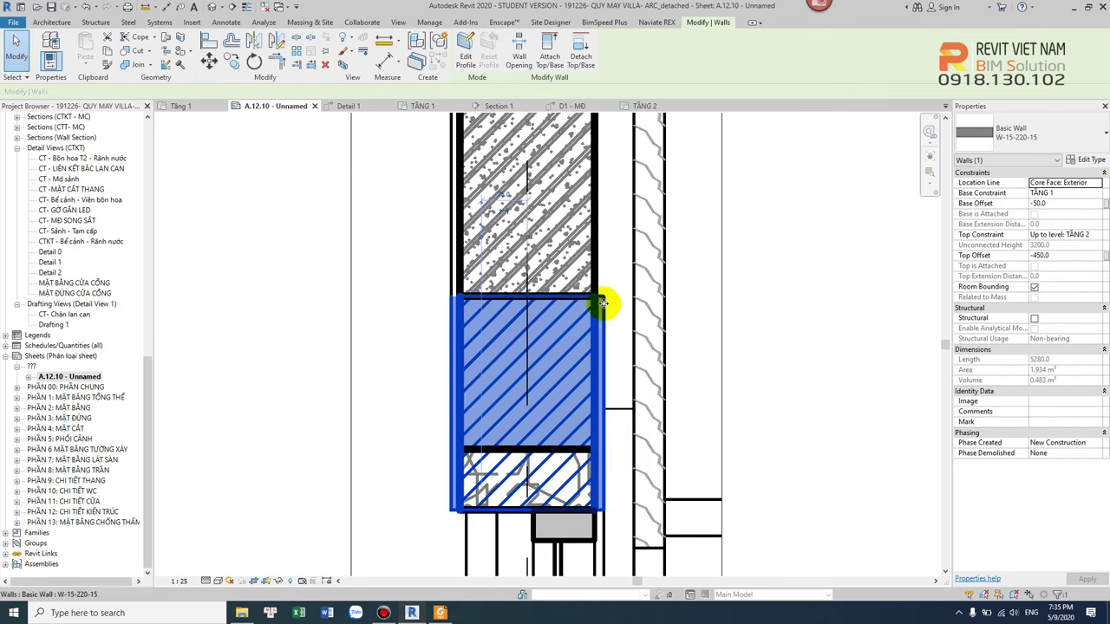
{"action": "left_click", "coordinate": [1085, 159]}
{"action": "left_click", "coordinate": [865, 169]}
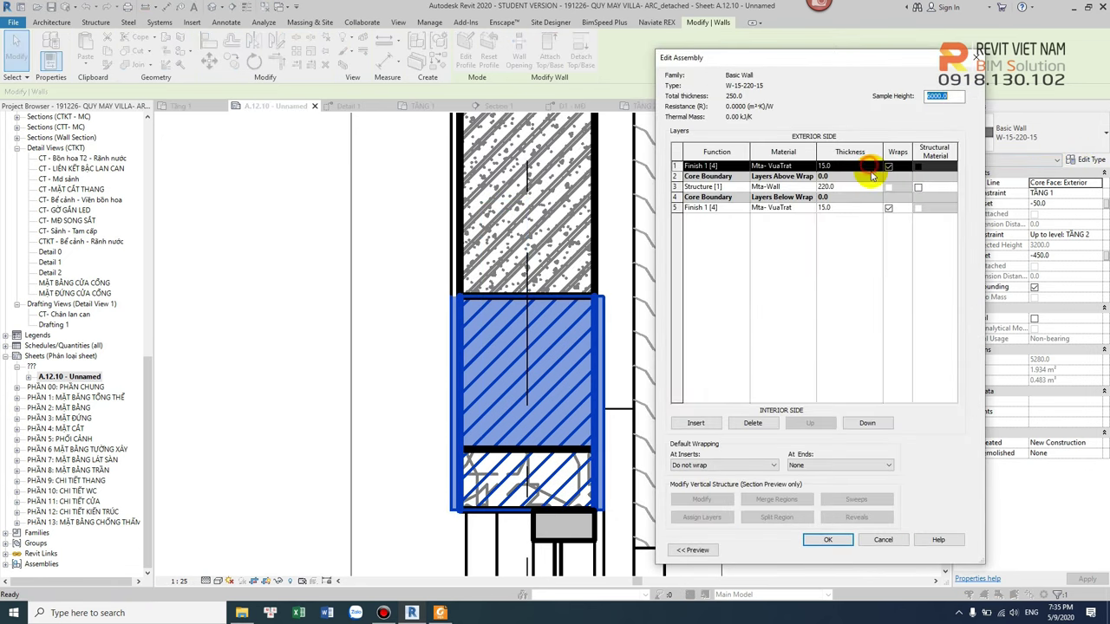
Step: Show the assembly preview as a section and pan to the wall's top
{"action": "left_click", "coordinate": [693, 551]}
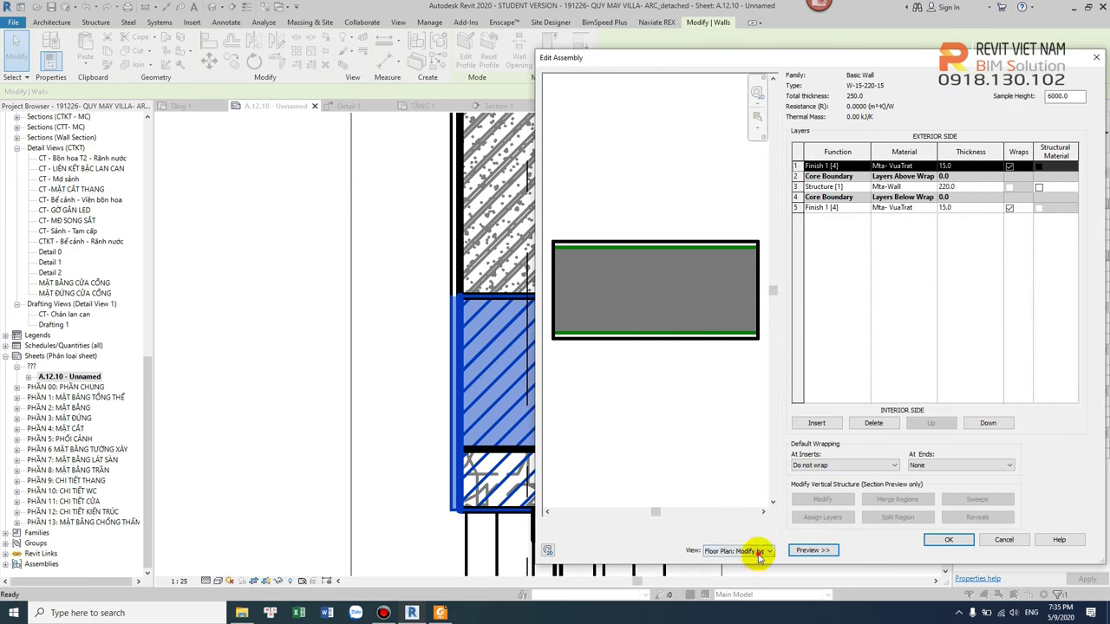
{"action": "left_click", "coordinate": [758, 552]}
{"action": "left_click", "coordinate": [775, 570]}
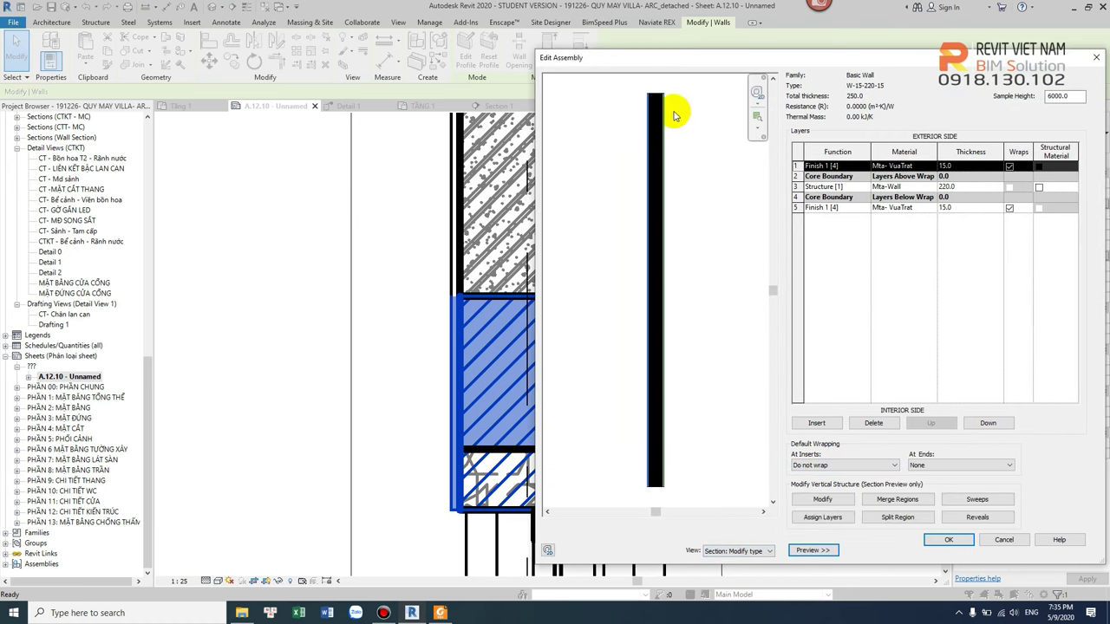
{"action": "scroll", "coordinate": [661, 112], "scroll_direction": "up", "scroll_amount": 3}
{"action": "middle_click_drag", "start_coordinate": [664, 104], "coordinate": [673, 272]}
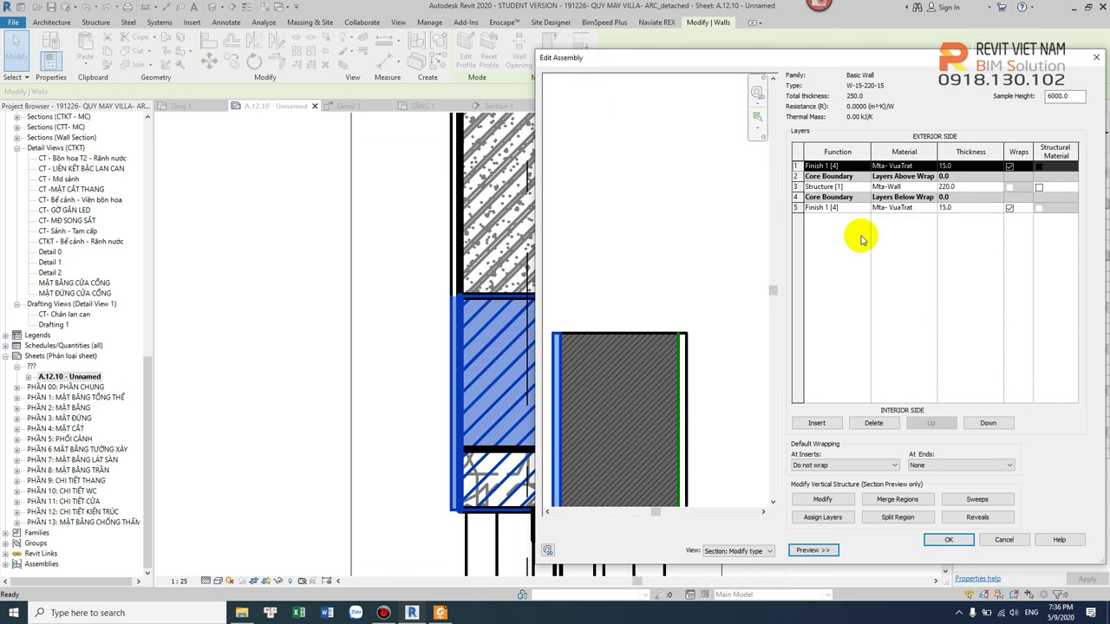
Step: Modify the top edge of Finish layer row 5, deleting the conflicting spot dimension
{"action": "left_click", "coordinate": [795, 209]}
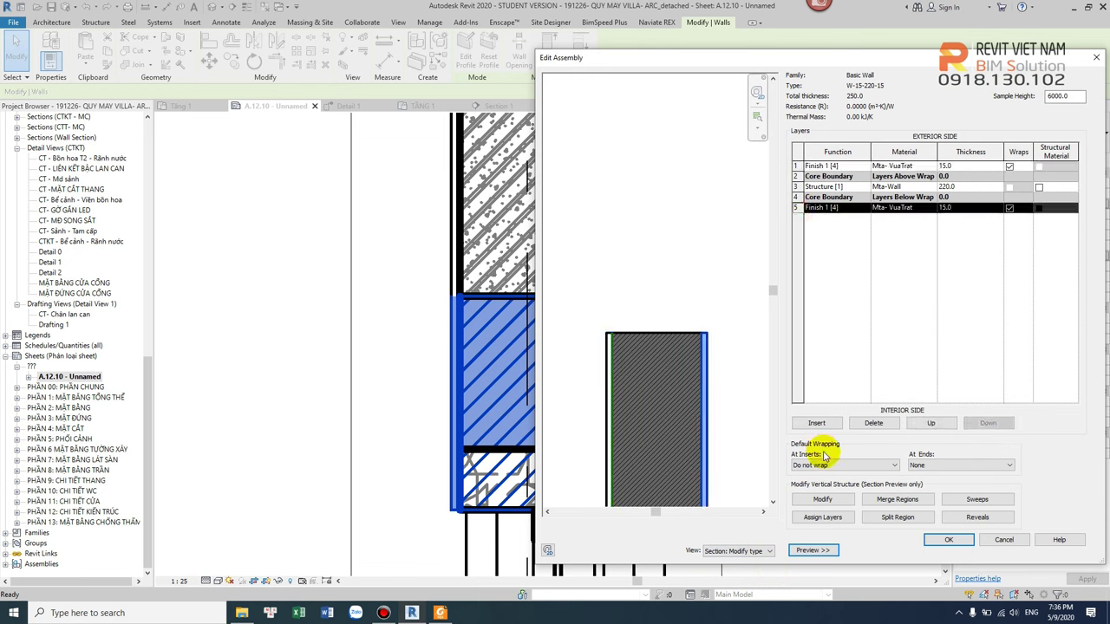
{"action": "left_click", "coordinate": [821, 500]}
{"action": "scroll", "coordinate": [693, 338], "scroll_direction": "up", "scroll_amount": 2}
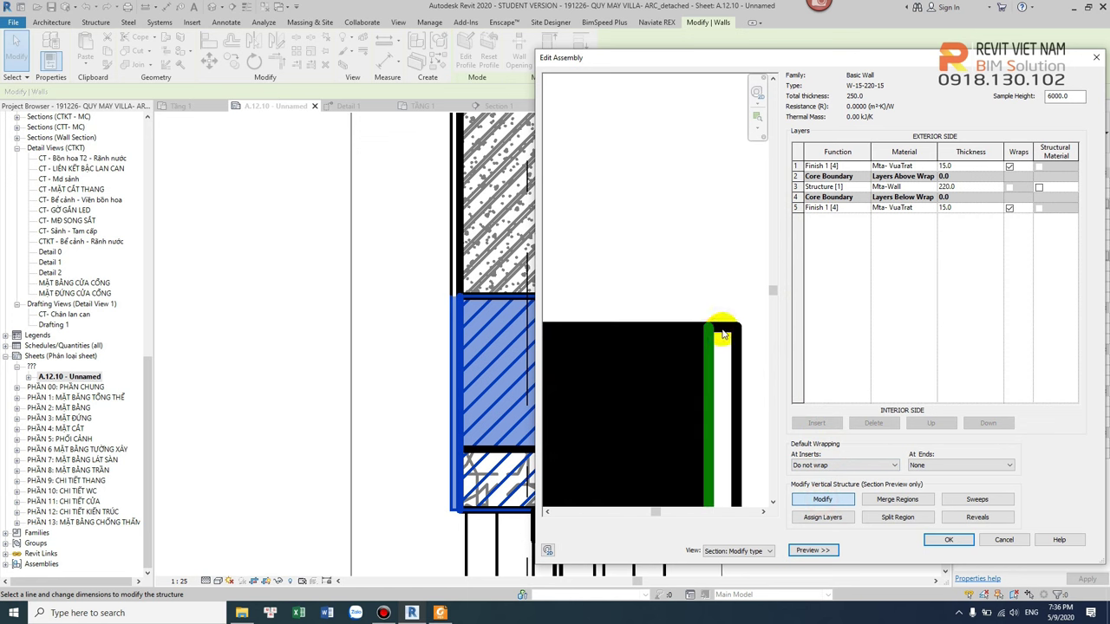
{"action": "left_click", "coordinate": [724, 330]}
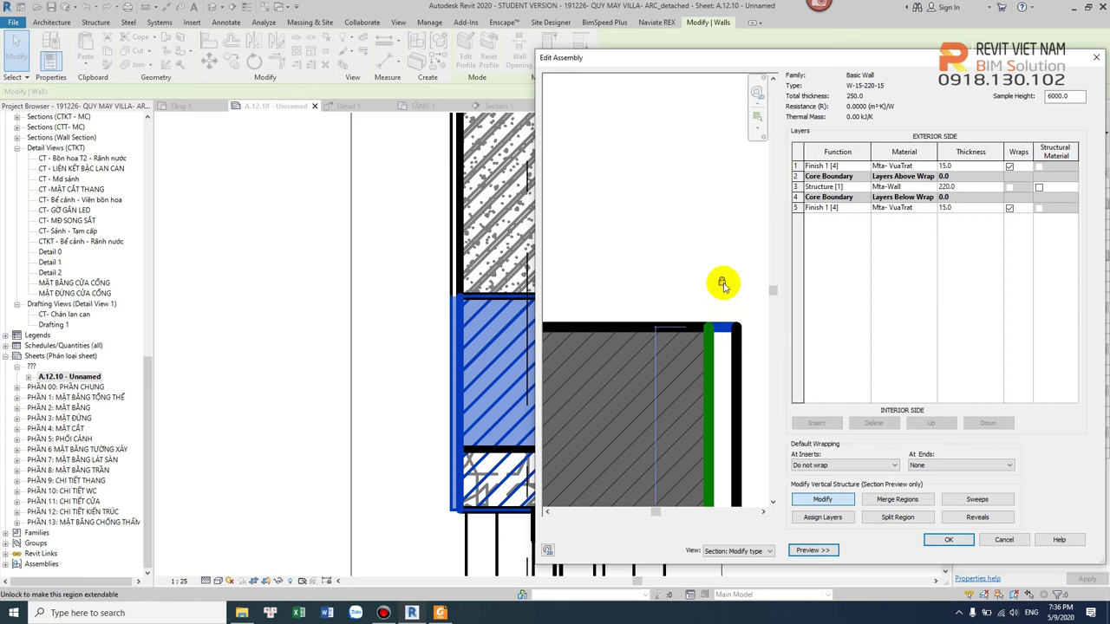
{"action": "left_click", "coordinate": [949, 540]}
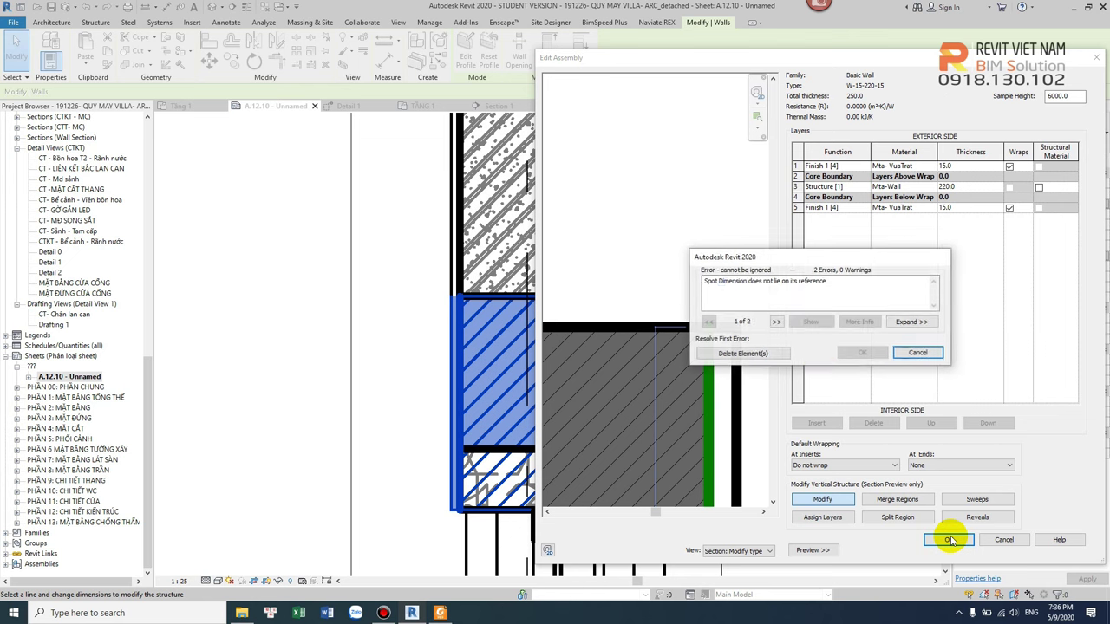
{"action": "left_click", "coordinate": [764, 355]}
{"action": "left_click", "coordinate": [869, 353]}
{"action": "left_click", "coordinate": [964, 553]}
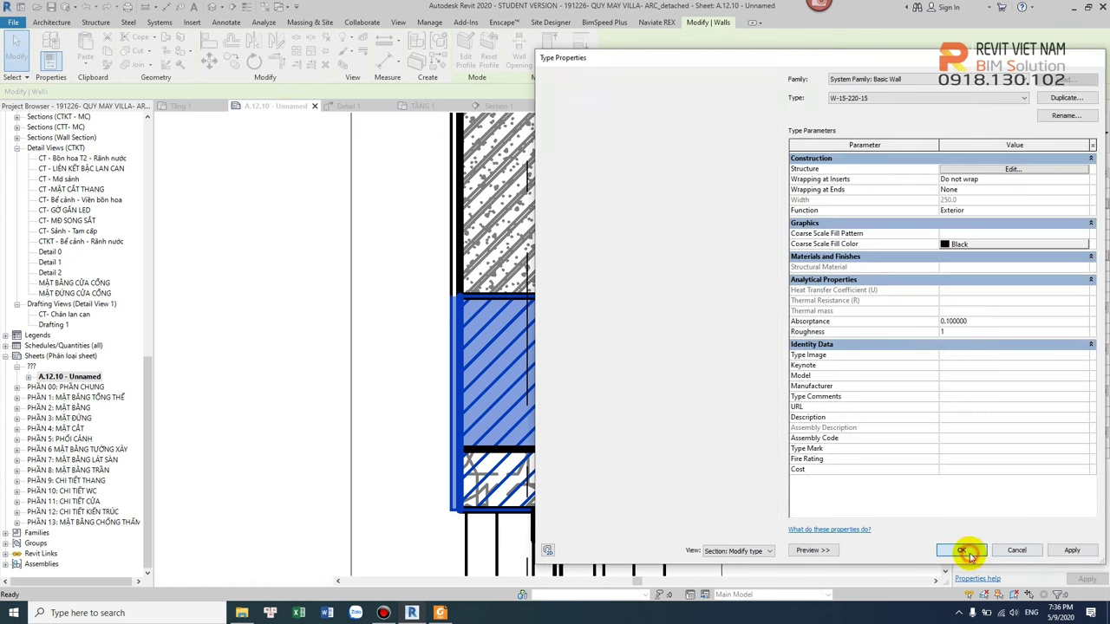
{"action": "scroll", "coordinate": [639, 321], "scroll_direction": "up", "scroll_amount": 2}
{"action": "scroll", "coordinate": [595, 304], "scroll_direction": "down", "scroll_amount": 2}
{"action": "key", "text": "Escape"}
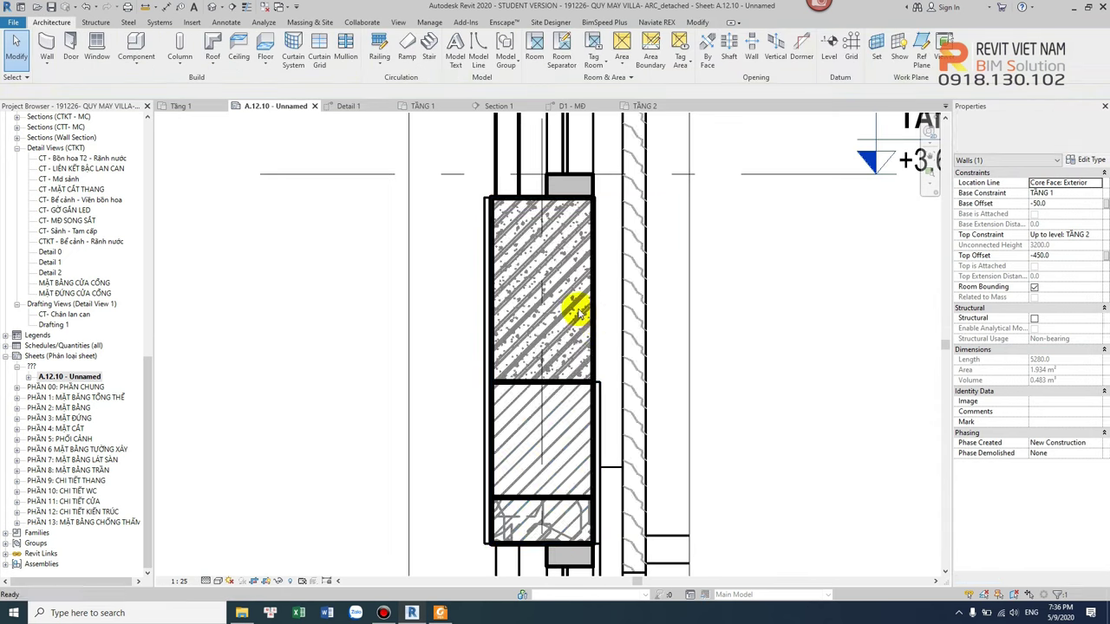
Step: Open the TẦNG 2 plan zoomed to the stair corner in thin lines, starting a wall
{"action": "scroll", "coordinate": [576, 314], "scroll_direction": "down", "scroll_amount": 3}
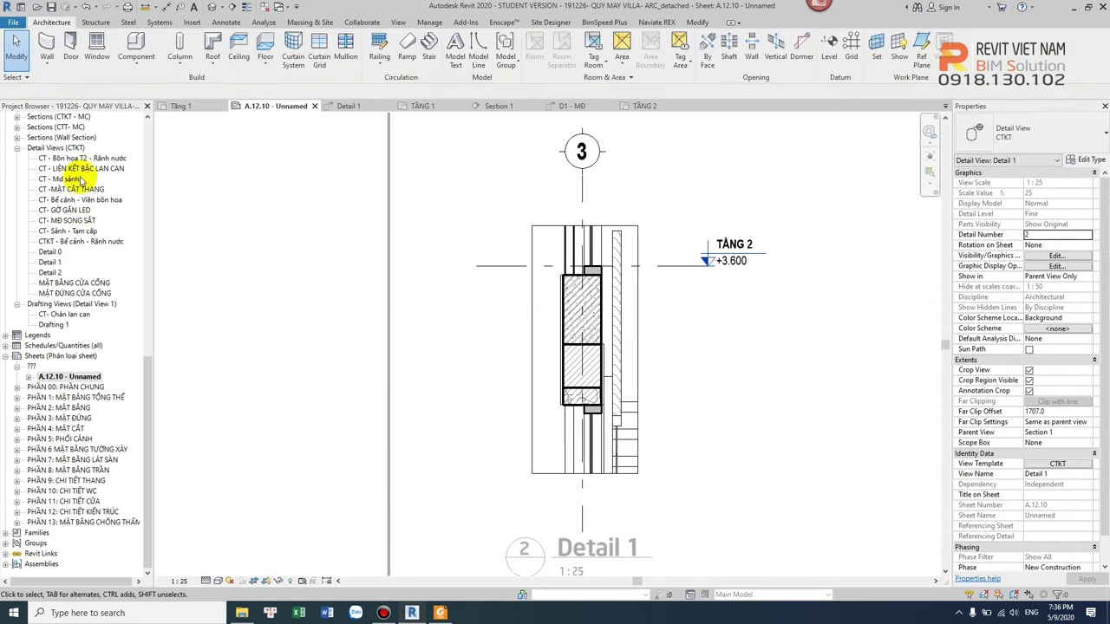
{"action": "scroll", "coordinate": [76, 175], "scroll_direction": "up", "scroll_amount": 3}
{"action": "scroll", "coordinate": [78, 187], "scroll_direction": "up", "scroll_amount": 3}
{"action": "scroll", "coordinate": [76, 199], "scroll_direction": "up", "scroll_amount": 3}
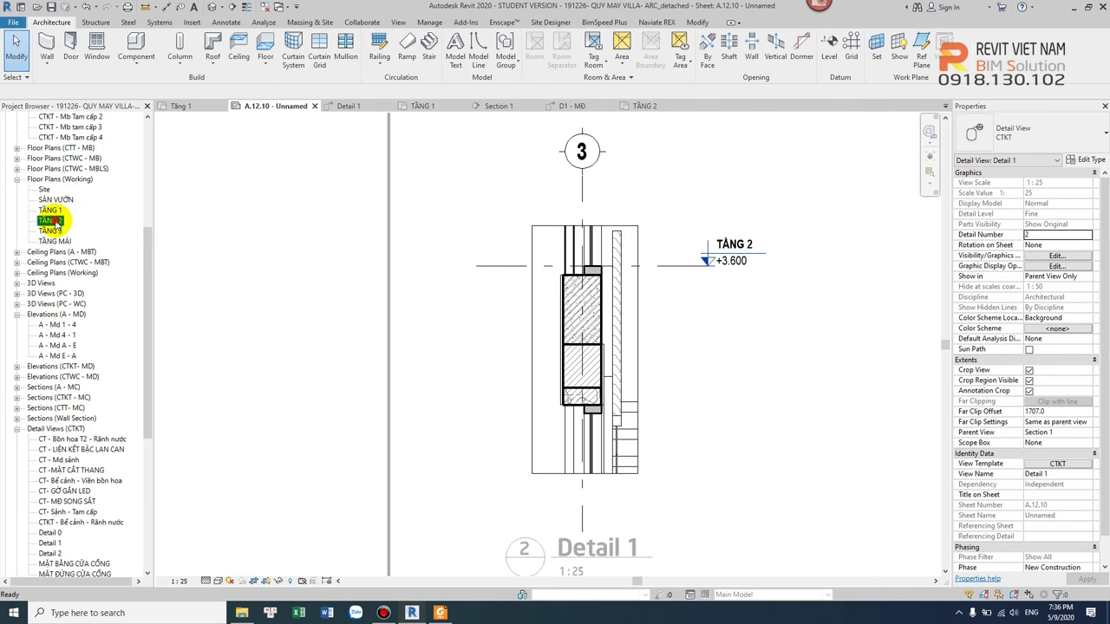
{"action": "double_click", "coordinate": [52, 221]}
{"action": "scroll", "coordinate": [607, 309], "scroll_direction": "up", "scroll_amount": 3}
{"action": "scroll", "coordinate": [636, 321], "scroll_direction": "up", "scroll_amount": 2}
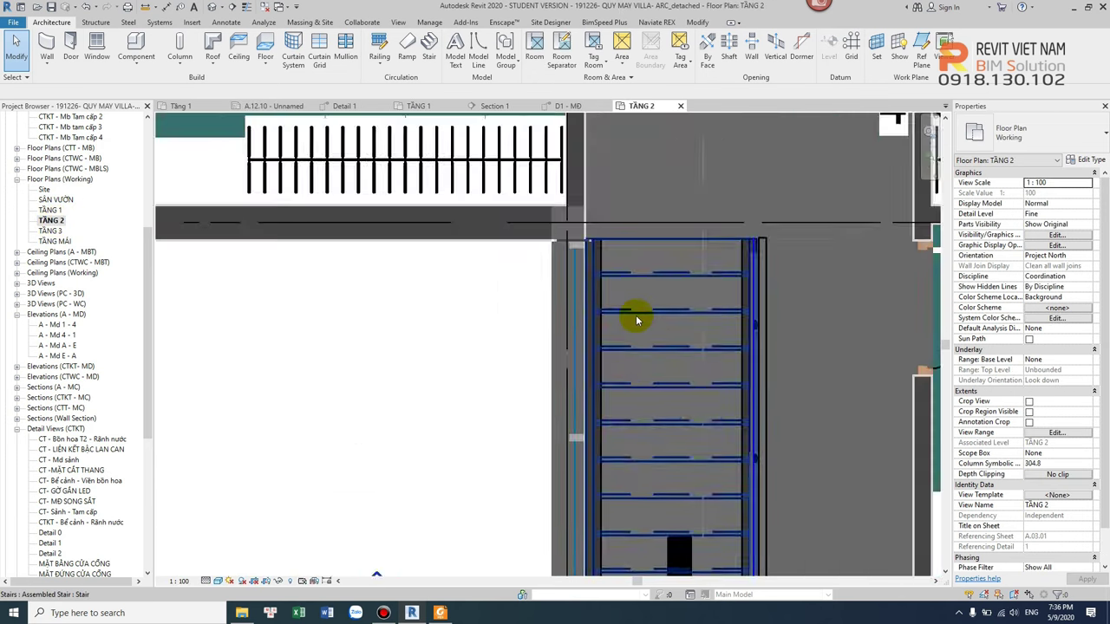
{"action": "scroll", "coordinate": [556, 218], "scroll_direction": "up", "scroll_amount": 2}
{"action": "scroll", "coordinate": [545, 216], "scroll_direction": "up", "scroll_amount": 2}
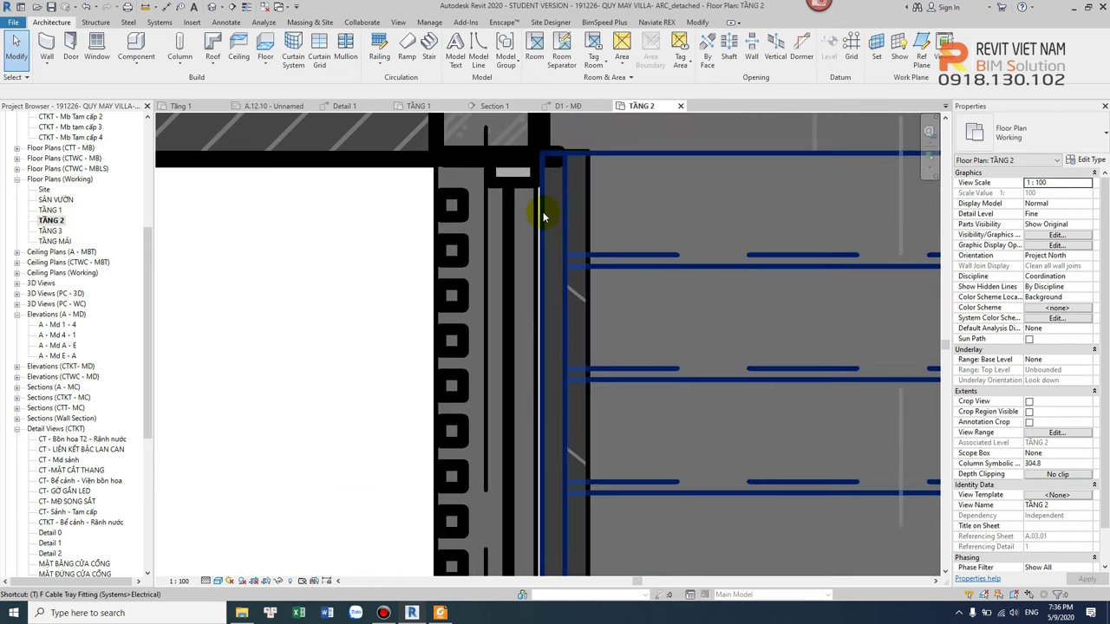
{"action": "key", "text": "l"}
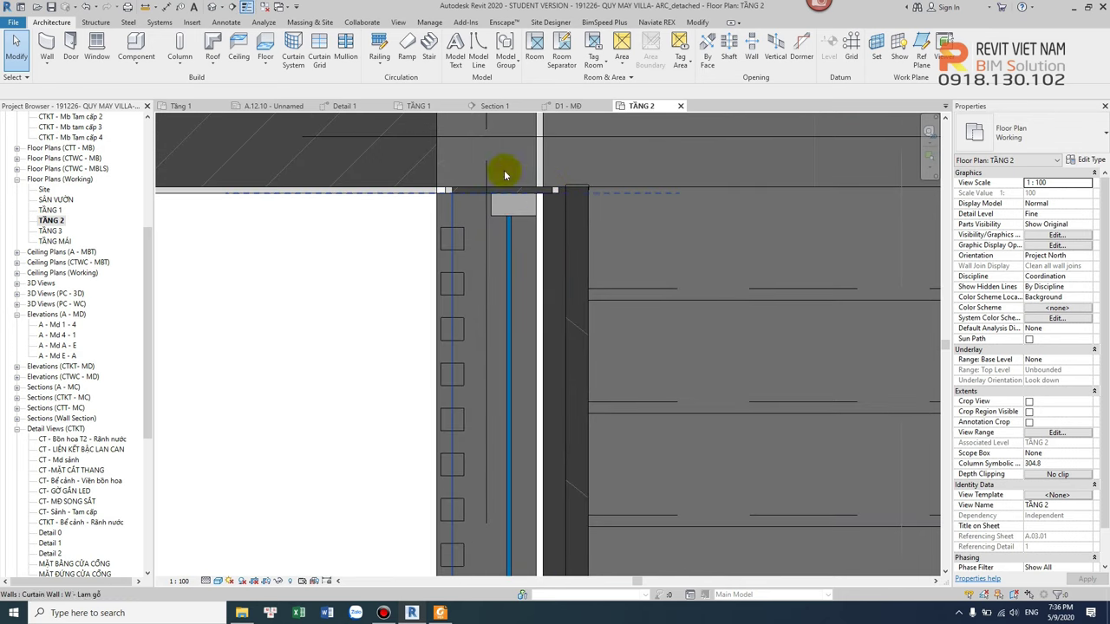
{"action": "left_click", "coordinate": [47, 45]}
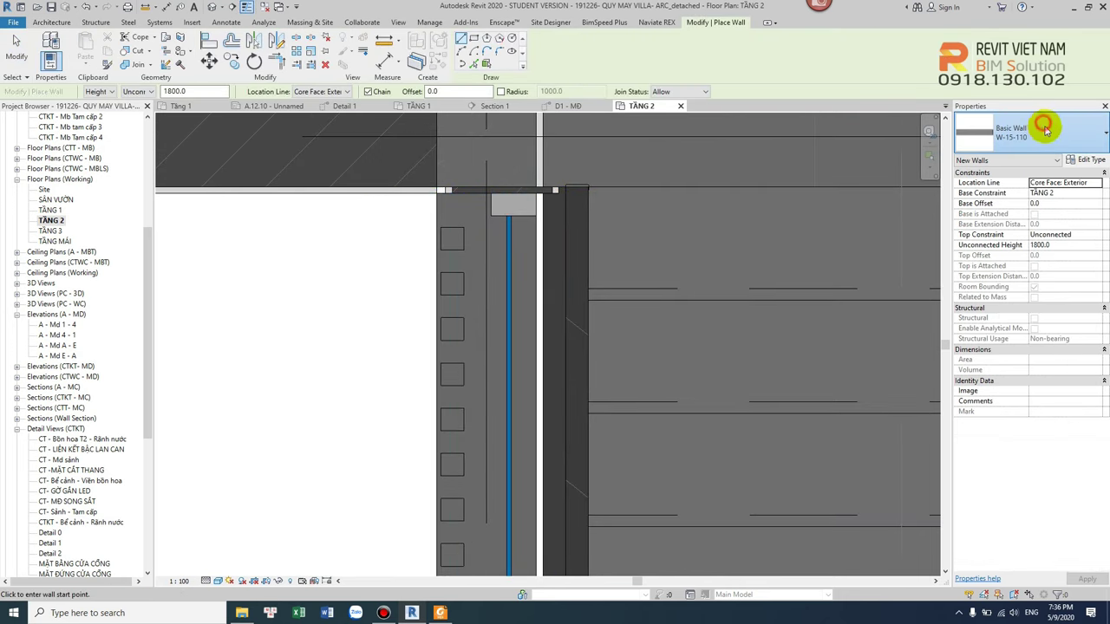
Step: Choose wall type W-15-vua trat located by its exterior finish face
{"action": "left_click", "coordinate": [1046, 130]}
{"action": "scroll", "coordinate": [1049, 290], "scroll_direction": "down", "scroll_amount": 3}
{"action": "scroll", "coordinate": [1051, 332], "scroll_direction": "down", "scroll_amount": 2}
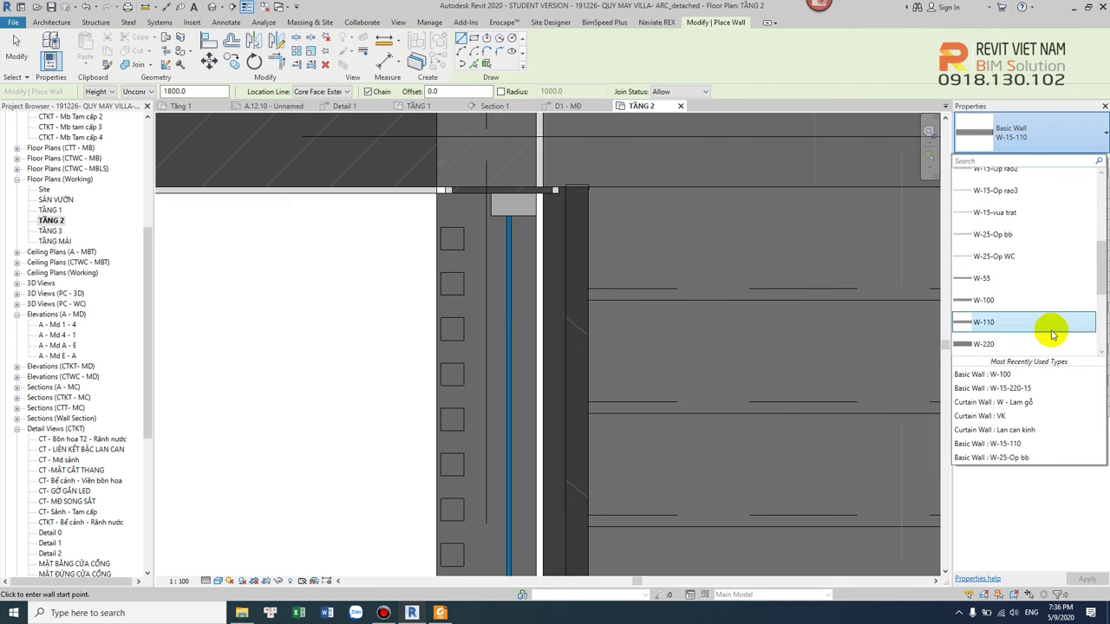
{"action": "scroll", "coordinate": [1052, 332], "scroll_direction": "up", "scroll_amount": 1}
{"action": "left_click", "coordinate": [1008, 240]}
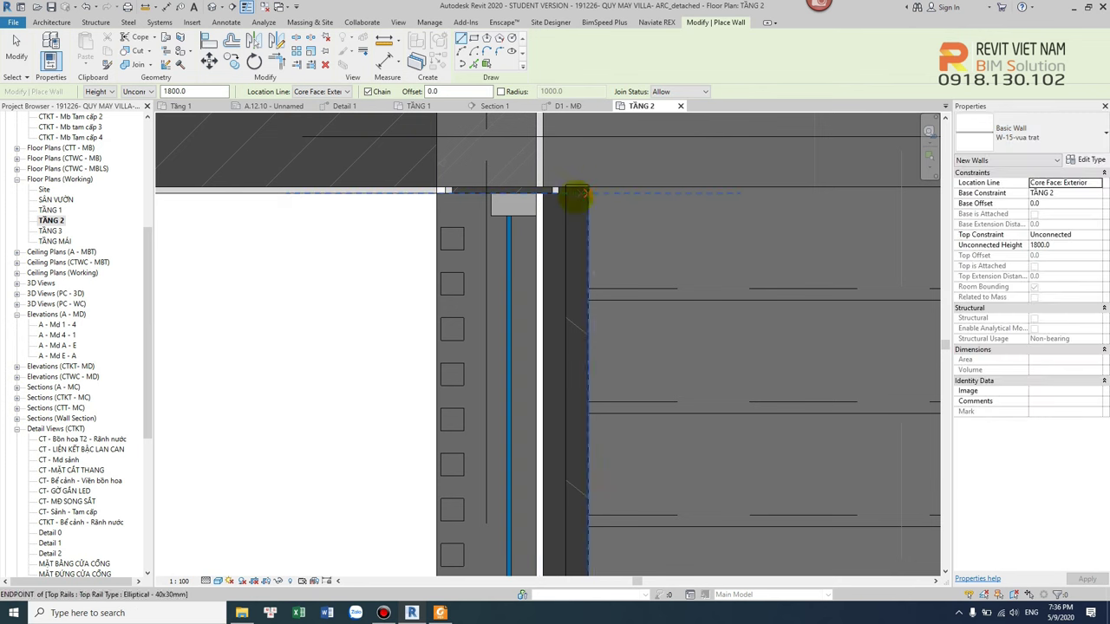
{"action": "scroll", "coordinate": [579, 196], "scroll_direction": "up", "scroll_amount": 2}
{"action": "left_click", "coordinate": [319, 92]}
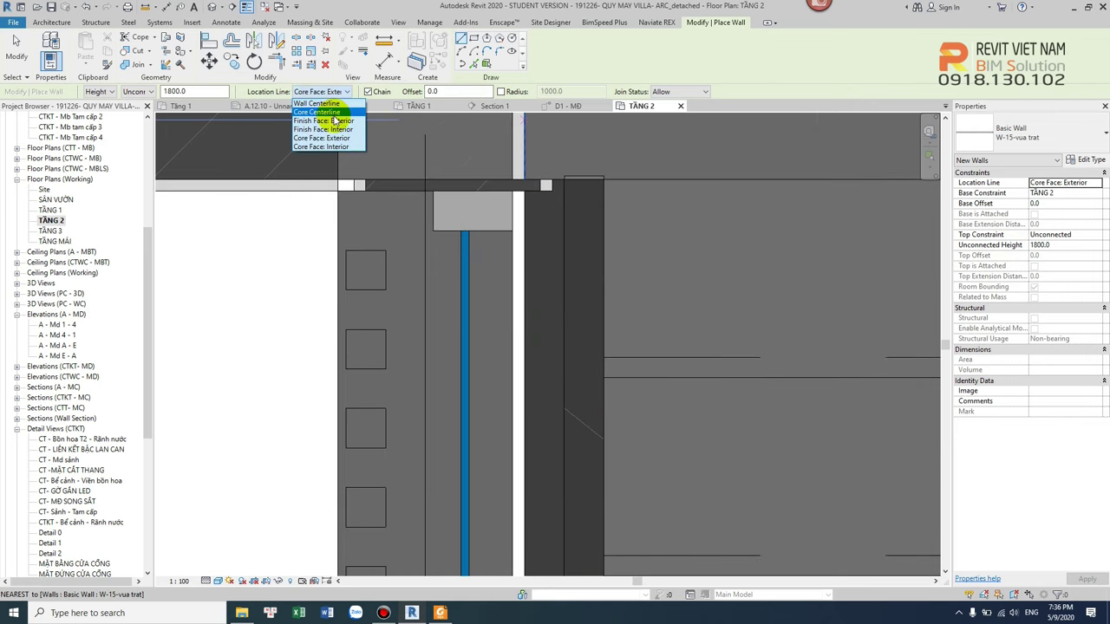
{"action": "left_click", "coordinate": [341, 121]}
{"action": "scroll", "coordinate": [527, 198], "scroll_direction": "up", "scroll_amount": 2}
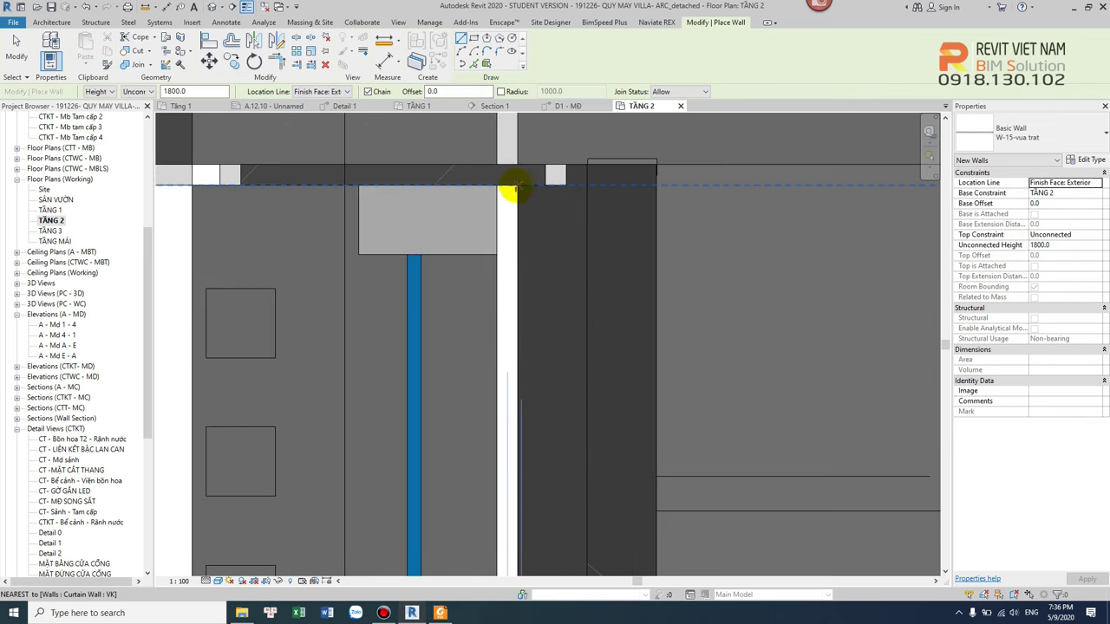
Step: Place the finish wall along the stair, exit the Wall tool, and open Section 1
{"action": "left_click", "coordinate": [515, 186]}
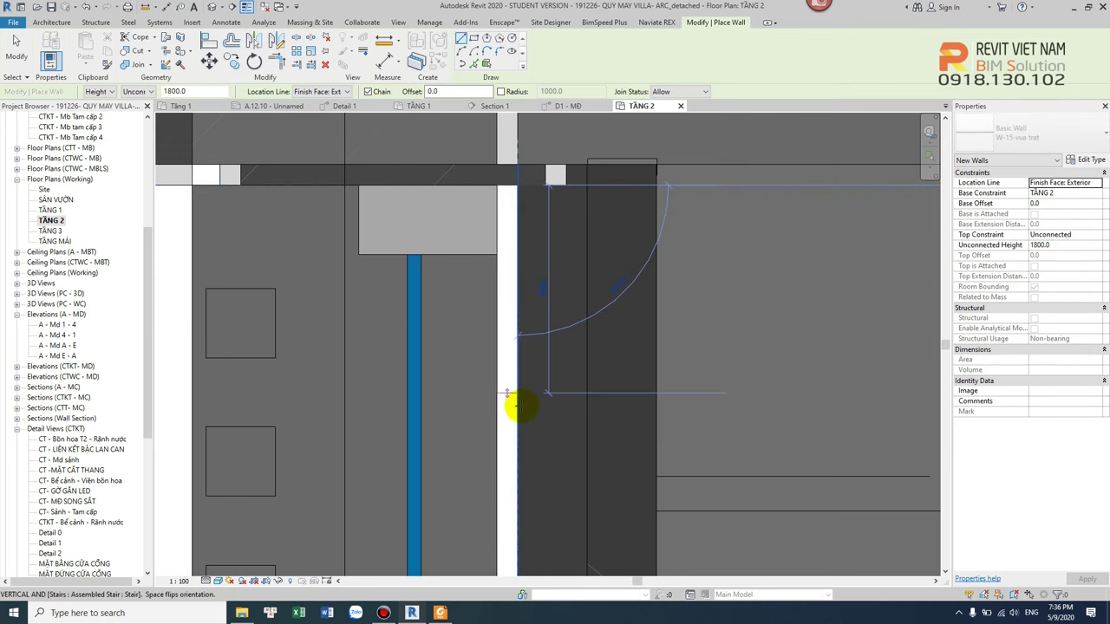
{"action": "scroll", "coordinate": [518, 403], "scroll_direction": "down", "scroll_amount": 2}
{"action": "scroll", "coordinate": [492, 330], "scroll_direction": "down", "scroll_amount": 2}
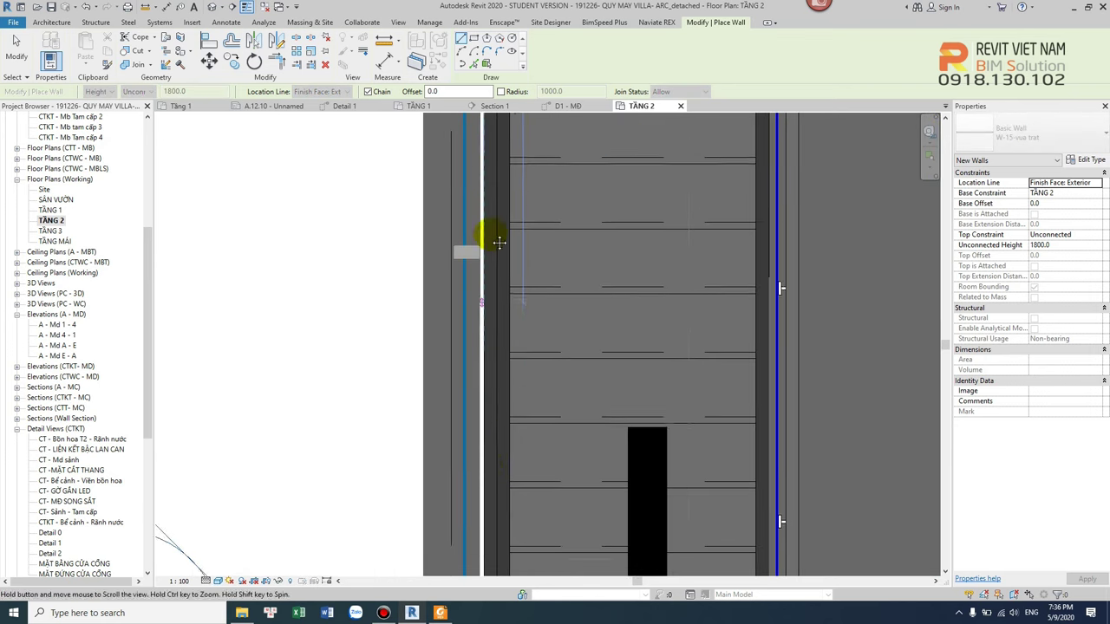
{"action": "middle_click_drag", "start_coordinate": [495, 286], "coordinate": [474, 132]}
{"action": "scroll", "coordinate": [478, 216], "scroll_direction": "down", "scroll_amount": 2}
{"action": "scroll", "coordinate": [490, 342], "scroll_direction": "up", "scroll_amount": 1}
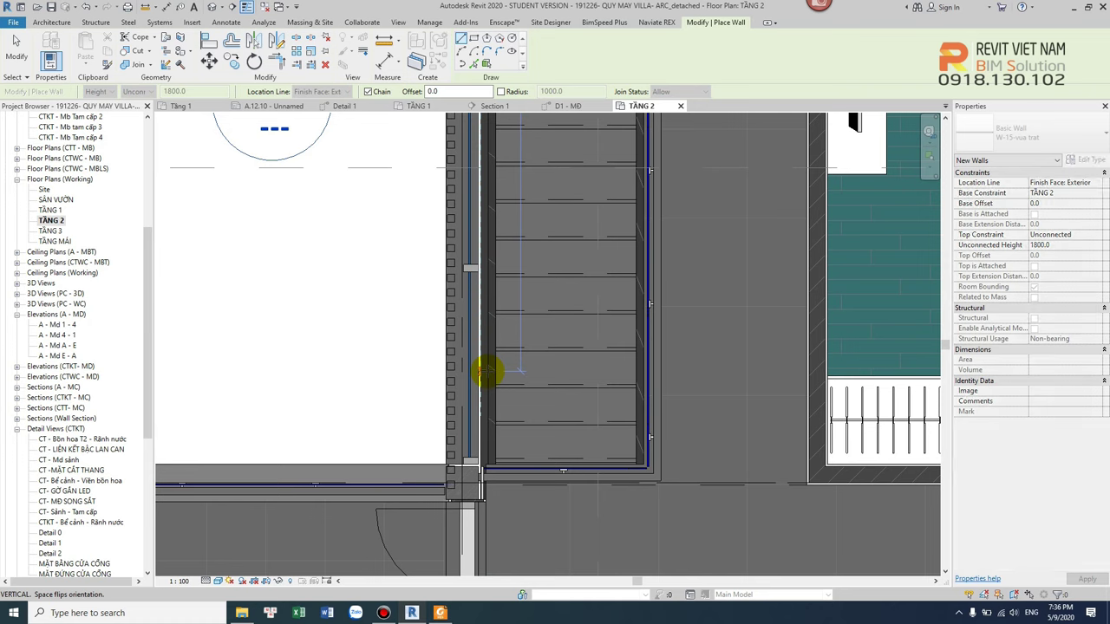
{"action": "scroll", "coordinate": [507, 350], "scroll_direction": "up", "scroll_amount": 1}
{"action": "scroll", "coordinate": [489, 482], "scroll_direction": "up", "scroll_amount": 1}
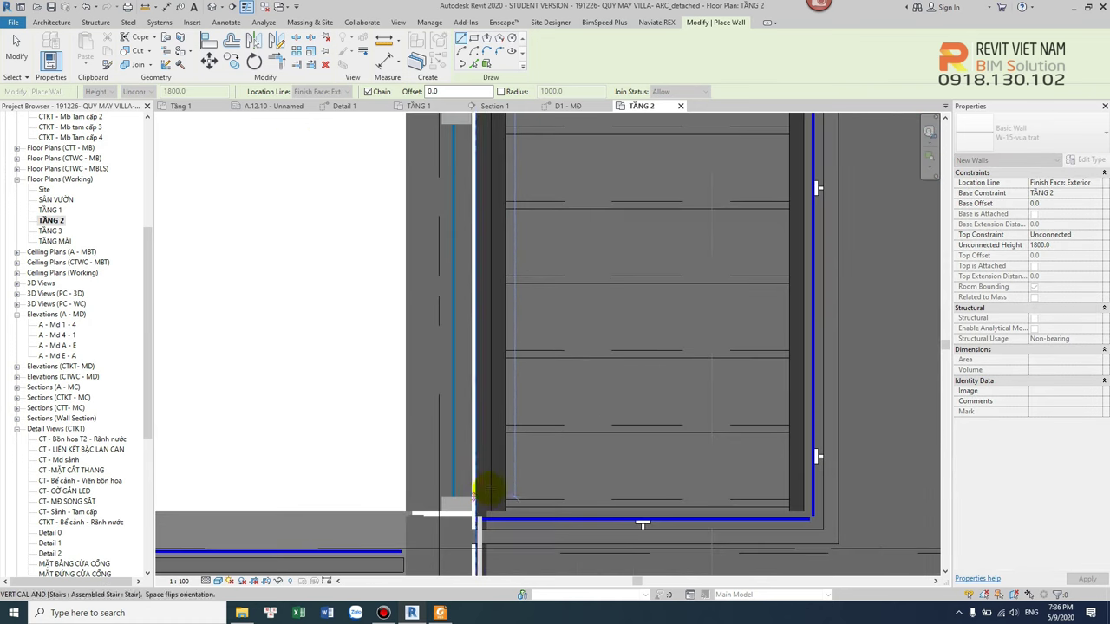
{"action": "scroll", "coordinate": [475, 507], "scroll_direction": "up", "scroll_amount": 2}
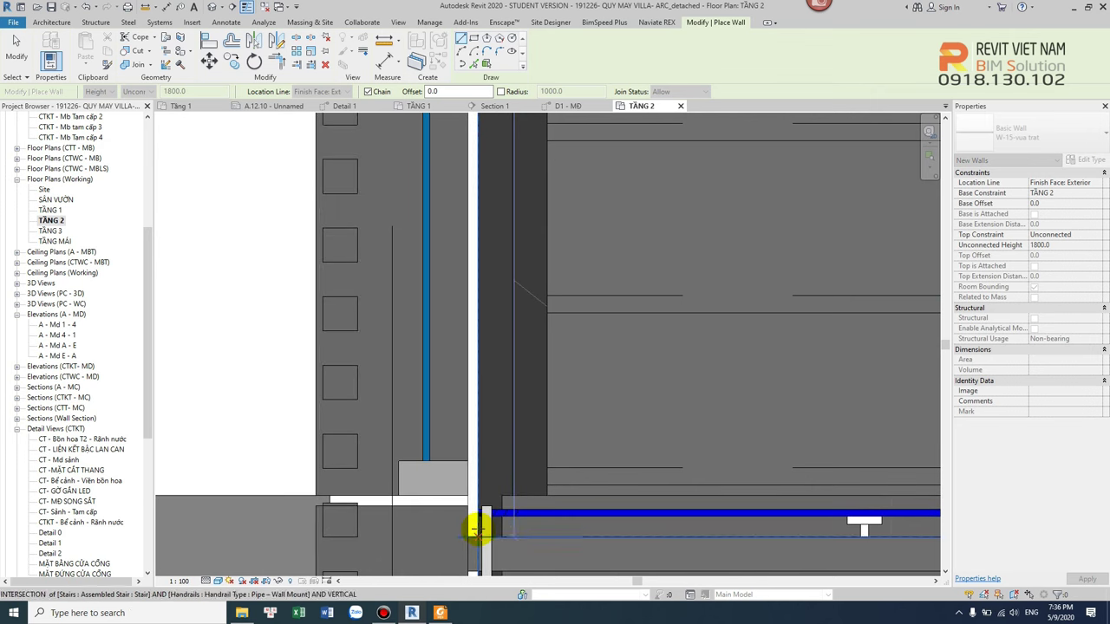
{"action": "key", "text": "Escape"}
{"action": "key", "text": "Escape"}
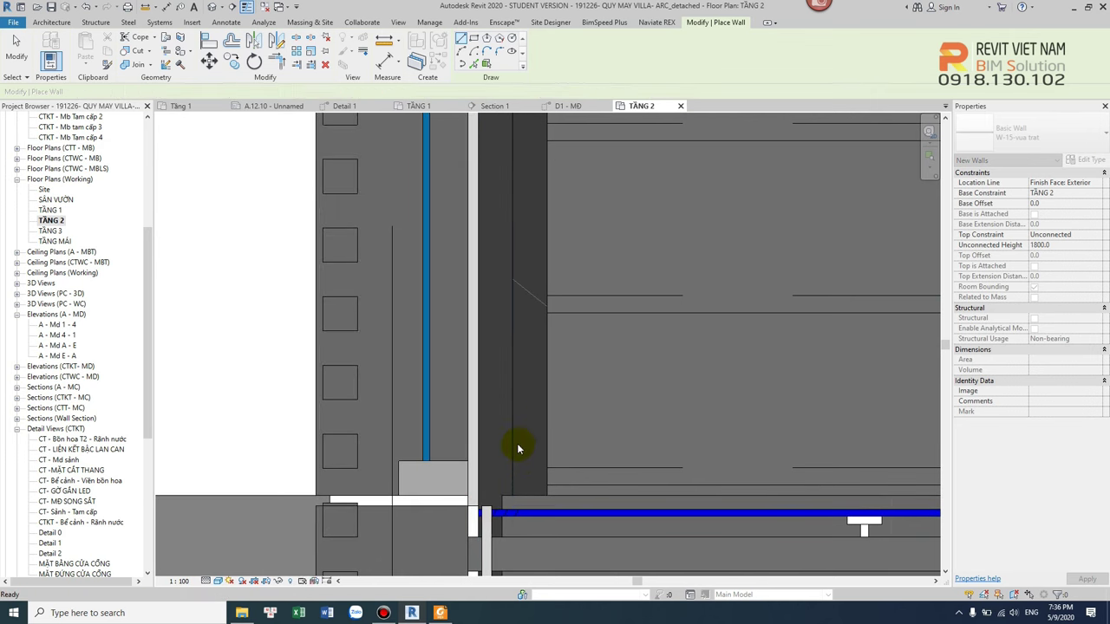
{"action": "scroll", "coordinate": [515, 446], "scroll_direction": "down", "scroll_amount": 3}
{"action": "double_click", "coordinate": [386, 241]}
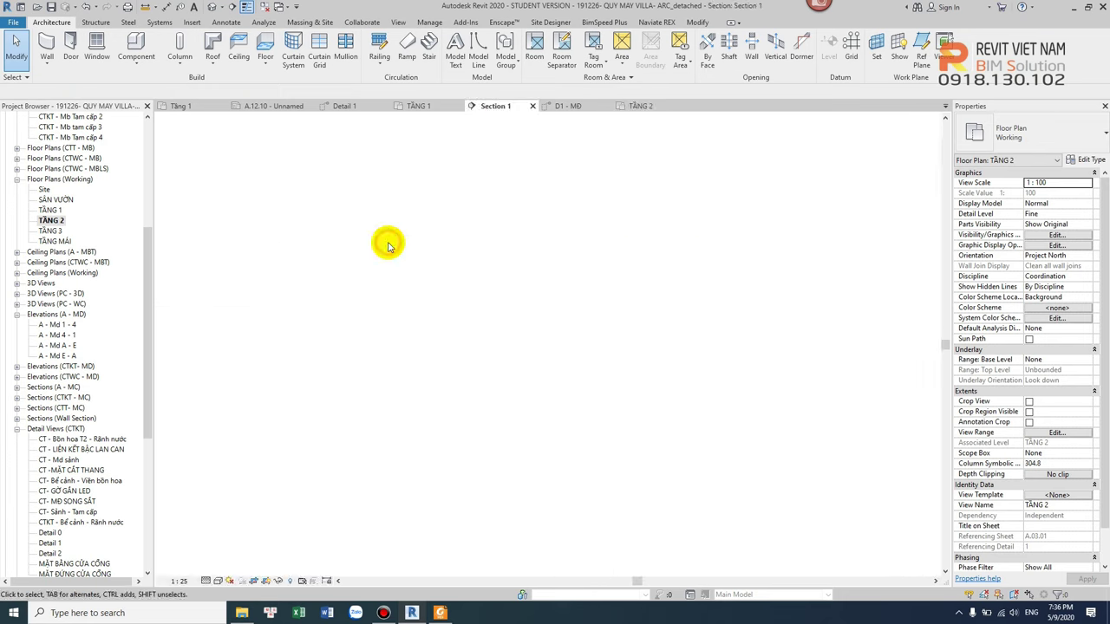
Step: Open the Detail 1 callout and turn off Crop View to show the full section
{"action": "double_click", "coordinate": [359, 371]}
{"action": "scroll", "coordinate": [599, 338], "scroll_direction": "up", "scroll_amount": 3}
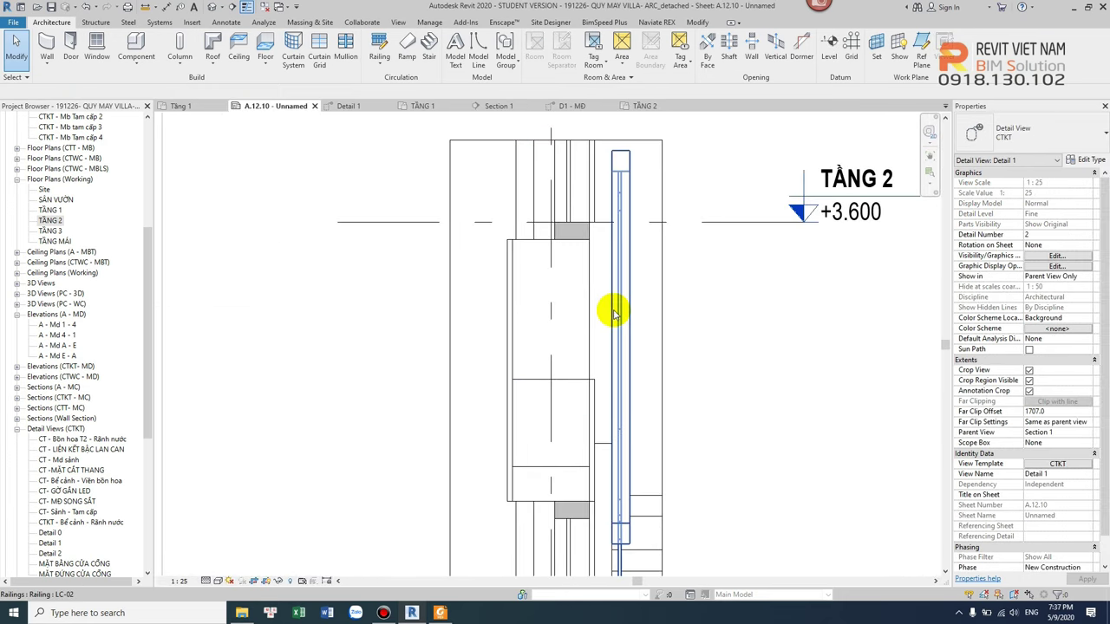
{"action": "scroll", "coordinate": [605, 347], "scroll_direction": "down", "scroll_amount": 1}
{"action": "left_click", "coordinate": [598, 390]}
{"action": "scroll", "coordinate": [597, 390], "scroll_direction": "down", "scroll_amount": 1}
{"action": "scroll", "coordinate": [584, 347], "scroll_direction": "down", "scroll_amount": 2}
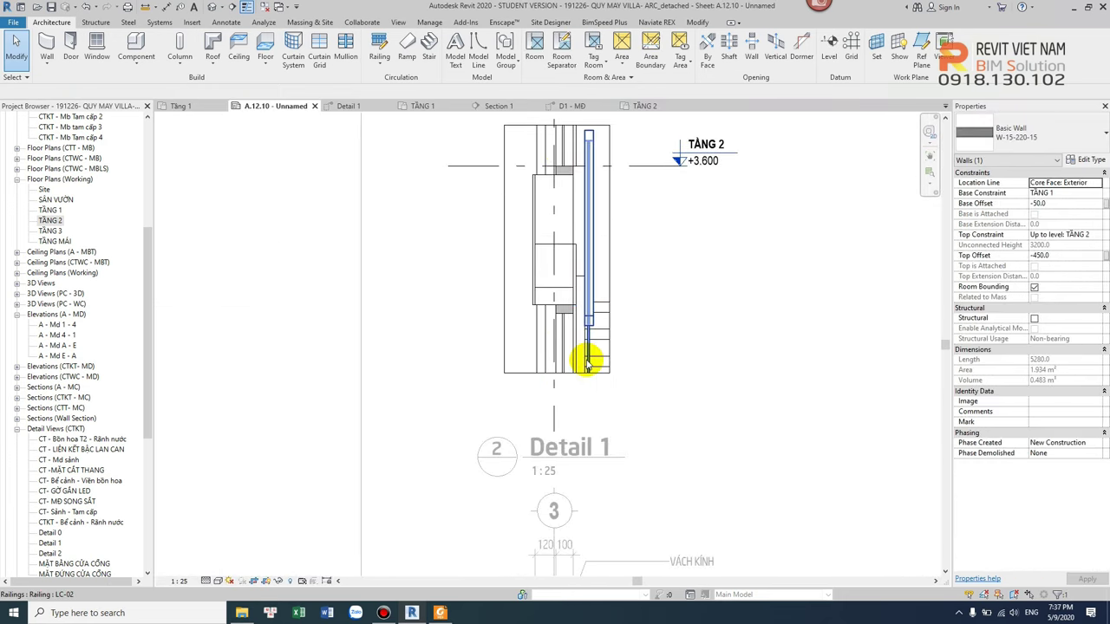
{"action": "left_click", "coordinate": [577, 347]}
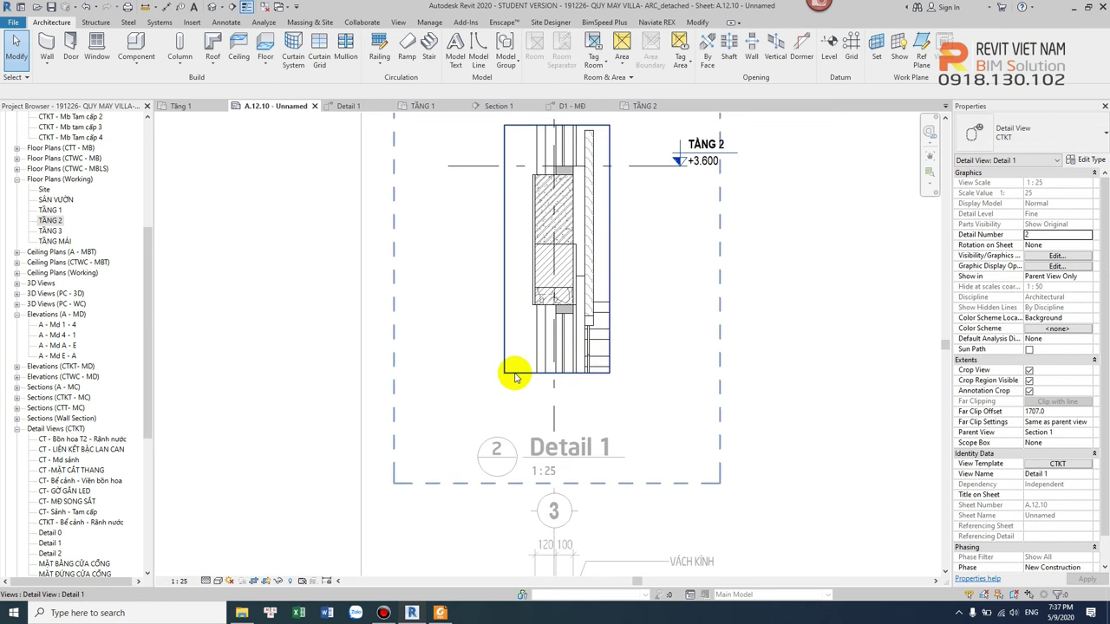
{"action": "left_click", "coordinate": [254, 581]}
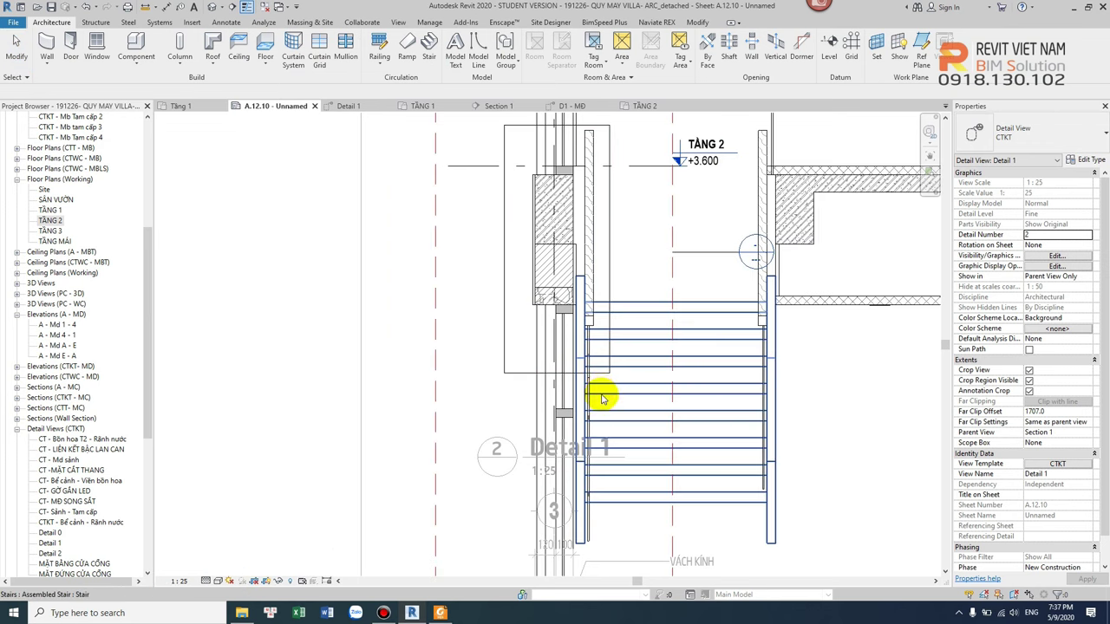
Step: Lower the W-15-vua trat finish wall's base to 450 below TẦNG 2
{"action": "middle_click_drag", "start_coordinate": [565, 446], "coordinate": [550, 268]}
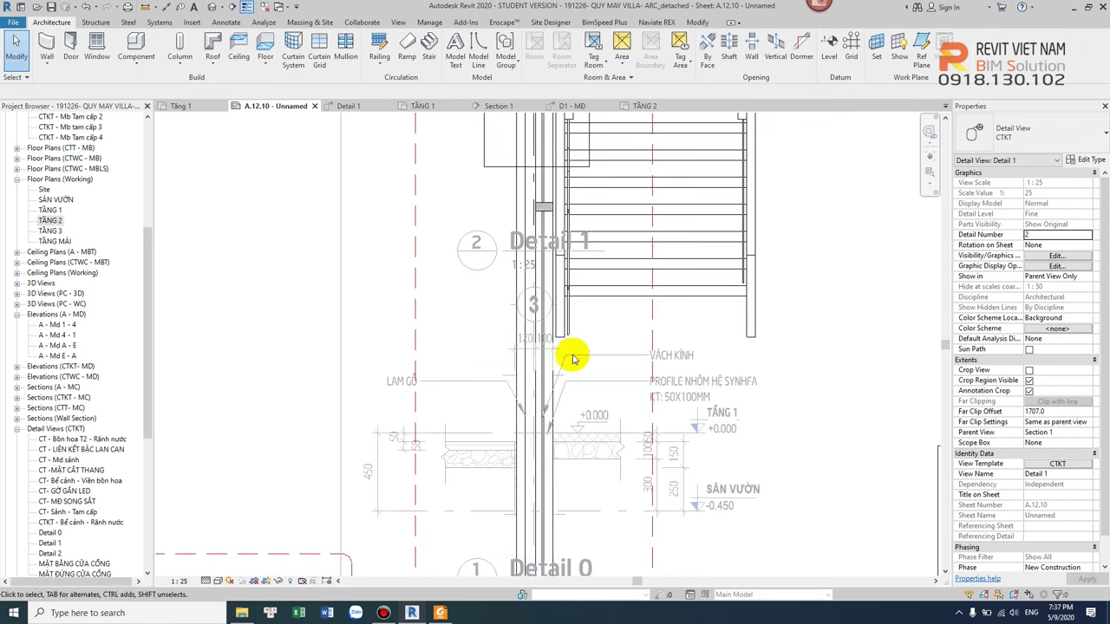
{"action": "middle_click_drag", "start_coordinate": [552, 501], "coordinate": [539, 338]}
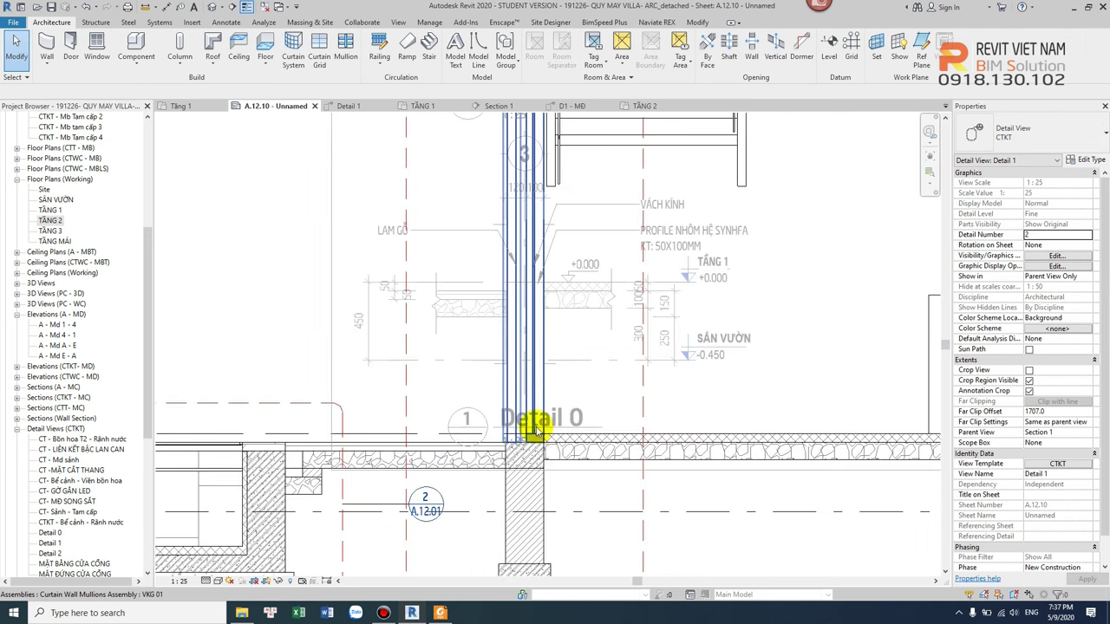
{"action": "scroll", "coordinate": [535, 429], "scroll_direction": "up", "scroll_amount": 2}
{"action": "scroll", "coordinate": [549, 453], "scroll_direction": "down", "scroll_amount": 5}
{"action": "scroll", "coordinate": [565, 370], "scroll_direction": "up", "scroll_amount": 2}
{"action": "scroll", "coordinate": [551, 286], "scroll_direction": "up", "scroll_amount": 1}
{"action": "scroll", "coordinate": [559, 251], "scroll_direction": "up", "scroll_amount": 1}
{"action": "scroll", "coordinate": [563, 260], "scroll_direction": "up", "scroll_amount": 1}
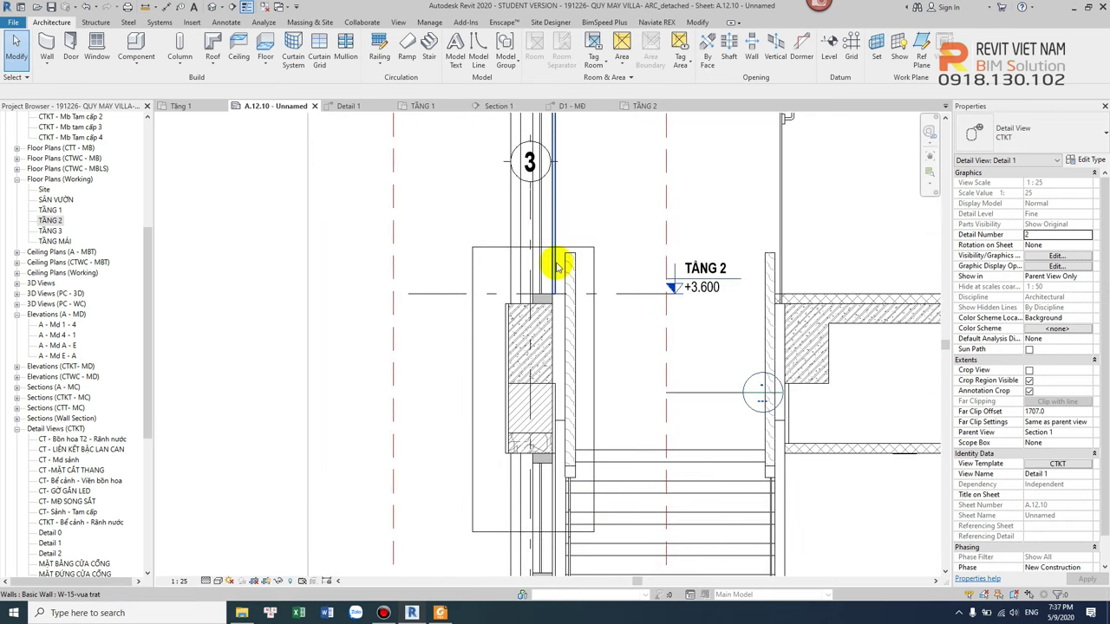
{"action": "left_click", "coordinate": [555, 265]}
{"action": "middle_click_drag", "start_coordinate": [572, 324], "coordinate": [559, 257]}
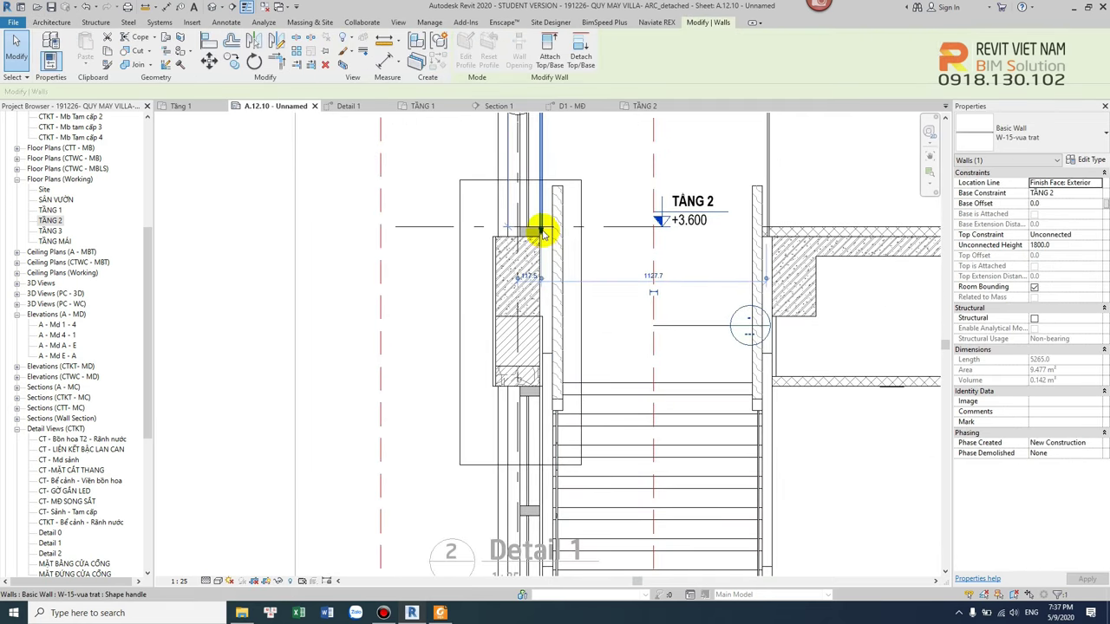
{"action": "left_click_drag", "start_coordinate": [552, 298], "coordinate": [550, 312]}
Step: Bring the finish wall's top down to the TẦNG 2 level, making it 450 tall
{"action": "scroll", "coordinate": [555, 312], "scroll_direction": "down", "scroll_amount": 2}
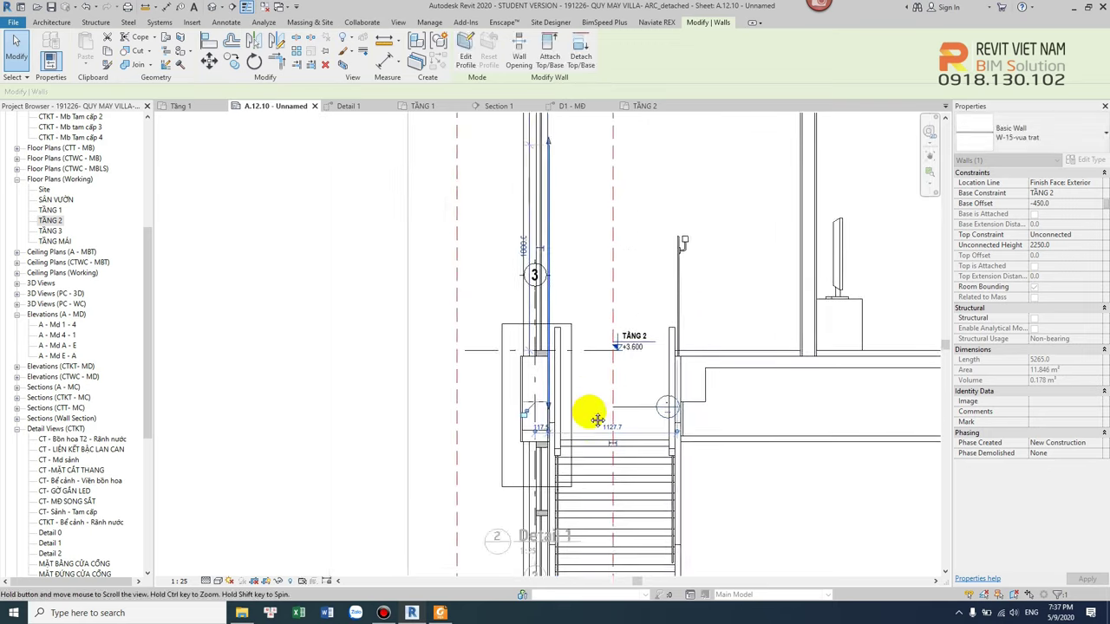
{"action": "scroll", "coordinate": [580, 305], "scroll_direction": "down", "scroll_amount": 1}
{"action": "left_click_drag", "start_coordinate": [556, 270], "coordinate": [564, 458]}
{"action": "scroll", "coordinate": [564, 458], "scroll_direction": "up", "scroll_amount": 3}
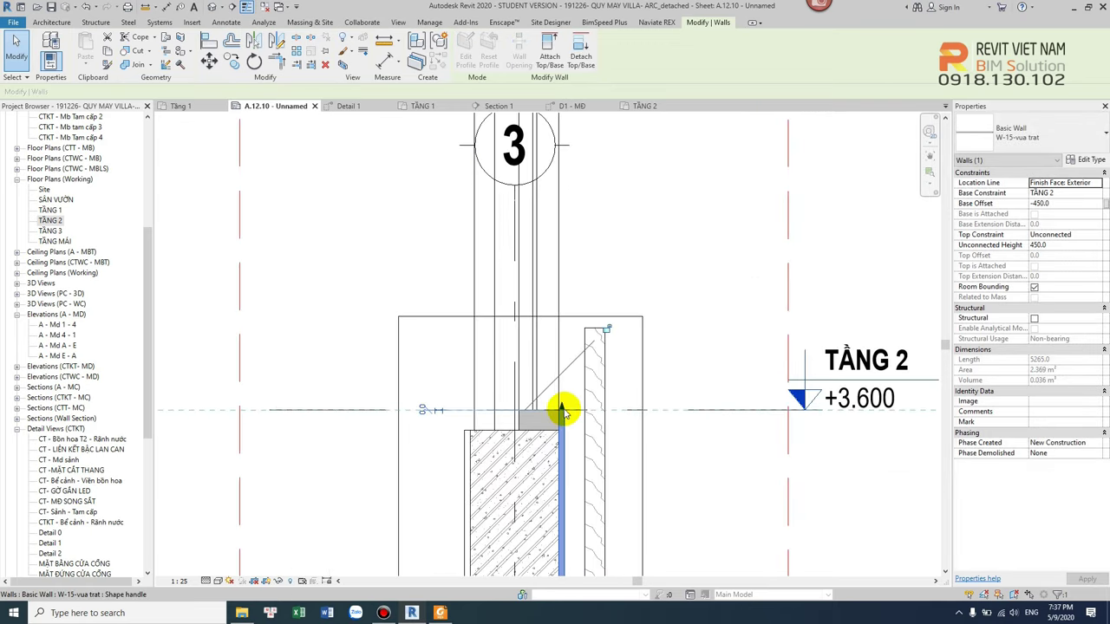
Step: Turn Crop View back on for Detail 1
{"action": "left_click", "coordinate": [669, 451]}
{"action": "scroll", "coordinate": [672, 443], "scroll_direction": "down", "scroll_amount": 3}
{"action": "middle_click_drag", "start_coordinate": [674, 441], "coordinate": [616, 299]}
{"action": "left_click", "coordinate": [254, 581]}
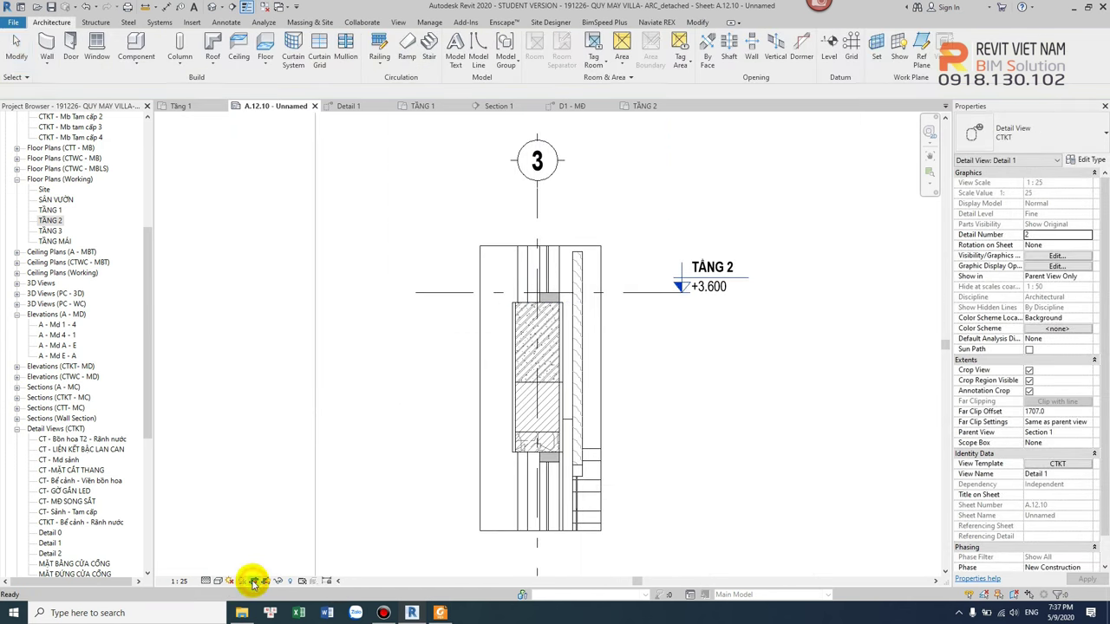
Step: Check the thin finish wall and frame its top in the view
{"action": "scroll", "coordinate": [612, 334], "scroll_direction": "up", "scroll_amount": 2}
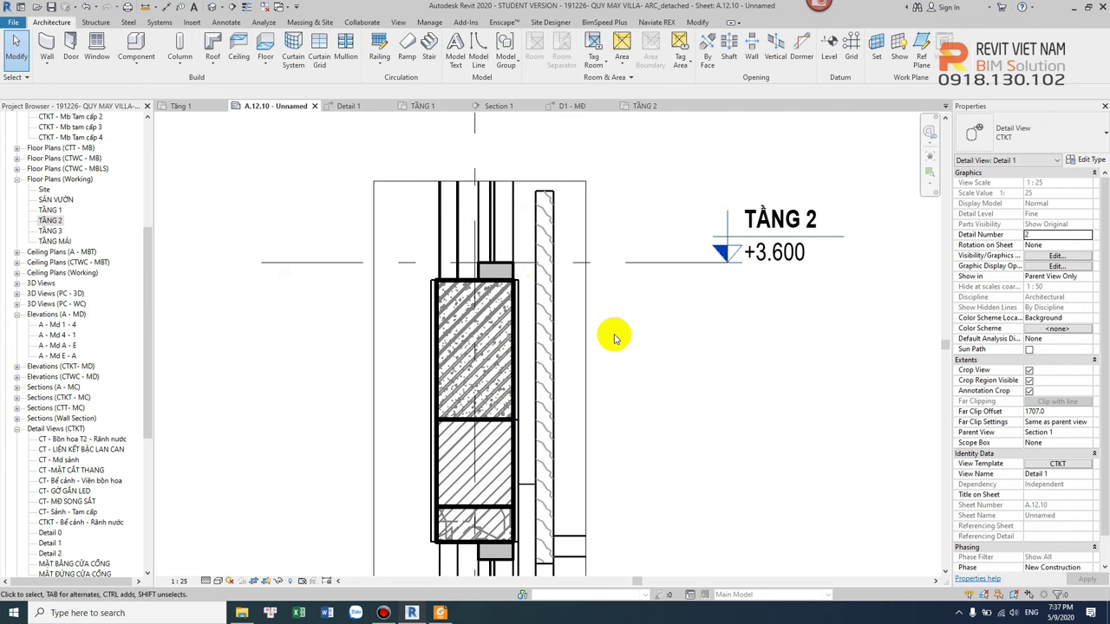
{"action": "scroll", "coordinate": [521, 291], "scroll_direction": "up", "scroll_amount": 3}
{"action": "scroll", "coordinate": [525, 286], "scroll_direction": "up", "scroll_amount": 2}
{"action": "left_click", "coordinate": [528, 286]}
{"action": "scroll", "coordinate": [529, 286], "scroll_direction": "down", "scroll_amount": 3}
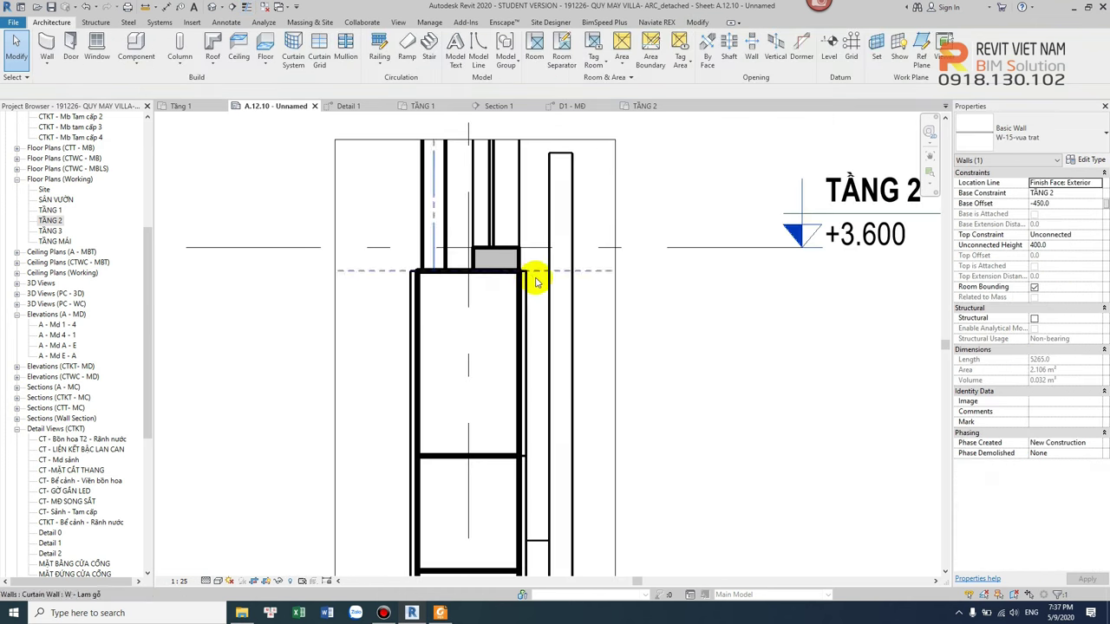
{"action": "left_click", "coordinate": [636, 327]}
{"action": "scroll", "coordinate": [531, 468], "scroll_direction": "up", "scroll_amount": 1}
{"action": "scroll", "coordinate": [531, 468], "scroll_direction": "up", "scroll_amount": 1}
{"action": "middle_click_drag", "start_coordinate": [531, 459], "coordinate": [528, 401]}
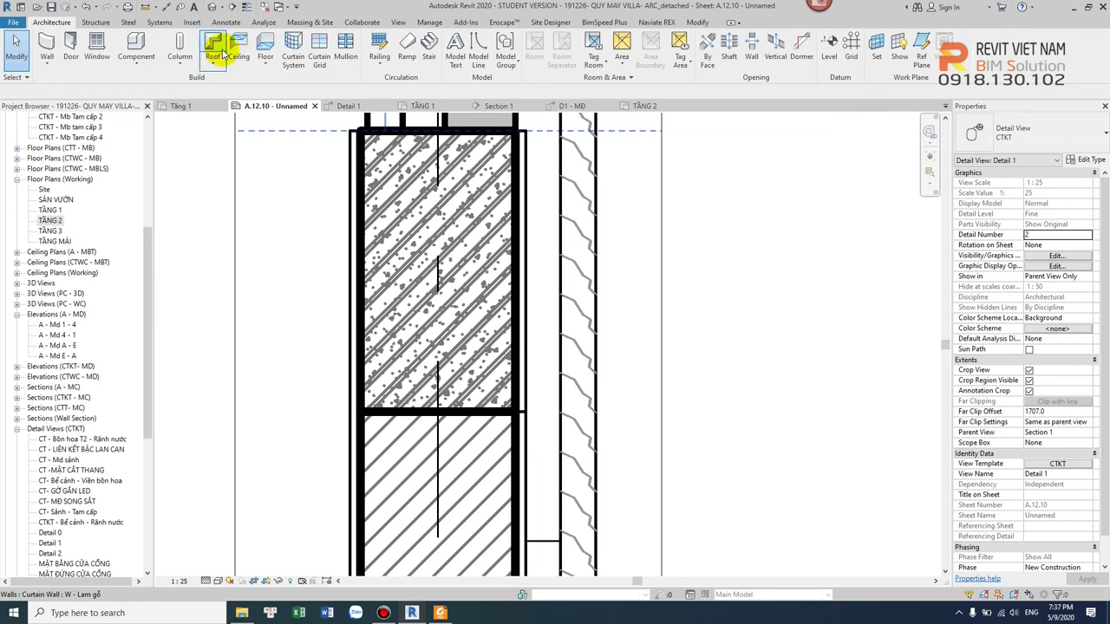
Step: Join Geometry between the concrete wall and the finish wall so their outlines merge
{"action": "left_click", "coordinate": [697, 21]}
{"action": "left_click", "coordinate": [150, 65]}
{"action": "left_click", "coordinate": [165, 90]}
{"action": "left_click", "coordinate": [520, 423]}
{"action": "left_click", "coordinate": [526, 401]}
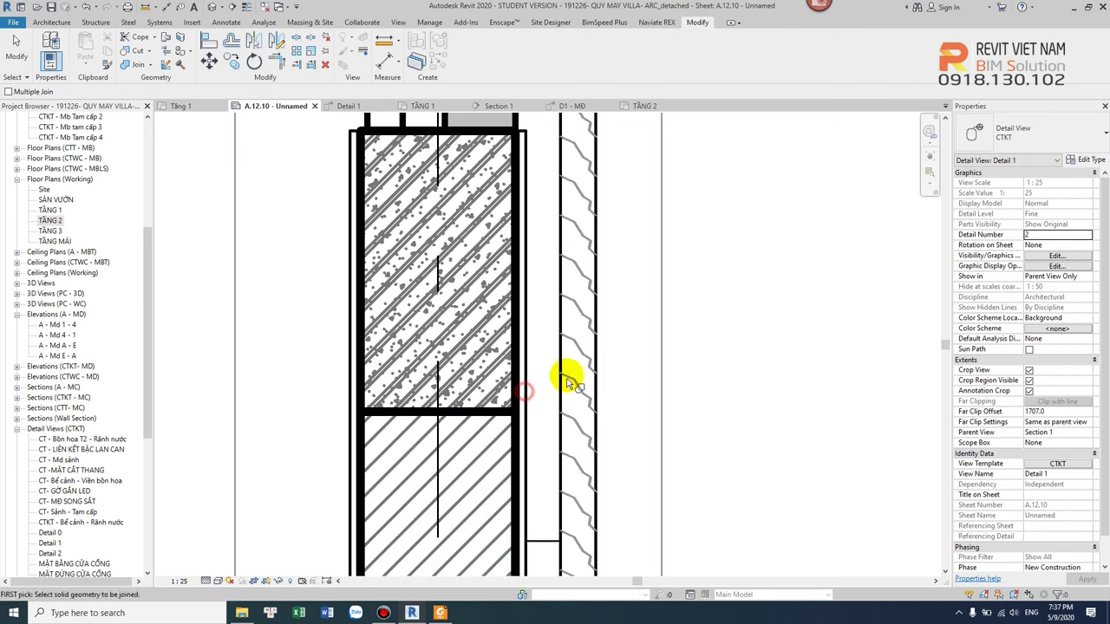
{"action": "key", "text": "Escape"}
{"action": "scroll", "coordinate": [701, 344], "scroll_direction": "down", "scroll_amount": 3}
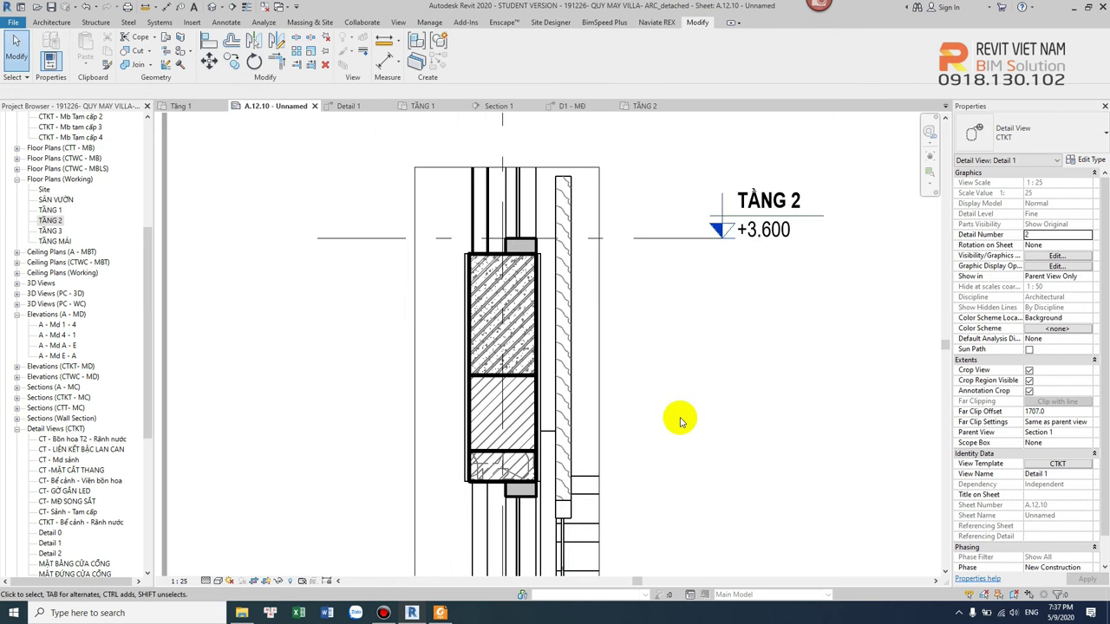
{"action": "middle_click_drag", "start_coordinate": [626, 252], "coordinate": [639, 301]}
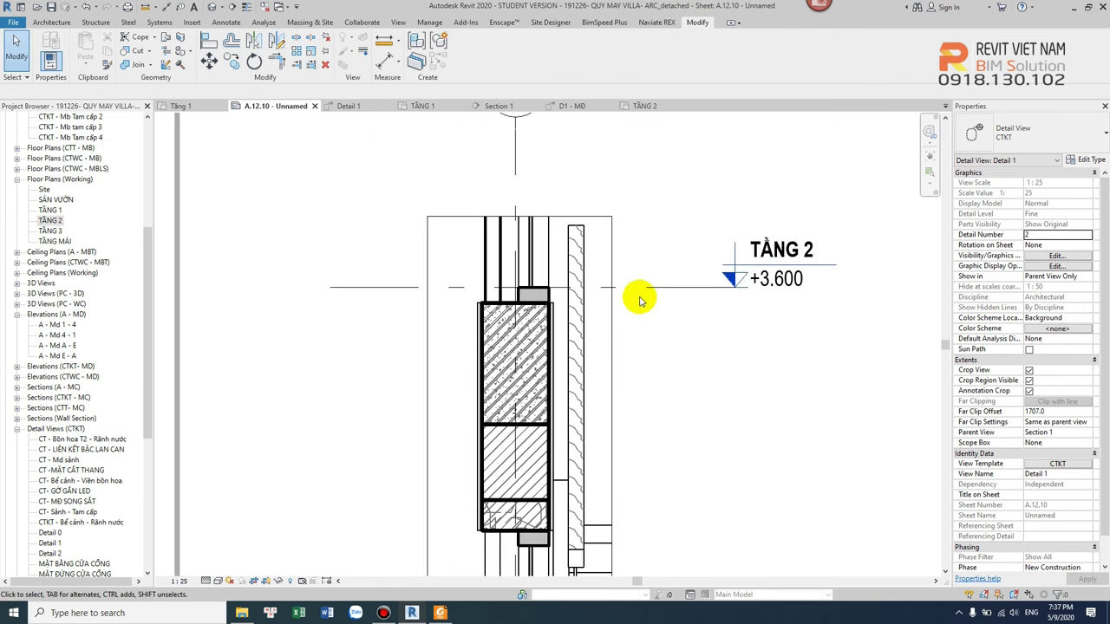
{"action": "scroll", "coordinate": [542, 297], "scroll_direction": "up", "scroll_amount": 3}
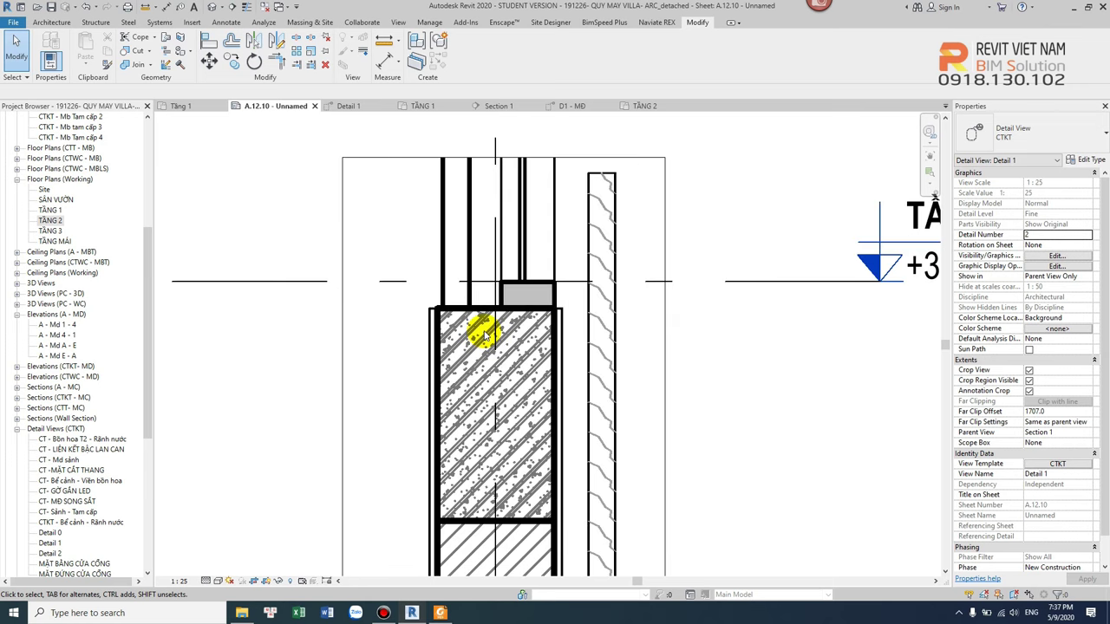
{"action": "scroll", "coordinate": [446, 257], "scroll_direction": "up", "scroll_amount": 3}
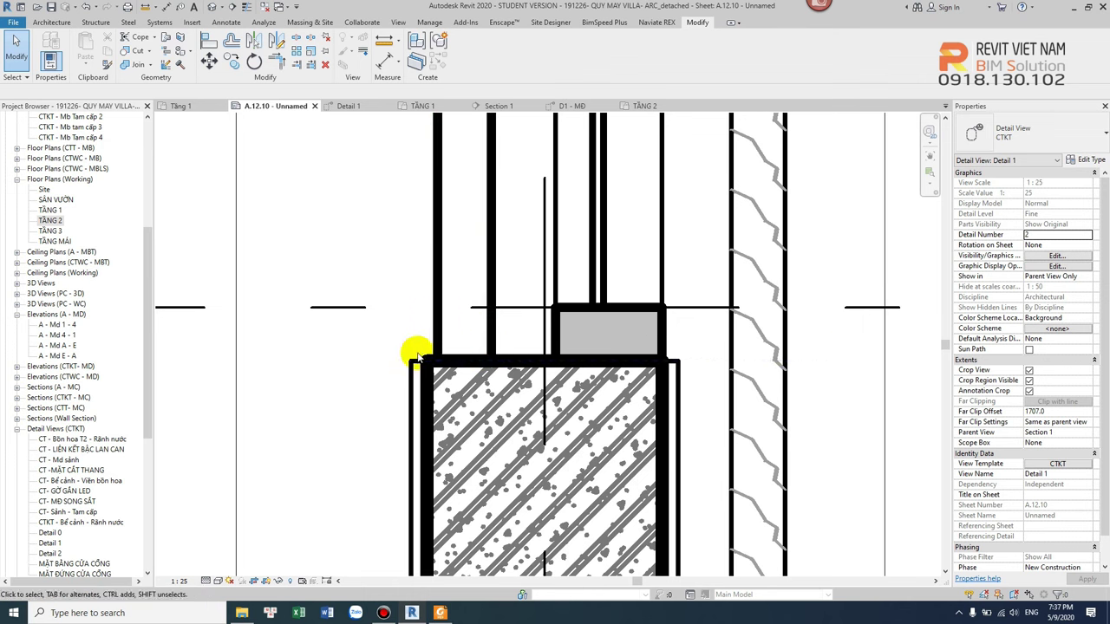
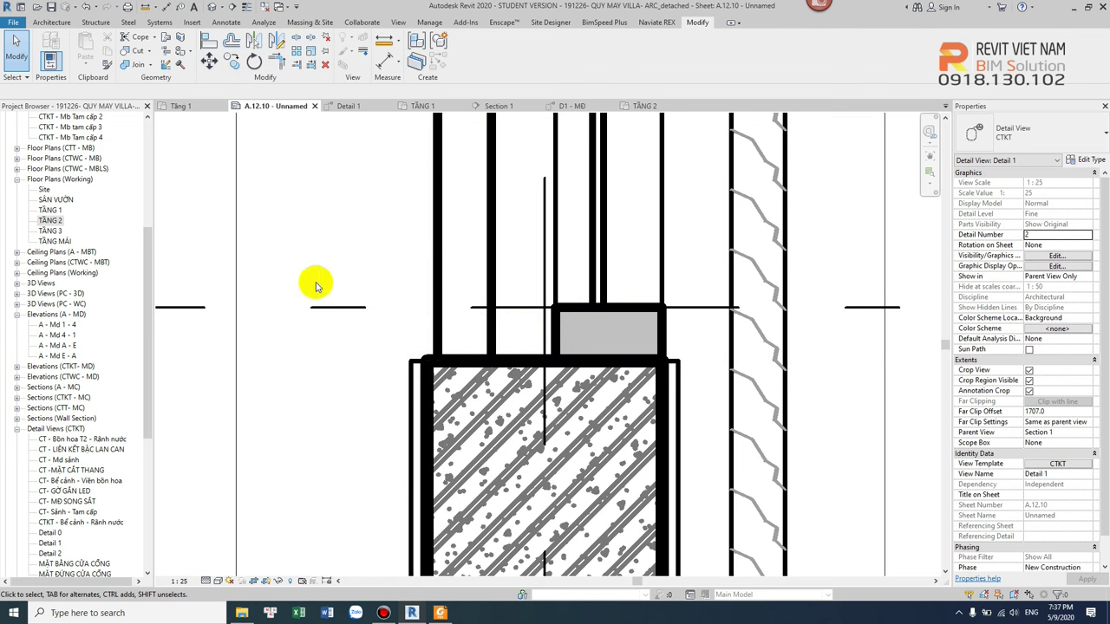
Step: Shorten the curtain wall so its bottom end stops above the beam
{"action": "left_click", "coordinate": [469, 358]}
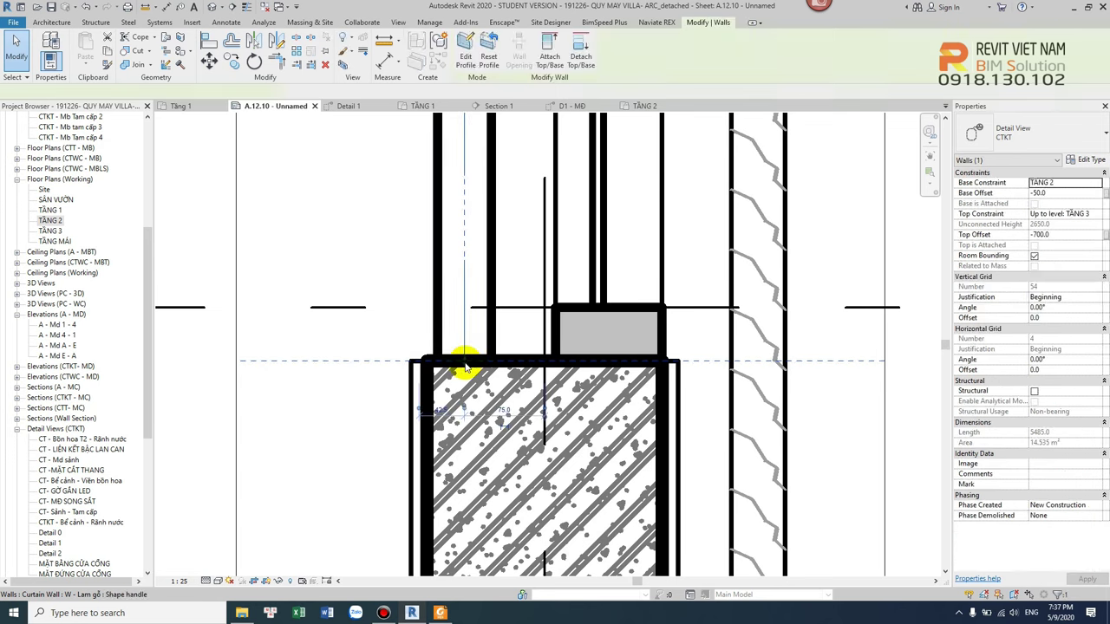
{"action": "left_click_drag", "start_coordinate": [465, 357], "coordinate": [476, 356]}
{"action": "key", "text": "Escape"}
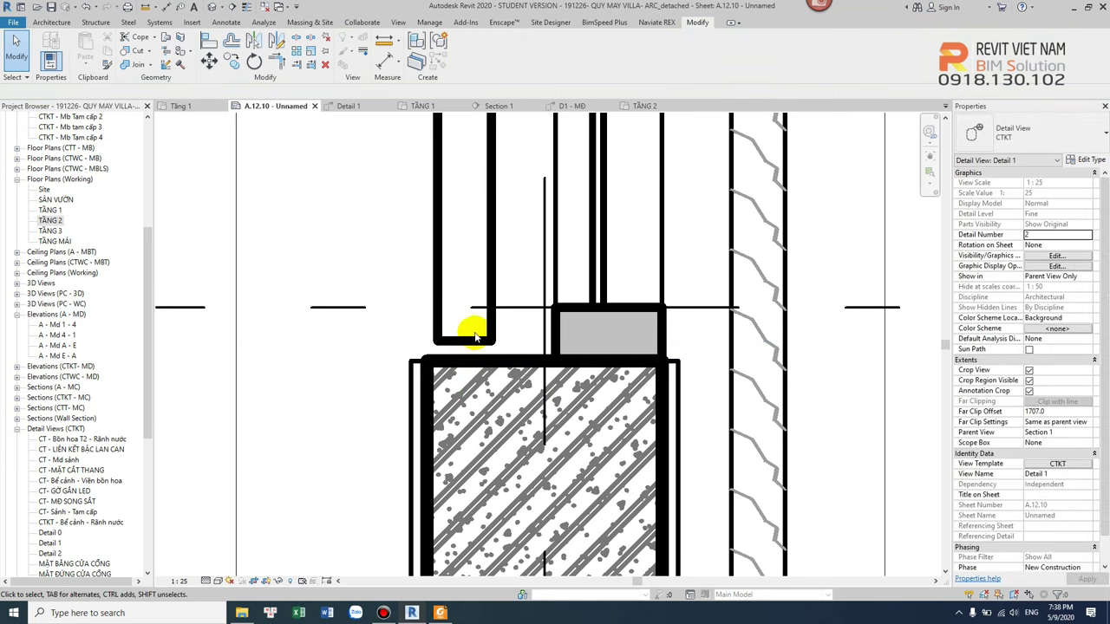
{"action": "scroll", "coordinate": [476, 315], "scroll_direction": "down", "scroll_amount": 1}
Step: Close all views except Tầng 1 and A.12.10, then start a filled region
{"action": "left_click", "coordinate": [264, 8]}
{"action": "left_click", "coordinate": [49, 23]}
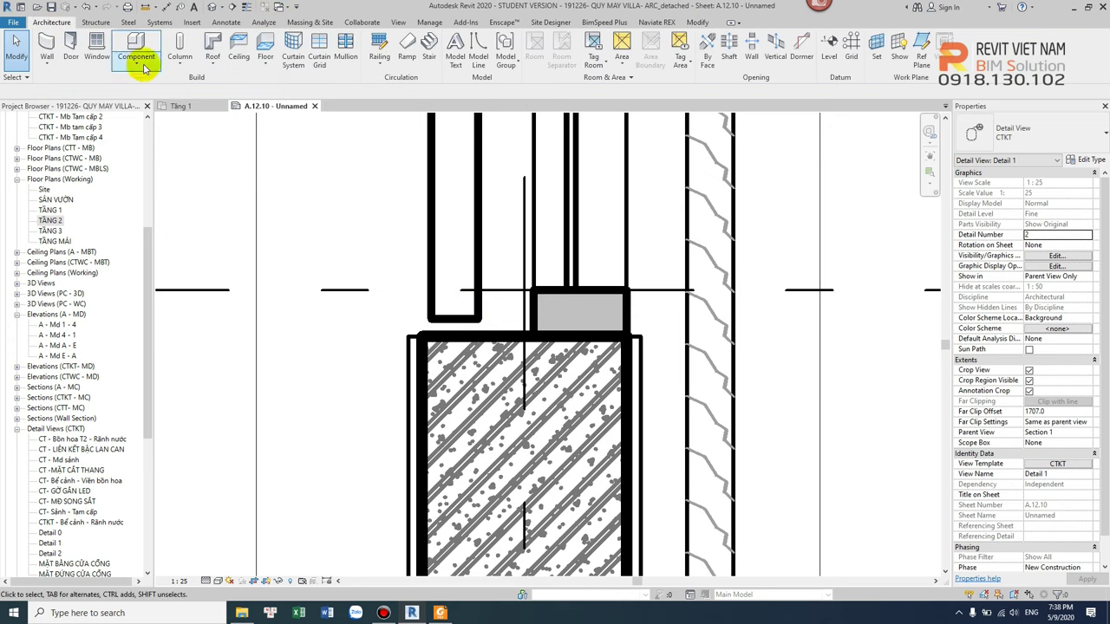
{"action": "left_click", "coordinate": [275, 25]}
{"action": "left_click", "coordinate": [227, 24]}
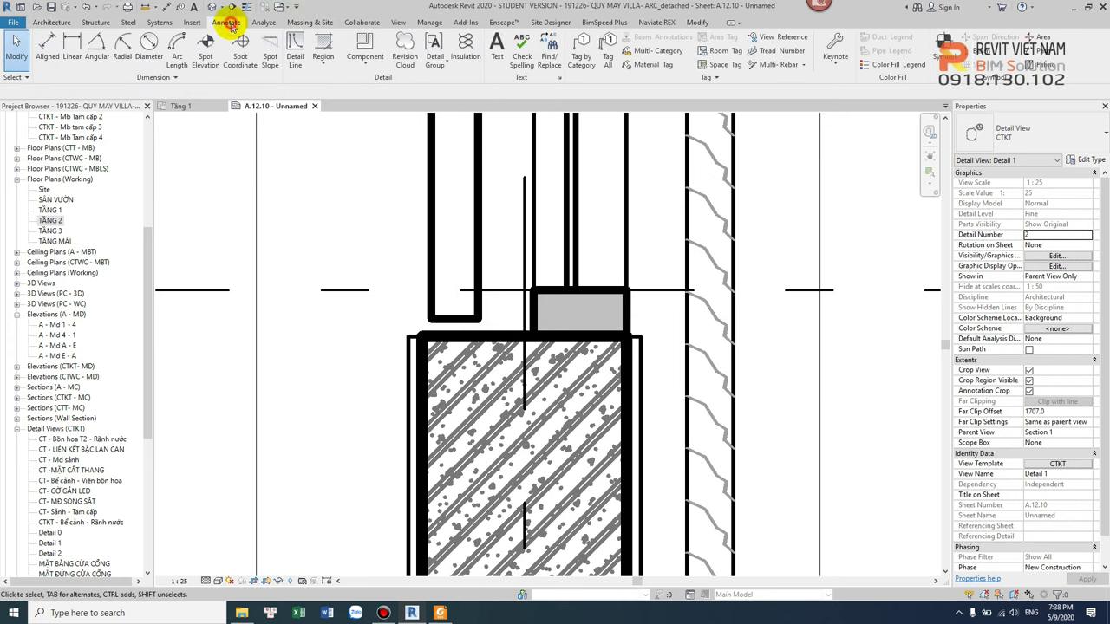
{"action": "left_click", "coordinate": [321, 59]}
{"action": "left_click", "coordinate": [322, 74]}
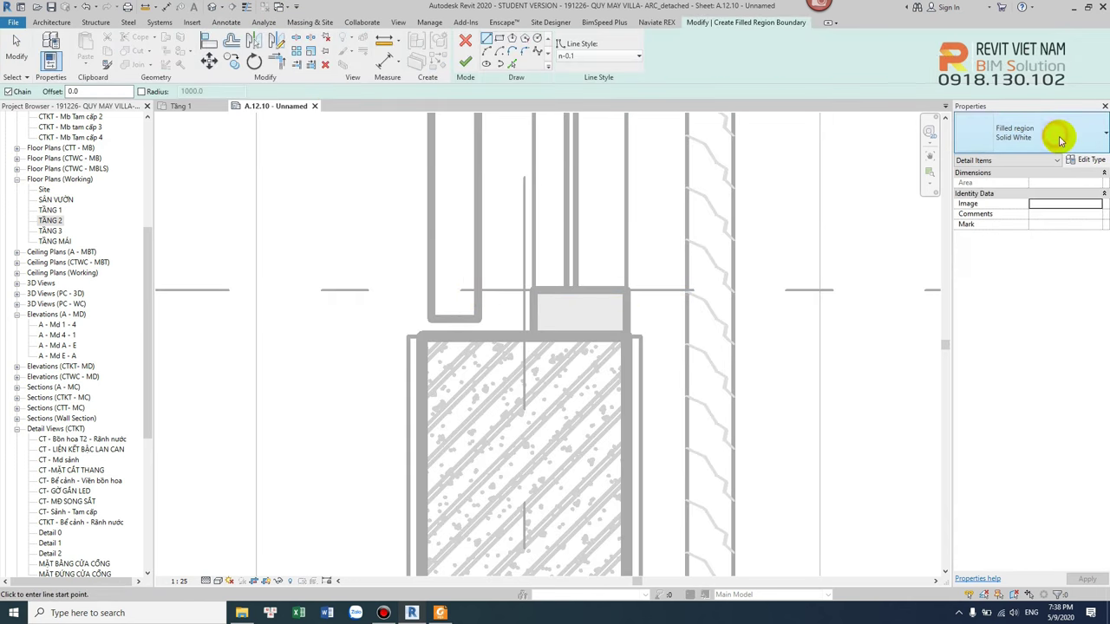
Step: Choose Det-VuaTrat from the filled region Type Selector list
{"action": "left_click", "coordinate": [1060, 137]}
{"action": "scroll", "coordinate": [1029, 278], "scroll_direction": "up", "scroll_amount": 3}
{"action": "scroll", "coordinate": [1029, 283], "scroll_direction": "up", "scroll_amount": 2}
{"action": "scroll", "coordinate": [1028, 286], "scroll_direction": "up", "scroll_amount": 3}
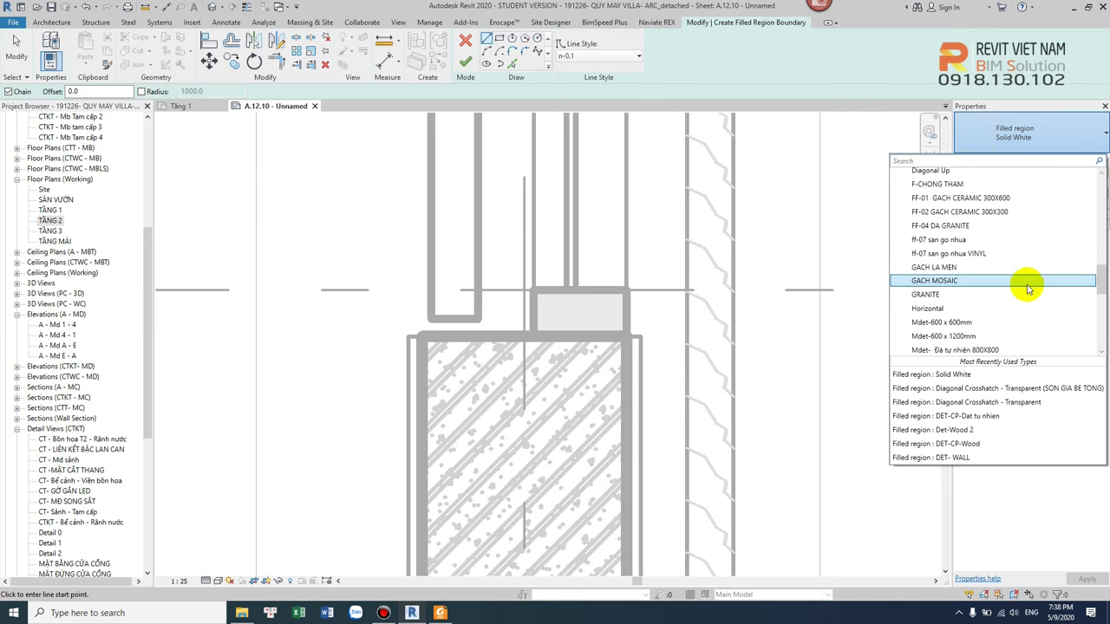
{"action": "scroll", "coordinate": [1029, 279], "scroll_direction": "up", "scroll_amount": 2}
{"action": "scroll", "coordinate": [1028, 278], "scroll_direction": "down", "scroll_amount": 1}
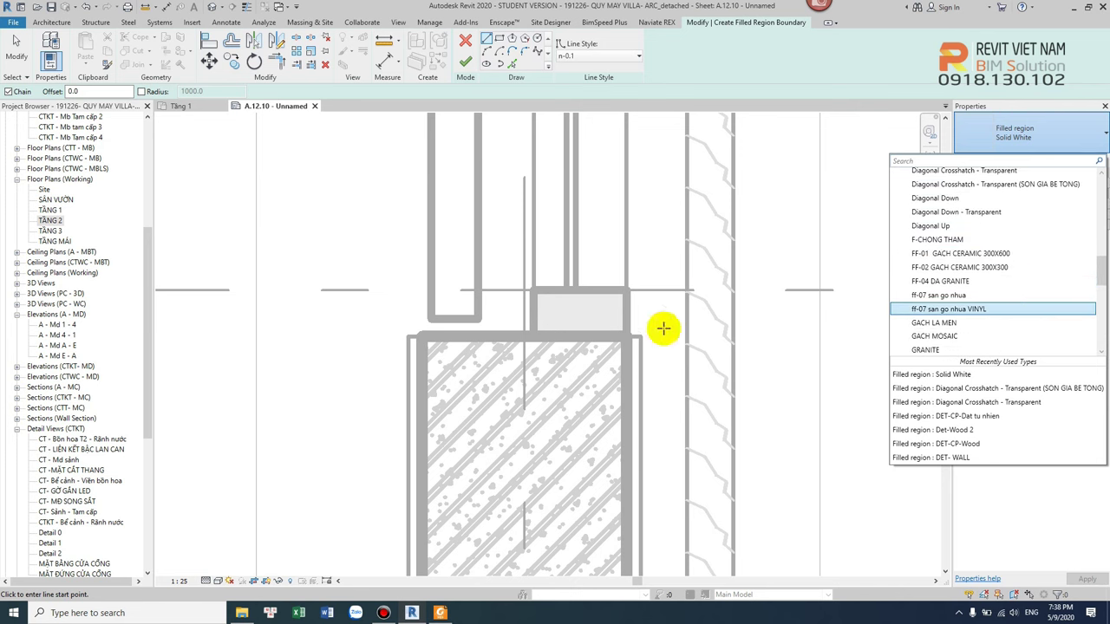
{"action": "scroll", "coordinate": [988, 299], "scroll_direction": "down", "scroll_amount": 2}
{"action": "scroll", "coordinate": [988, 329], "scroll_direction": "down", "scroll_amount": 2}
{"action": "scroll", "coordinate": [988, 335], "scroll_direction": "down", "scroll_amount": 2}
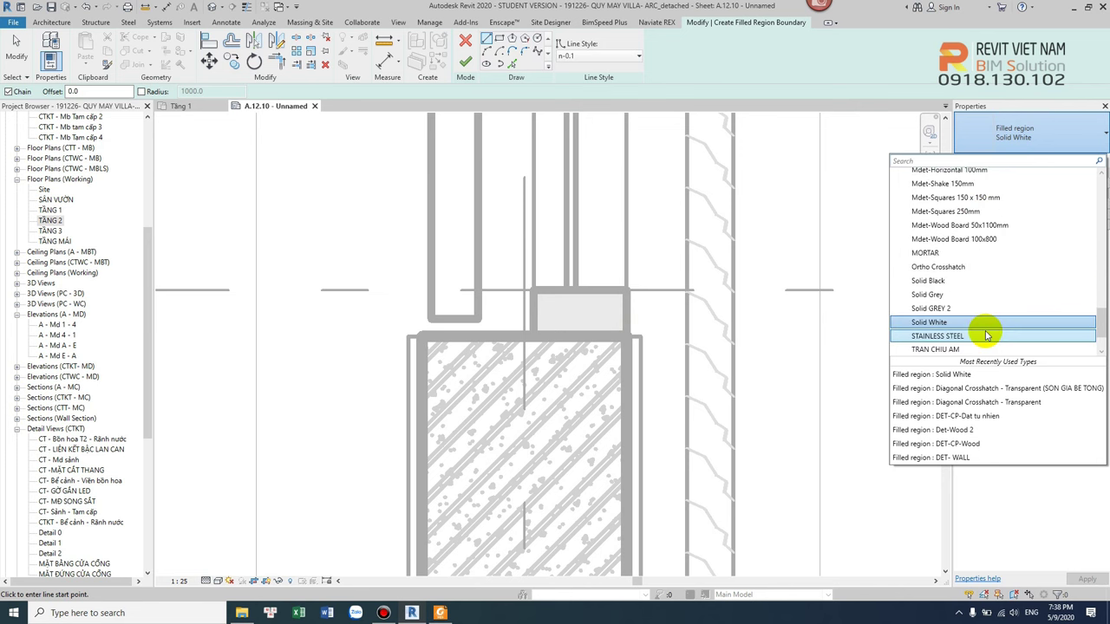
{"action": "scroll", "coordinate": [988, 335], "scroll_direction": "down", "scroll_amount": 2}
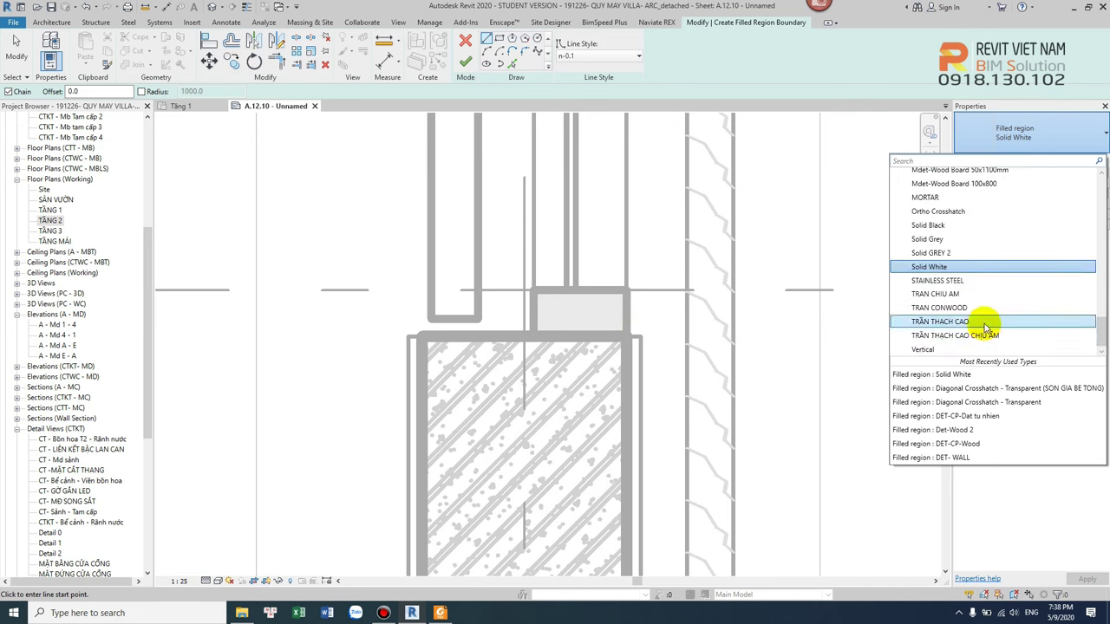
{"action": "scroll", "coordinate": [985, 334], "scroll_direction": "up", "scroll_amount": 3}
{"action": "scroll", "coordinate": [985, 330], "scroll_direction": "up", "scroll_amount": 3}
{"action": "scroll", "coordinate": [985, 326], "scroll_direction": "up", "scroll_amount": 2}
{"action": "scroll", "coordinate": [984, 325], "scroll_direction": "up", "scroll_amount": 1}
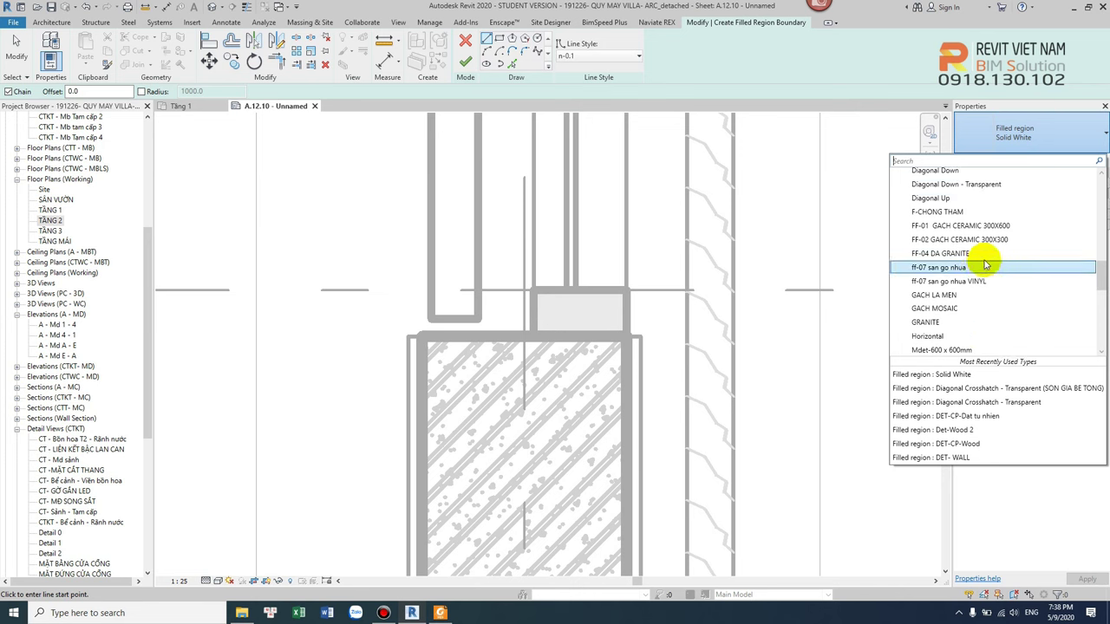
{"action": "scroll", "coordinate": [986, 265], "scroll_direction": "up", "scroll_amount": 3}
{"action": "scroll", "coordinate": [986, 260], "scroll_direction": "up", "scroll_amount": 1}
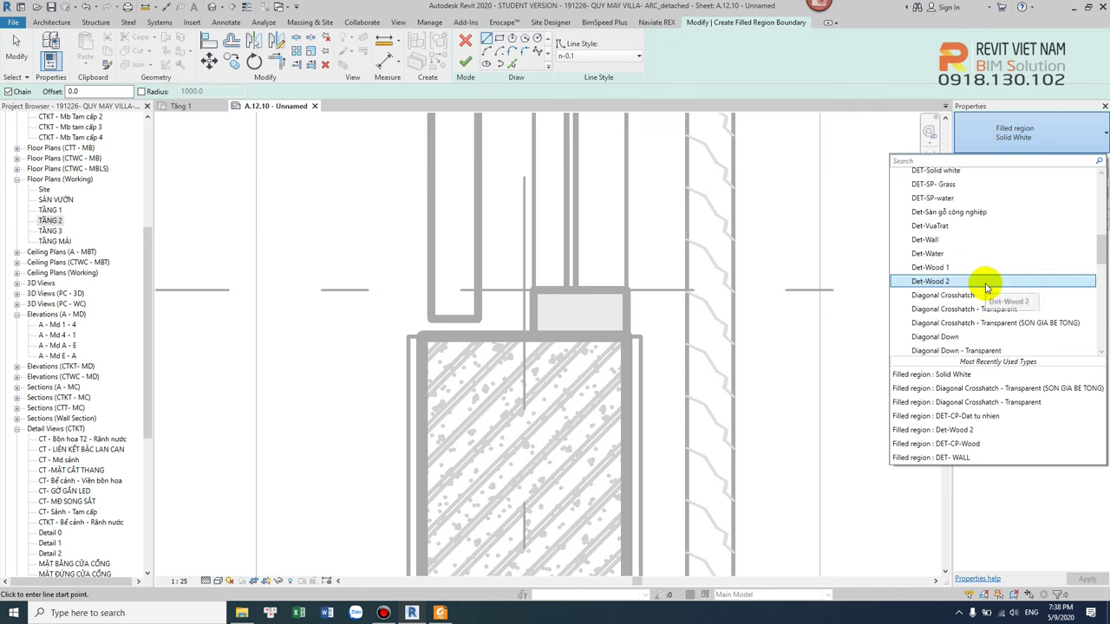
{"action": "left_click", "coordinate": [940, 225]}
{"action": "scroll", "coordinate": [408, 314], "scroll_direction": "up", "scroll_amount": 1}
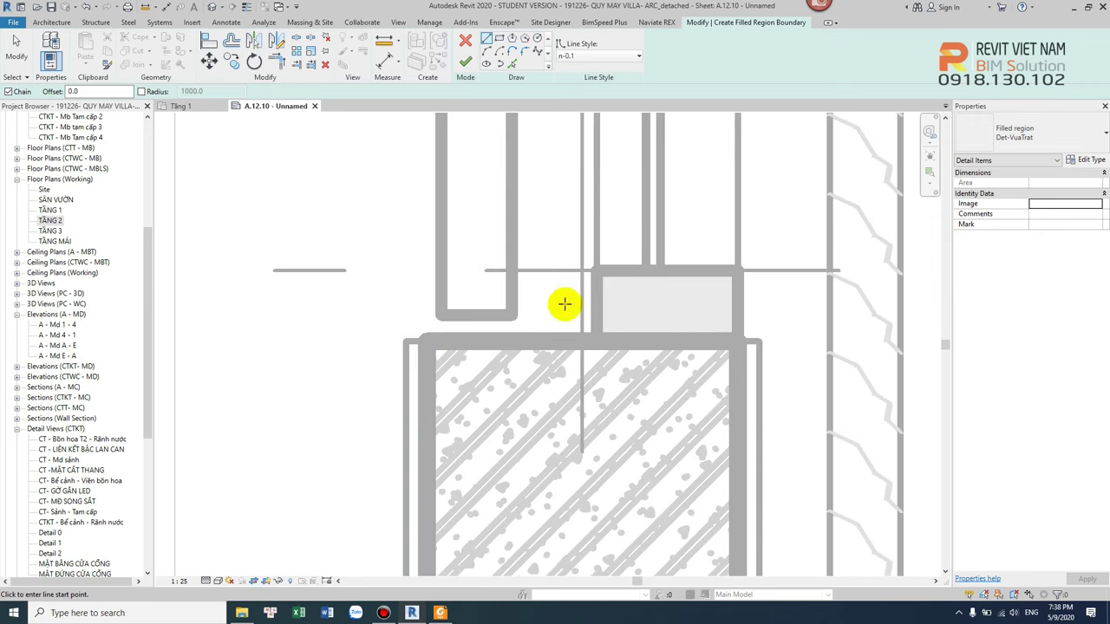
Step: Draw the wedge's sloped edge from the curtain wall corner to the block corner
{"action": "left_click", "coordinate": [509, 315]}
{"action": "key", "text": "Escape"}
{"action": "key", "text": "Escape"}
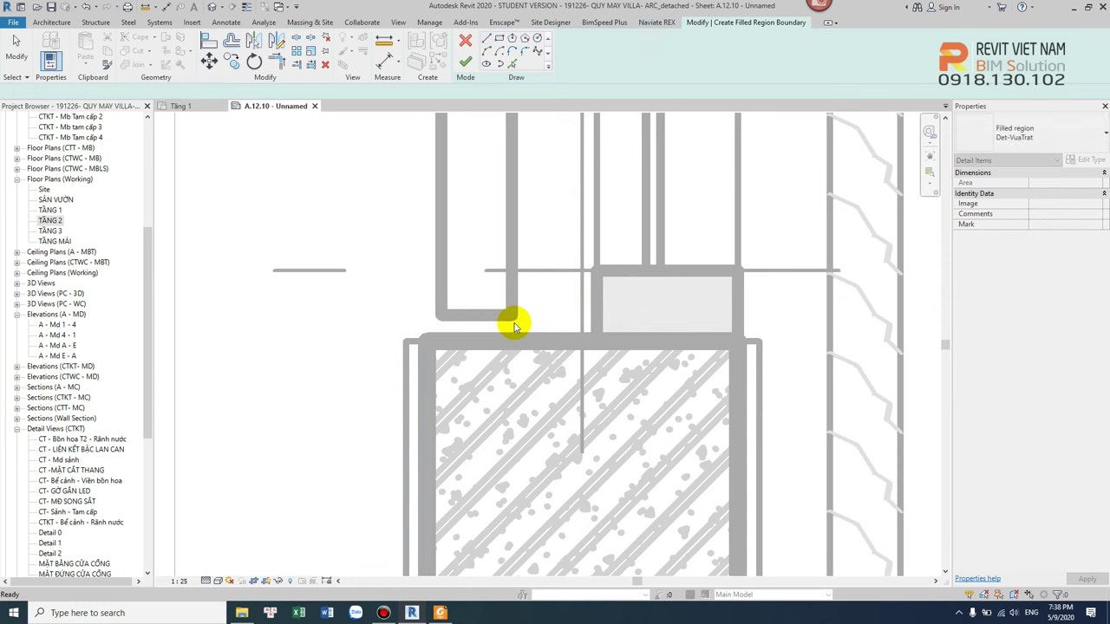
{"action": "key", "text": "d"}
{"action": "key", "text": "i"}
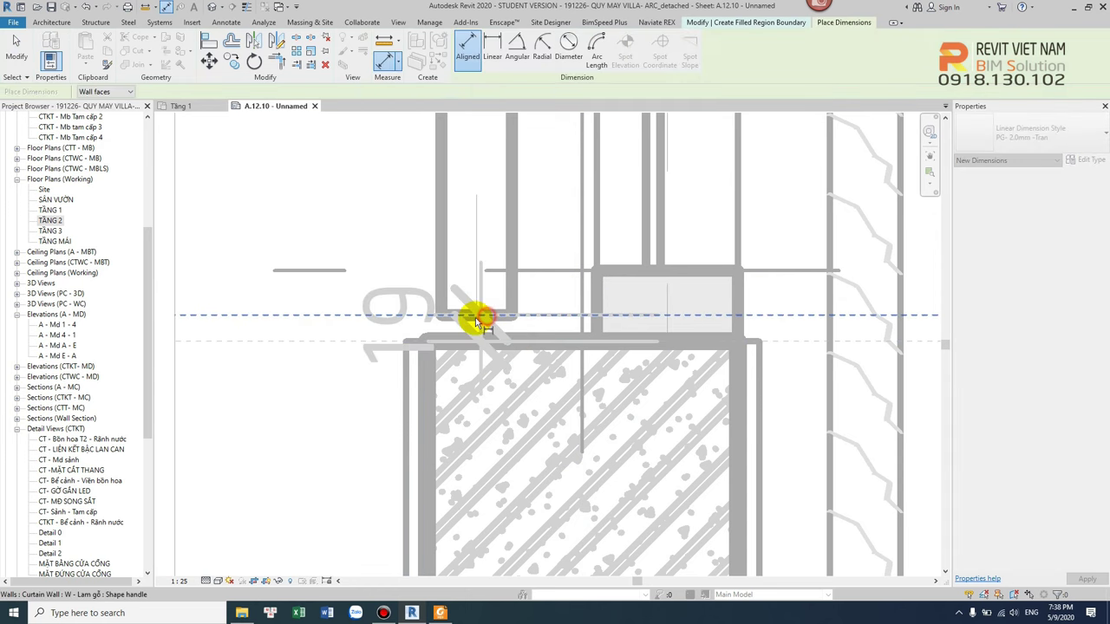
{"action": "scroll", "coordinate": [468, 317], "scroll_direction": "down", "scroll_amount": 2}
{"action": "key", "text": "Escape"}
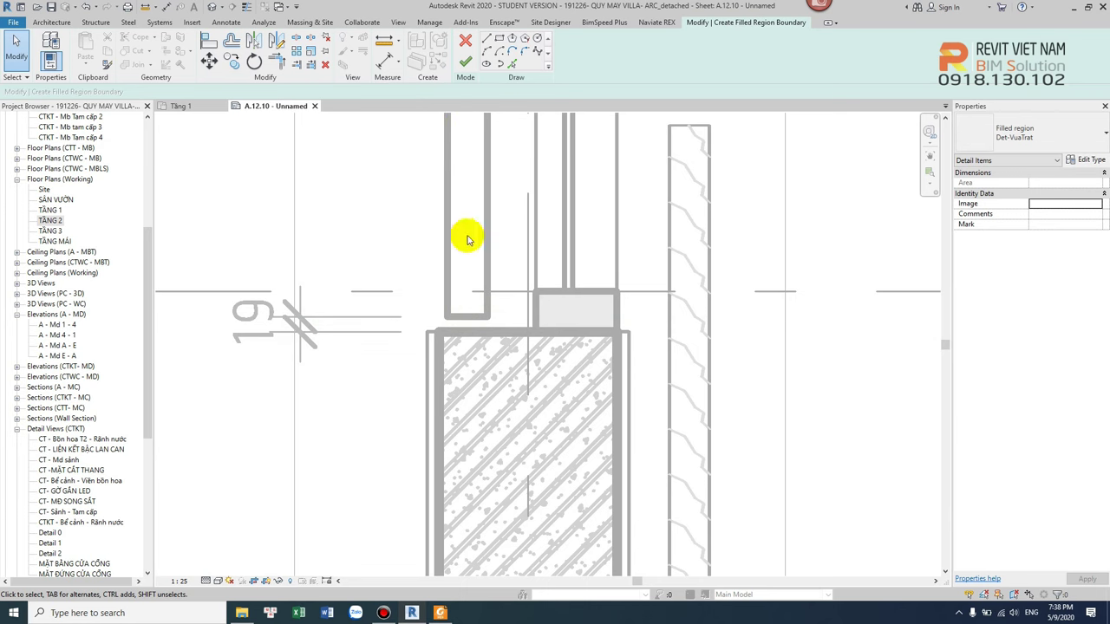
{"action": "left_click", "coordinate": [497, 44]}
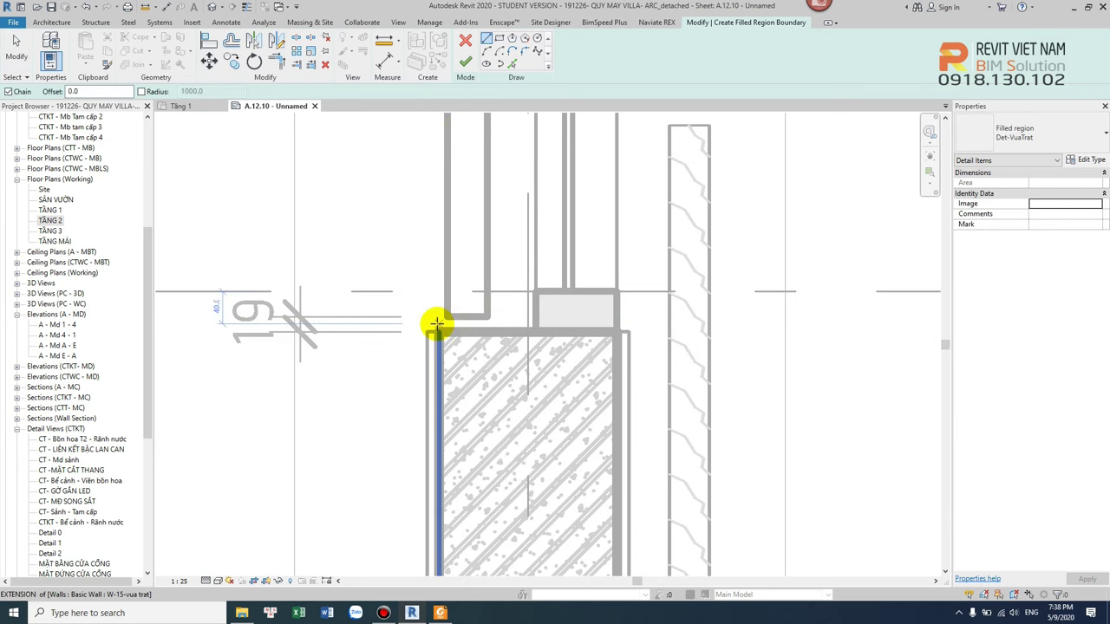
{"action": "left_click", "coordinate": [488, 313]}
{"action": "scroll", "coordinate": [495, 310], "scroll_direction": "up", "scroll_amount": 1}
{"action": "scroll", "coordinate": [527, 302], "scroll_direction": "up", "scroll_amount": 1}
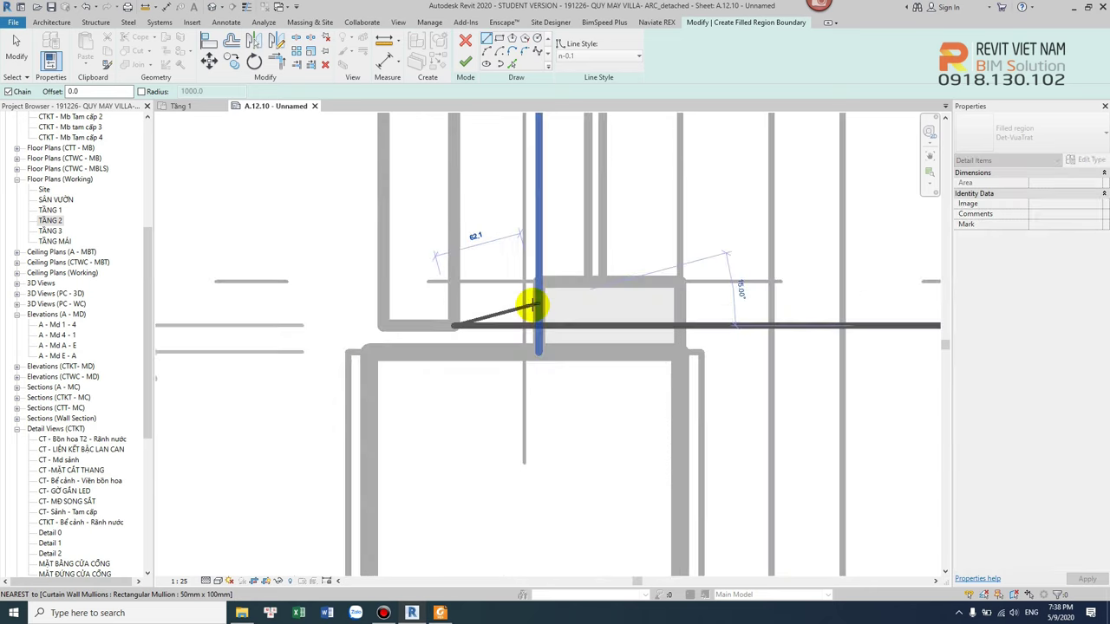
{"action": "left_click", "coordinate": [536, 311]}
{"action": "key", "text": "Escape"}
{"action": "key", "text": "Escape"}
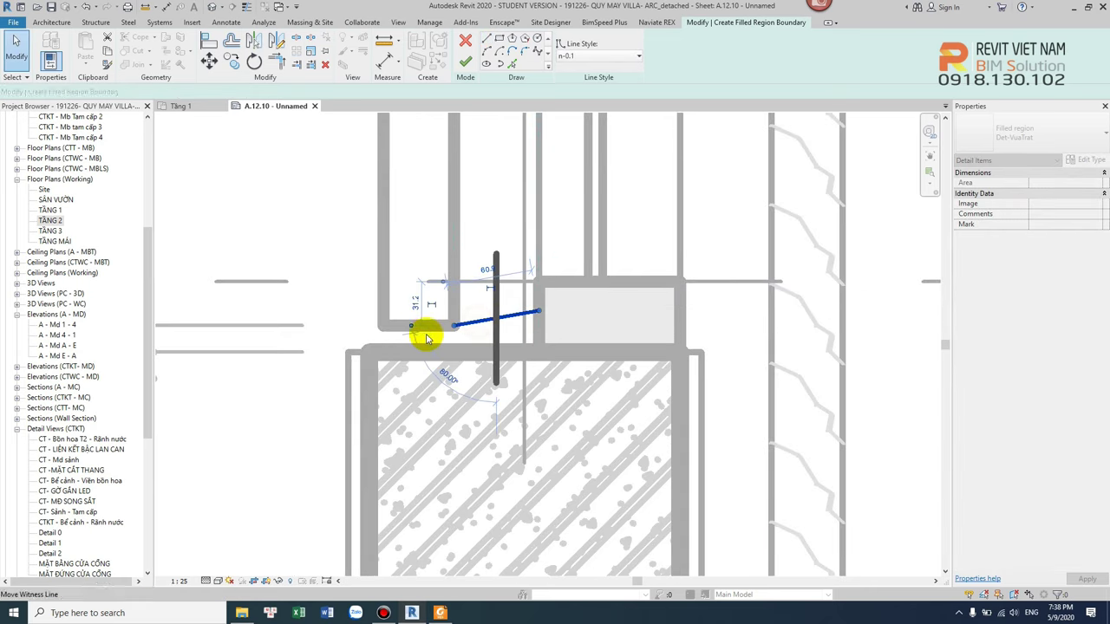
Step: Draw the wedge's vertical right edge, bottom edge along the beam top, and left vertical line
{"action": "key", "text": "l"}
{"action": "key", "text": "i"}
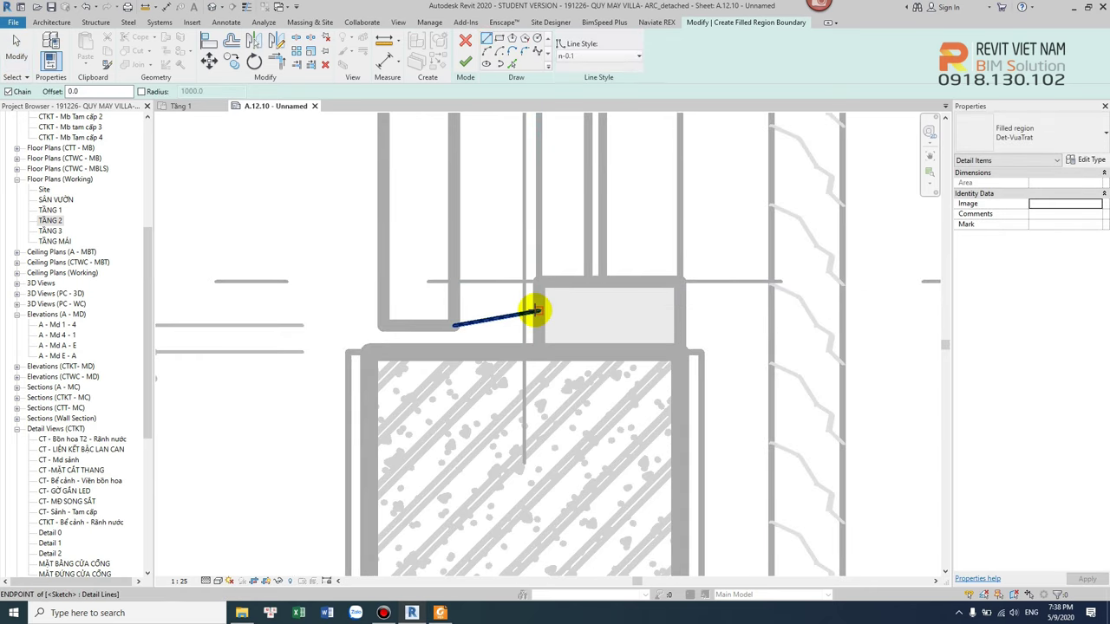
{"action": "left_click", "coordinate": [537, 311]}
{"action": "left_click", "coordinate": [538, 351]}
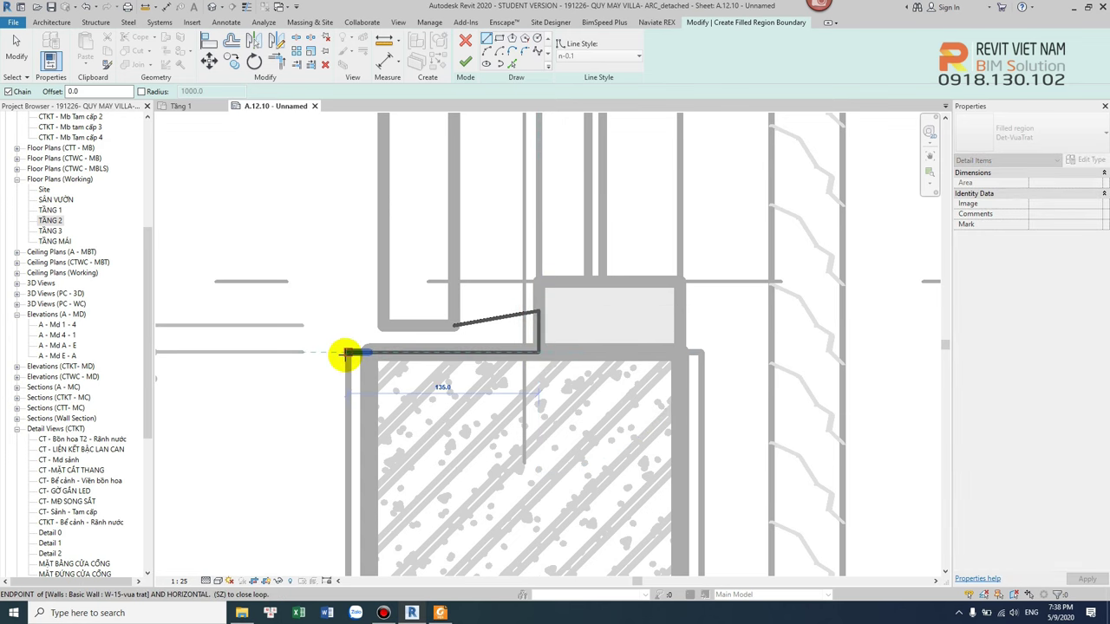
{"action": "left_click", "coordinate": [345, 350]}
{"action": "key", "text": "Escape"}
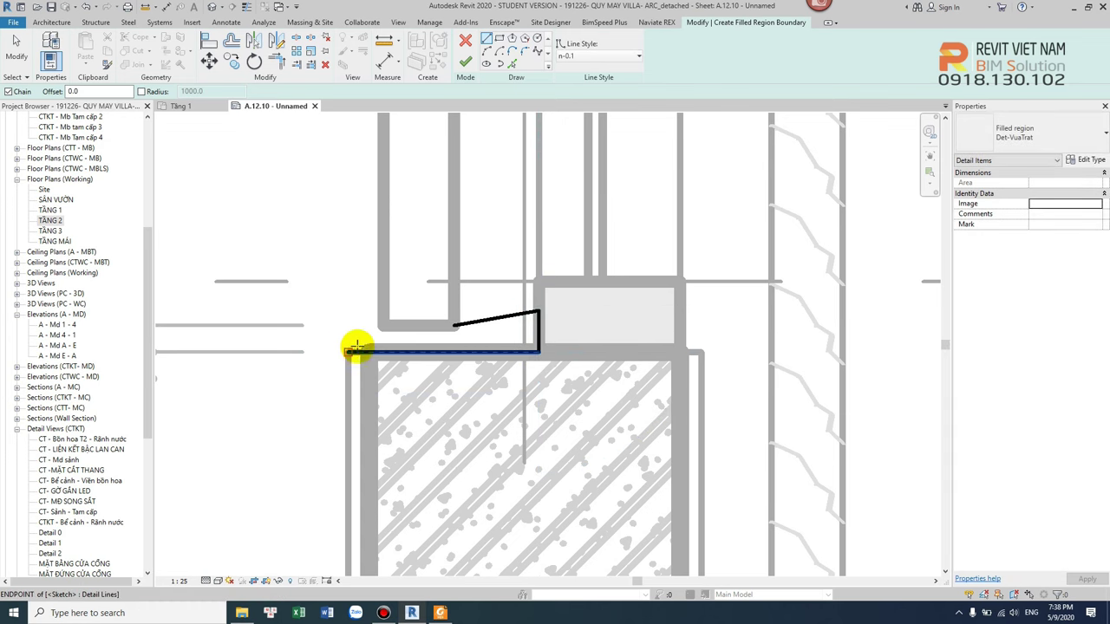
{"action": "key", "text": "Escape"}
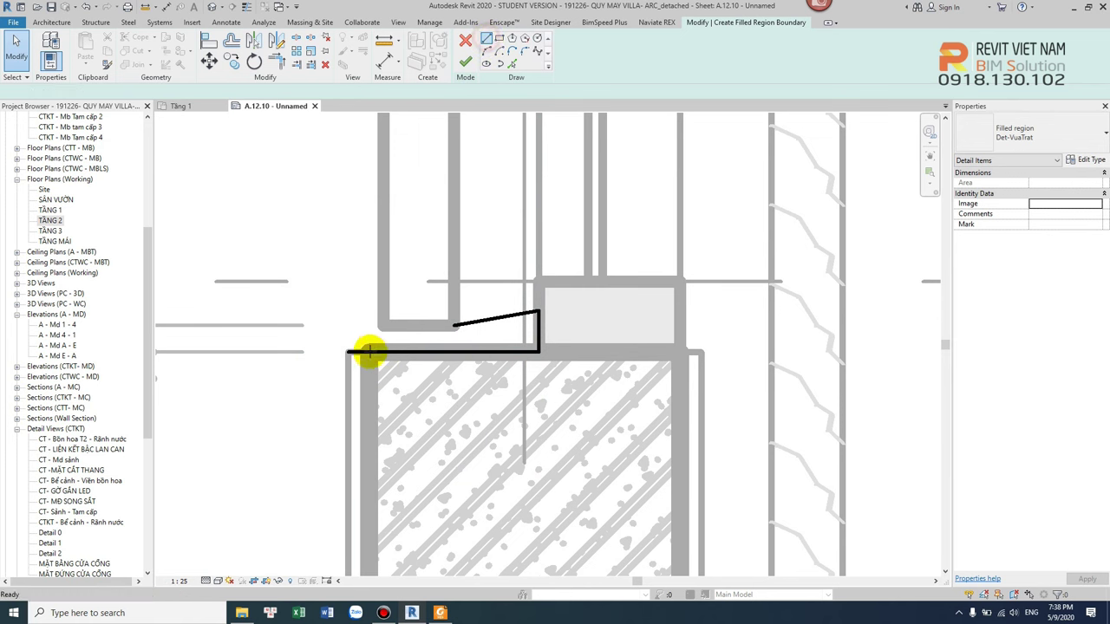
{"action": "left_click", "coordinate": [347, 351]}
{"action": "left_click", "coordinate": [347, 304]}
{"action": "key", "text": "Escape"}
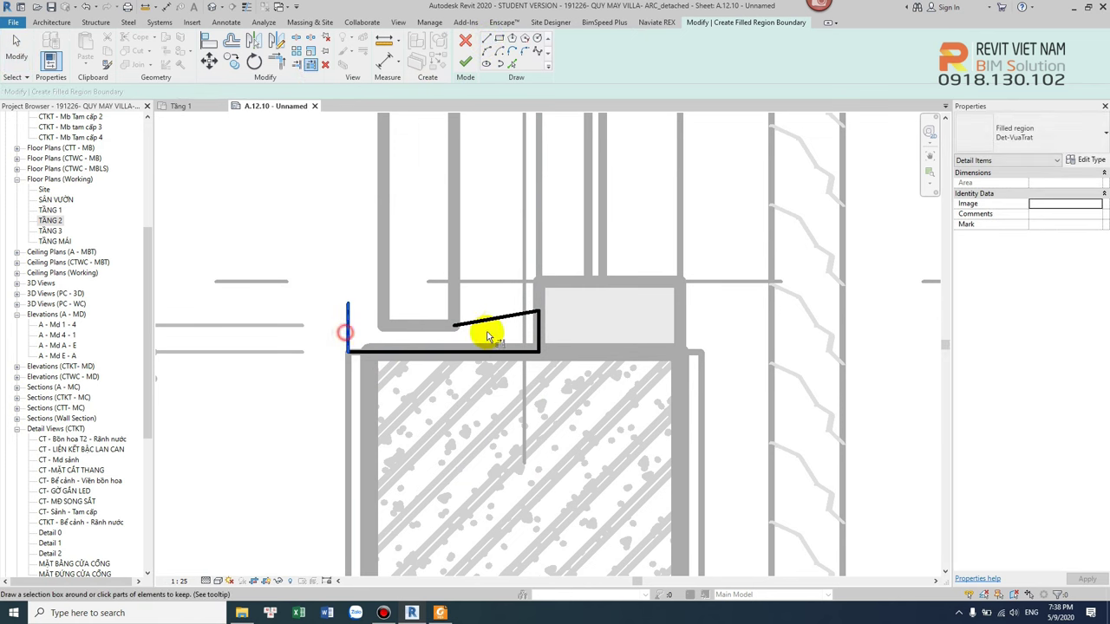
Step: Close the wedge with a slanted edge and delete the leftover vertical line
{"action": "left_click", "coordinate": [348, 351]}
{"action": "key", "text": "Escape"}
{"action": "scroll", "coordinate": [350, 350], "scroll_direction": "up", "scroll_amount": 2}
{"action": "scroll", "coordinate": [359, 352], "scroll_direction": "up", "scroll_amount": 1}
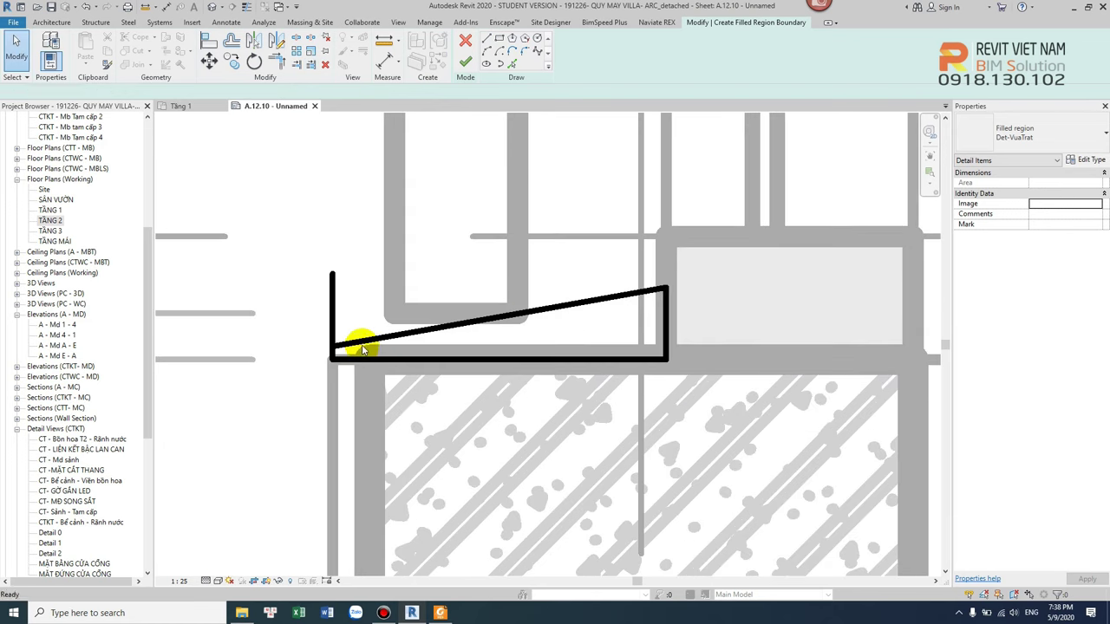
{"action": "left_click", "coordinate": [332, 345]}
{"action": "key", "text": "Delete"}
{"action": "scroll", "coordinate": [473, 340], "scroll_direction": "down", "scroll_amount": 2}
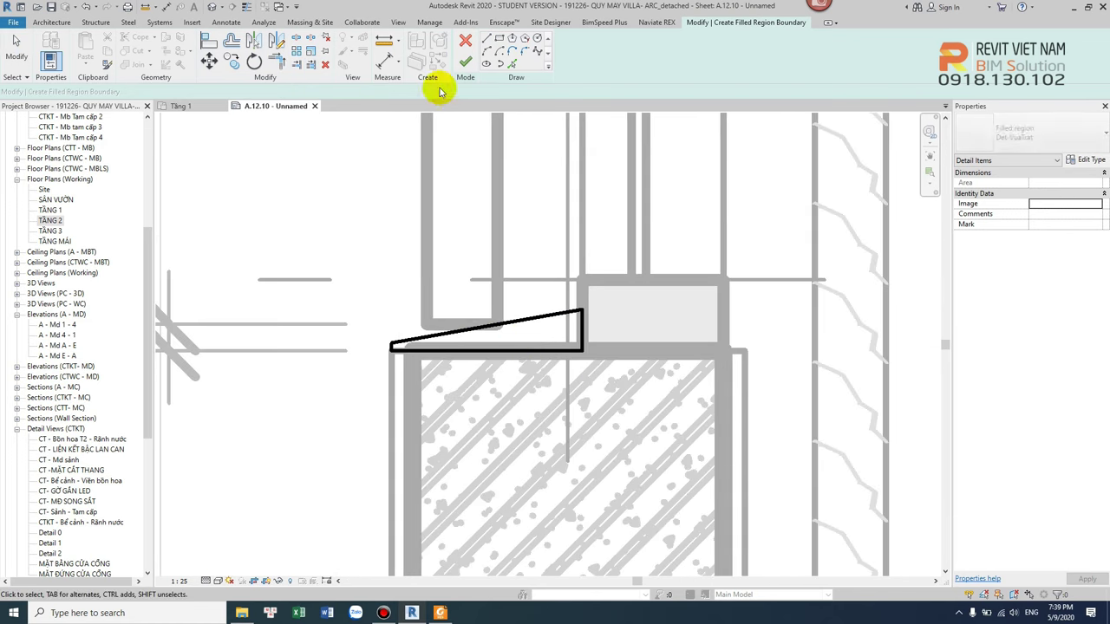
Step: Reopen the filled region's boundary and move the sloped edge's endpoint
{"action": "left_click", "coordinate": [465, 63]}
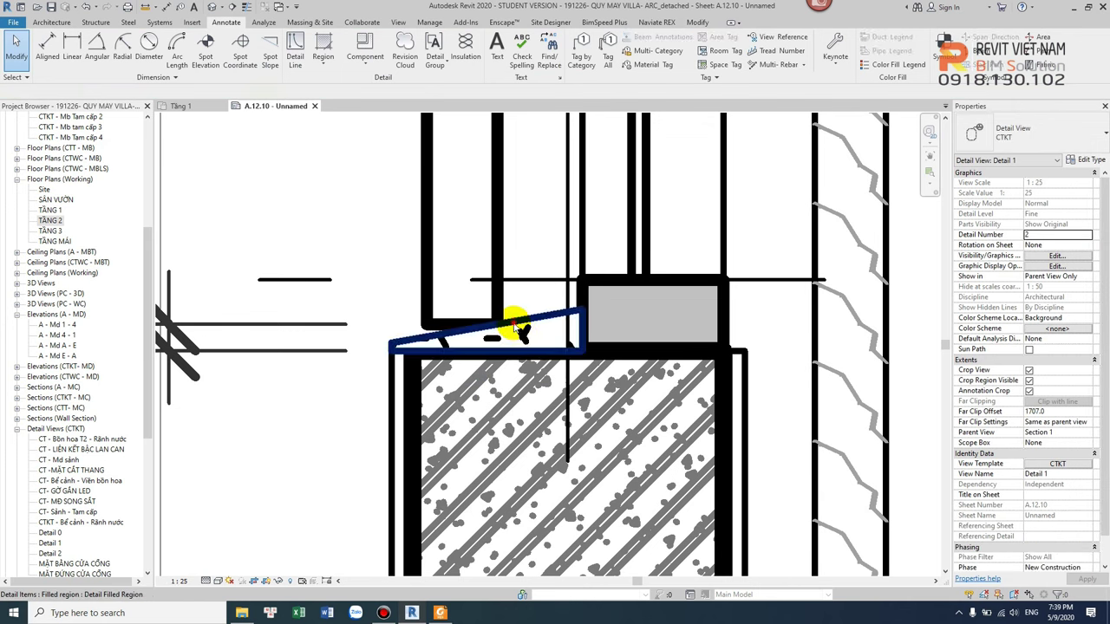
{"action": "double_click", "coordinate": [519, 329]}
{"action": "scroll", "coordinate": [471, 322], "scroll_direction": "up", "scroll_amount": 2}
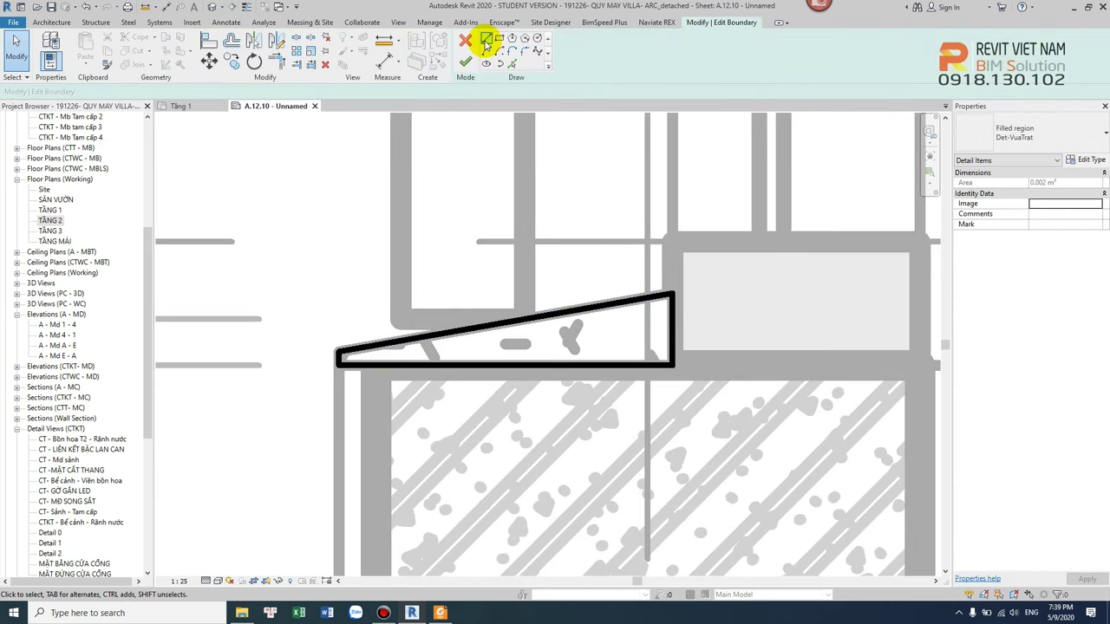
{"action": "left_click", "coordinate": [511, 324]}
{"action": "left_click_drag", "start_coordinate": [672, 295], "coordinate": [398, 321]}
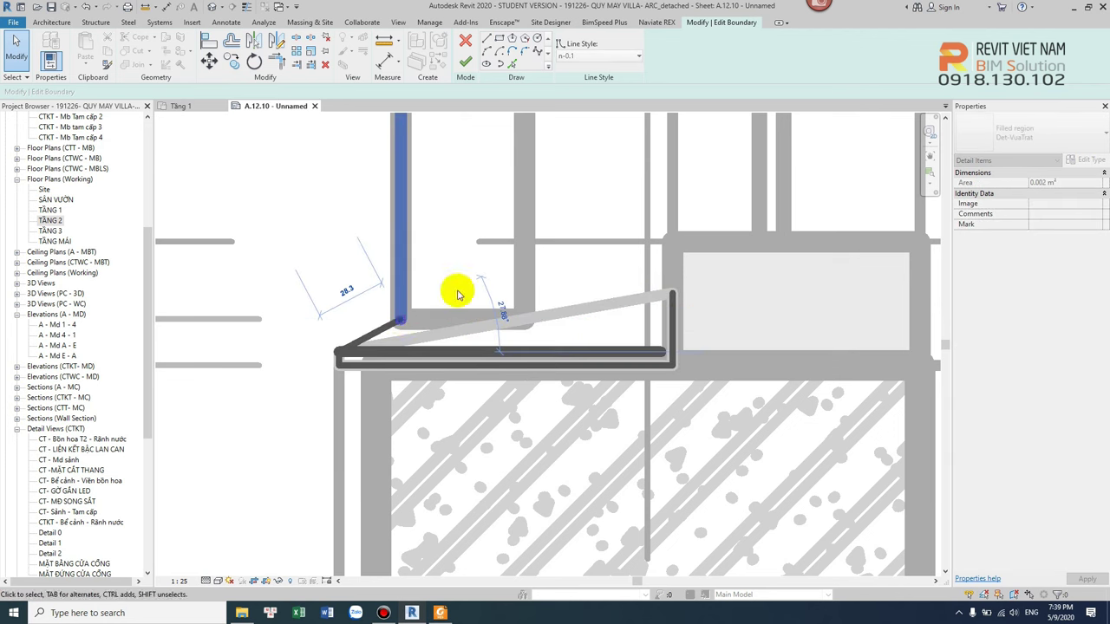
Step: Draw the closing boundary line and finish the Det-VuaTrat wedge region
{"action": "left_click", "coordinate": [487, 37]}
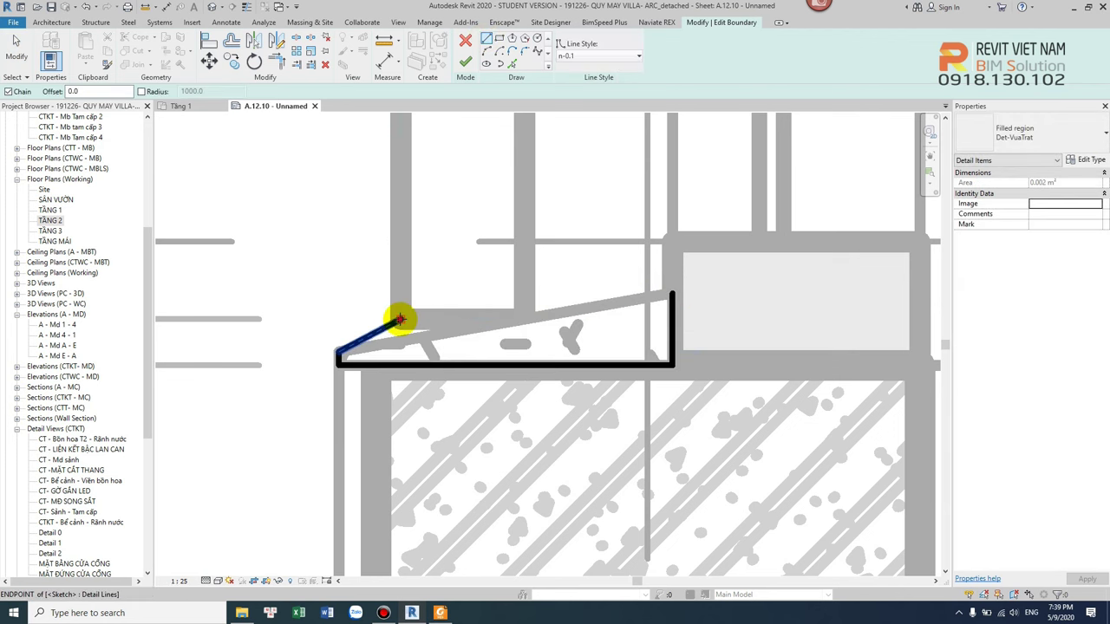
{"action": "left_click", "coordinate": [398, 321]}
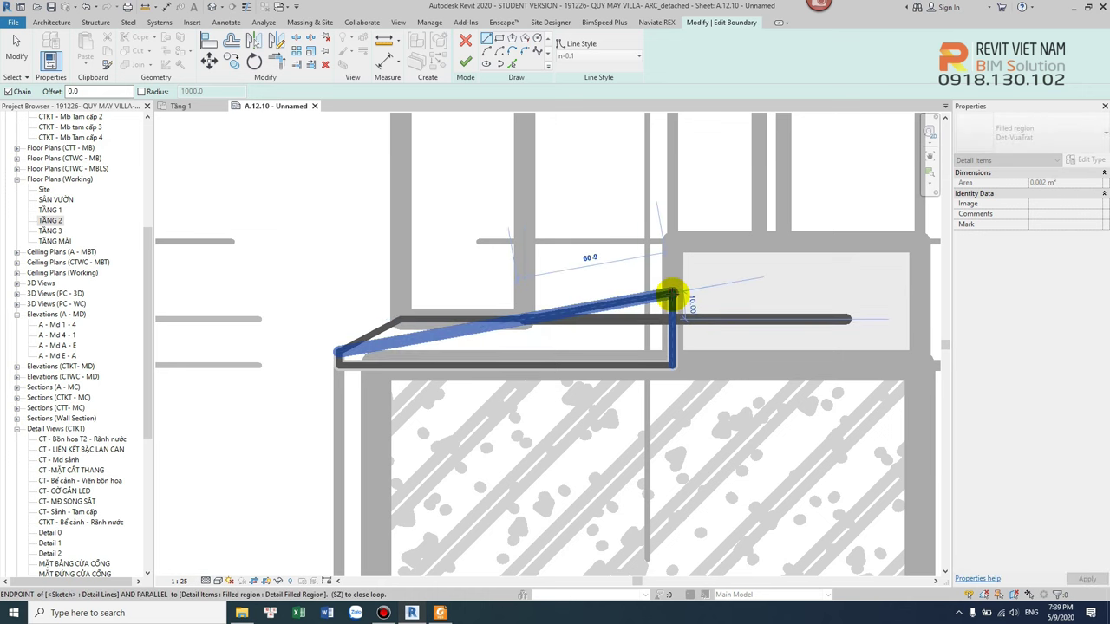
{"action": "left_click", "coordinate": [671, 296]}
{"action": "left_click", "coordinate": [466, 61]}
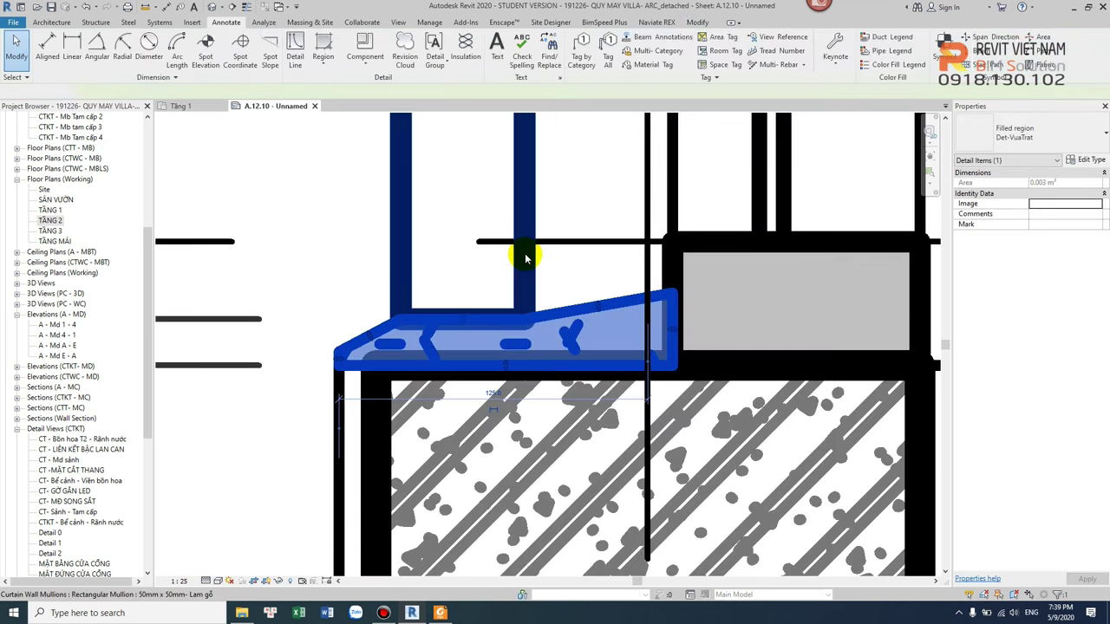
{"action": "key", "text": "Escape"}
{"action": "scroll", "coordinate": [525, 258], "scroll_direction": "down", "scroll_amount": 3}
{"action": "scroll", "coordinate": [631, 317], "scroll_direction": "down", "scroll_amount": 2}
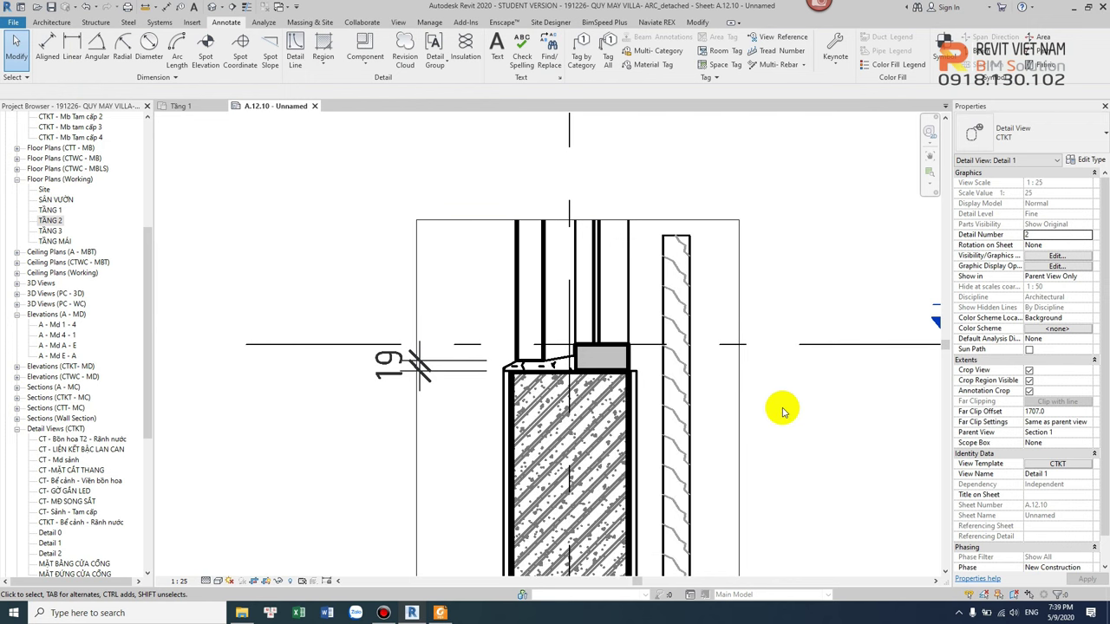
{"action": "scroll", "coordinate": [512, 372], "scroll_direction": "up", "scroll_amount": 3}
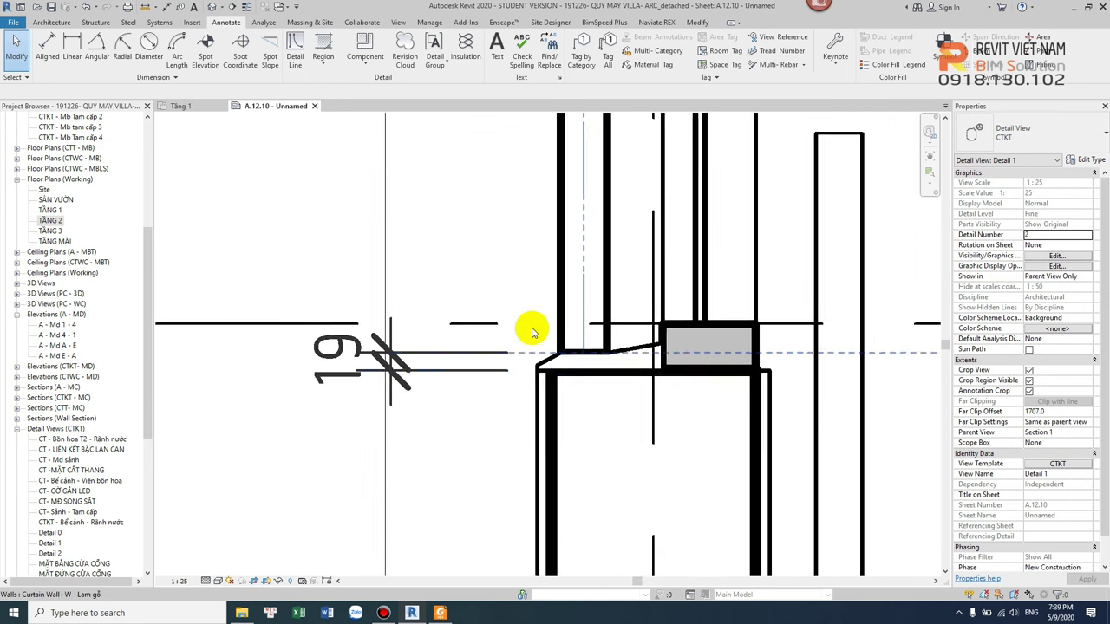
{"action": "scroll", "coordinate": [532, 351], "scroll_direction": "down", "scroll_amount": 2}
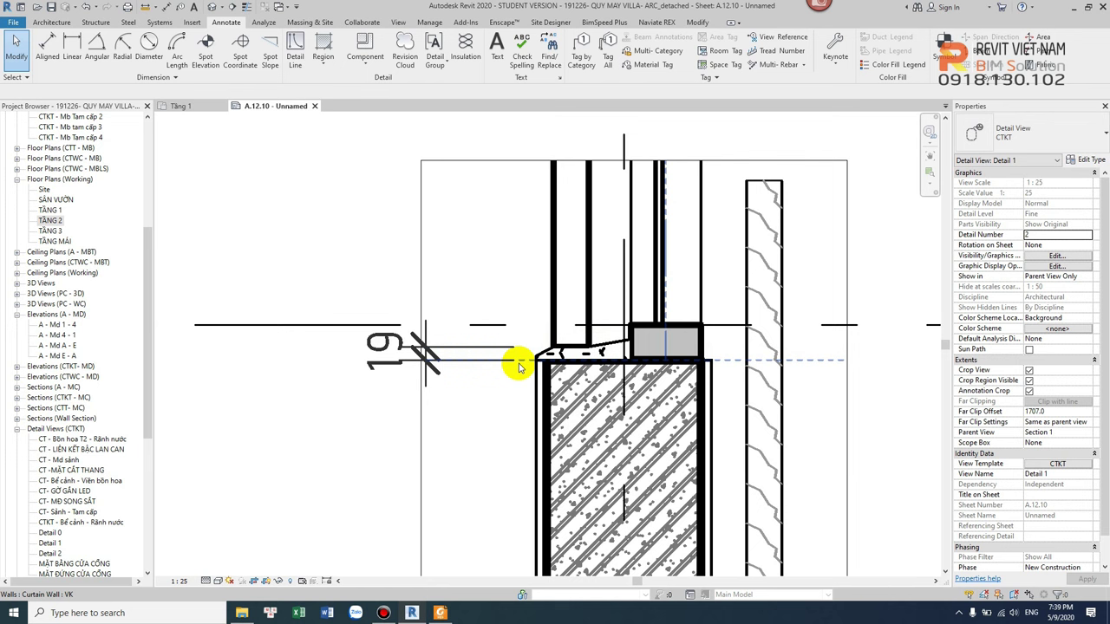
{"action": "left_click", "coordinate": [54, 23]}
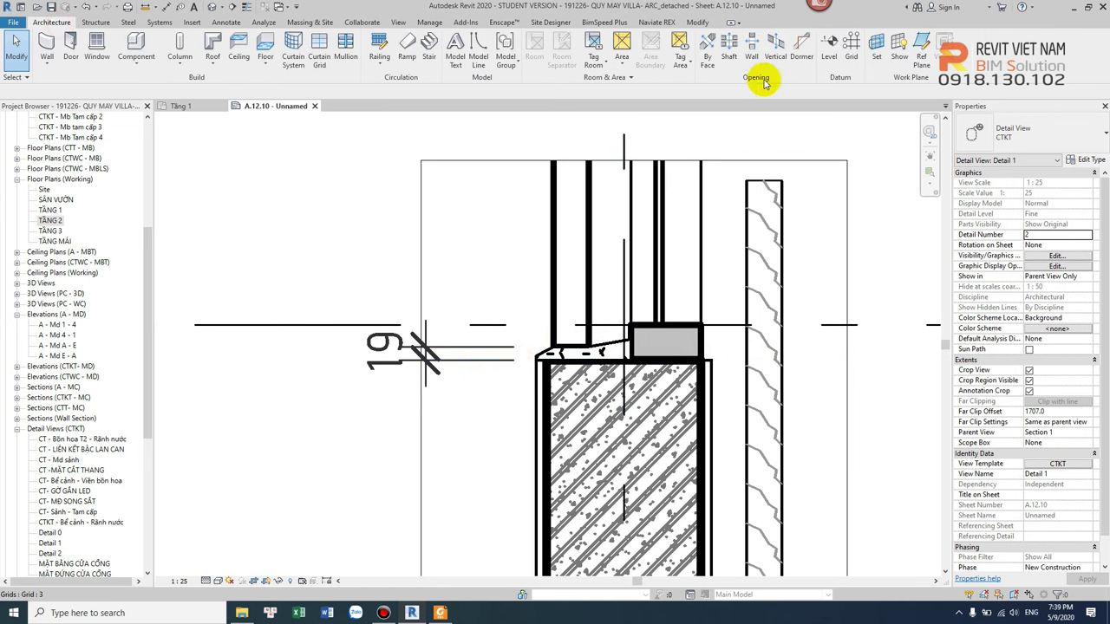
Step: Add a horizontal reference plane across the junction, 15 above the slab top
{"action": "scroll", "coordinate": [613, 307], "scroll_direction": "up", "scroll_amount": 2}
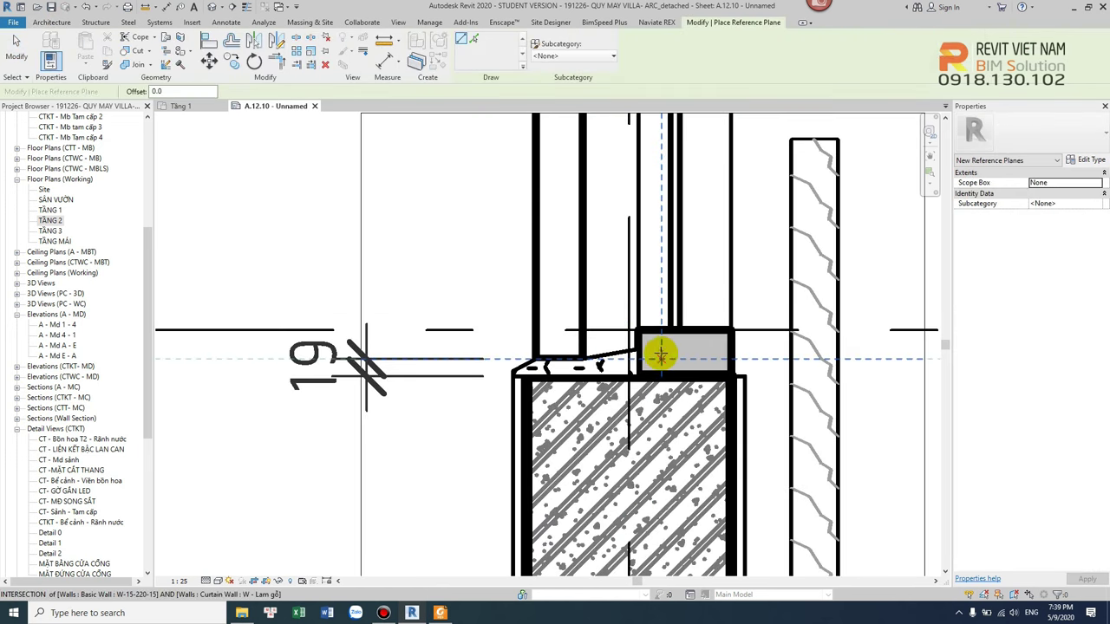
{"action": "left_click", "coordinate": [663, 358]}
{"action": "left_click", "coordinate": [204, 358]}
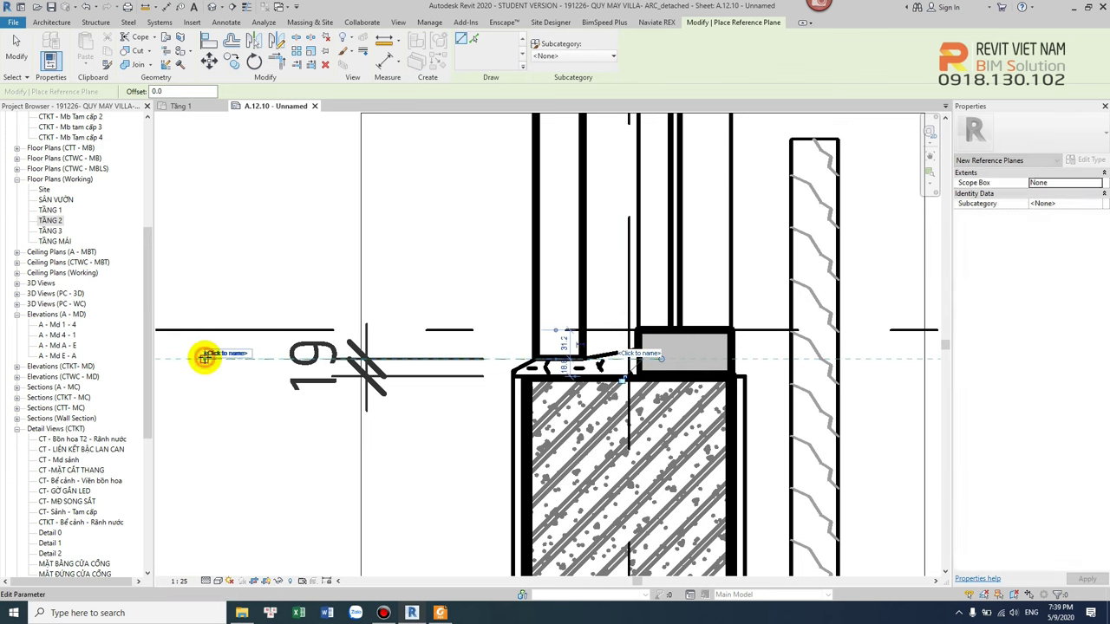
{"action": "key", "text": "Escape"}
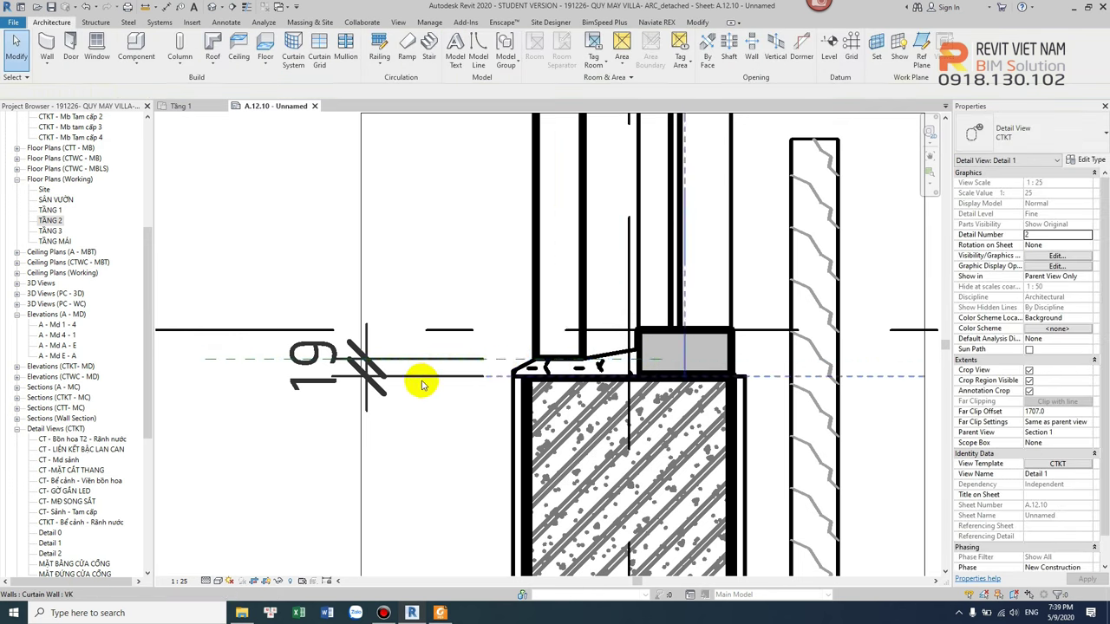
{"action": "left_click", "coordinate": [230, 358]}
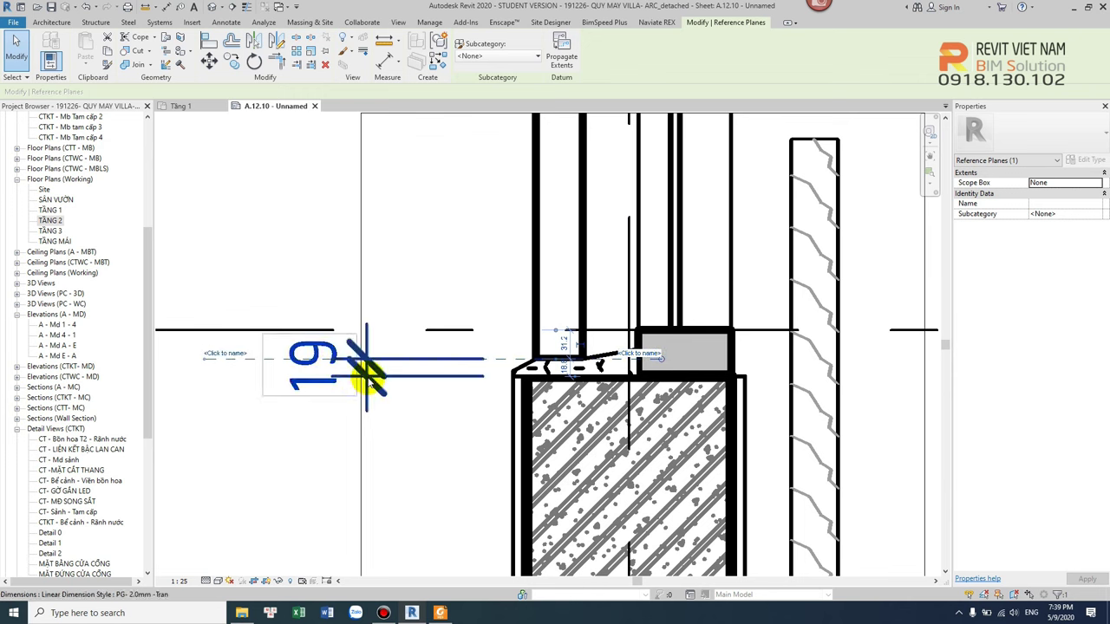
{"action": "scroll", "coordinate": [563, 368], "scroll_direction": "up", "scroll_amount": 2}
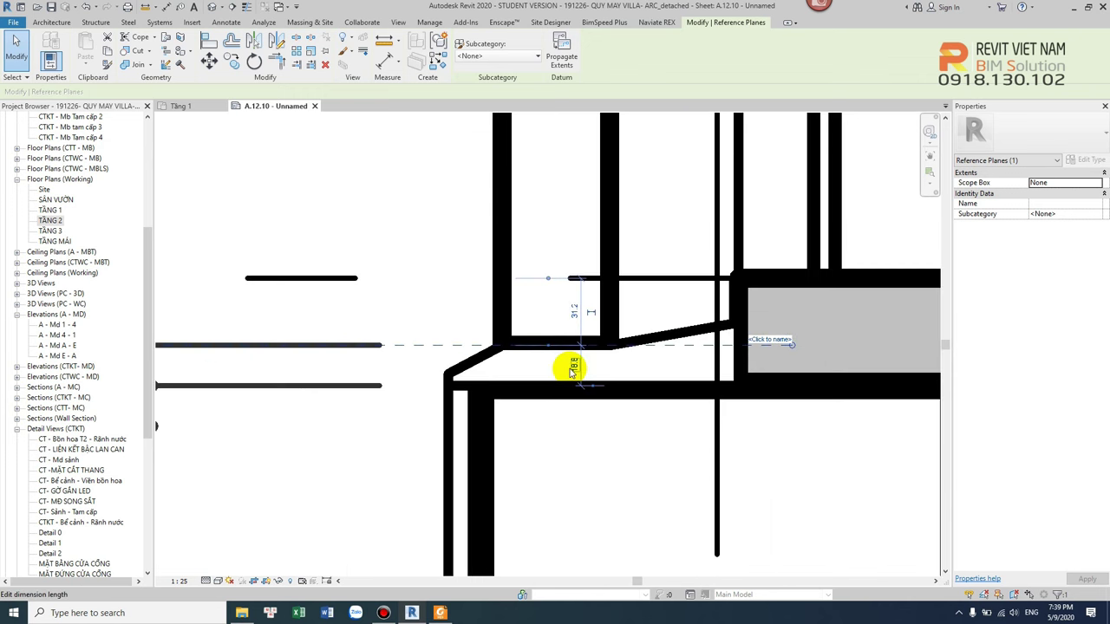
{"action": "left_click", "coordinate": [572, 366]}
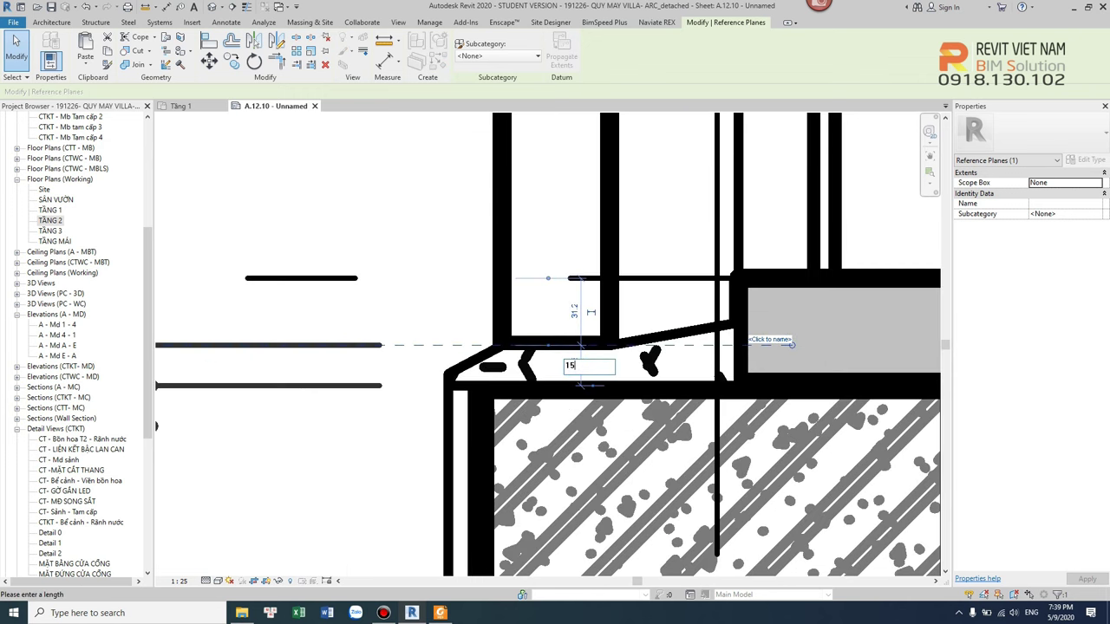
{"action": "key", "text": "Return"}
{"action": "key", "text": "Escape"}
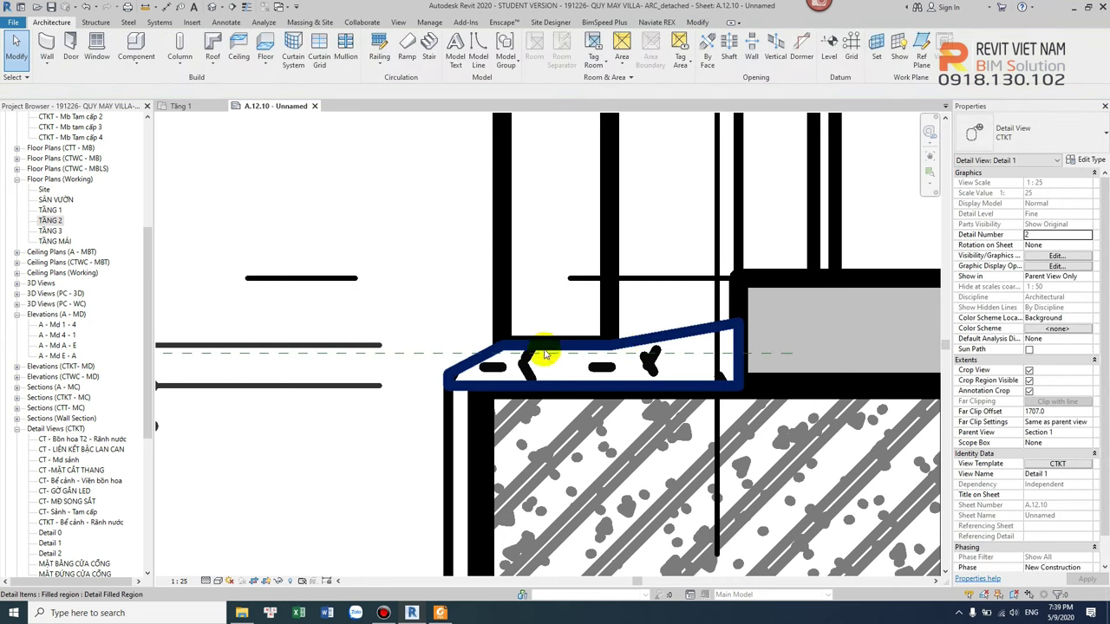
{"action": "double_click", "coordinate": [557, 353]}
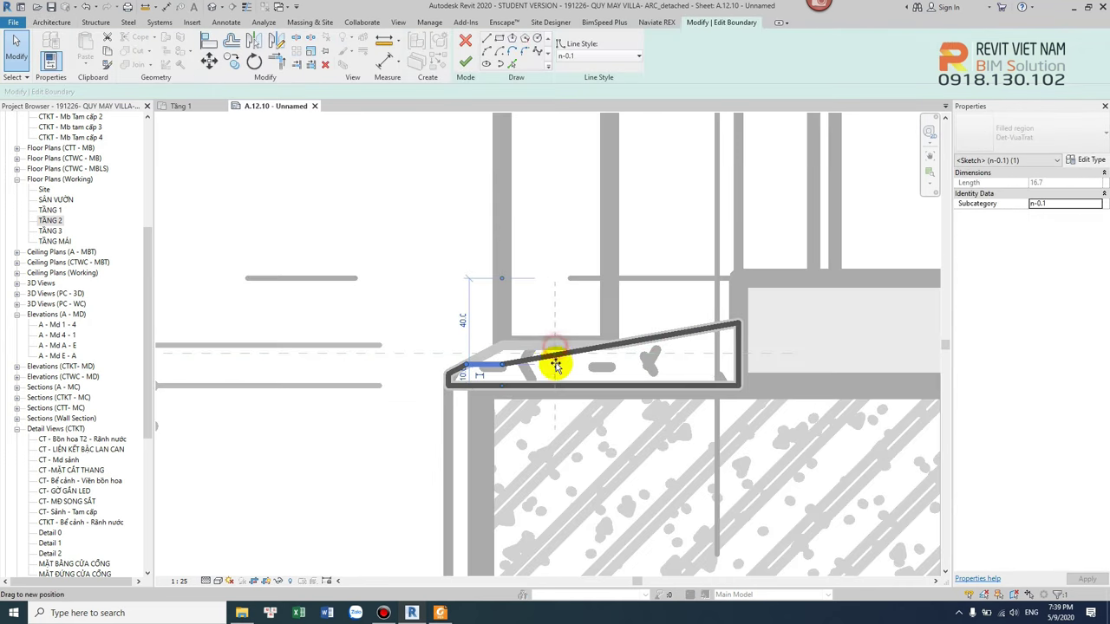
Step: Inspect the wedge's top boundary lines and finish the boundary edit
{"action": "left_click", "coordinate": [554, 347]}
{"action": "key", "text": "Escape"}
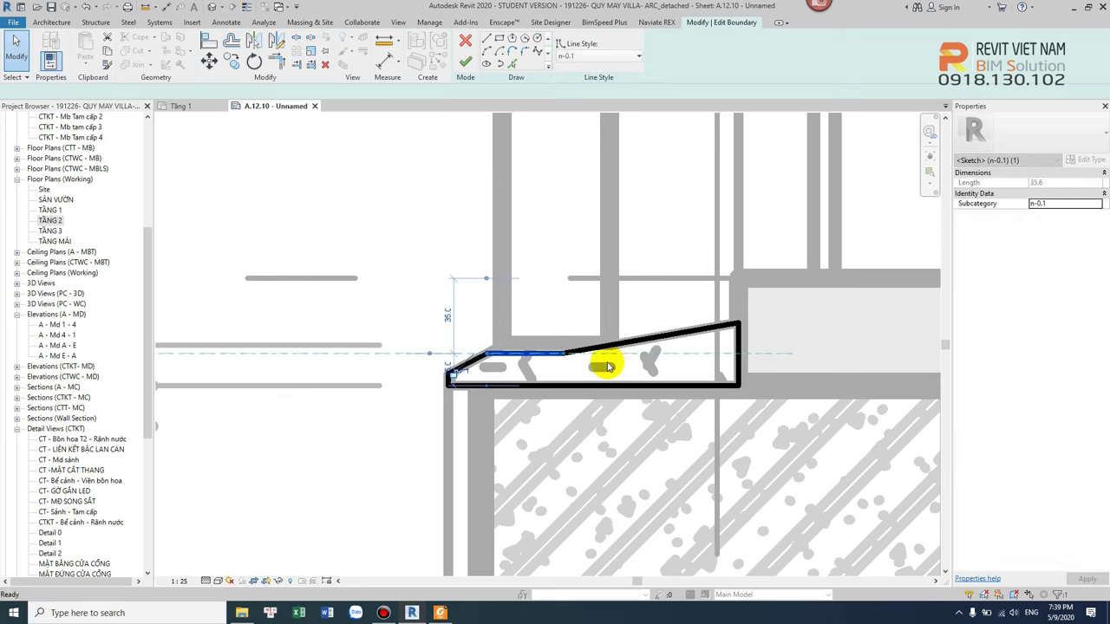
{"action": "scroll", "coordinate": [604, 366], "scroll_direction": "up", "scroll_amount": 3}
{"action": "left_click", "coordinate": [588, 347]}
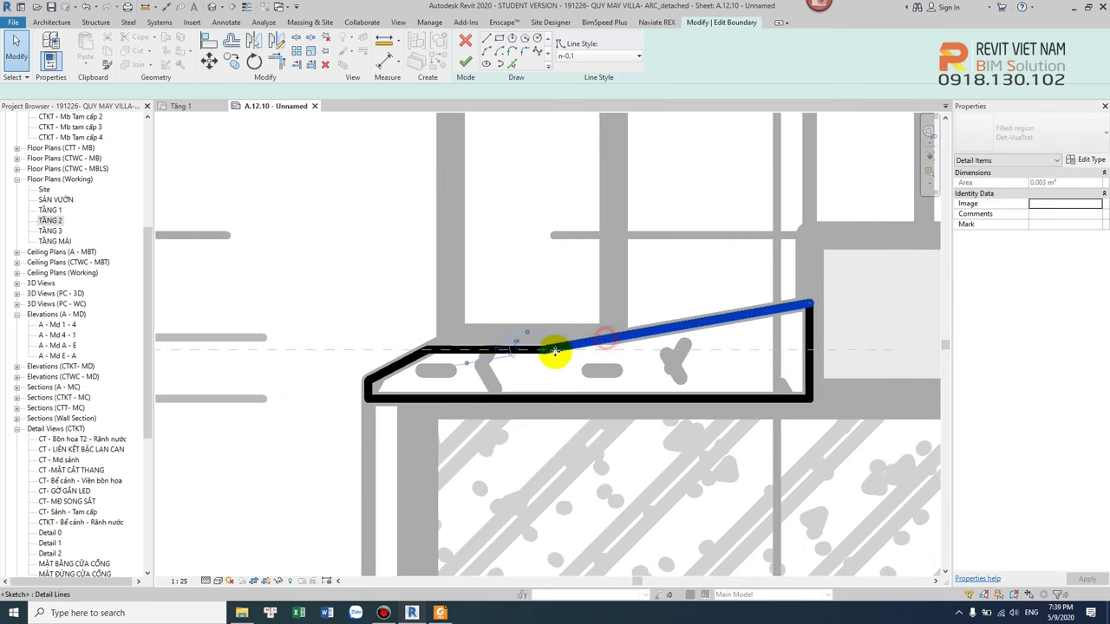
{"action": "key", "text": "Escape"}
{"action": "left_click", "coordinate": [466, 63]}
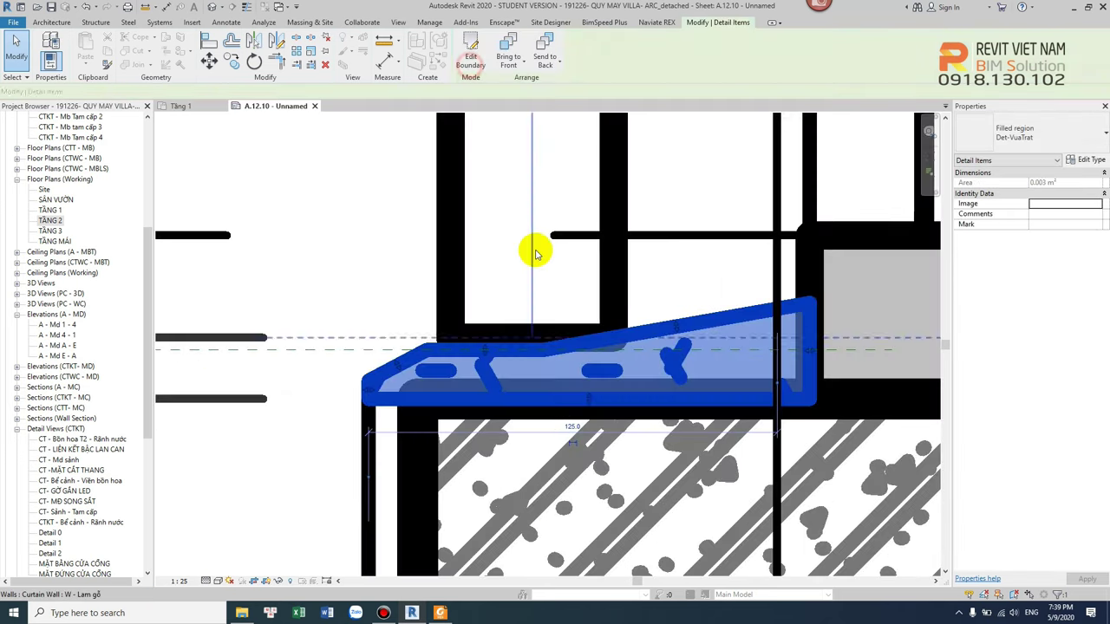
{"action": "key", "text": "Escape"}
Step: Lower the curtain wall's base to -35.0
{"action": "left_click", "coordinate": [615, 303]}
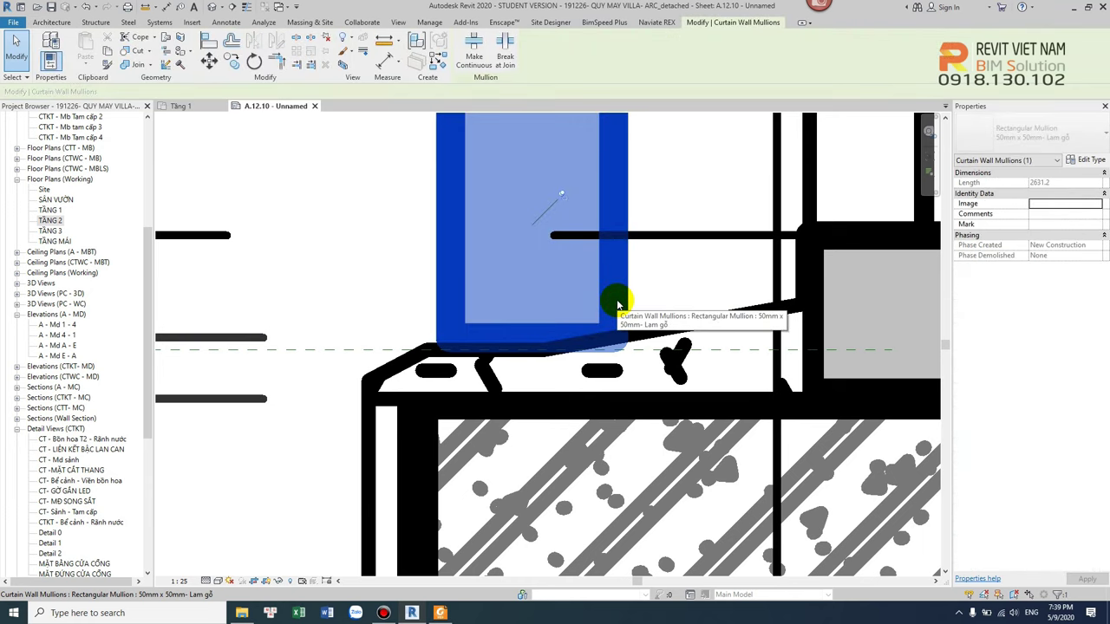
{"action": "left_click", "coordinate": [532, 349]}
{"action": "left_click_drag", "start_coordinate": [534, 357], "coordinate": [594, 343]}
{"action": "key", "text": "Escape"}
Step: Reopen the wedge boundary and move its slanted top corner to the mullion
{"action": "left_click", "coordinate": [639, 350]}
{"action": "double_click", "coordinate": [568, 363]}
{"action": "left_click", "coordinate": [607, 336]}
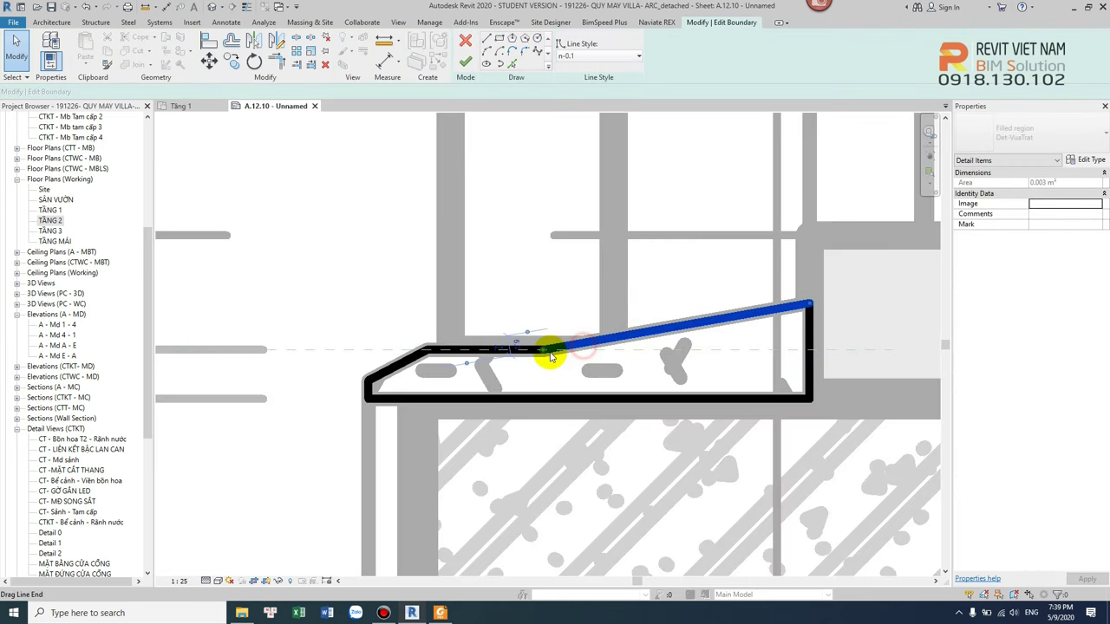
{"action": "left_click_drag", "start_coordinate": [546, 351], "coordinate": [614, 350]}
{"action": "left_click_drag", "start_coordinate": [547, 358], "coordinate": [611, 349]}
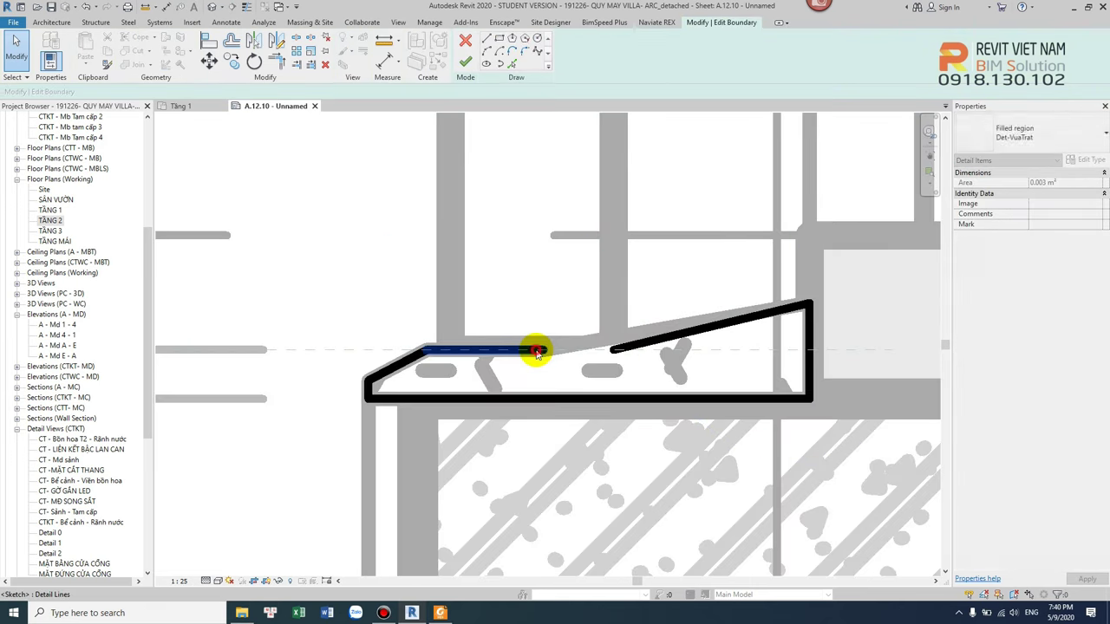
Step: Shorten the flat top segment along the reference plane and join the diagonal to it
{"action": "left_click", "coordinate": [463, 351]}
{"action": "left_click", "coordinate": [629, 347]}
{"action": "left_click", "coordinate": [442, 354]}
{"action": "left_click", "coordinate": [422, 356]}
{"action": "left_click_drag", "start_coordinate": [422, 355], "coordinate": [449, 350]}
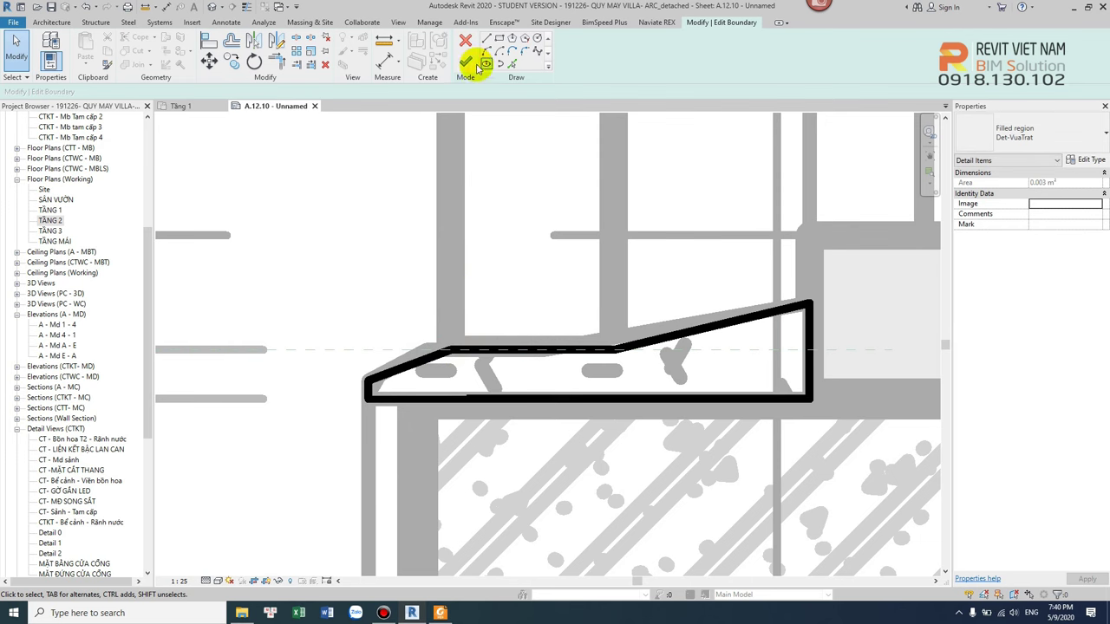
{"action": "left_click", "coordinate": [478, 69]}
{"action": "key", "text": "Escape"}
{"action": "scroll", "coordinate": [527, 302], "scroll_direction": "down", "scroll_amount": 3}
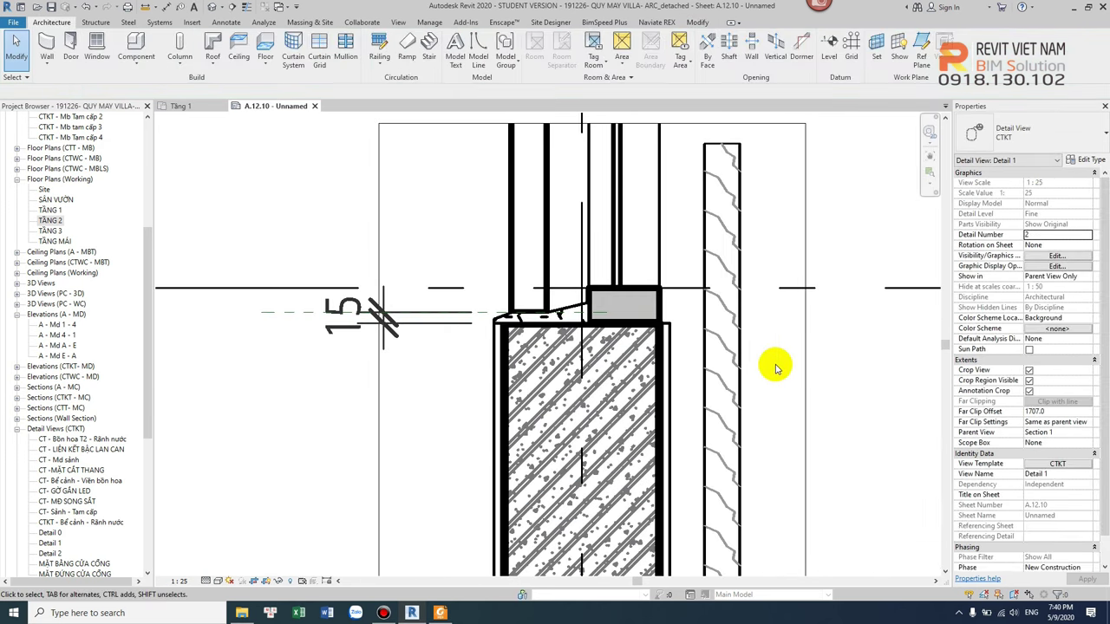
Step: Give the wedge's sloped boundary edge the n-0.4 line style and finish the edit
{"action": "scroll", "coordinate": [540, 255], "scroll_direction": "up", "scroll_amount": 1}
{"action": "scroll", "coordinate": [614, 326], "scroll_direction": "up", "scroll_amount": 4}
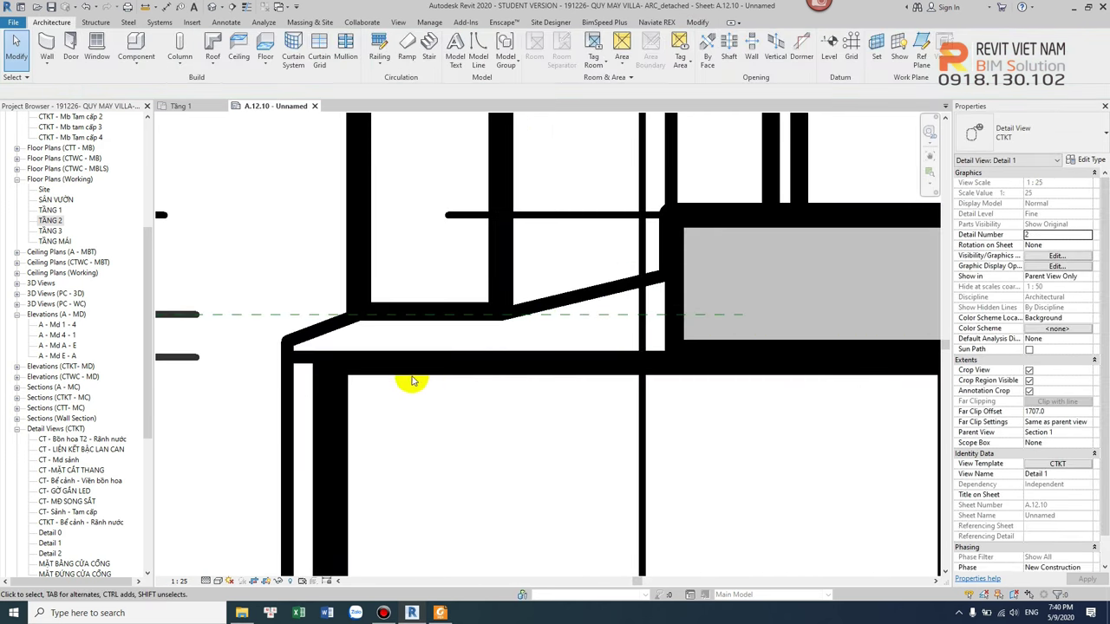
{"action": "scroll", "coordinate": [584, 299], "scroll_direction": "down", "scroll_amount": 1}
{"action": "left_click", "coordinate": [617, 293]}
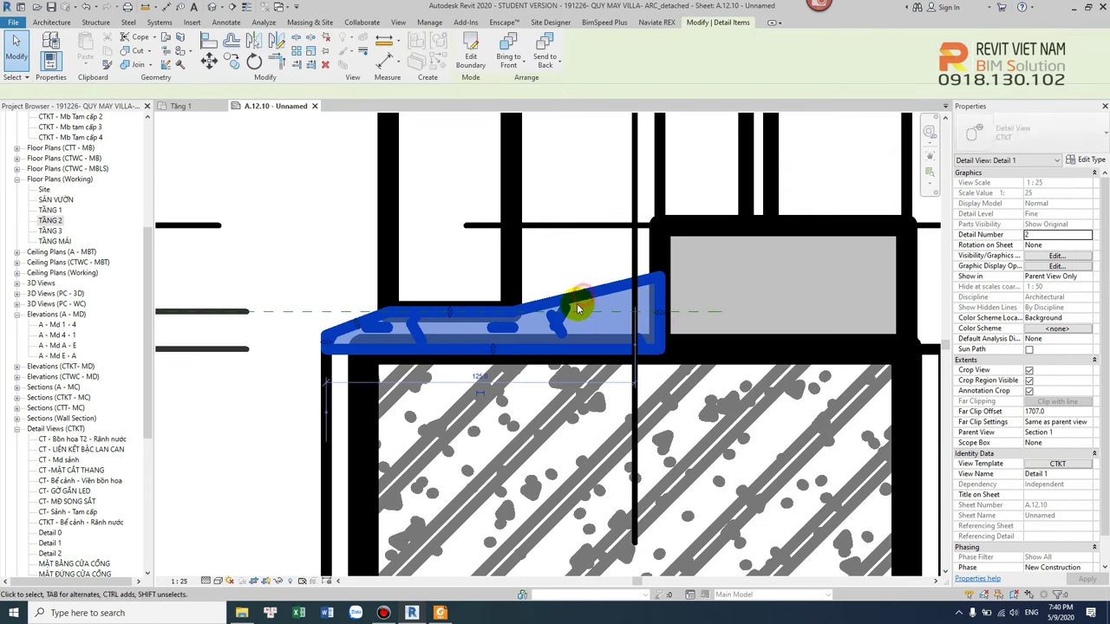
{"action": "double_click", "coordinate": [617, 289]}
{"action": "left_click", "coordinate": [595, 292]}
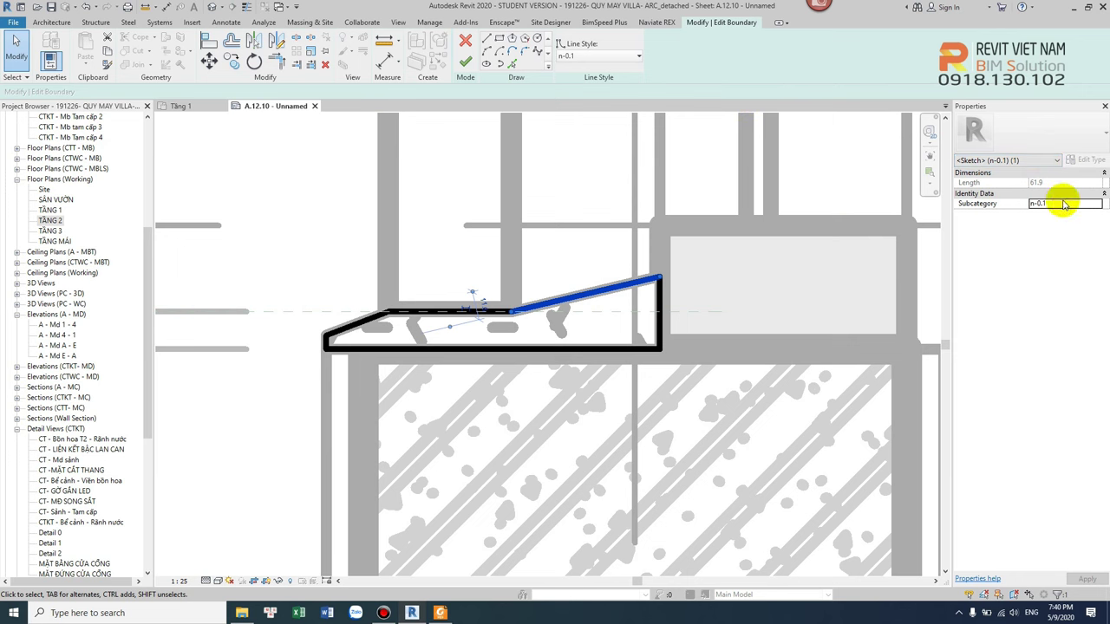
{"action": "left_click", "coordinate": [1012, 249]}
{"action": "left_click", "coordinate": [467, 62]}
{"action": "key", "text": "Escape"}
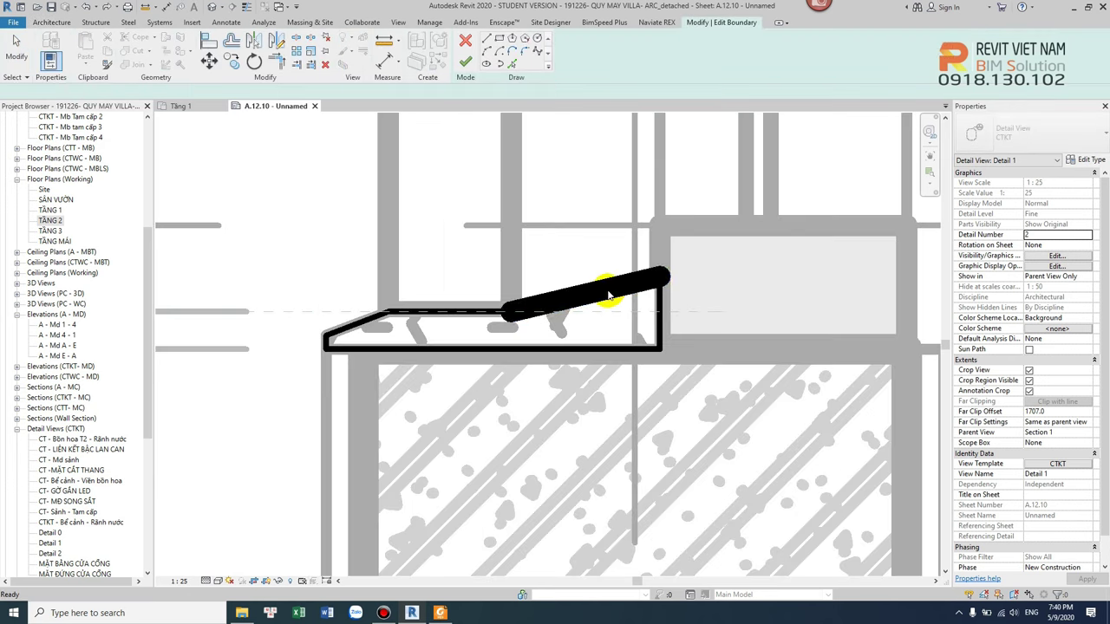
{"action": "scroll", "coordinate": [608, 295], "scroll_direction": "down", "scroll_amount": 10}
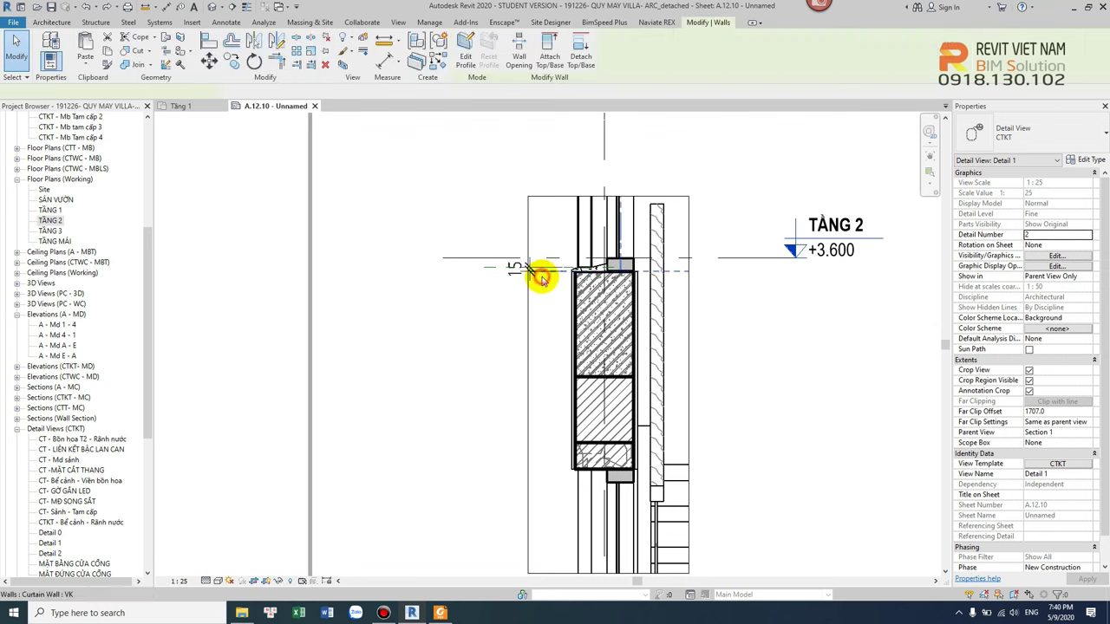
{"action": "left_click", "coordinate": [526, 276]}
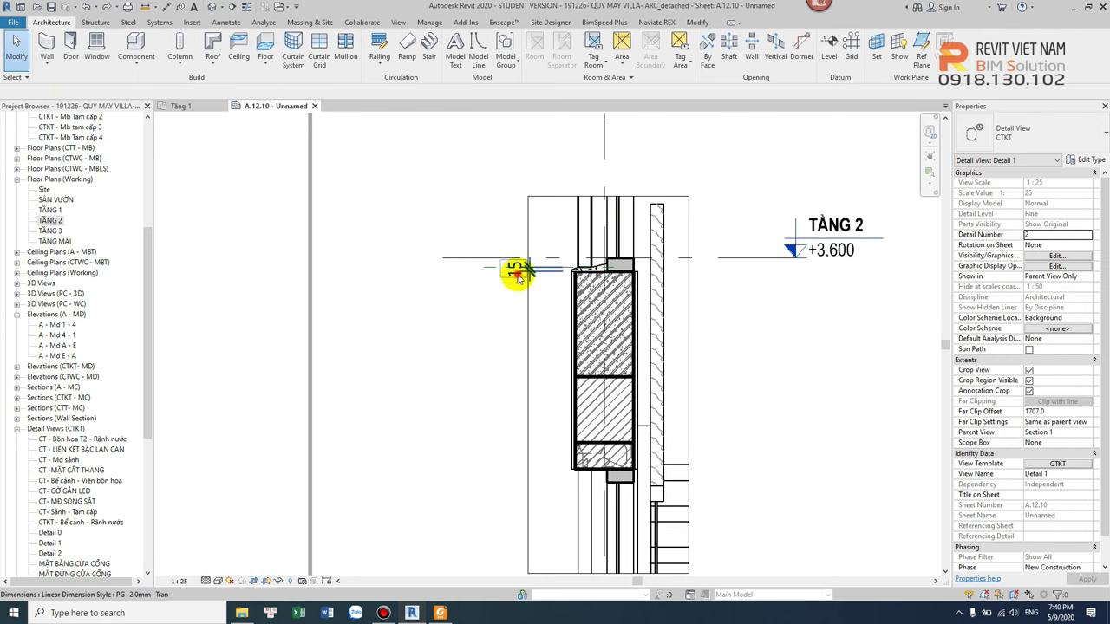
Step: Activate the A.12.10 detail viewport on the sheet for editing
{"action": "double_click", "coordinate": [512, 272]}
{"action": "scroll", "coordinate": [546, 453], "scroll_direction": "down", "scroll_amount": 3}
{"action": "scroll", "coordinate": [616, 423], "scroll_direction": "up", "scroll_amount": 5}
{"action": "scroll", "coordinate": [615, 423], "scroll_direction": "down", "scroll_amount": 3}
{"action": "scroll", "coordinate": [644, 389], "scroll_direction": "up", "scroll_amount": 1}
{"action": "scroll", "coordinate": [674, 316], "scroll_direction": "up", "scroll_amount": 2}
{"action": "key", "text": "i"}
{"action": "scroll", "coordinate": [579, 410], "scroll_direction": "up", "scroll_amount": 2}
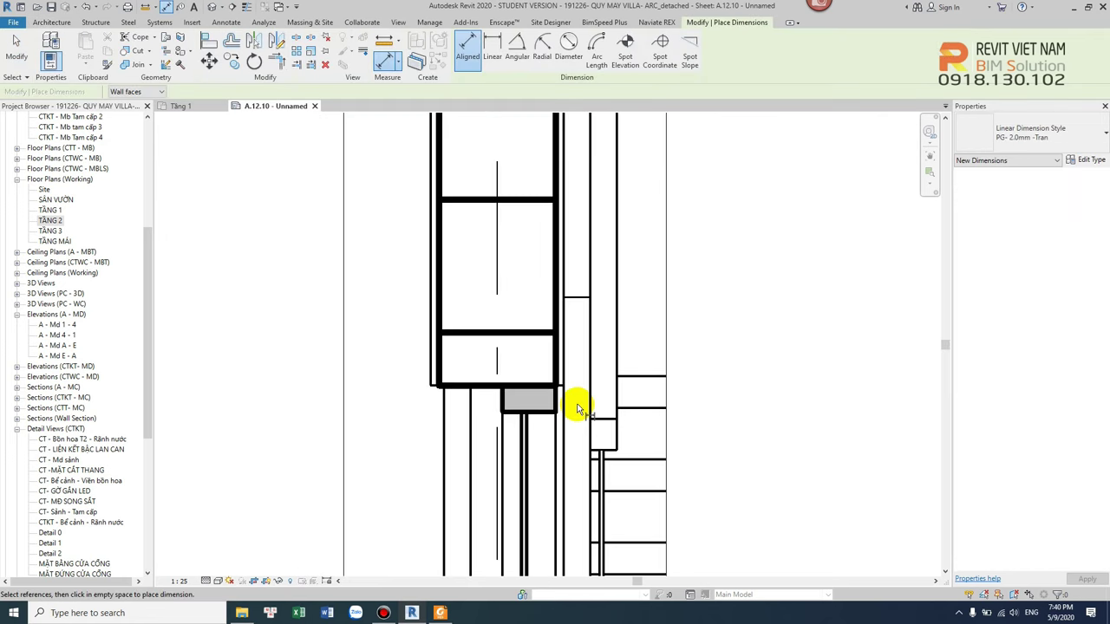
Step: Dimension the wall's right side with a chained string 50, 400, 250, 100, 50
{"action": "left_click", "coordinate": [524, 417]}
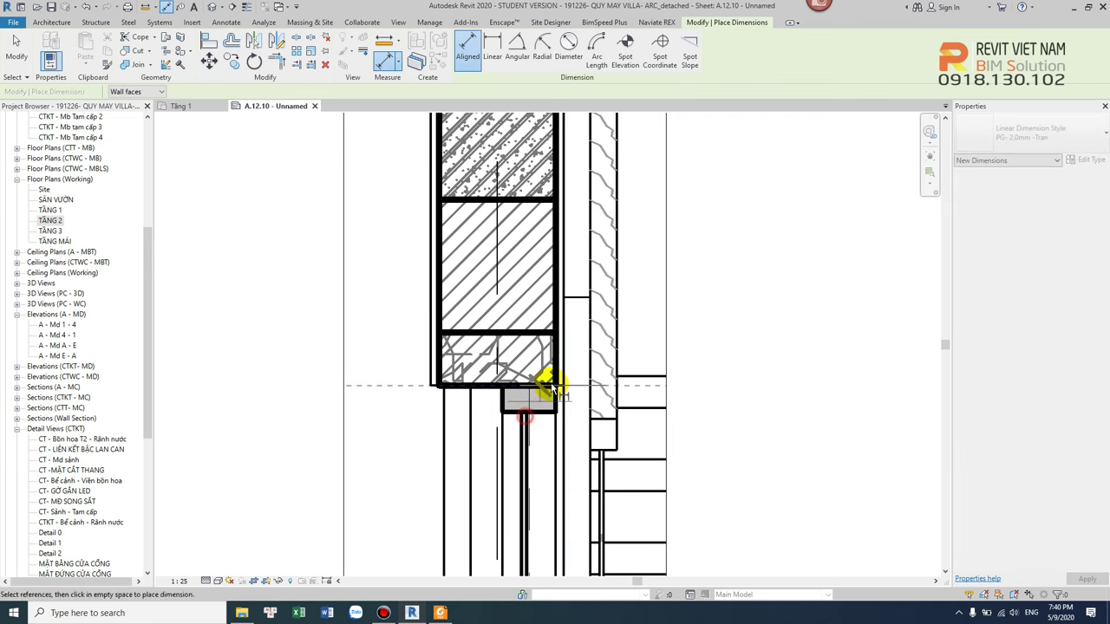
{"action": "left_click", "coordinate": [540, 332]}
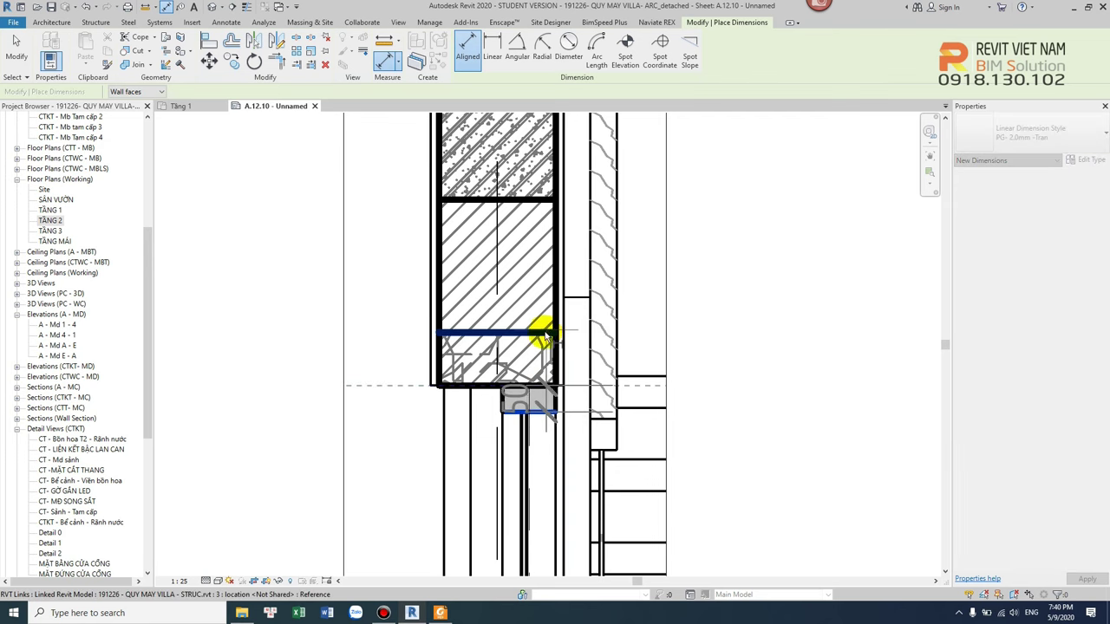
{"action": "middle_click_drag", "start_coordinate": [563, 251], "coordinate": [550, 335]}
{"action": "middle_click_drag", "start_coordinate": [564, 217], "coordinate": [550, 354]}
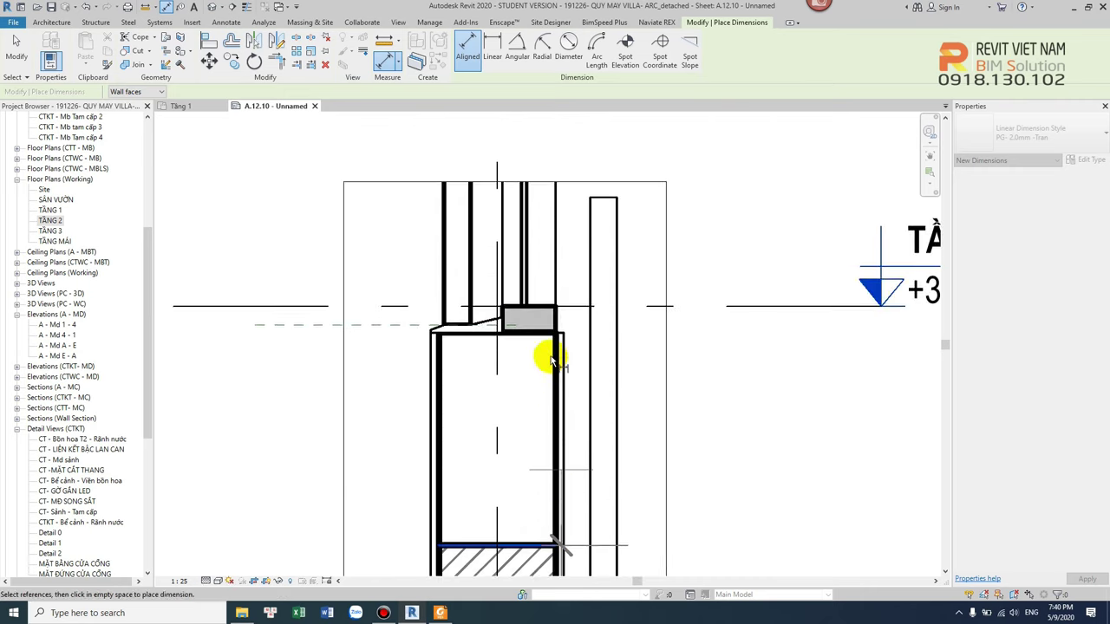
{"action": "left_click", "coordinate": [542, 314]}
{"action": "scroll", "coordinate": [651, 312], "scroll_direction": "down", "scroll_amount": 3}
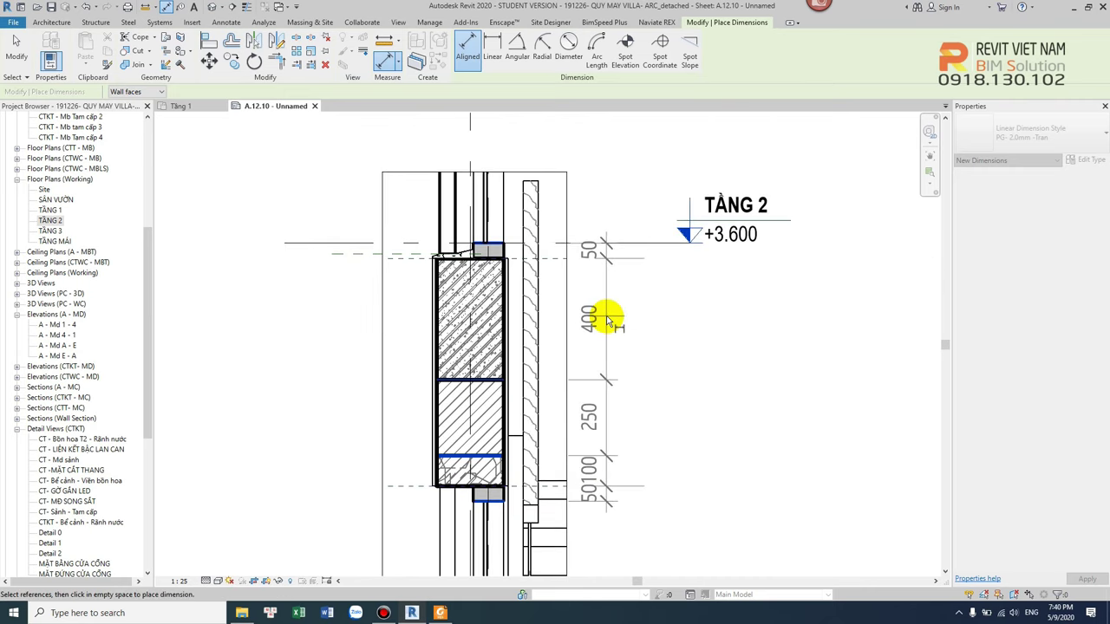
{"action": "key", "text": "Escape"}
{"action": "left_click", "coordinate": [607, 451]}
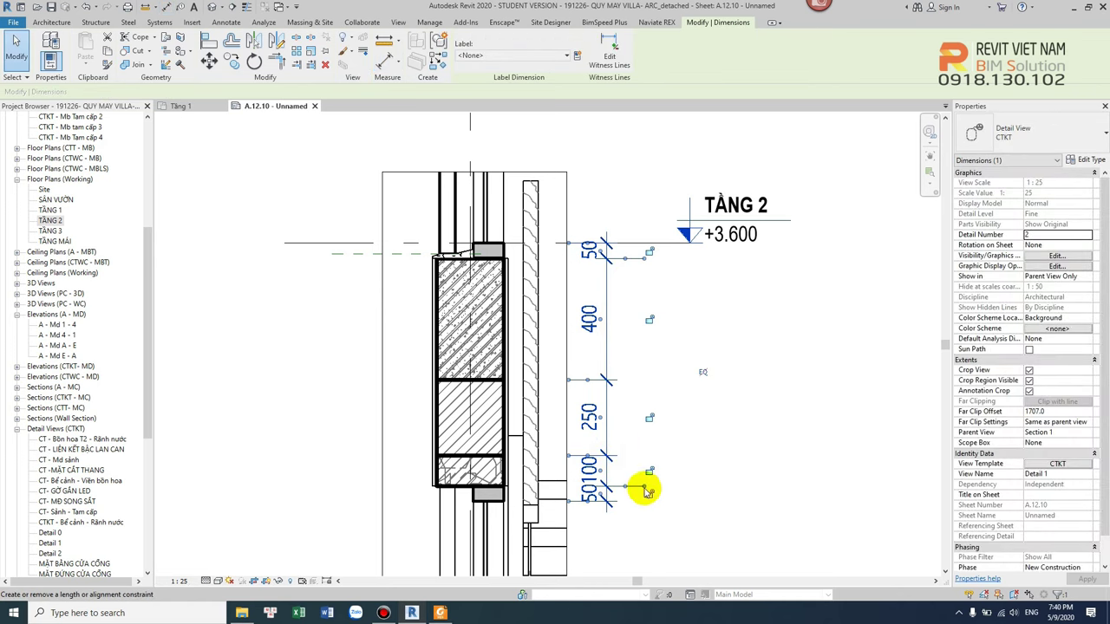
Step: Place a second 400/250/100 dimension string beside the first
{"action": "key", "text": "Escape"}
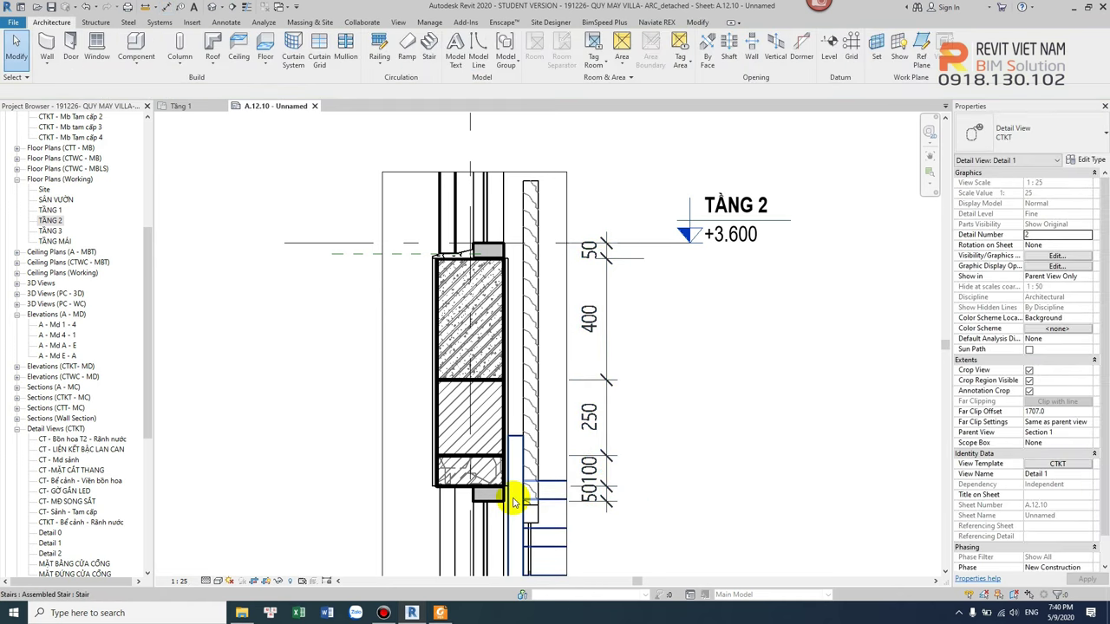
{"action": "key", "text": "i"}
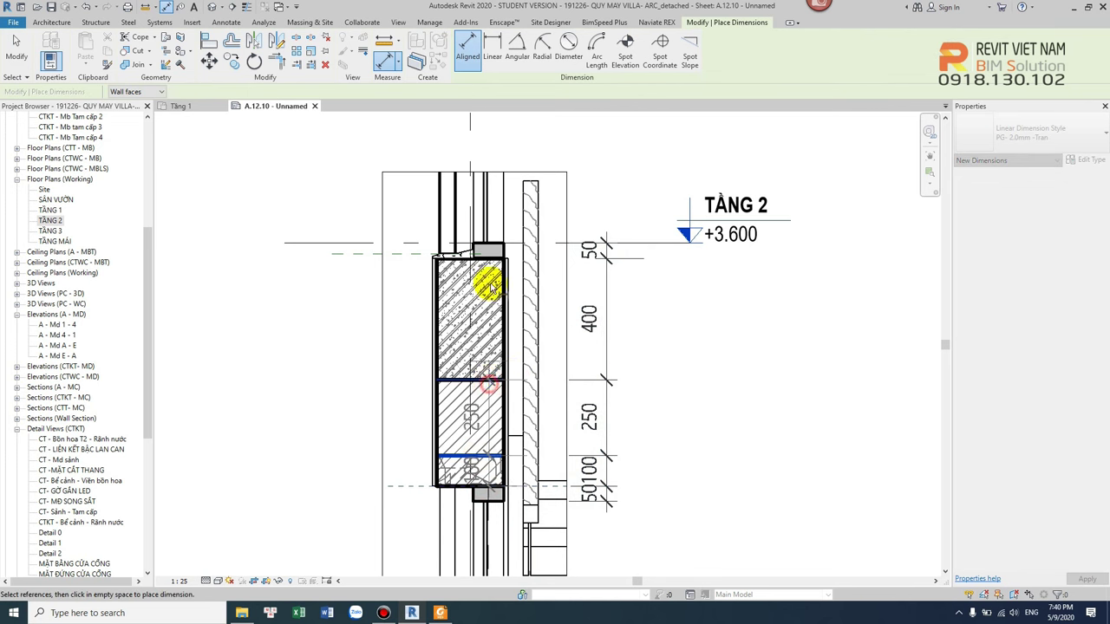
{"action": "left_click", "coordinate": [651, 314]}
Step: Add an overall 800 dimension from level TẦNG 2 to the wall bottom on the left
{"action": "left_click", "coordinate": [456, 485]}
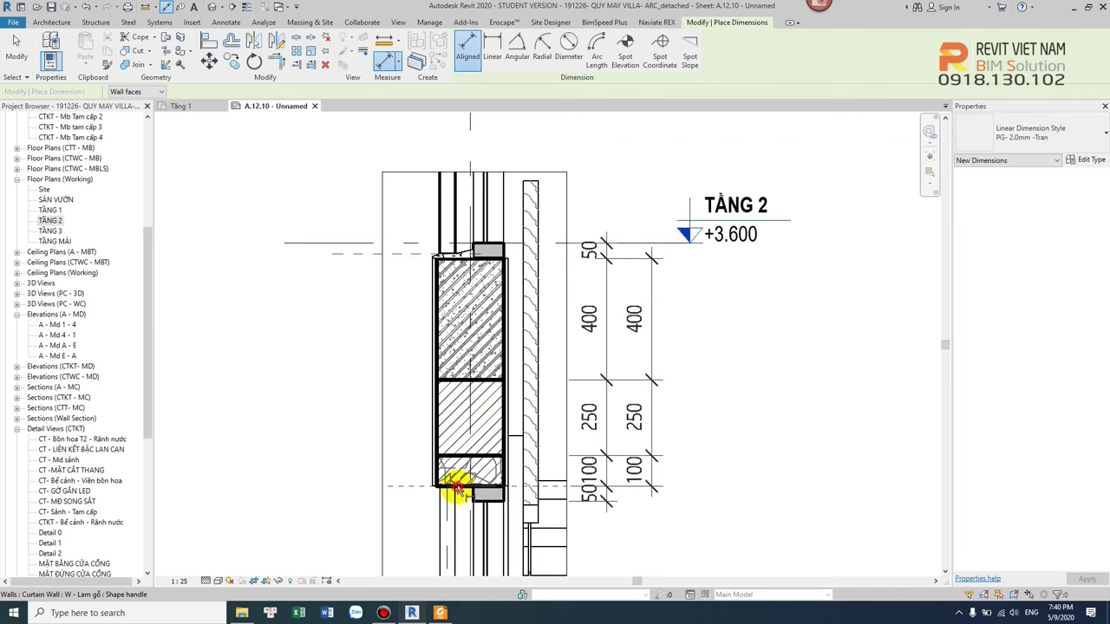
{"action": "left_click", "coordinate": [457, 245]}
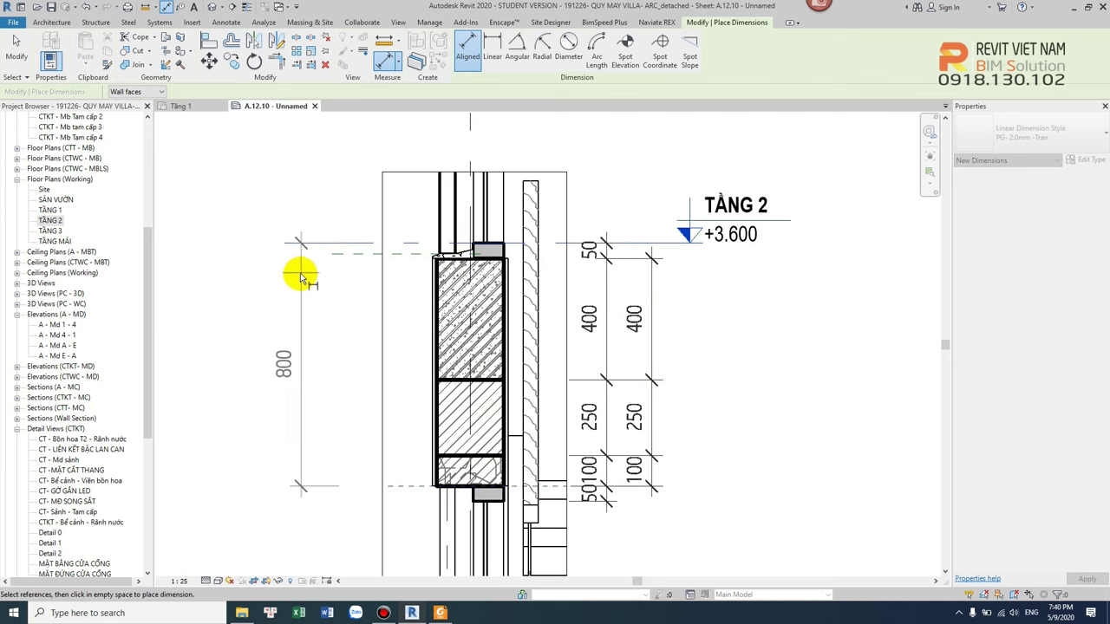
{"action": "left_click", "coordinate": [390, 460]}
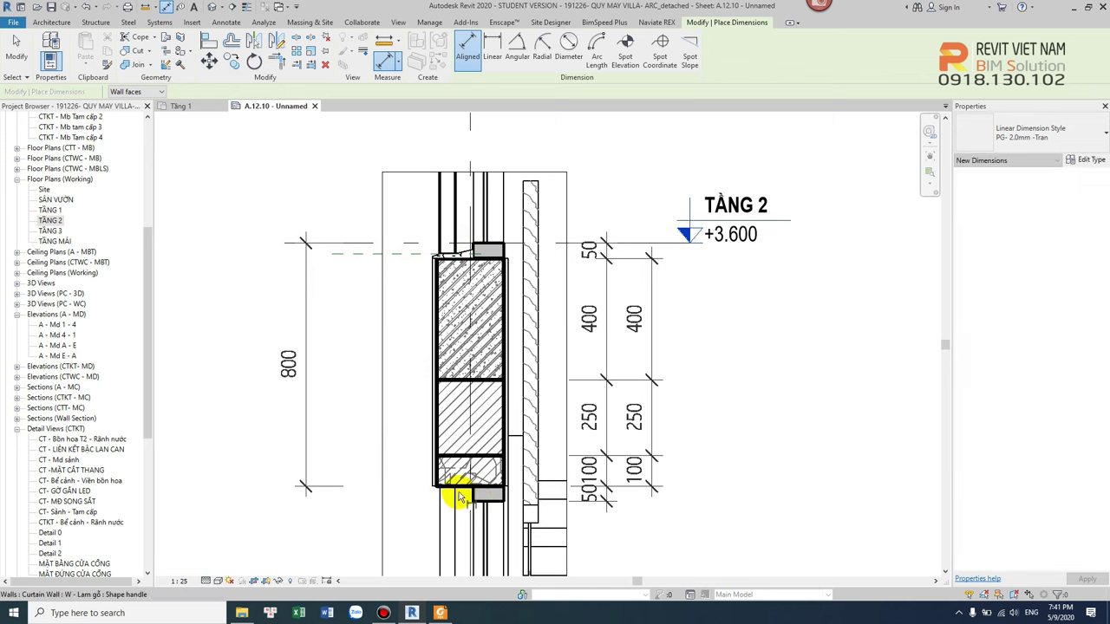
{"action": "left_click", "coordinate": [466, 379]}
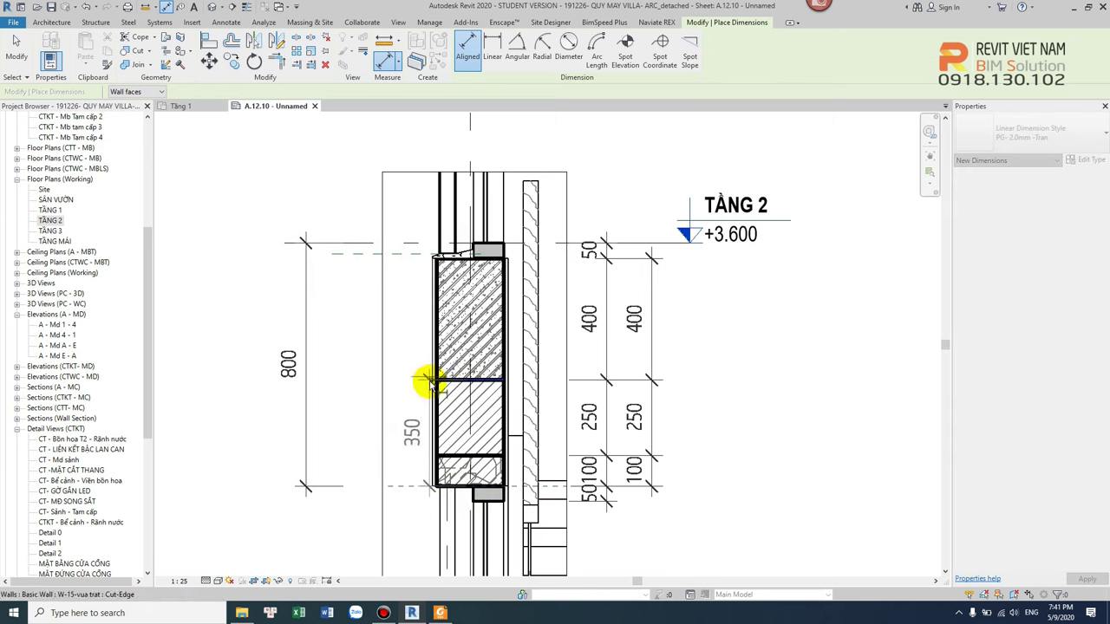
{"action": "key", "text": "Escape"}
{"action": "key", "text": "Escape"}
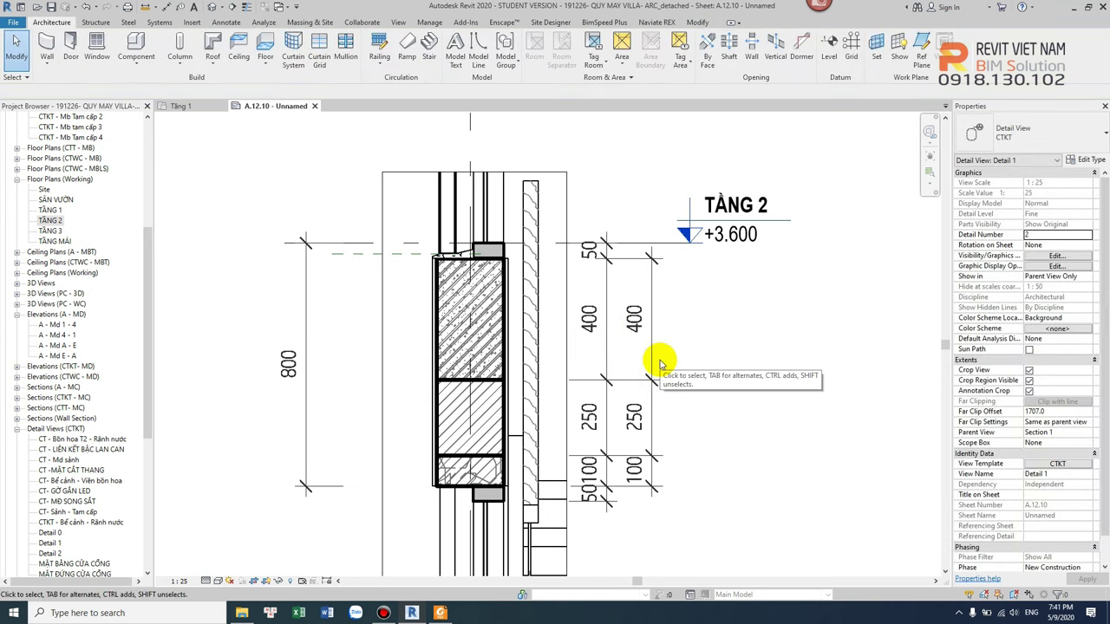
Step: Move the 400/250/100 dimension string to the left side of the wall
{"action": "mouse_move", "coordinate": [650, 347]}
{"action": "left_mouse_down"}
{"action": "mouse_move", "coordinate": [343, 354]}
{"action": "mouse_move", "coordinate": [354, 355]}
{"action": "left_mouse_up"}
{"action": "key", "text": "Escape"}
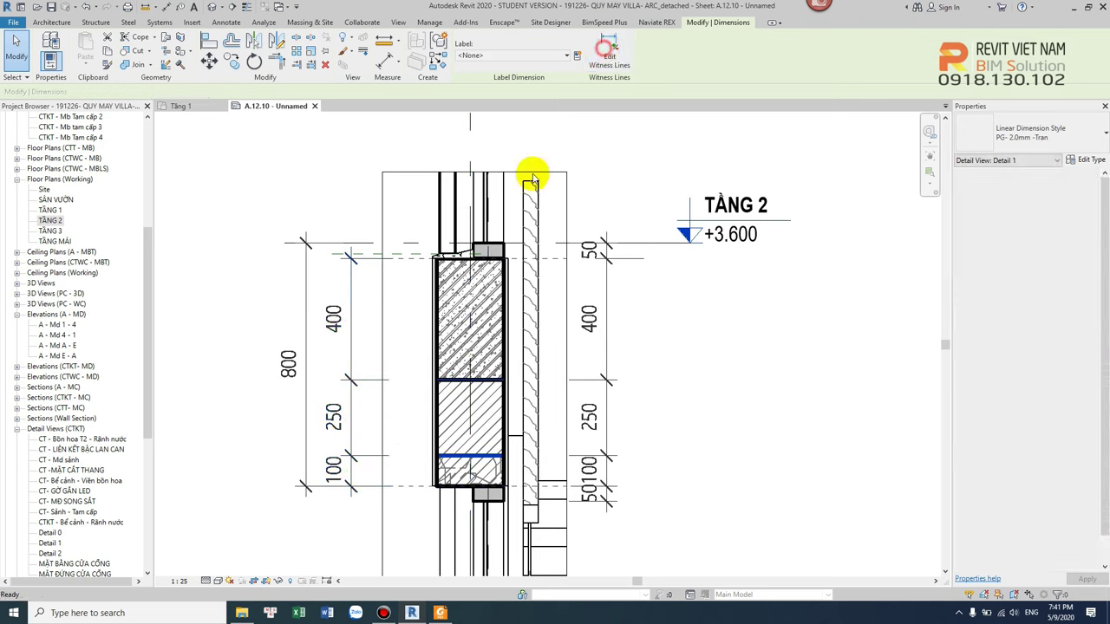
{"action": "left_click", "coordinate": [629, 204]}
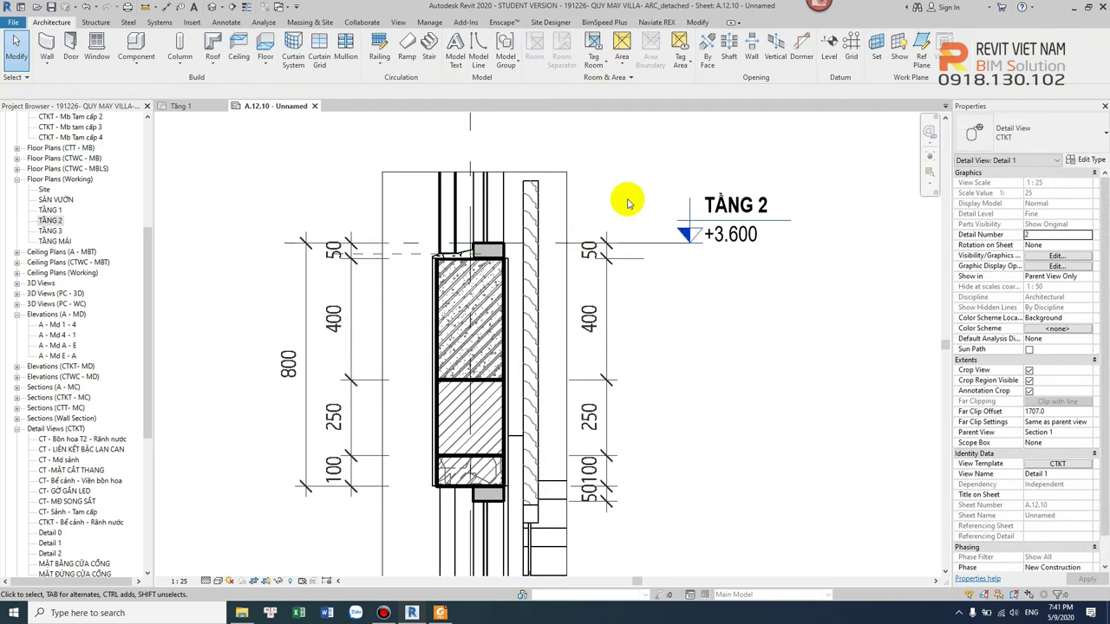
Step: Merge the right-hand string's top 50 and 400 segments into a single 450
{"action": "left_click", "coordinate": [615, 281]}
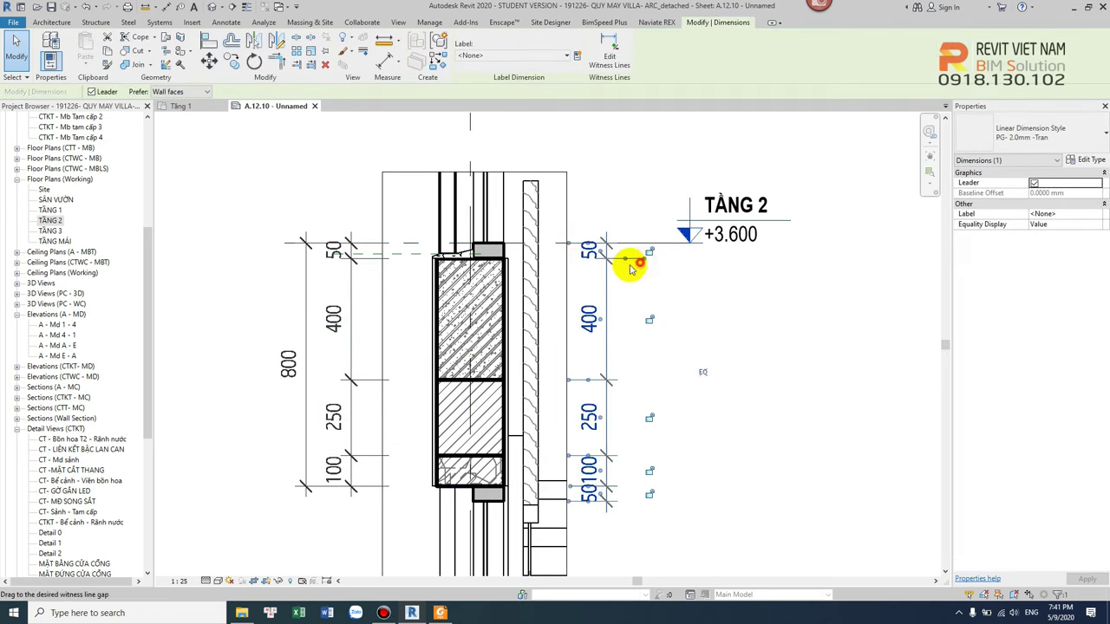
{"action": "left_click_drag", "start_coordinate": [640, 266], "coordinate": [576, 271]}
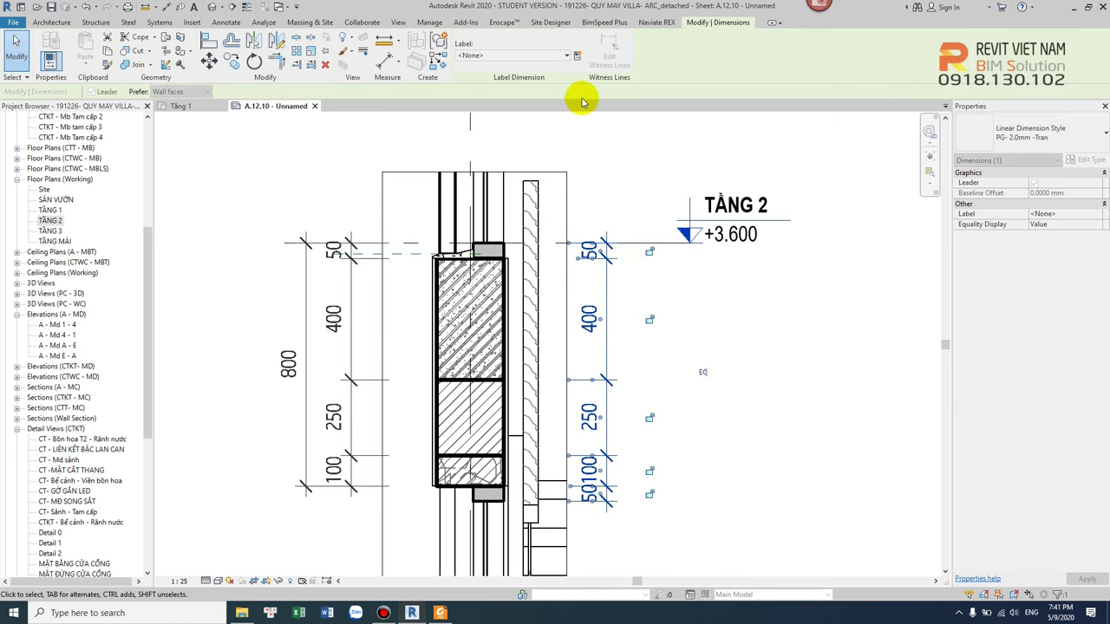
{"action": "key", "text": "Escape"}
{"action": "left_click_drag", "start_coordinate": [560, 245], "coordinate": [560, 251]}
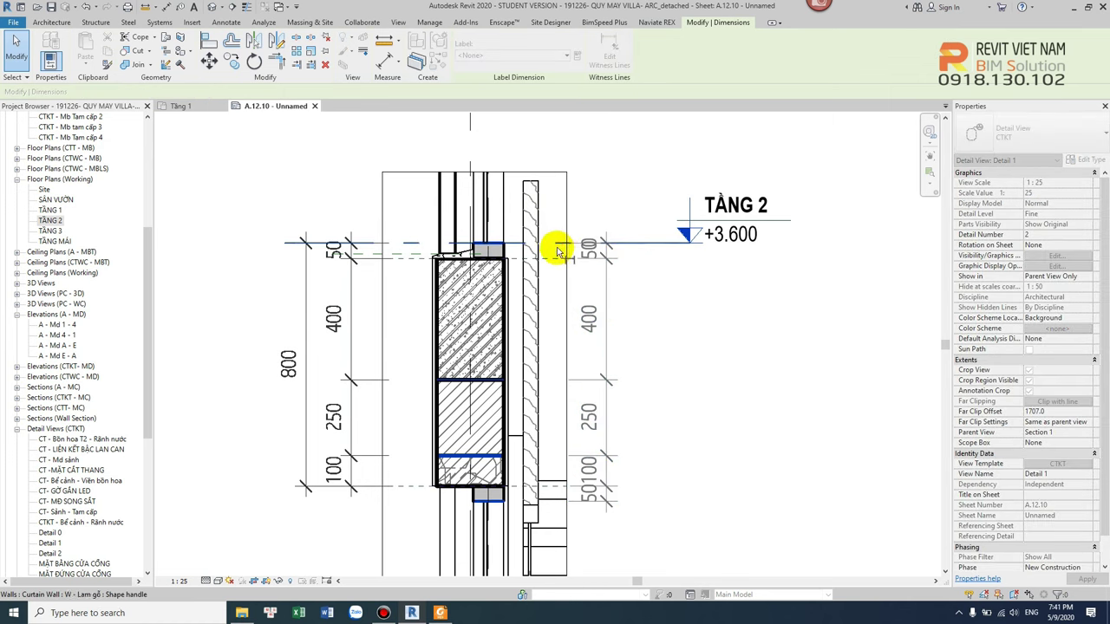
{"action": "left_click", "coordinate": [712, 294]}
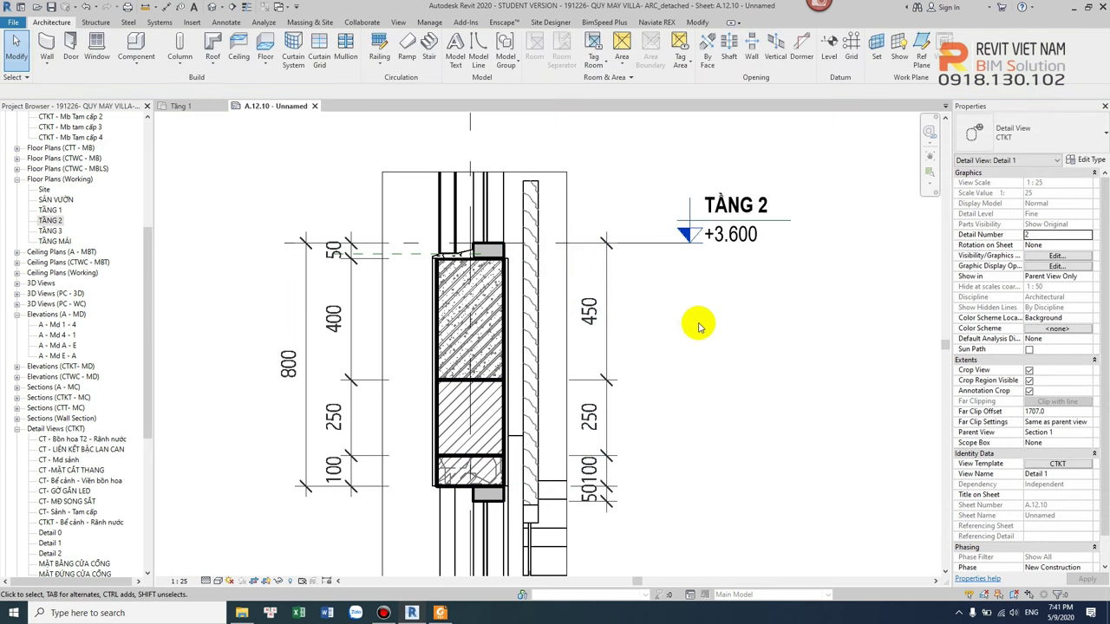
{"action": "middle_click_drag", "start_coordinate": [527, 329], "coordinate": [533, 325]}
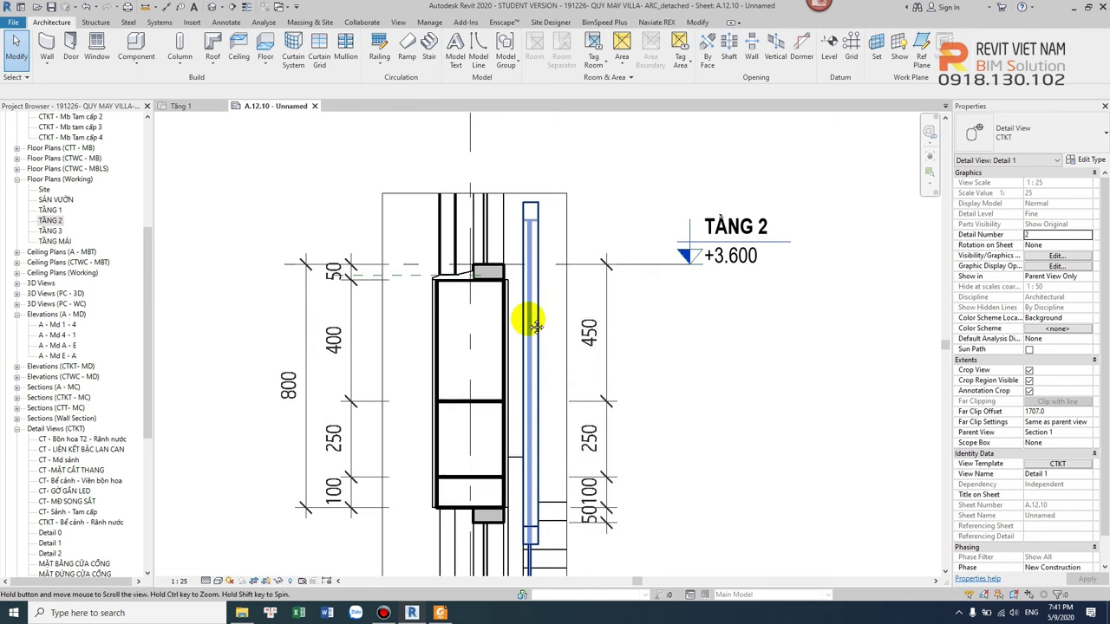
Step: Add a 250 aligned dimension across the bottom of the wall
{"action": "key", "text": "d"}
{"action": "key", "text": "i"}
{"action": "scroll", "coordinate": [537, 405], "scroll_direction": "up", "scroll_amount": 2}
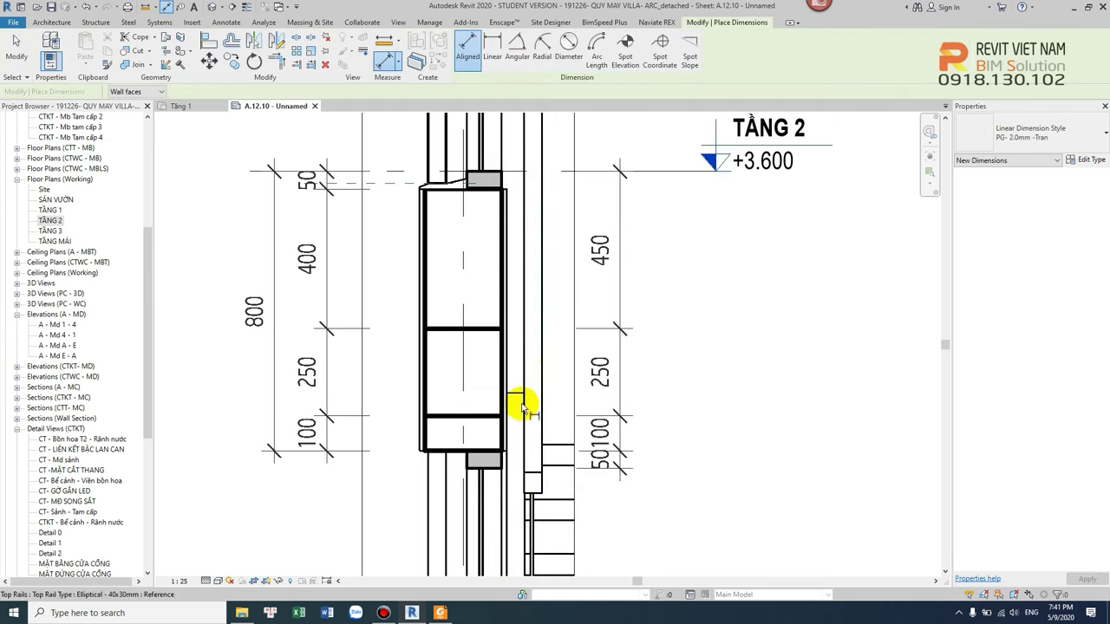
{"action": "scroll", "coordinate": [499, 429], "scroll_direction": "up", "scroll_amount": 2}
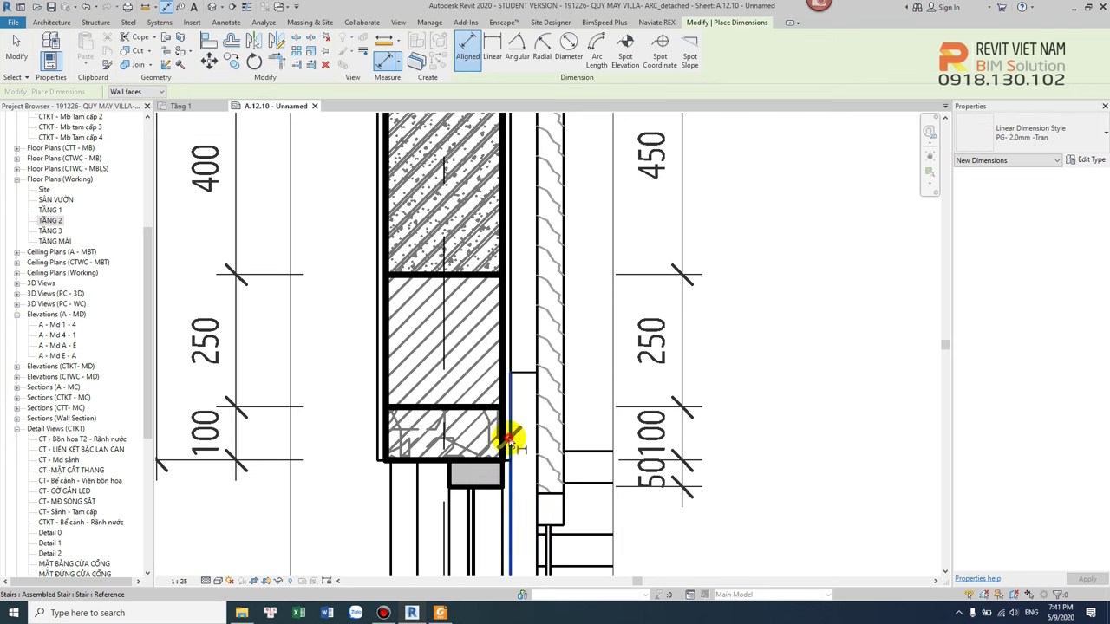
{"action": "left_click", "coordinate": [511, 442]}
{"action": "left_click", "coordinate": [384, 433]}
{"action": "middle_click_drag", "start_coordinate": [421, 445], "coordinate": [456, 277]}
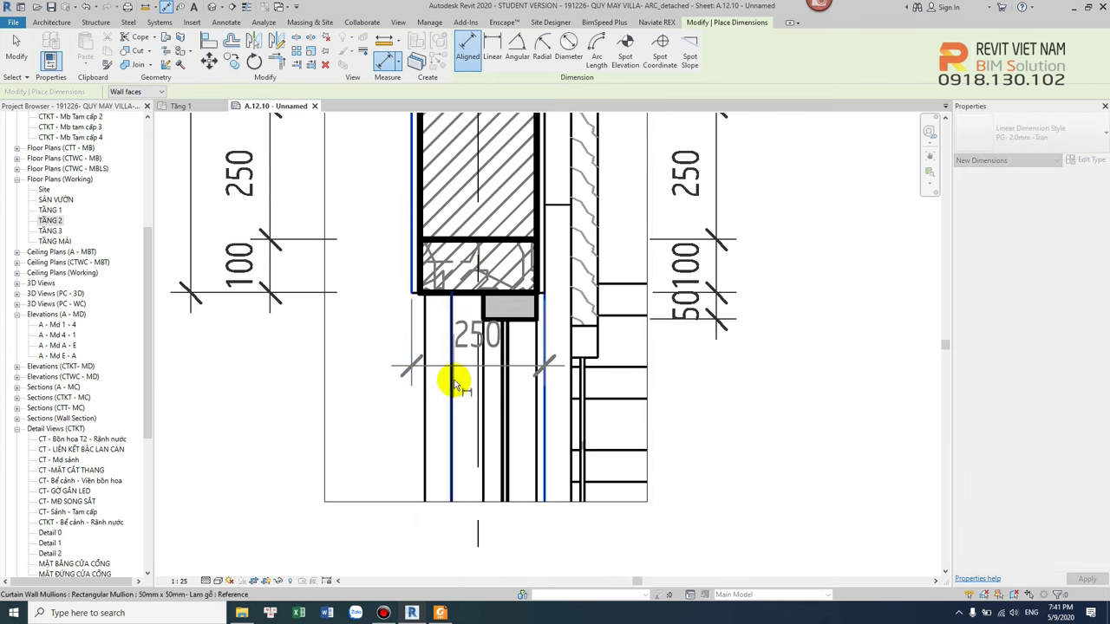
{"action": "left_click", "coordinate": [400, 459]}
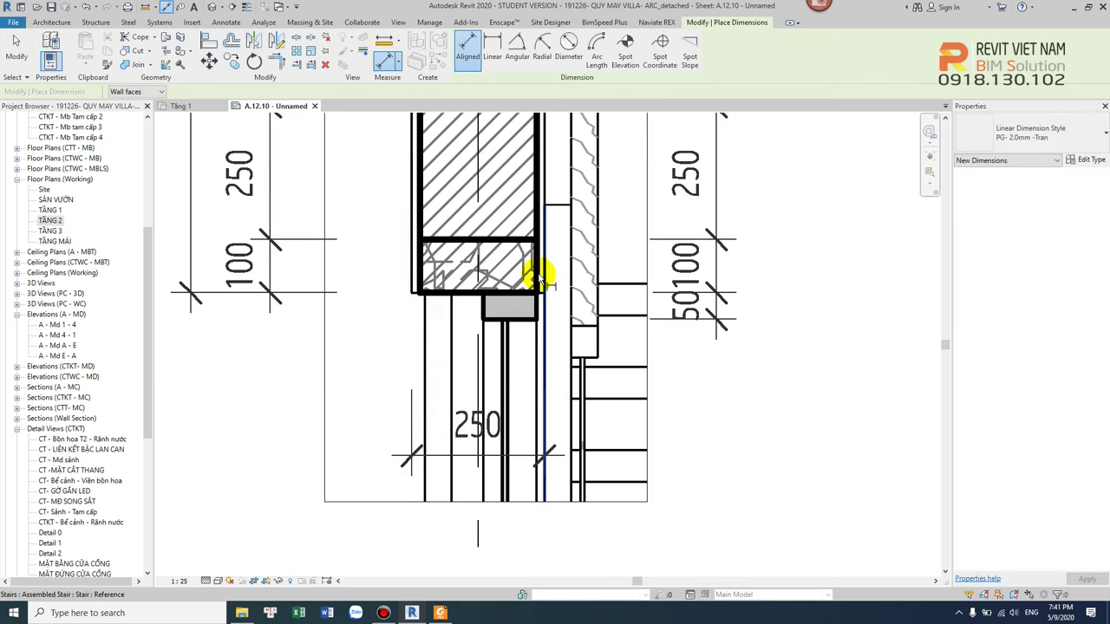
Step: Add a 120/100 chained horizontal dimension string beneath the wall
{"action": "left_click", "coordinate": [536, 275]}
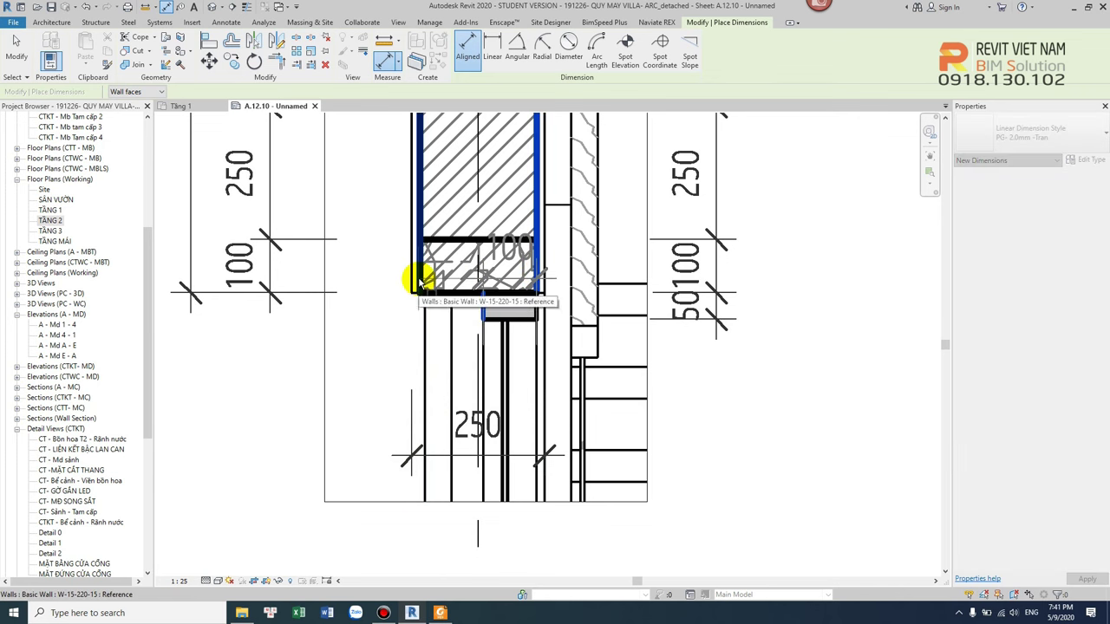
{"action": "left_click", "coordinate": [398, 368]}
{"action": "scroll", "coordinate": [520, 329], "scroll_direction": "down", "scroll_amount": 3}
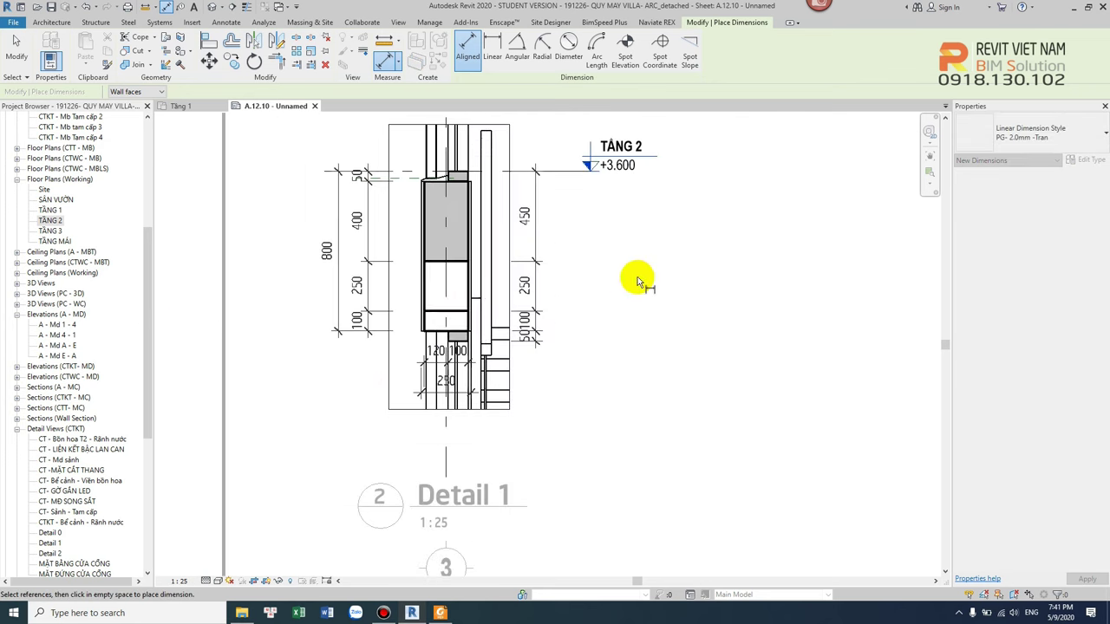
{"action": "scroll", "coordinate": [472, 271], "scroll_direction": "up", "scroll_amount": 3}
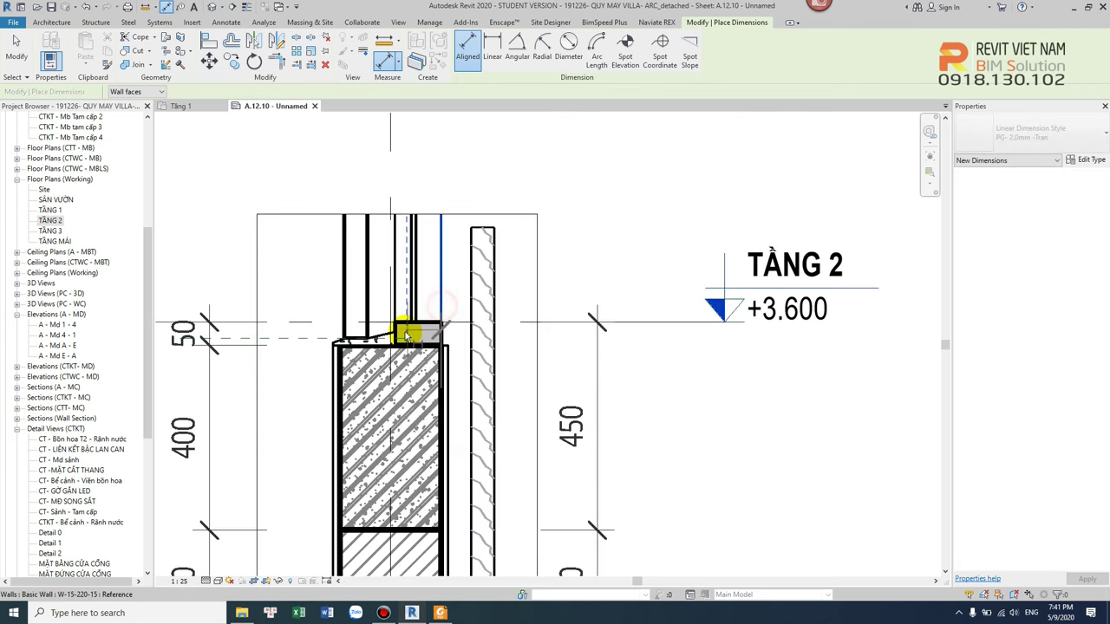
Step: Dimension the mullion and left wall face as a 120/100 chain above the detail
{"action": "left_click", "coordinate": [400, 337]}
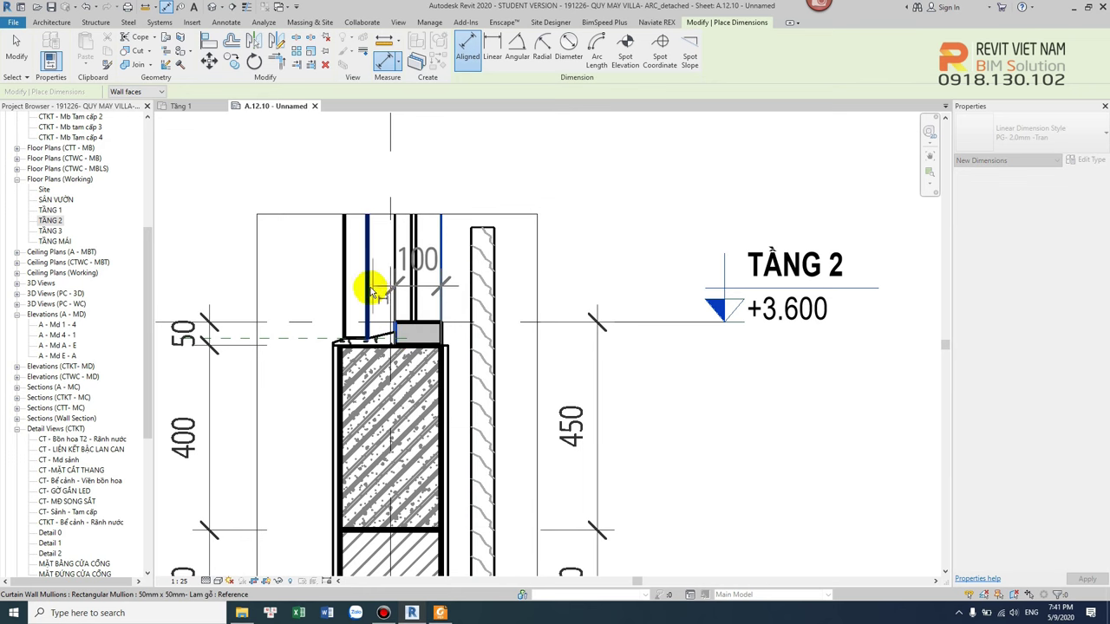
{"action": "left_click", "coordinate": [343, 356]}
{"action": "middle_click_drag", "start_coordinate": [425, 212], "coordinate": [426, 314]}
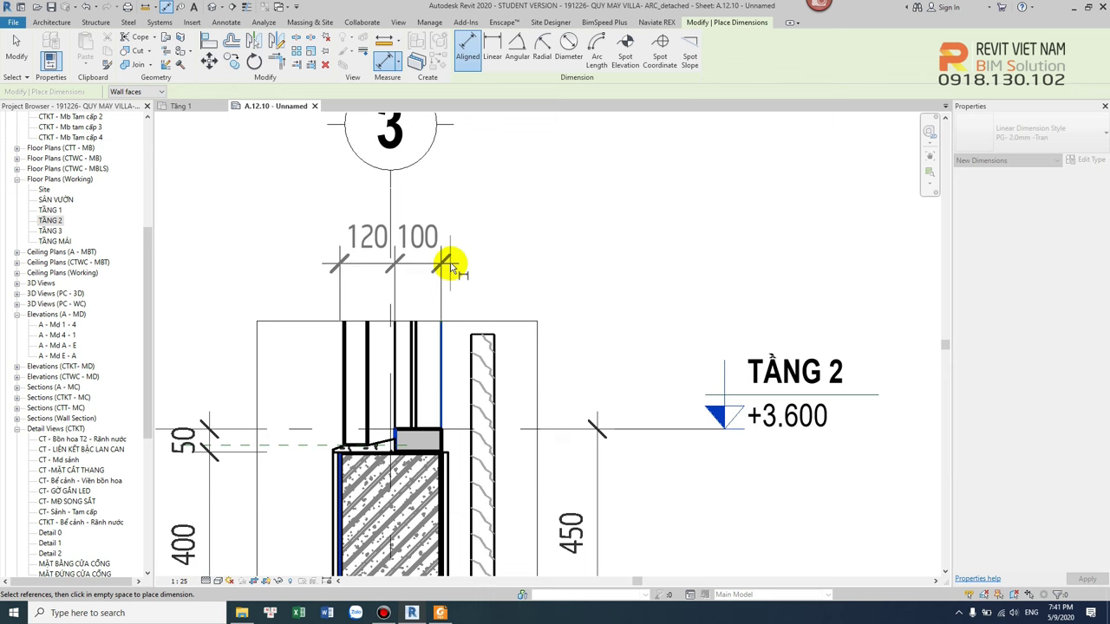
{"action": "left_click", "coordinate": [449, 267]}
Step: Add an overall 220 wall-width dimension above the 120/100 chain
{"action": "left_click", "coordinate": [451, 474]}
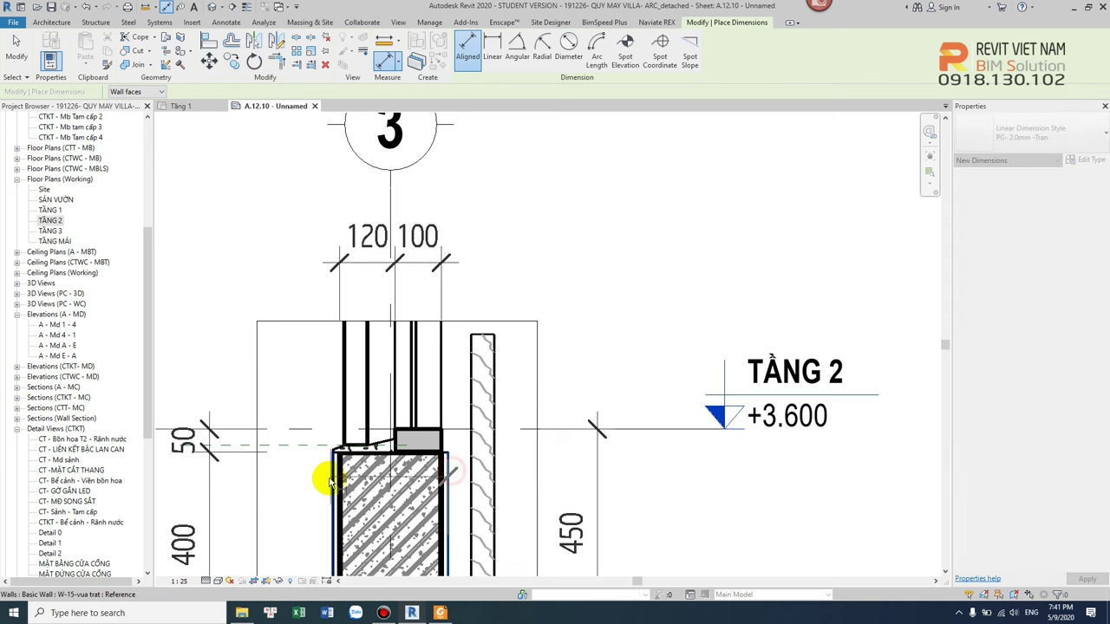
{"action": "key", "text": "Escape"}
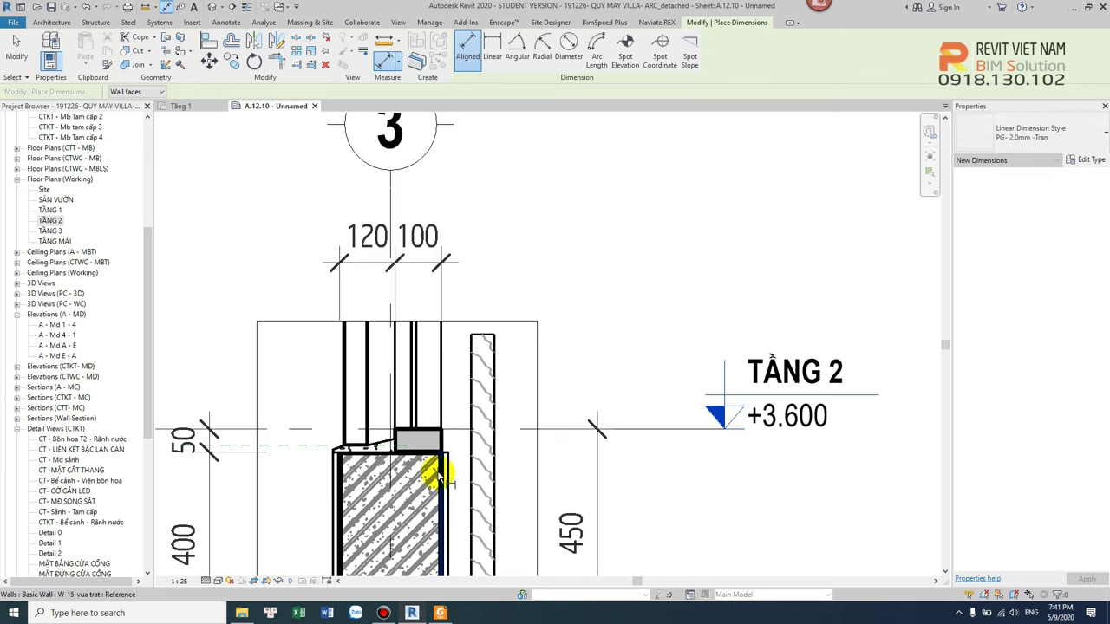
{"action": "left_click", "coordinate": [443, 477]}
{"action": "left_click", "coordinate": [341, 477]}
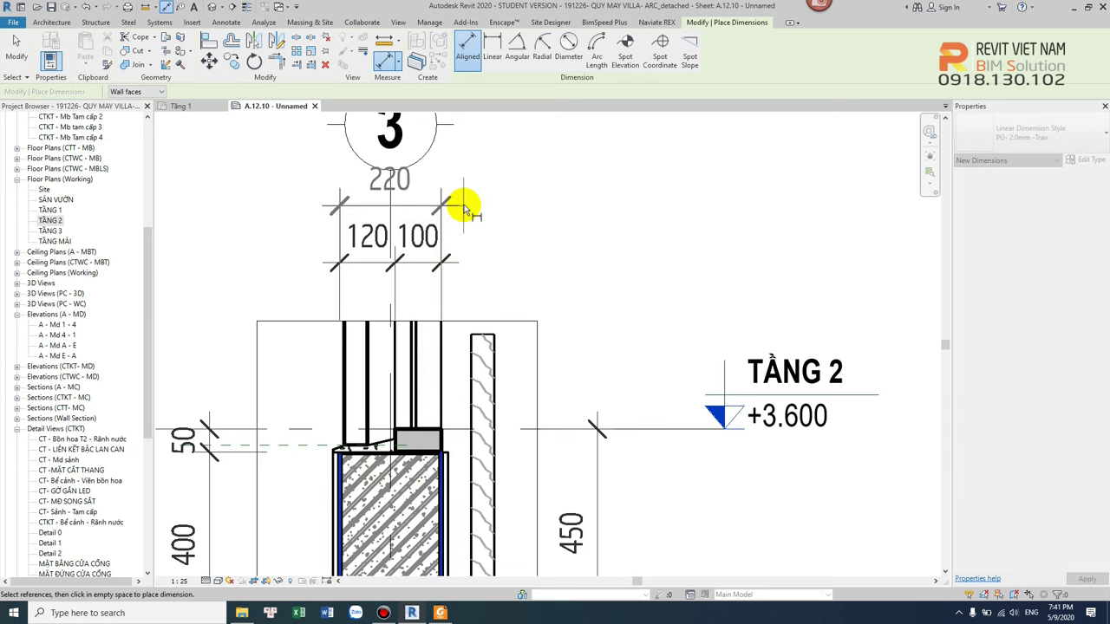
{"action": "left_click", "coordinate": [445, 185]}
{"action": "key", "text": "Escape"}
{"action": "left_click", "coordinate": [445, 185]}
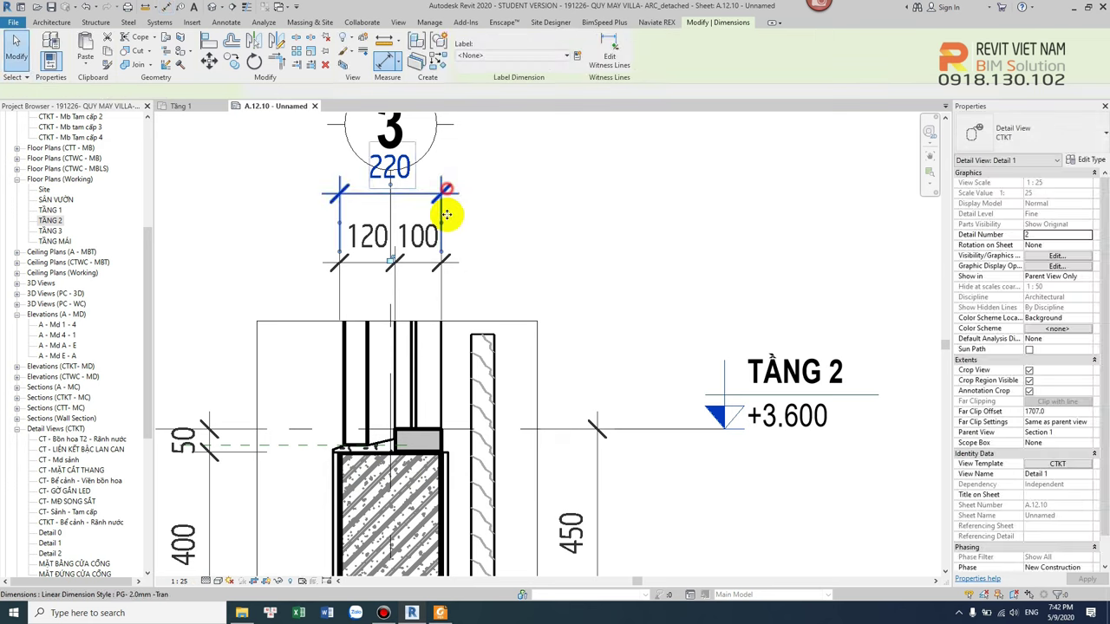
Step: Move the bottom 250 and 120/100 dimensions down below the detail
{"action": "left_click", "coordinate": [440, 260], "text": "ctrl"}
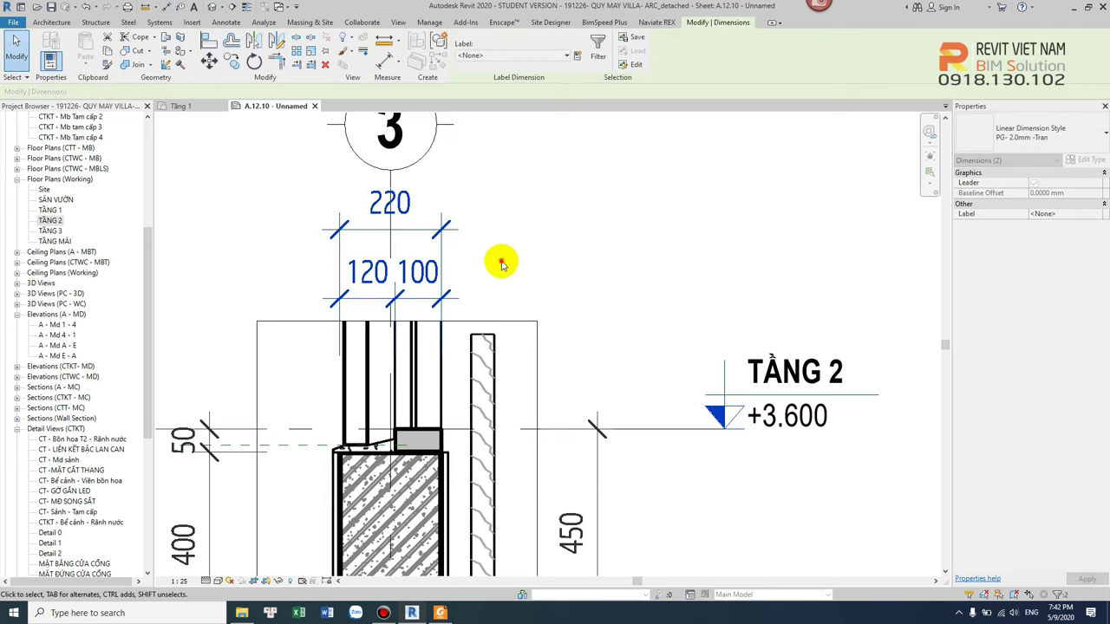
{"action": "left_click", "coordinate": [500, 258]}
{"action": "scroll", "coordinate": [494, 286], "scroll_direction": "down", "scroll_amount": 3}
{"action": "scroll", "coordinate": [490, 317], "scroll_direction": "up", "scroll_amount": 3}
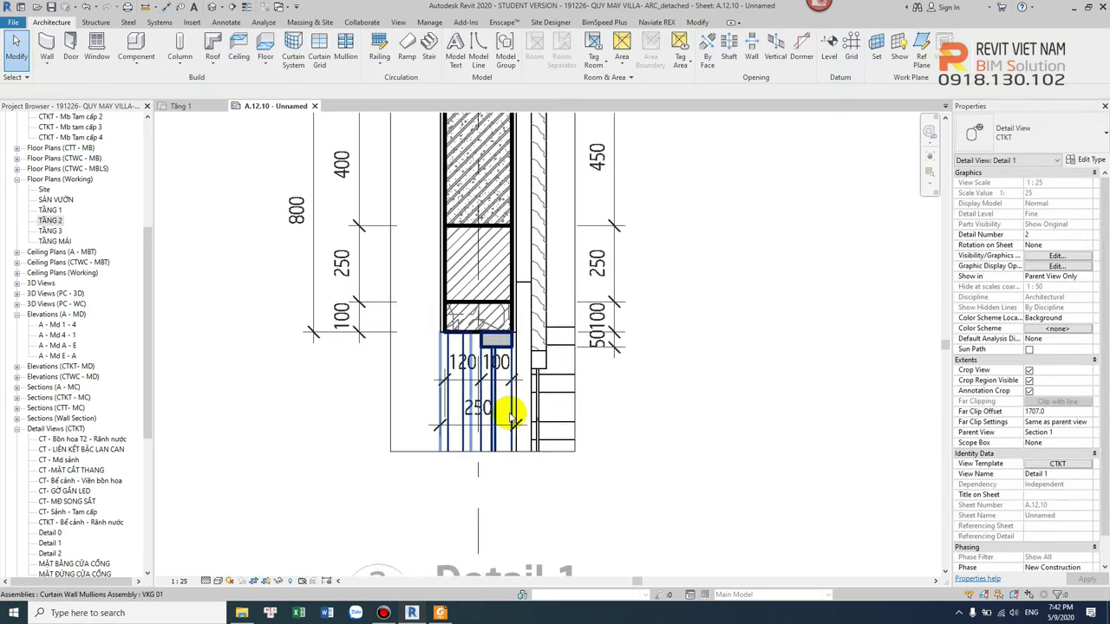
{"action": "left_click", "coordinate": [513, 425]}
{"action": "left_click_drag", "start_coordinate": [516, 423], "coordinate": [526, 495]}
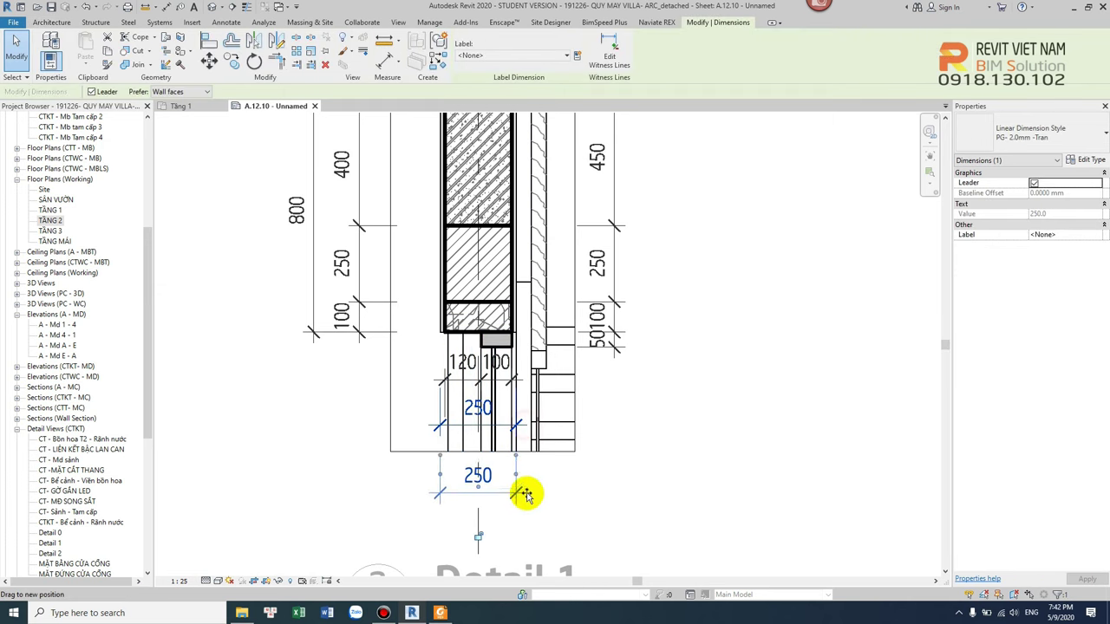
{"action": "left_click", "coordinate": [512, 376]}
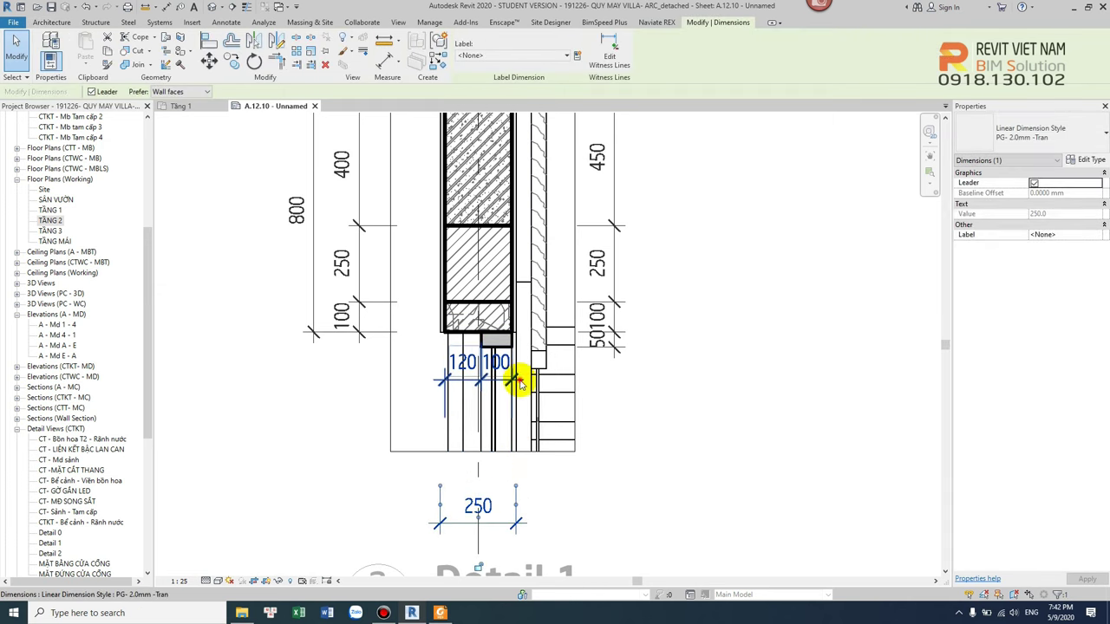
{"action": "mouse_move", "coordinate": [503, 371]}
{"action": "left_mouse_down"}
{"action": "mouse_move", "coordinate": [515, 478]}
{"action": "mouse_move", "coordinate": [545, 477]}
{"action": "left_mouse_up"}
{"action": "left_click", "coordinate": [545, 478]}
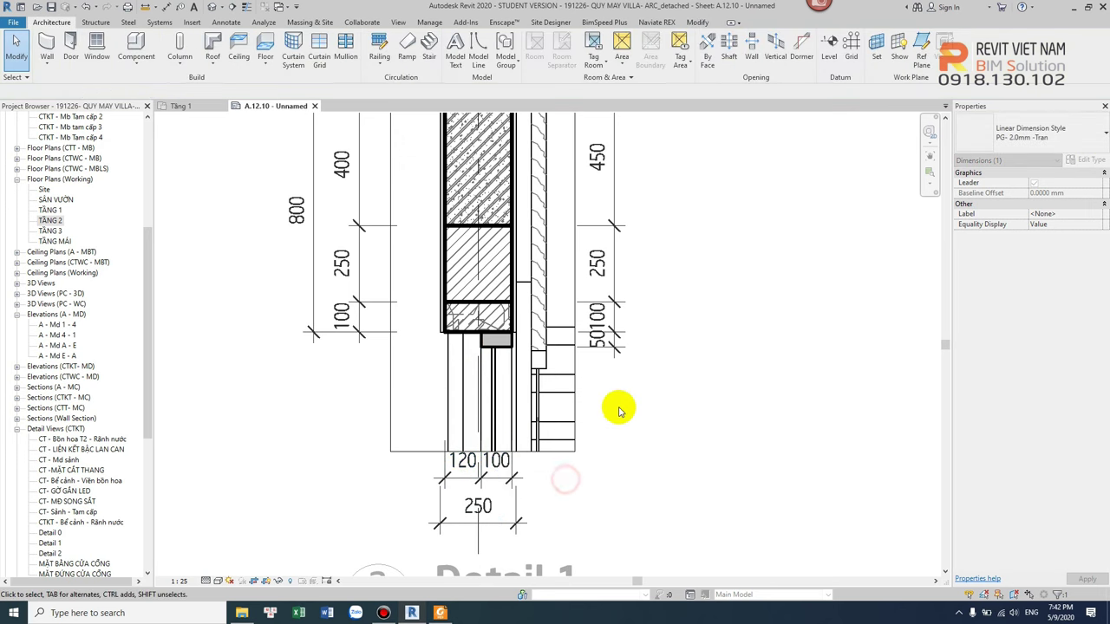
{"action": "scroll", "coordinate": [616, 406], "scroll_direction": "down", "scroll_amount": 2}
{"action": "scroll", "coordinate": [554, 416], "scroll_direction": "up", "scroll_amount": 2}
Step: Tighten the crop region around the junction and nudge the 250 dimension lower
{"action": "left_click", "coordinate": [573, 434]}
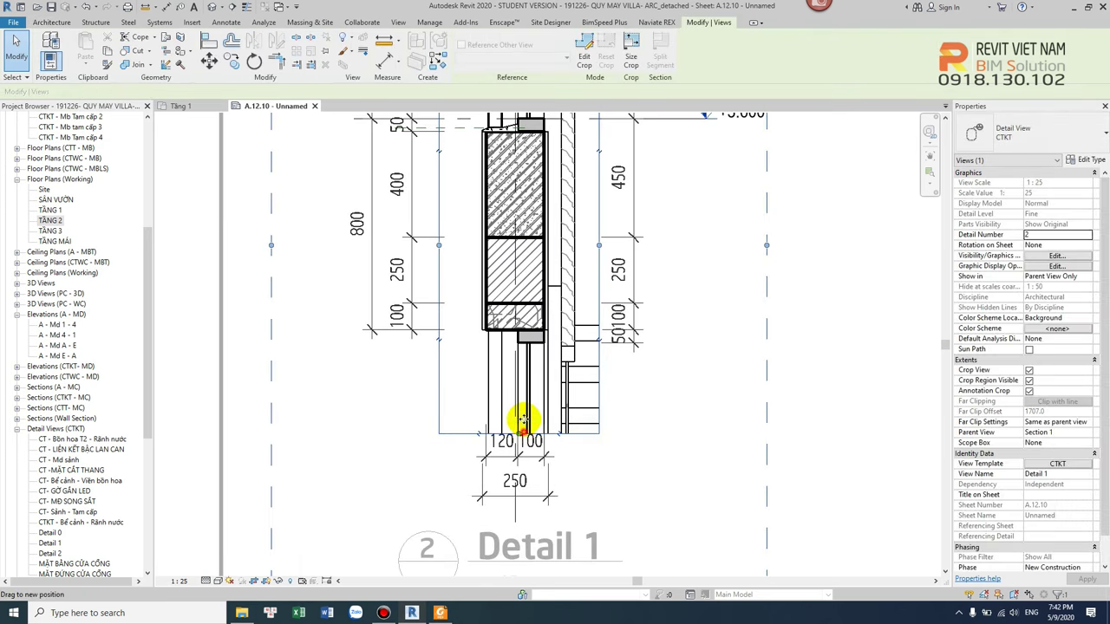
{"action": "left_click_drag", "start_coordinate": [514, 416], "coordinate": [642, 420]}
{"action": "left_click", "coordinate": [537, 460]}
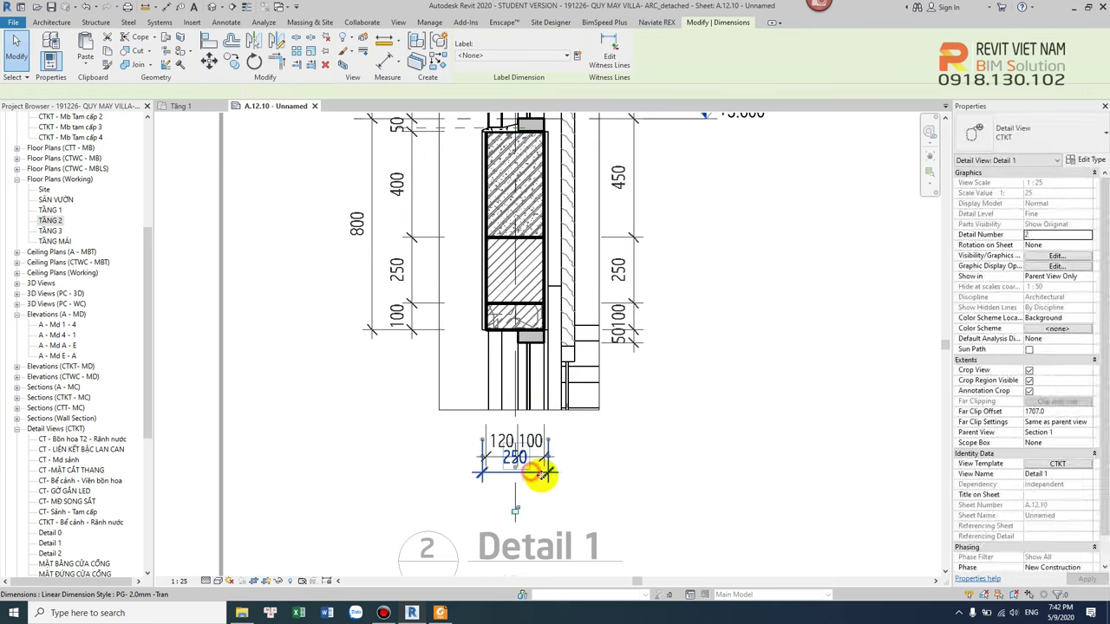
{"action": "left_click_drag", "start_coordinate": [538, 460], "coordinate": [541, 492]}
{"action": "double_click", "coordinate": [590, 466]}
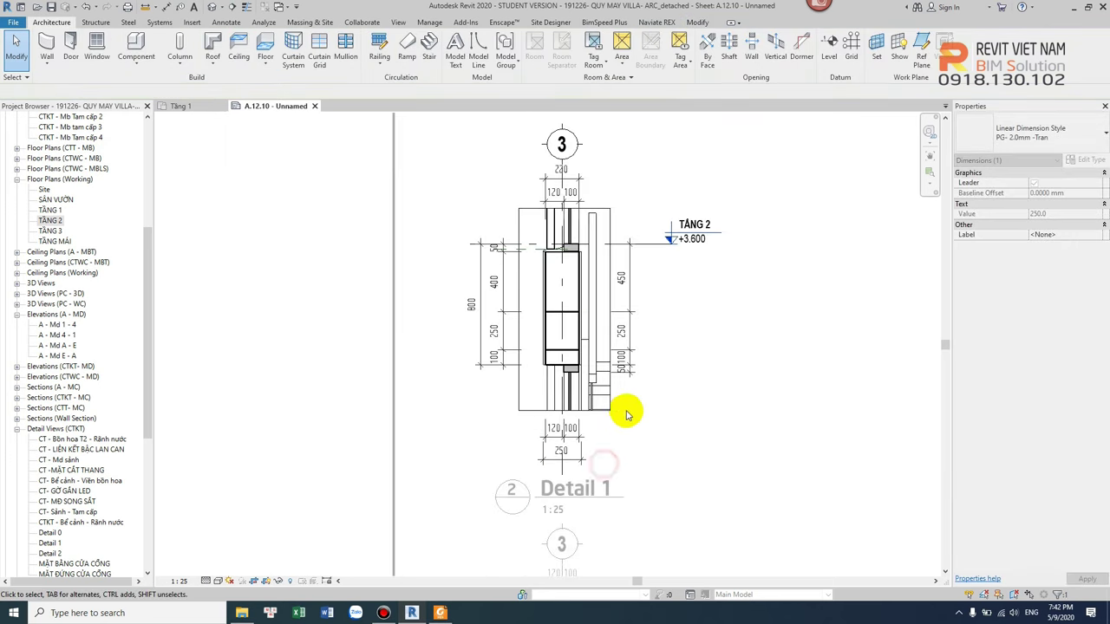
{"action": "scroll", "coordinate": [654, 218], "scroll_direction": "up", "scroll_amount": 3}
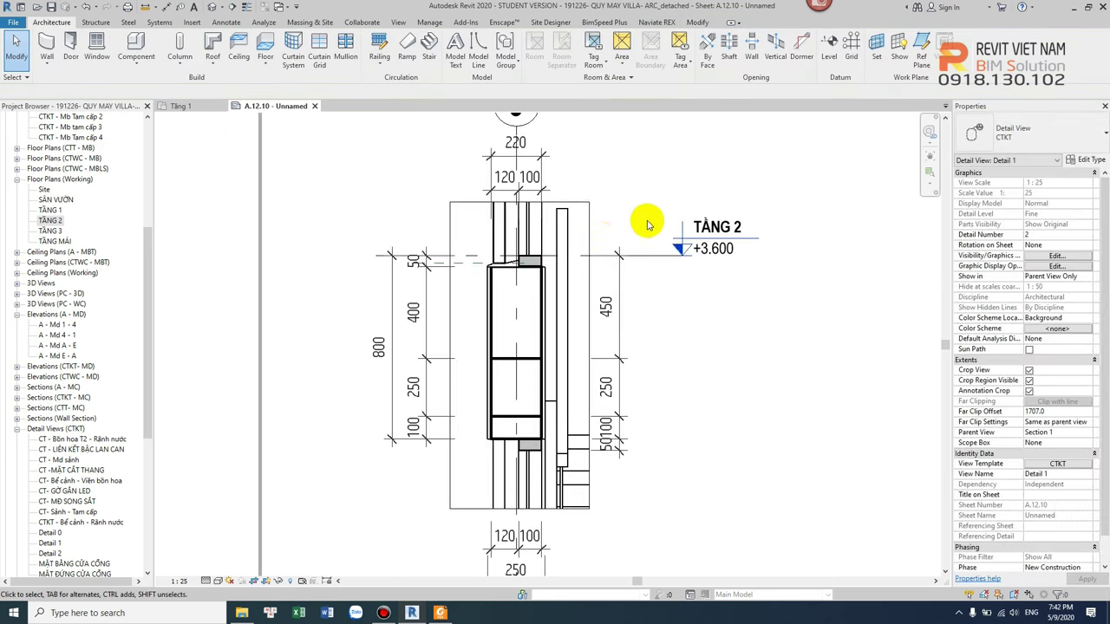
{"action": "left_click", "coordinate": [580, 201]}
{"action": "left_click_drag", "start_coordinate": [588, 357], "coordinate": [582, 355]}
{"action": "left_click_drag", "start_coordinate": [451, 355], "coordinate": [457, 355]}
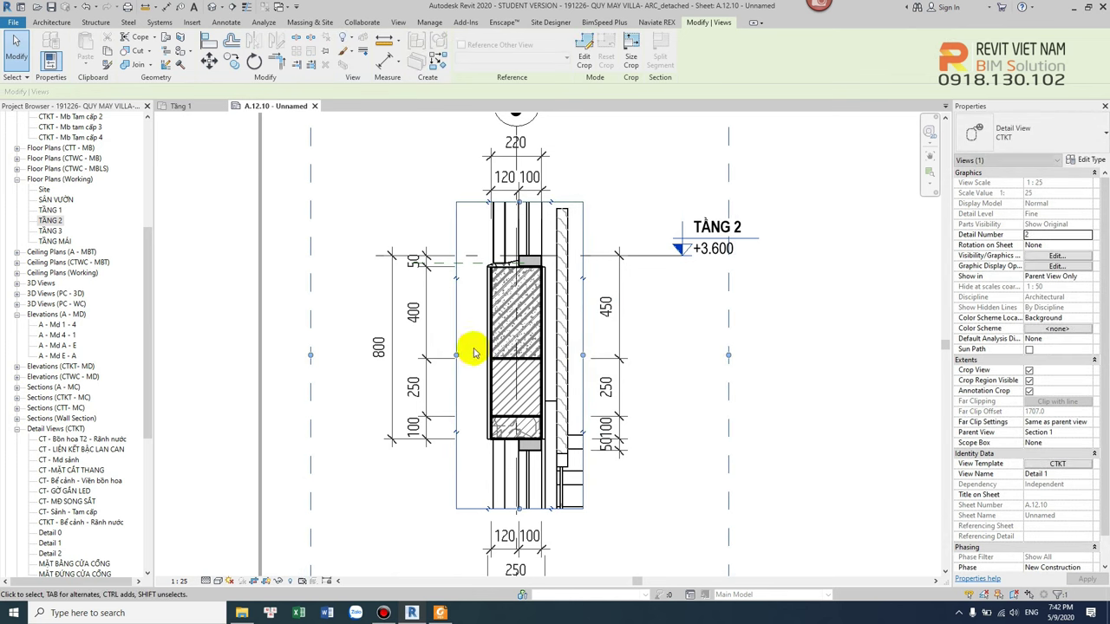
{"action": "left_click", "coordinate": [663, 355]}
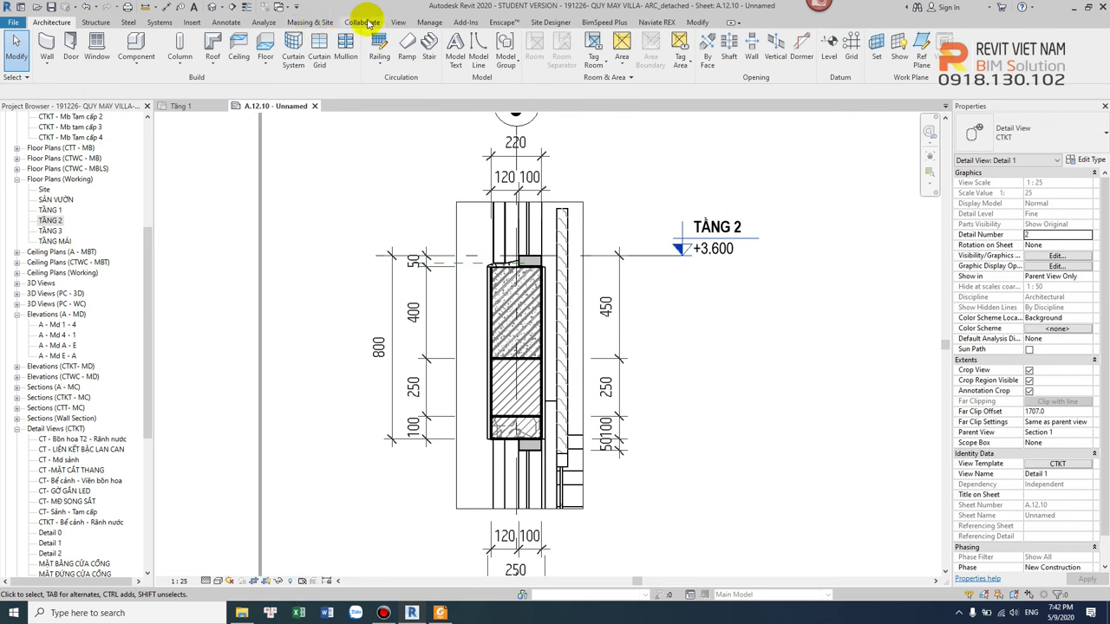
Step: Place M_Break Line detail components across the top and bottom of the wall
{"action": "left_click", "coordinate": [227, 22]}
{"action": "left_click", "coordinate": [377, 71]}
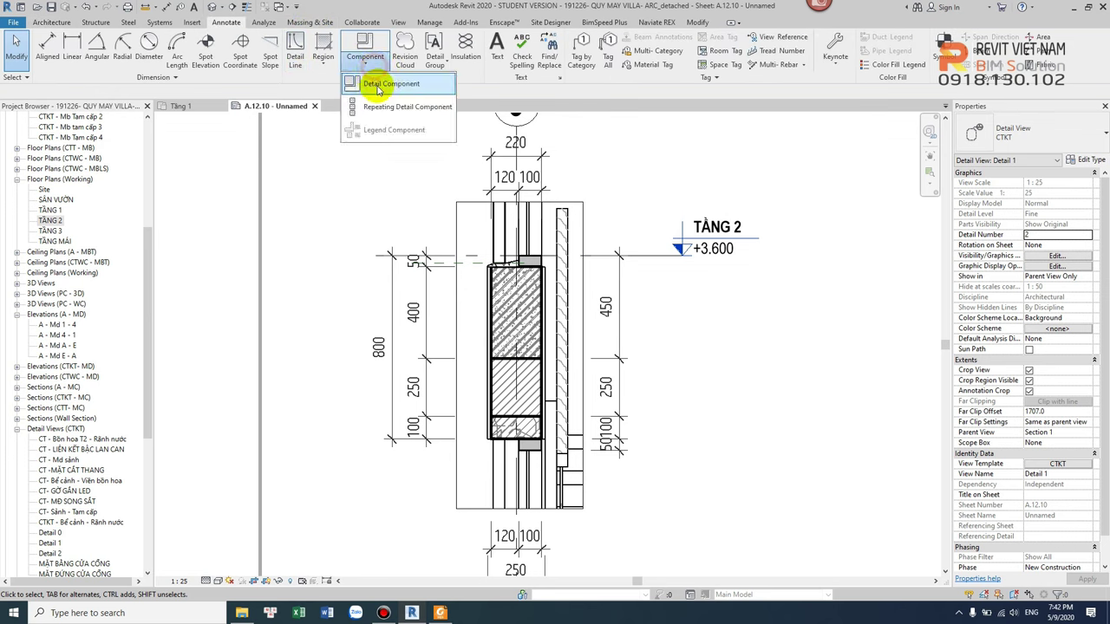
{"action": "left_click", "coordinate": [394, 83]}
{"action": "left_click", "coordinate": [525, 213]}
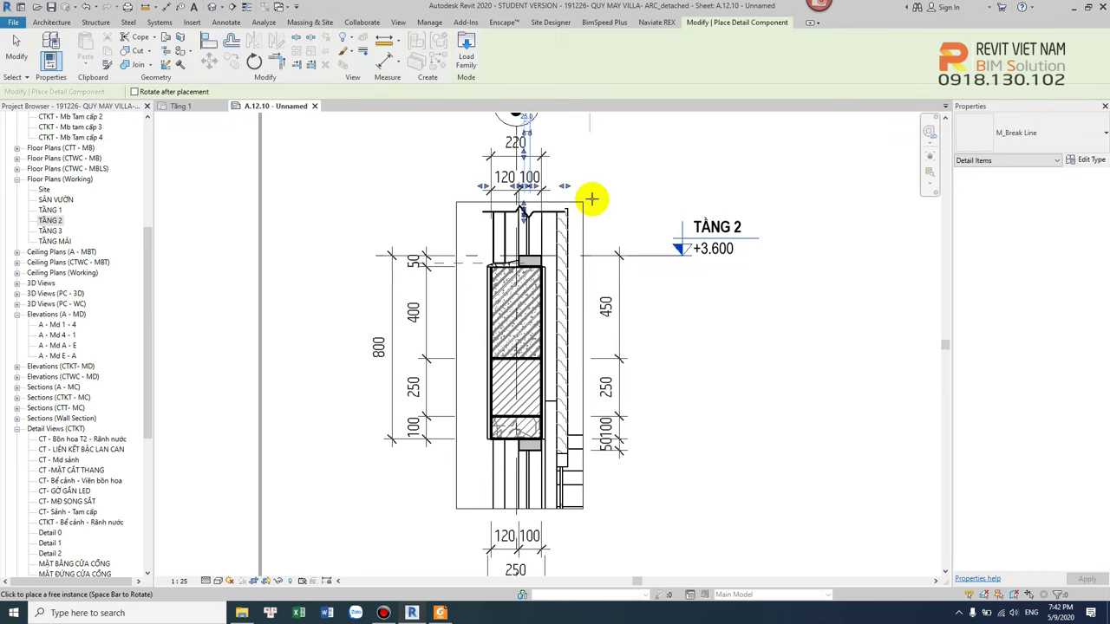
{"action": "left_click", "coordinate": [523, 501]}
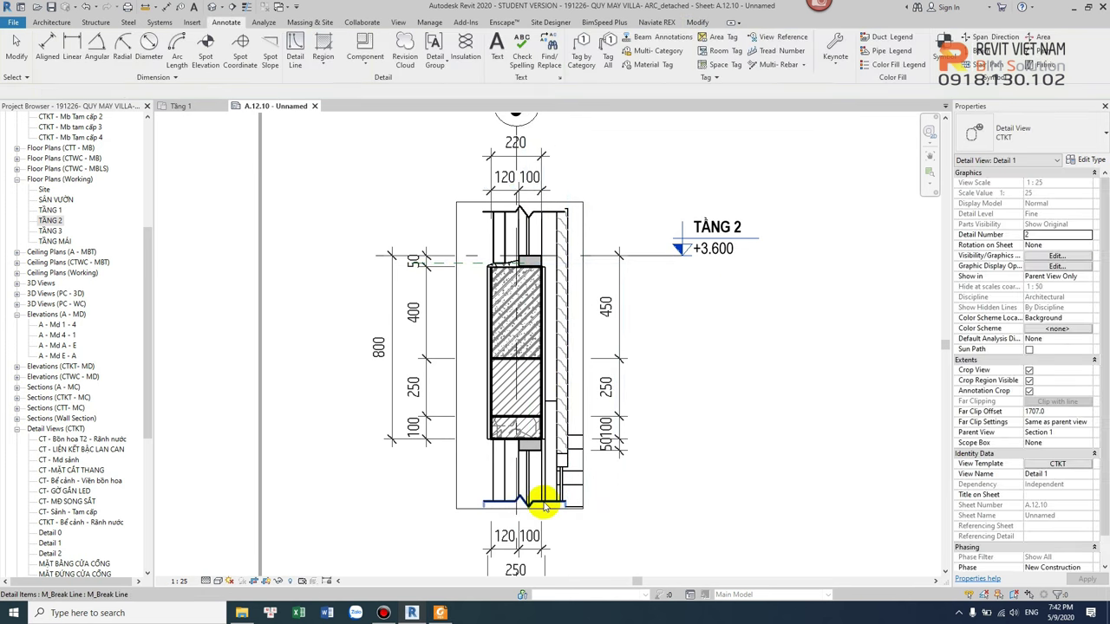
{"action": "key", "text": "Escape"}
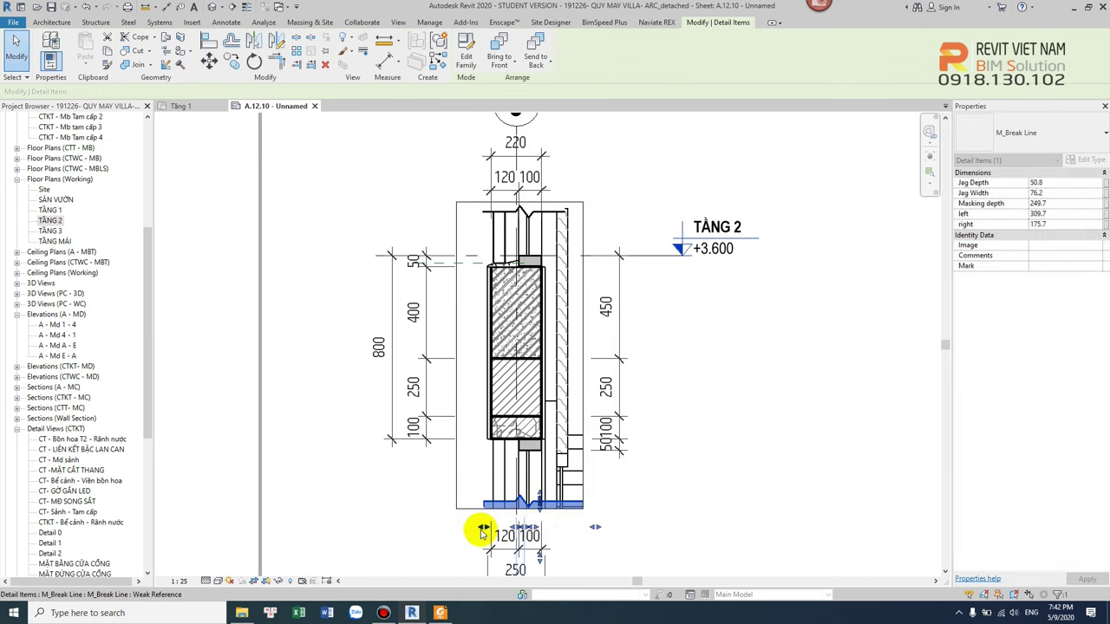
{"action": "left_click", "coordinate": [446, 528]}
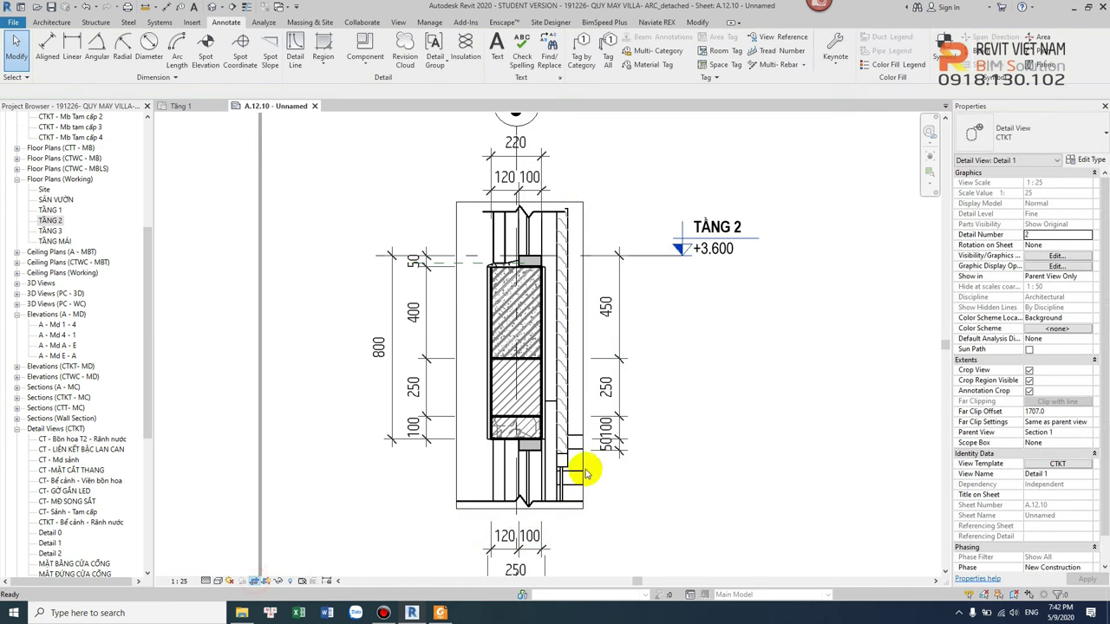
Step: Hide the crop region boundary and lengthen the top break line across the detail
{"action": "left_click", "coordinate": [266, 581]}
{"action": "left_click", "coordinate": [262, 581]}
{"action": "left_click", "coordinate": [266, 583]}
{"action": "left_click", "coordinate": [556, 208]}
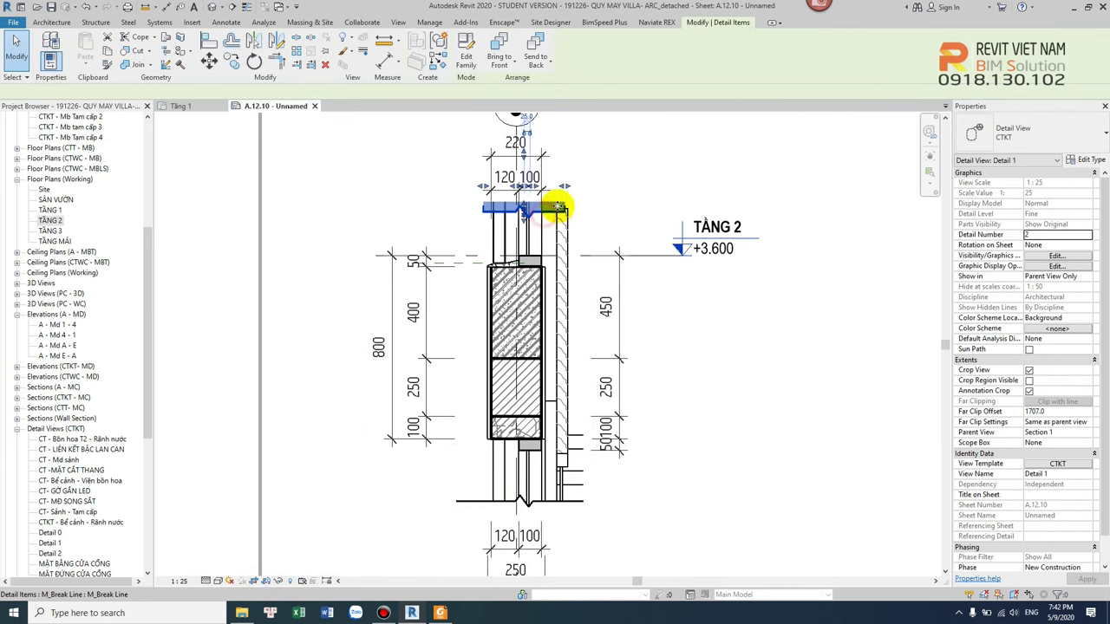
{"action": "left_click_drag", "start_coordinate": [556, 208], "coordinate": [581, 206]}
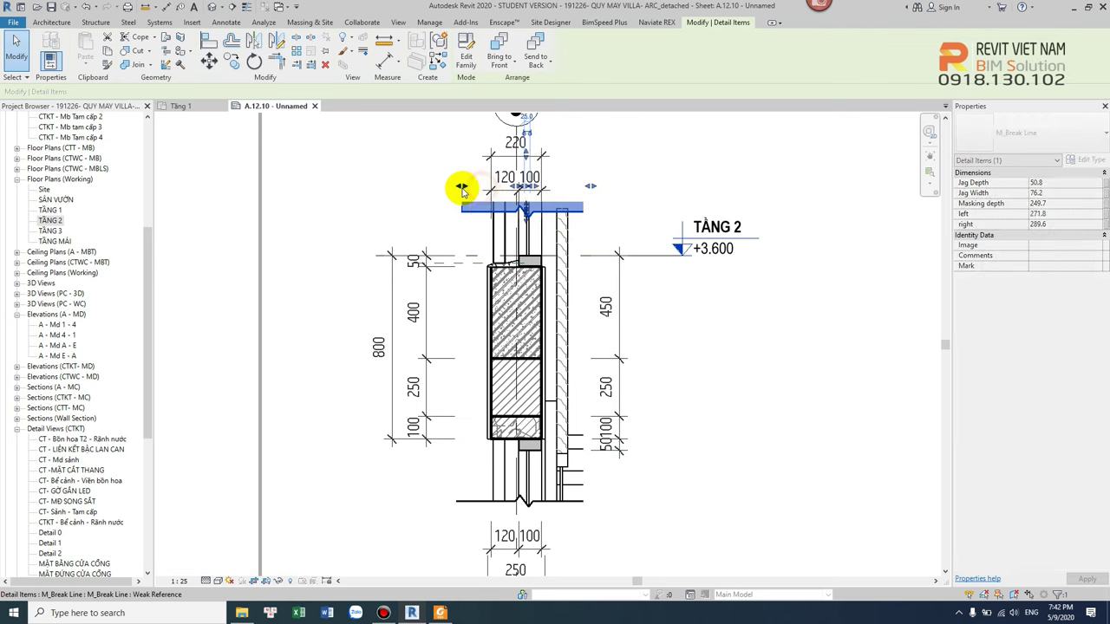
{"action": "left_click", "coordinate": [651, 223]}
{"action": "scroll", "coordinate": [651, 212], "scroll_direction": "down", "scroll_amount": 2}
{"action": "scroll", "coordinate": [731, 310], "scroll_direction": "down", "scroll_amount": 2}
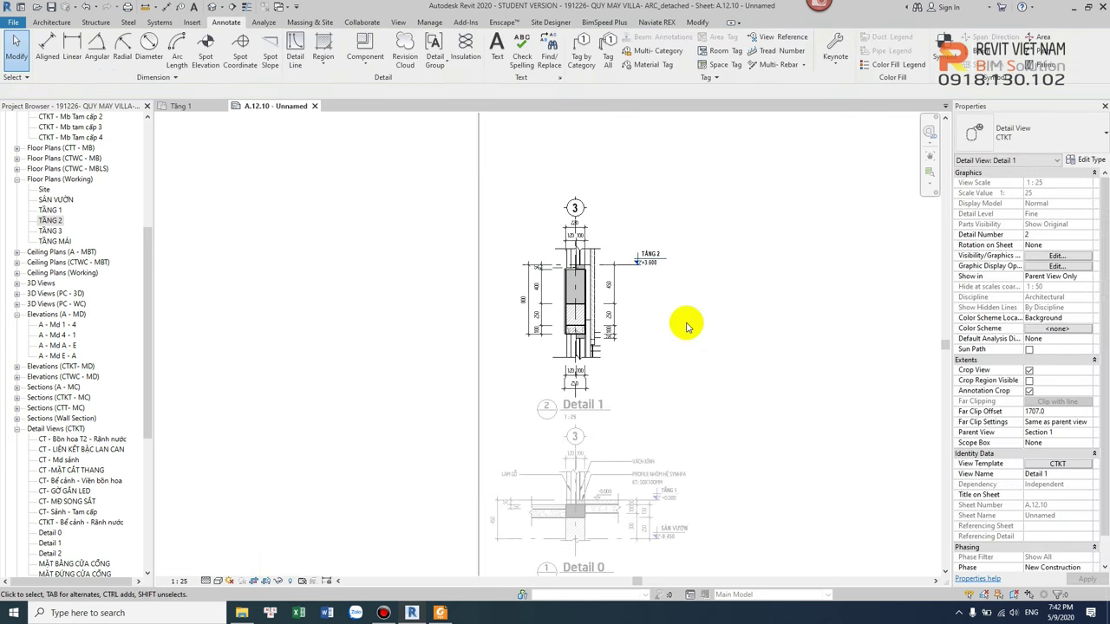
Step: Deactivate the view to return to sheet A.12.10 with Detail 1 above Detail 0
{"action": "right_click", "coordinate": [676, 280]}
{"action": "left_click", "coordinate": [699, 351]}
{"action": "scroll", "coordinate": [693, 381], "scroll_direction": "up", "scroll_amount": 2}
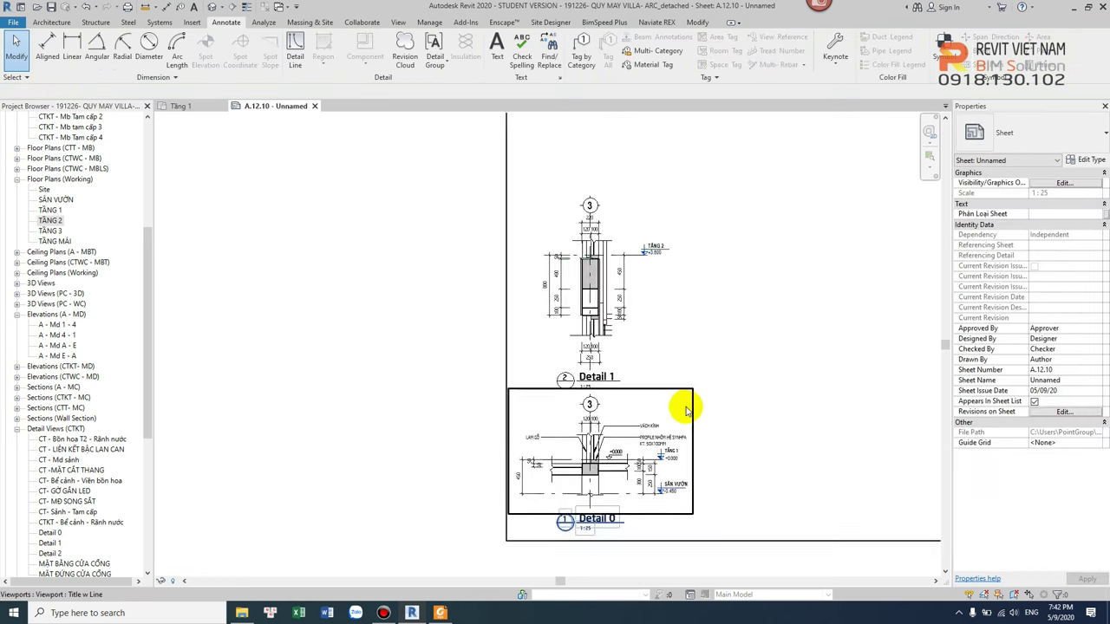
{"action": "scroll", "coordinate": [681, 408], "scroll_direction": "down", "scroll_amount": 2}
{"action": "scroll", "coordinate": [711, 404], "scroll_direction": "down", "scroll_amount": 1}
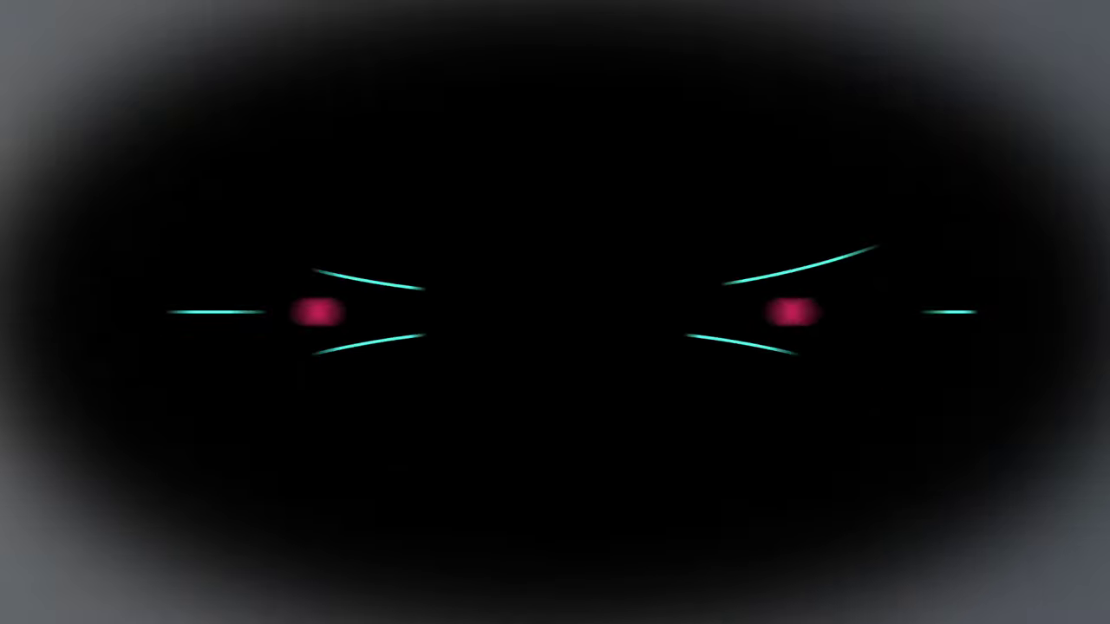